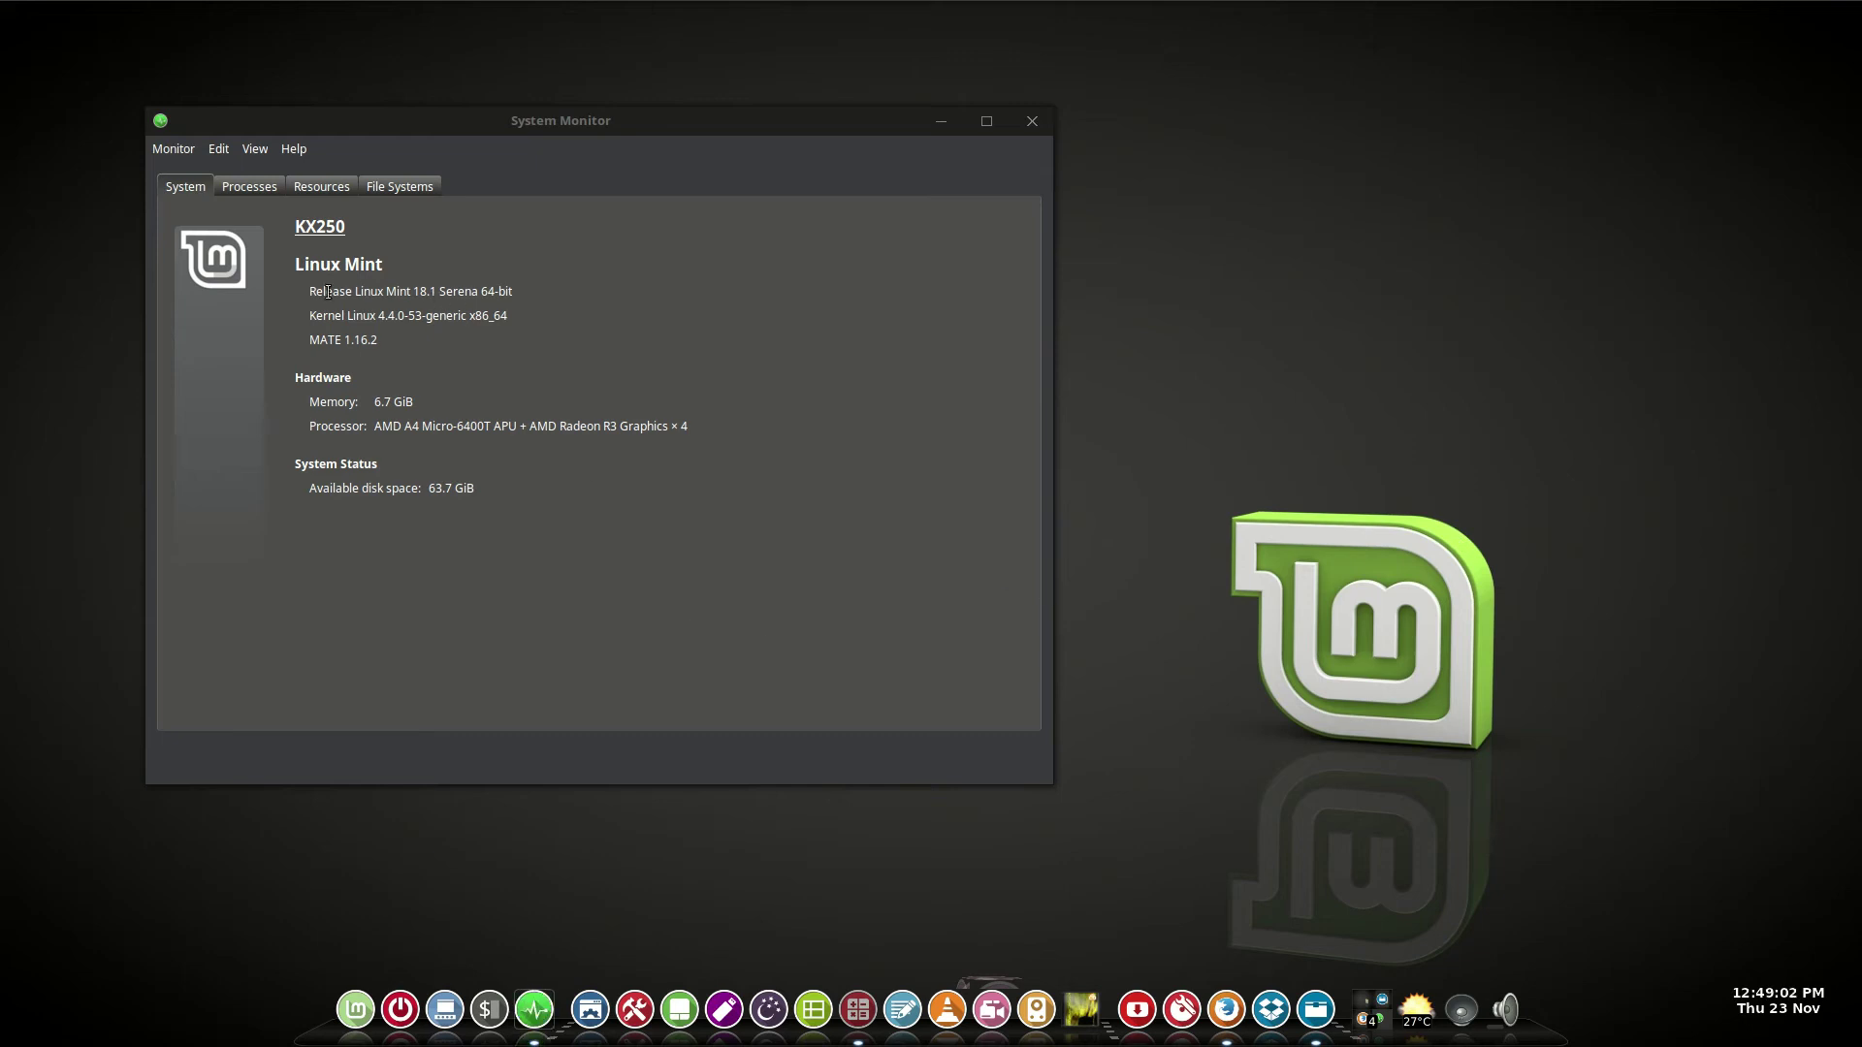
Select the Release, processor and 6.7 GiB memory text, then switch to the Resources graphs
triple_click(469, 288)
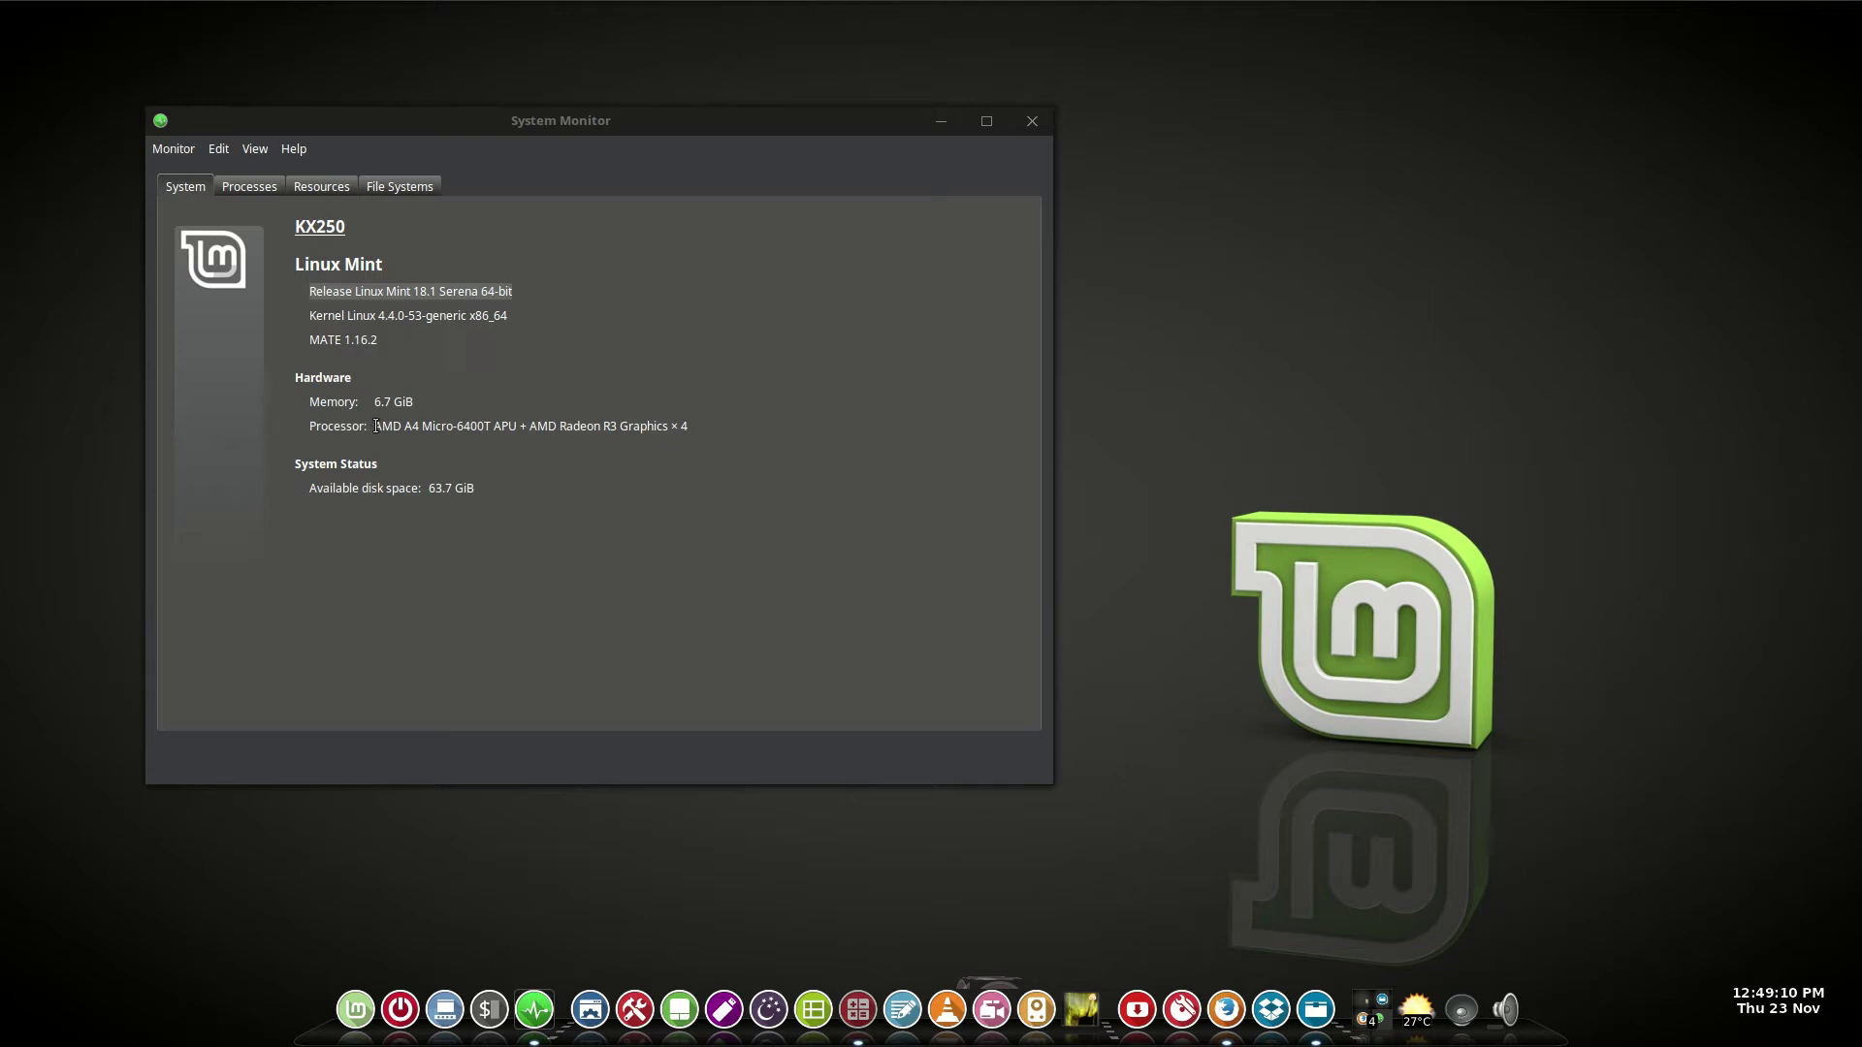
left_click_drag(374, 426, 526, 415)
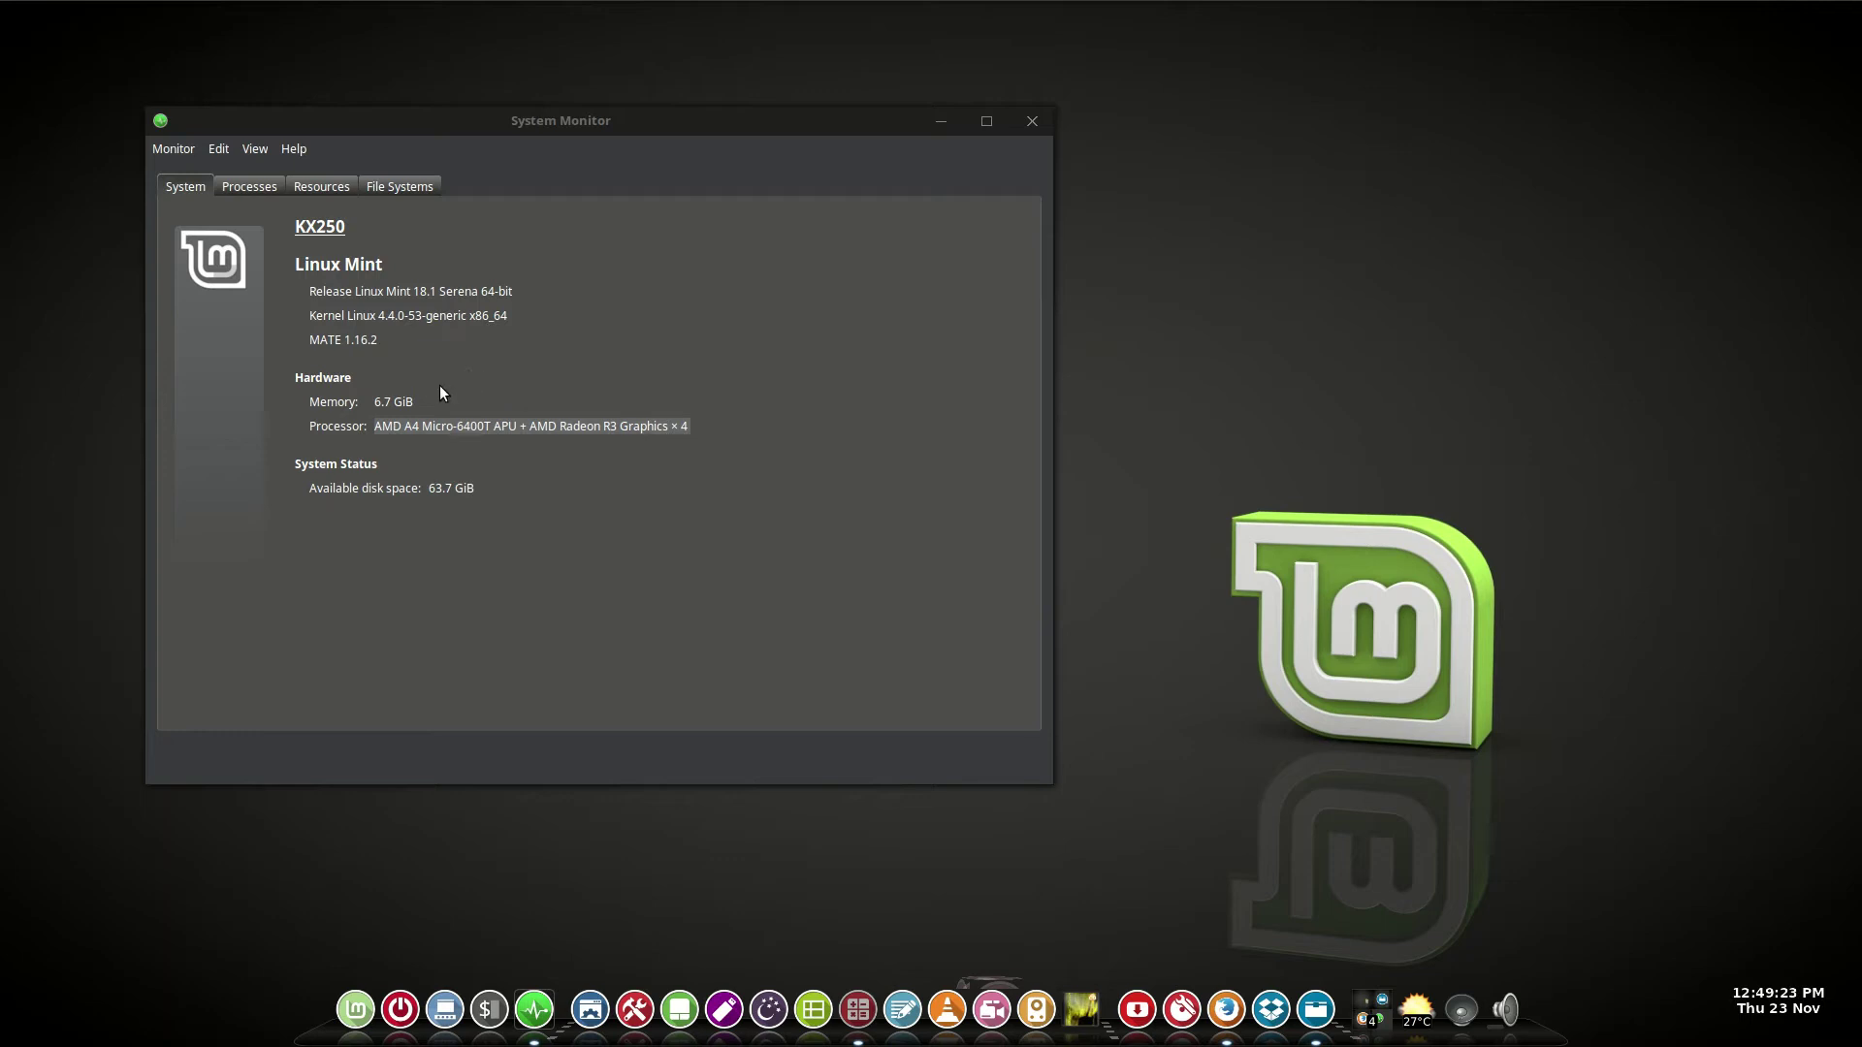
left_click_drag(425, 400, 371, 407)
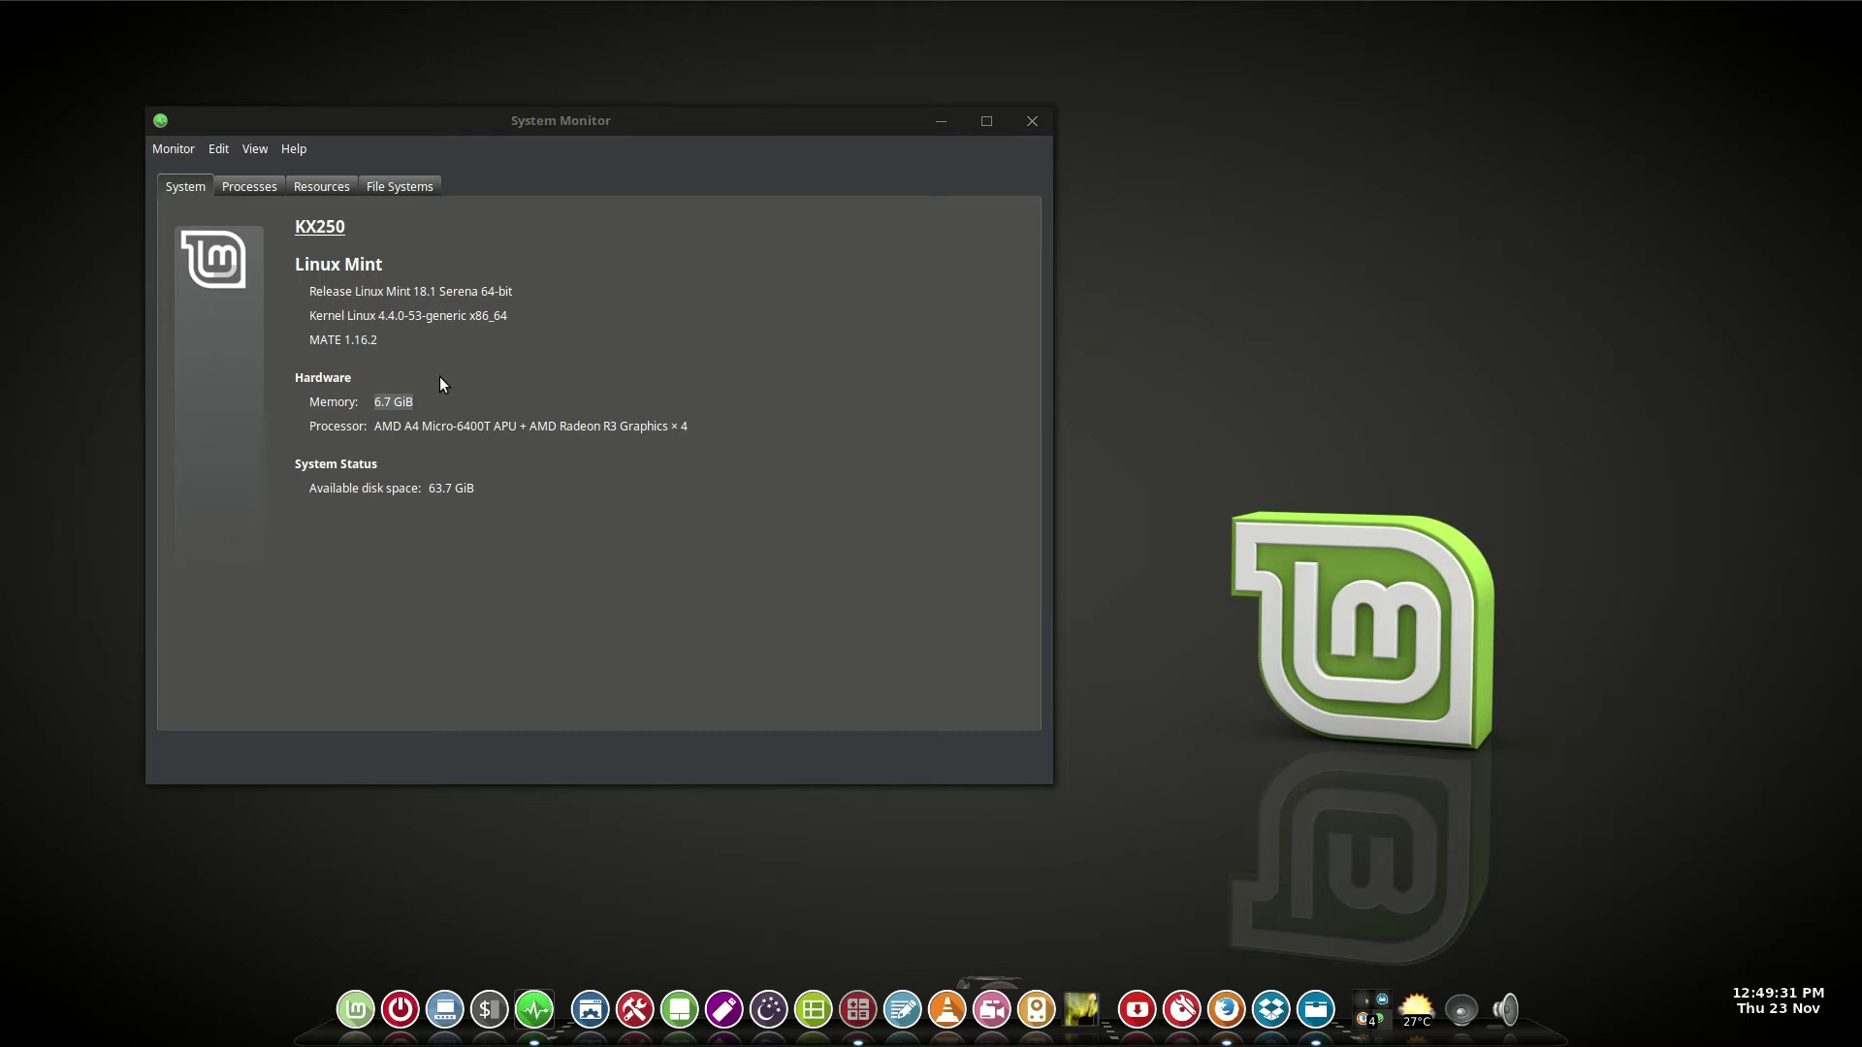
left_click(432, 503)
left_click(333, 187)
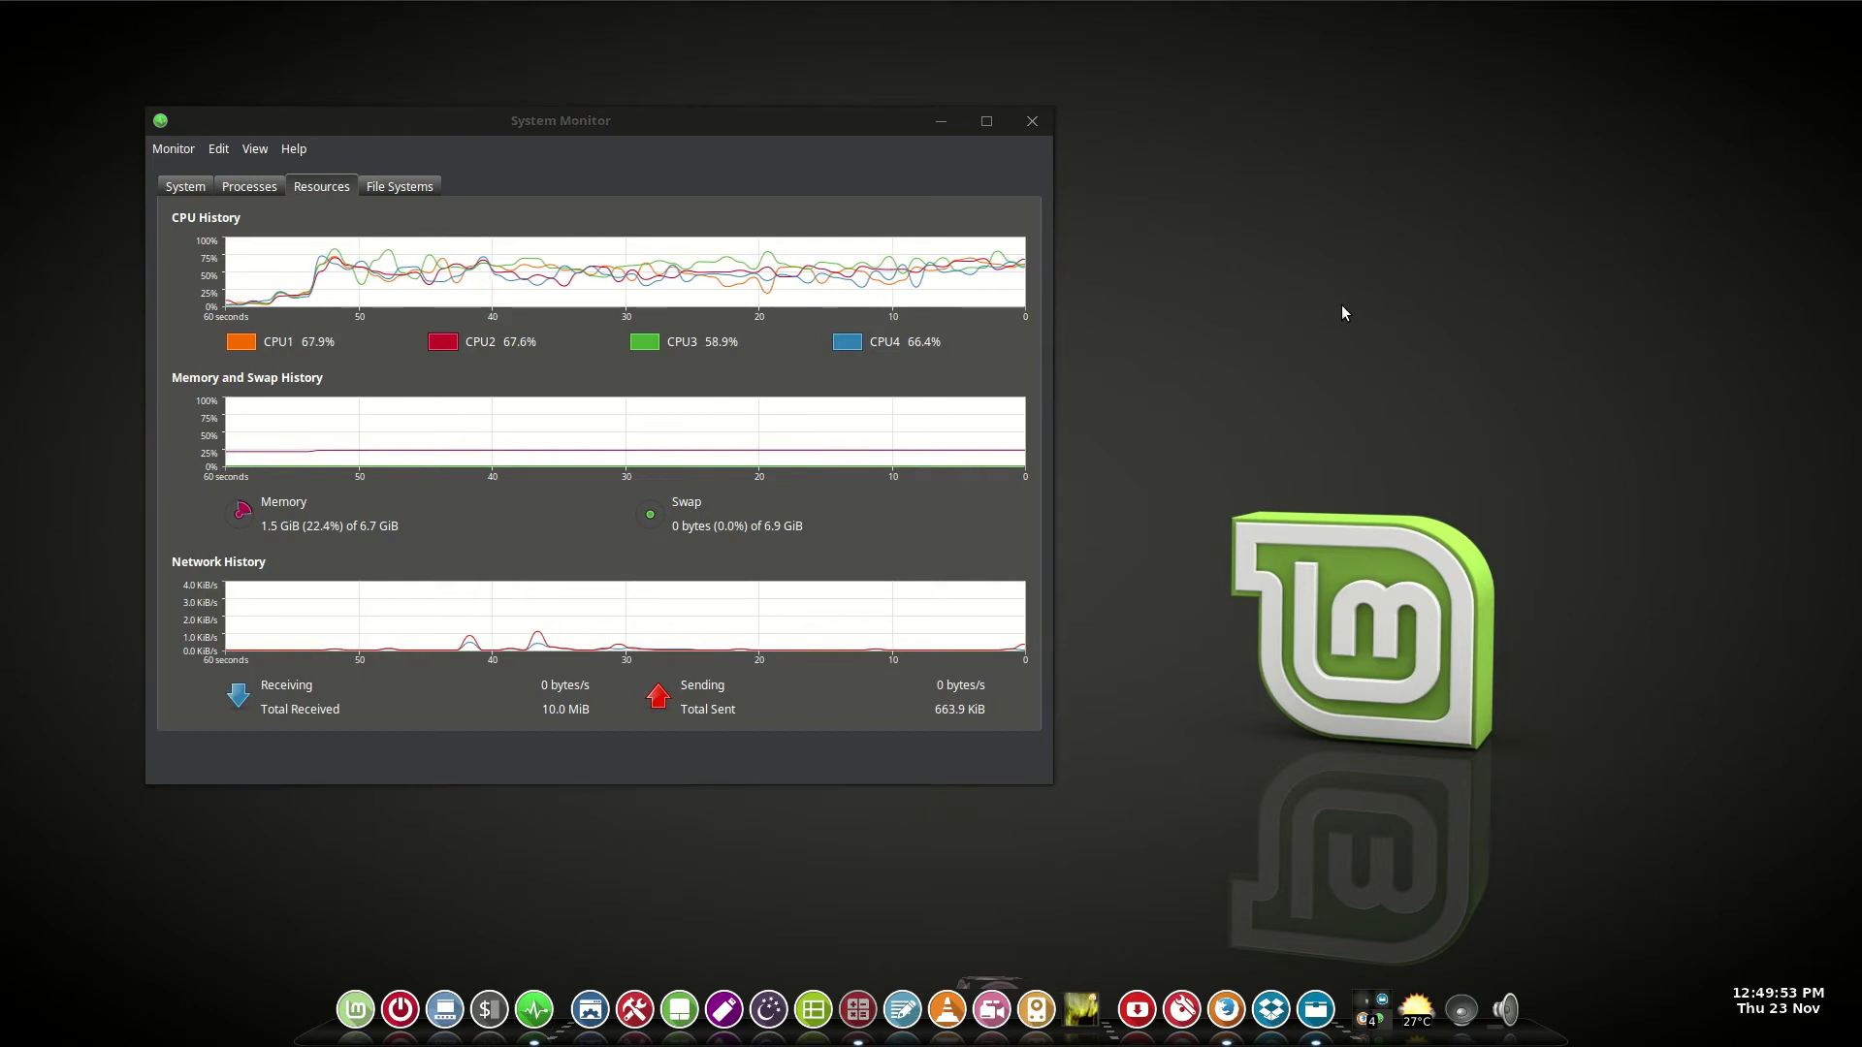
Cycle the 3-D Alt+Tab switcher through the open windows, stopping on the Documents folder
key("alt+Tab")
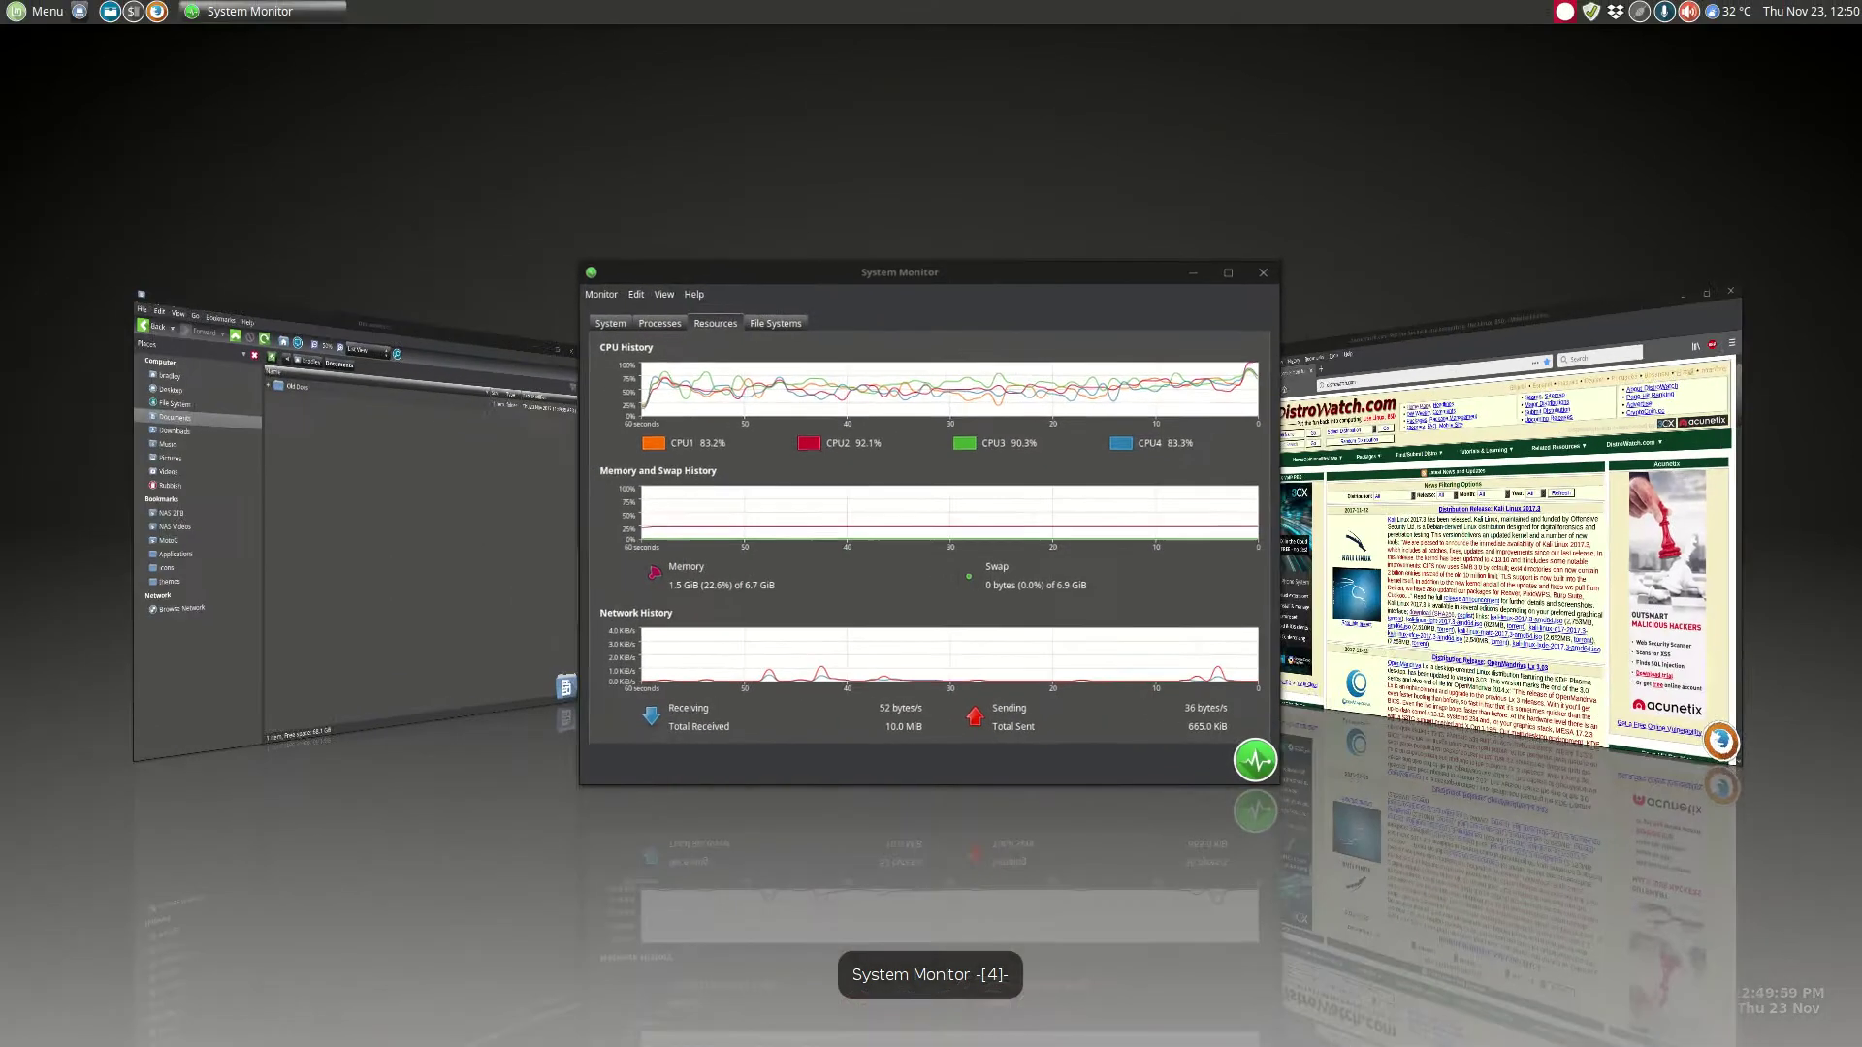
key("alt+Tab")
key("alt+Tab")
key("alt+Tab")
key("alt+Tab")
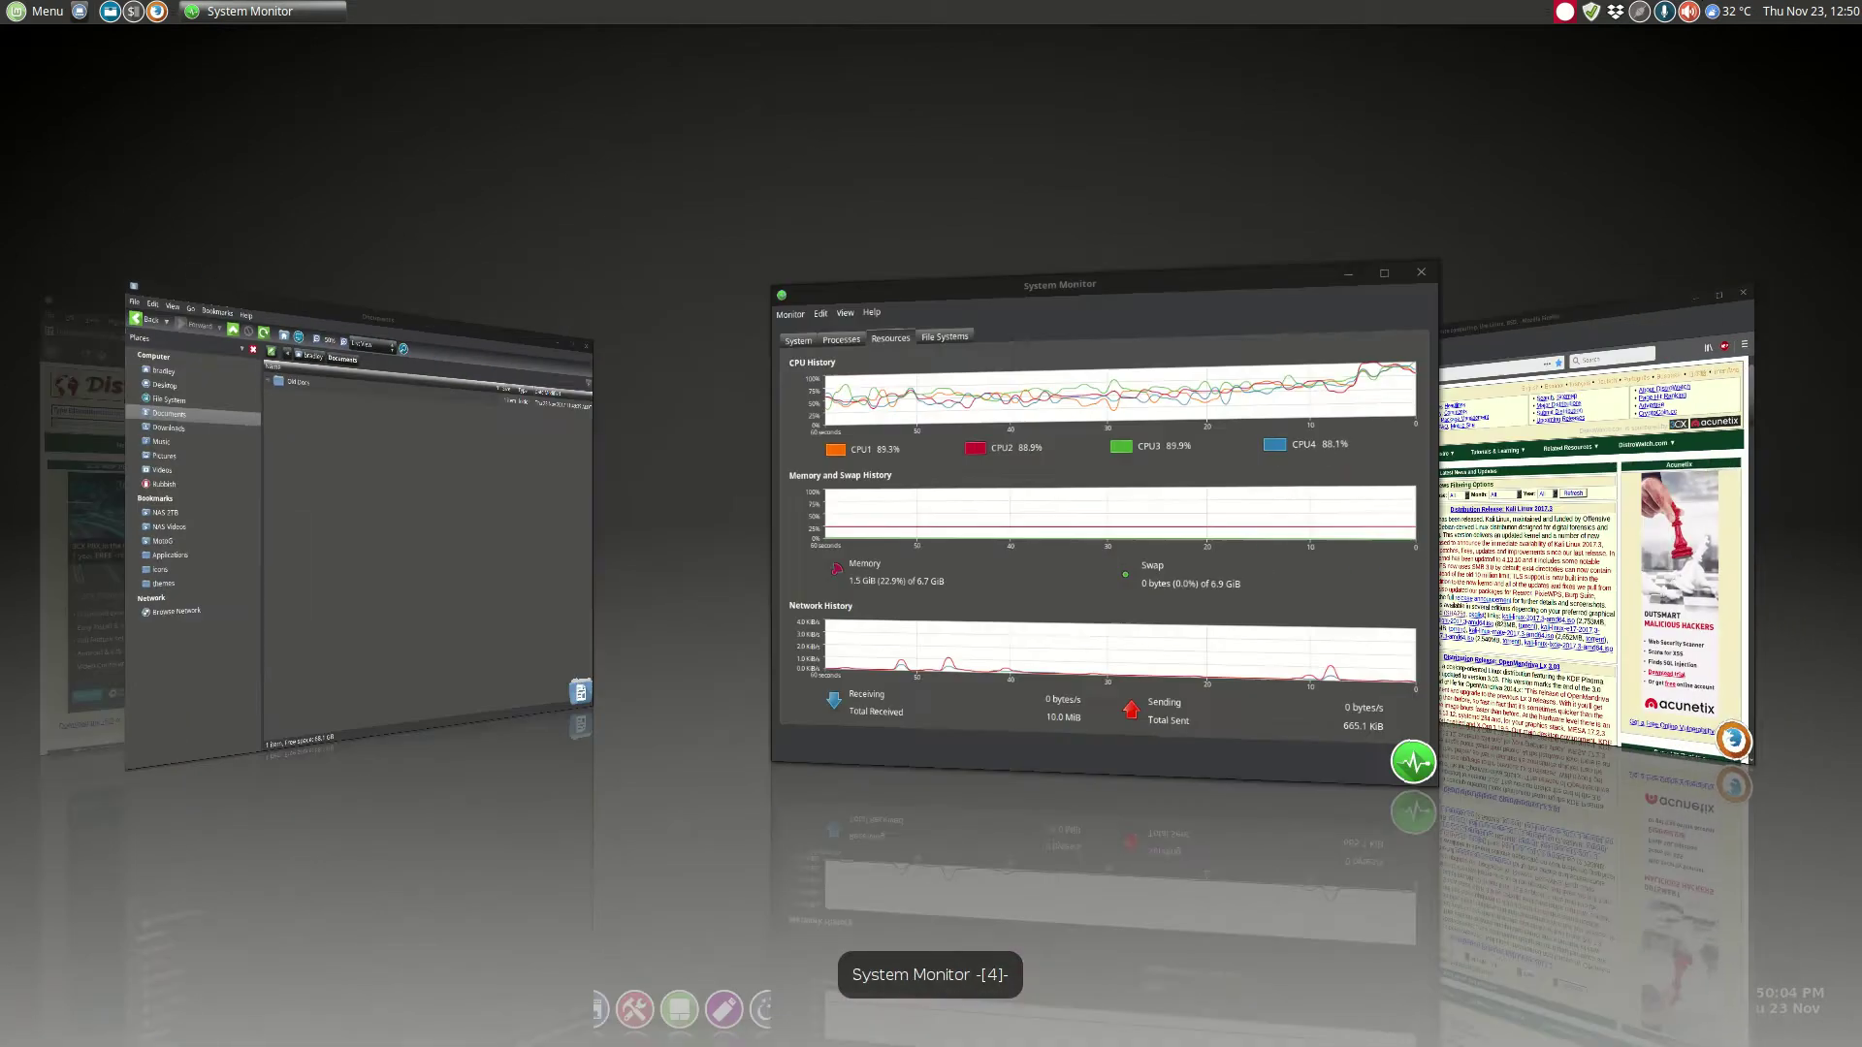
key("alt+Tab")
key("alt+Tab")
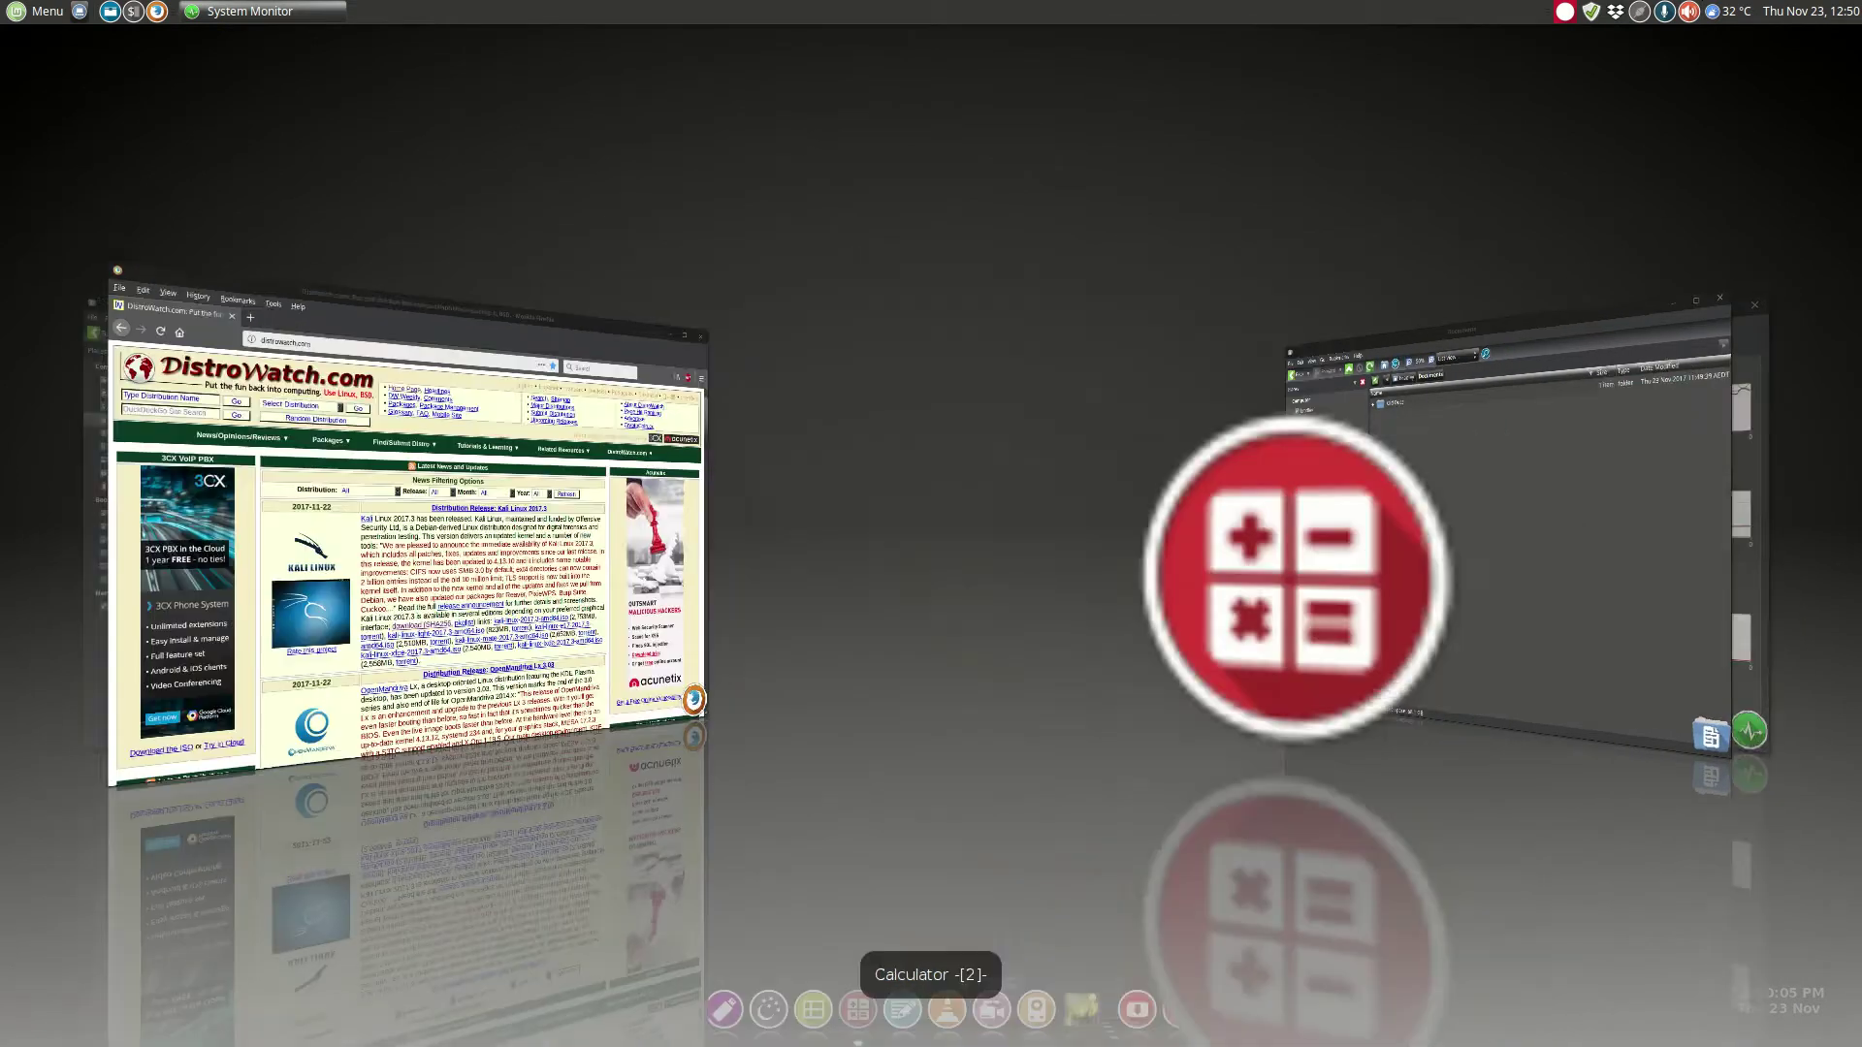
key("alt+Tab")
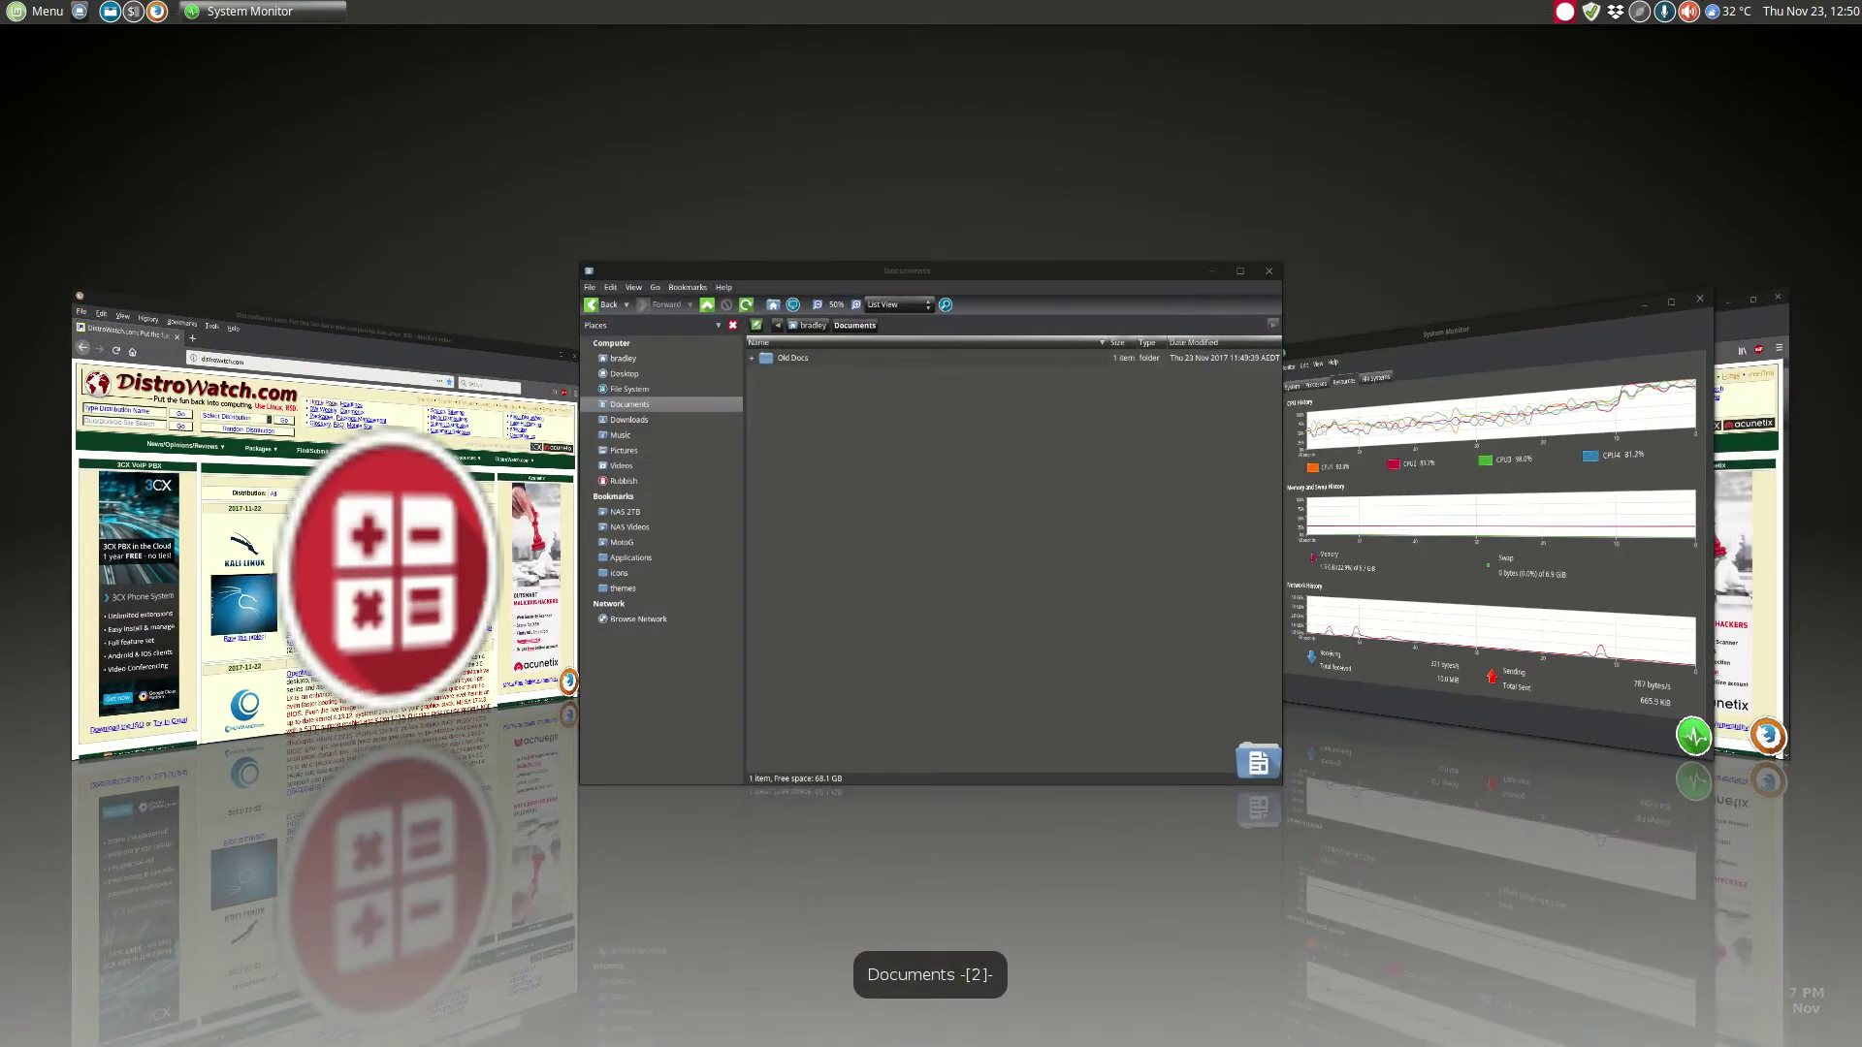
key("alt+Tab")
key("alt+Tab")
key("alt+Tab")
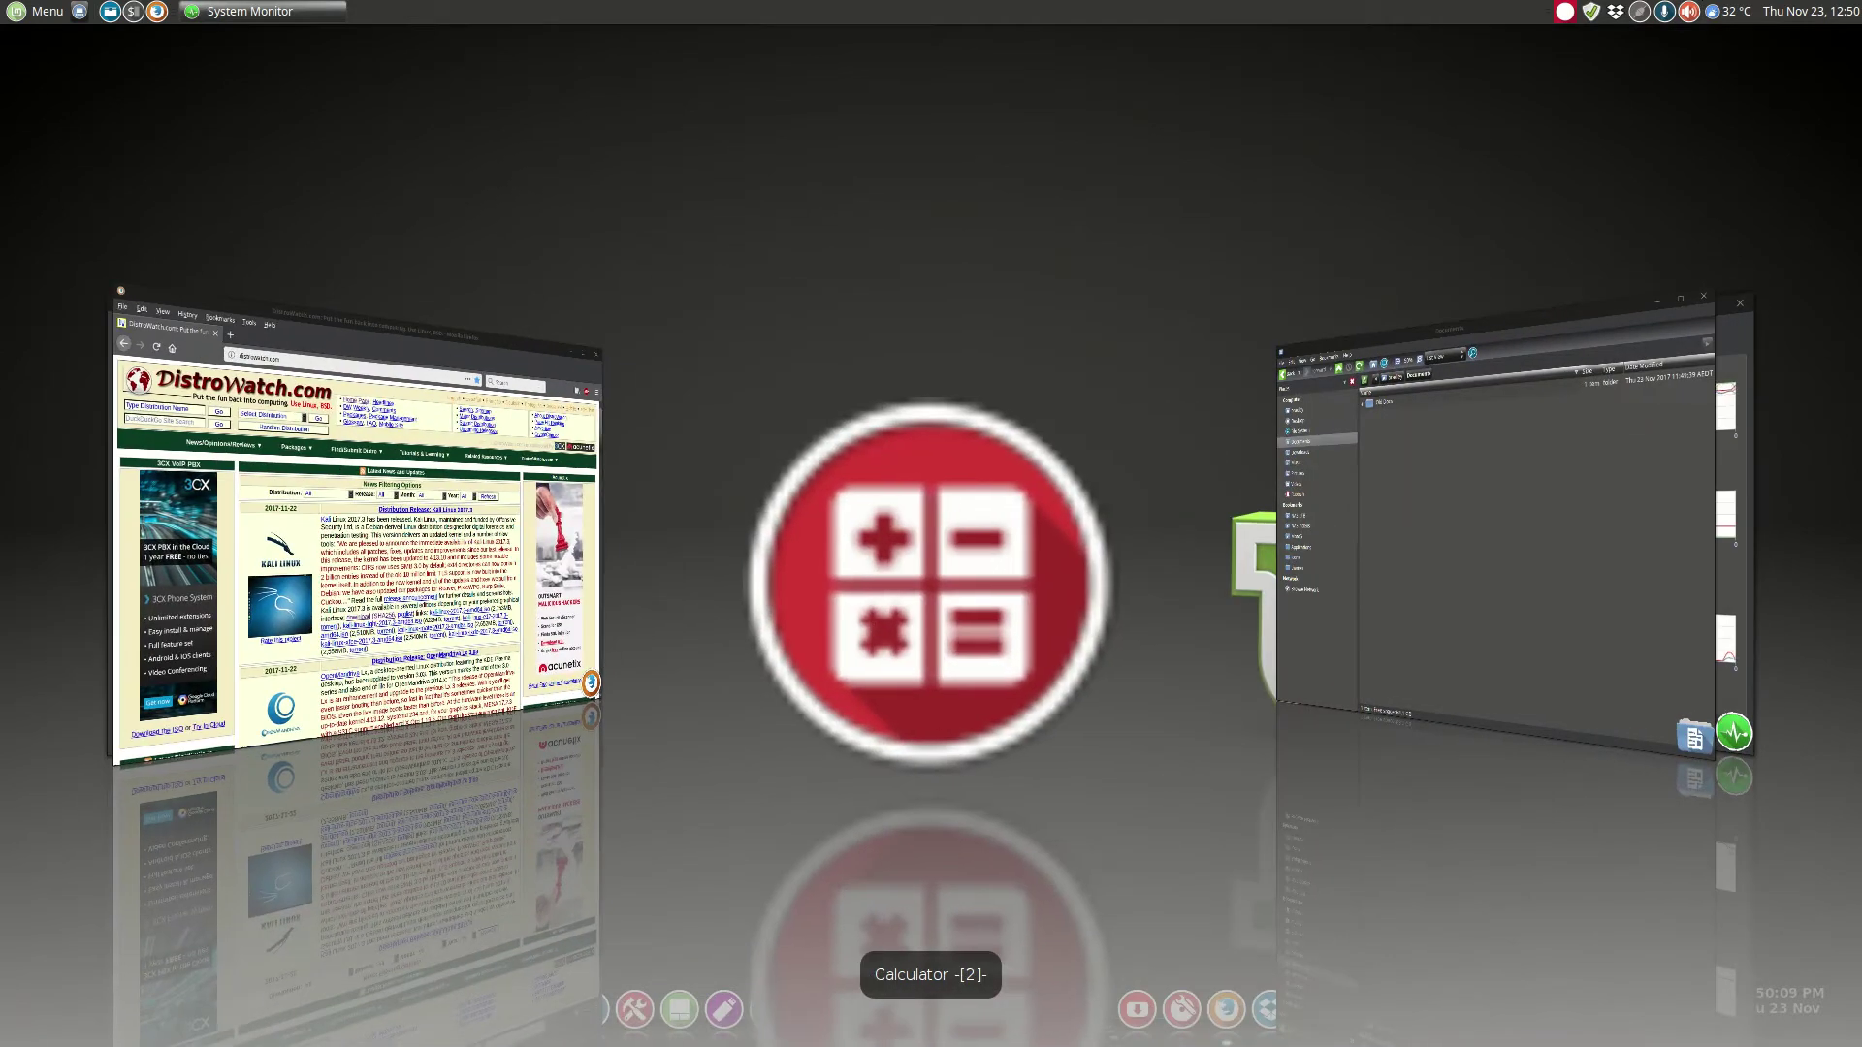
key("alt+Tab")
key("alt+Tab")
key("alt+Tab")
key("alt+Tab")
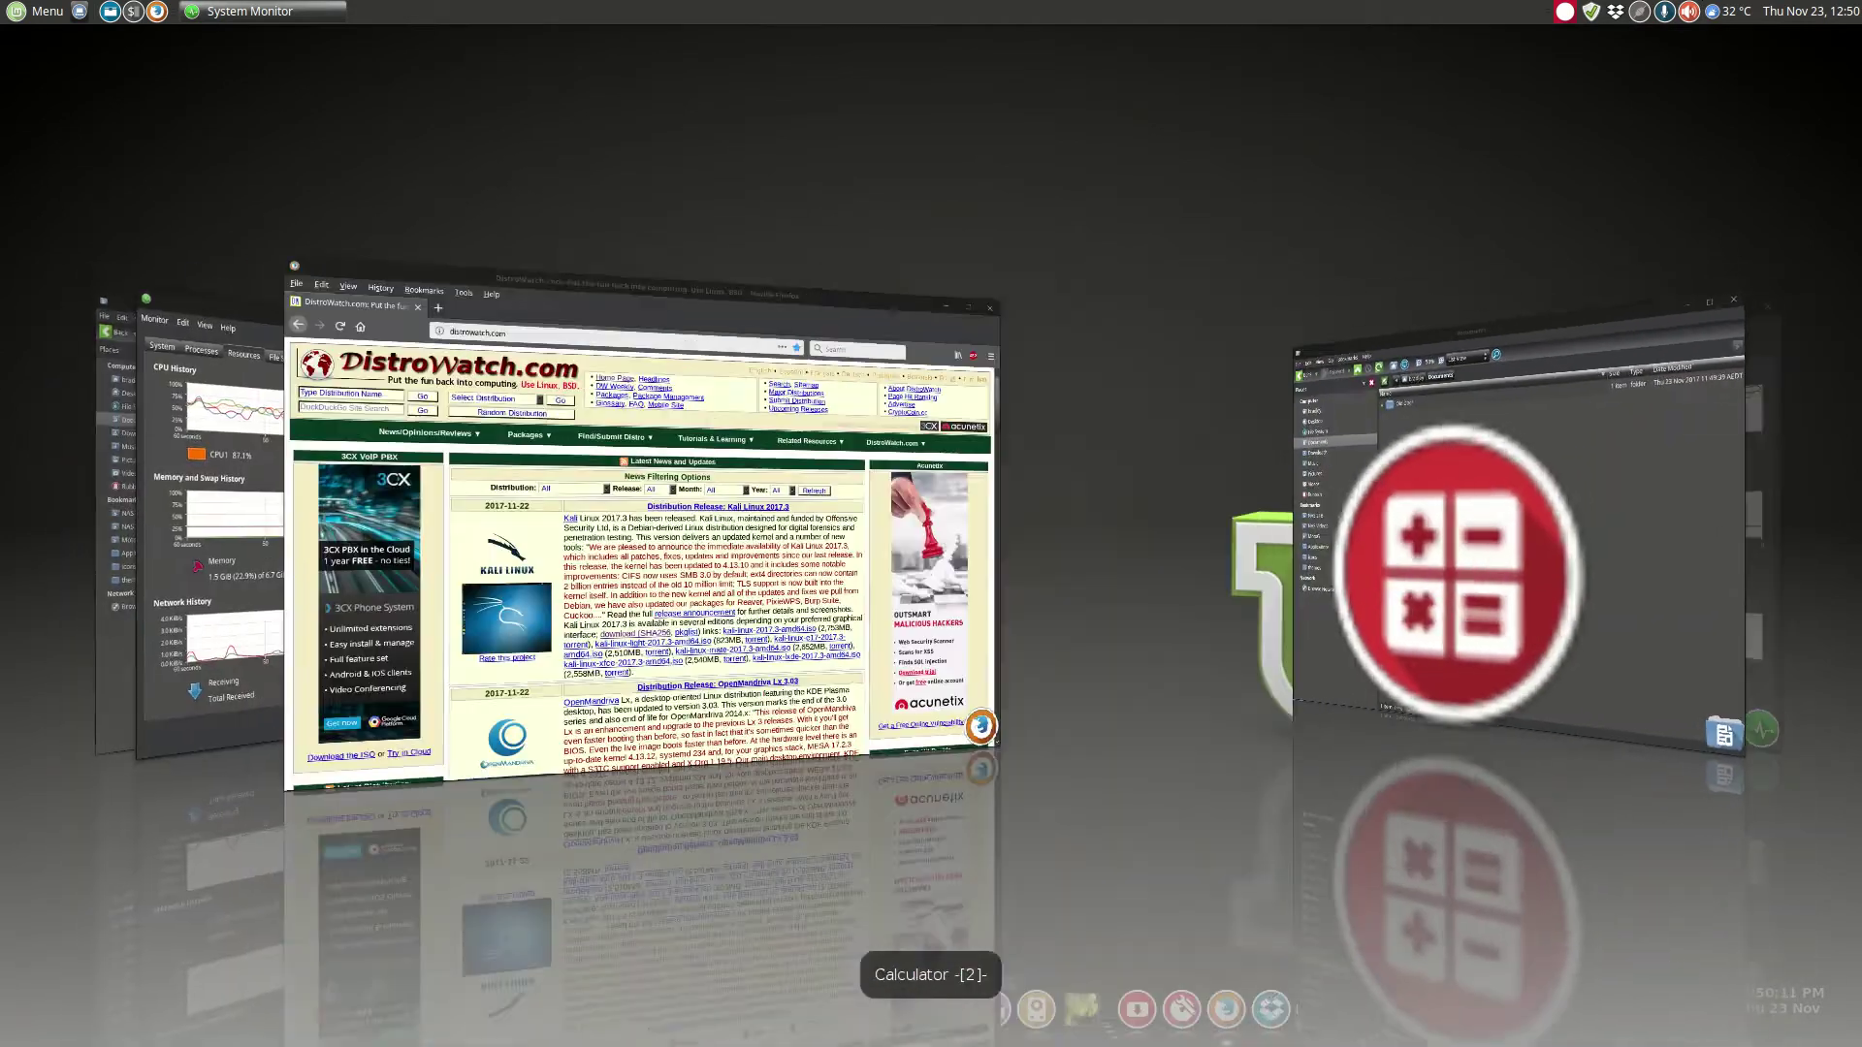
key("alt+Tab")
key("alt+shift+Tab")
key("alt+Tab")
key("alt+Tab")
key("alt+Tab")
key("alt+shift+Tab")
key("alt+shift+Tab")
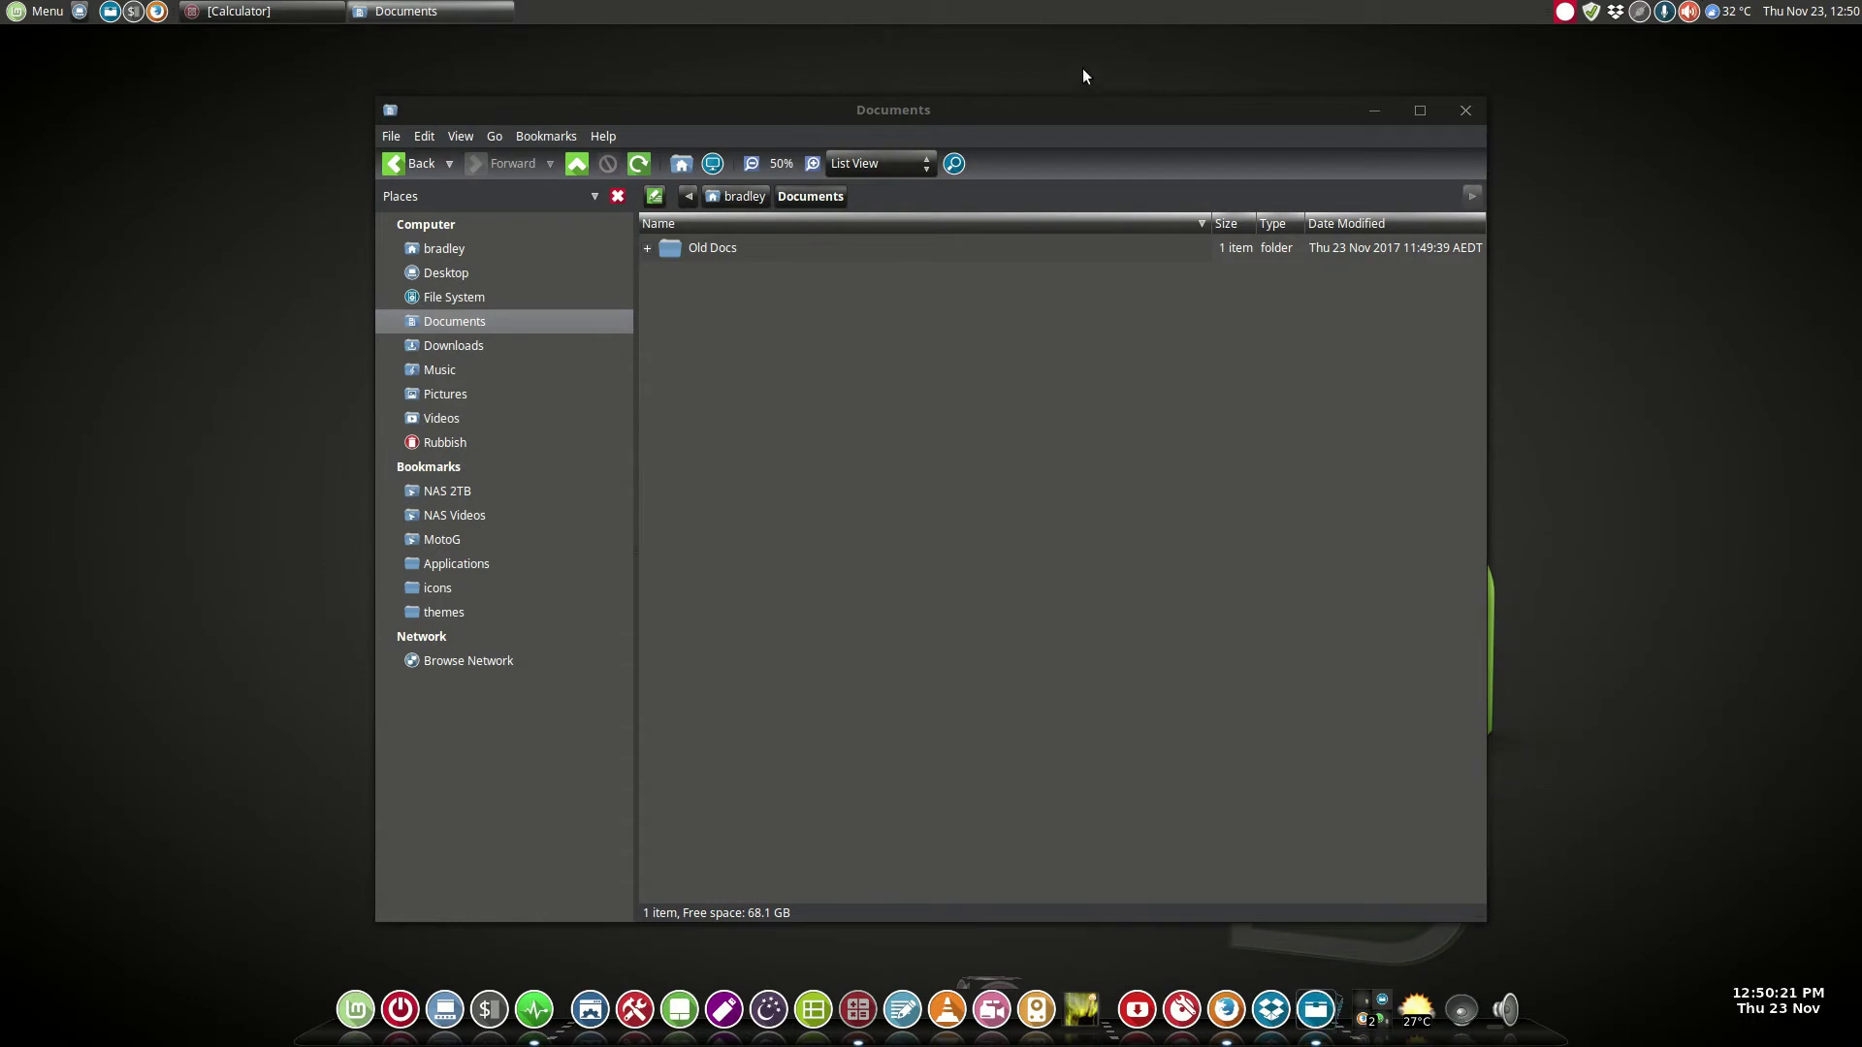
Cycle the Alt+Tab ring through Calculator, System Monitor and Documents, then pick the DistroWatch Firefox thumbnail
key("alt+Tab")
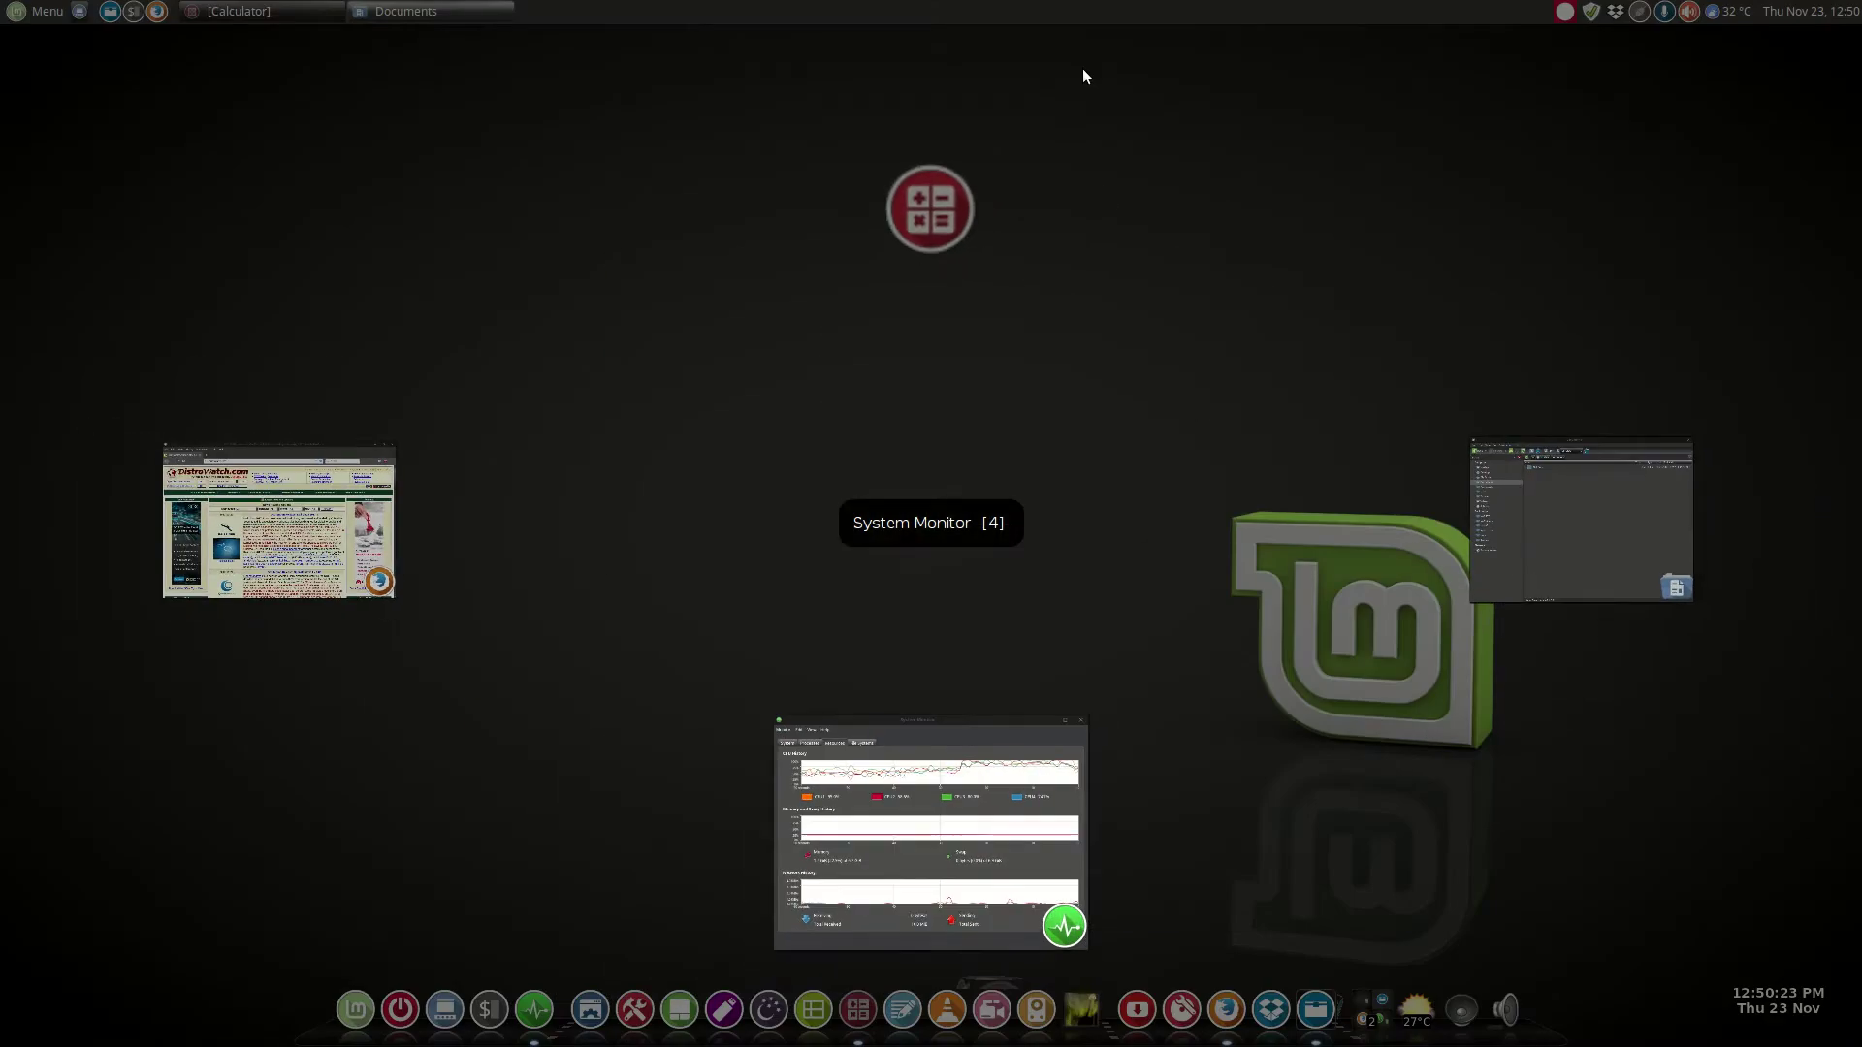
key("alt+Tab")
key("alt+Tab")
key("alt+Tab")
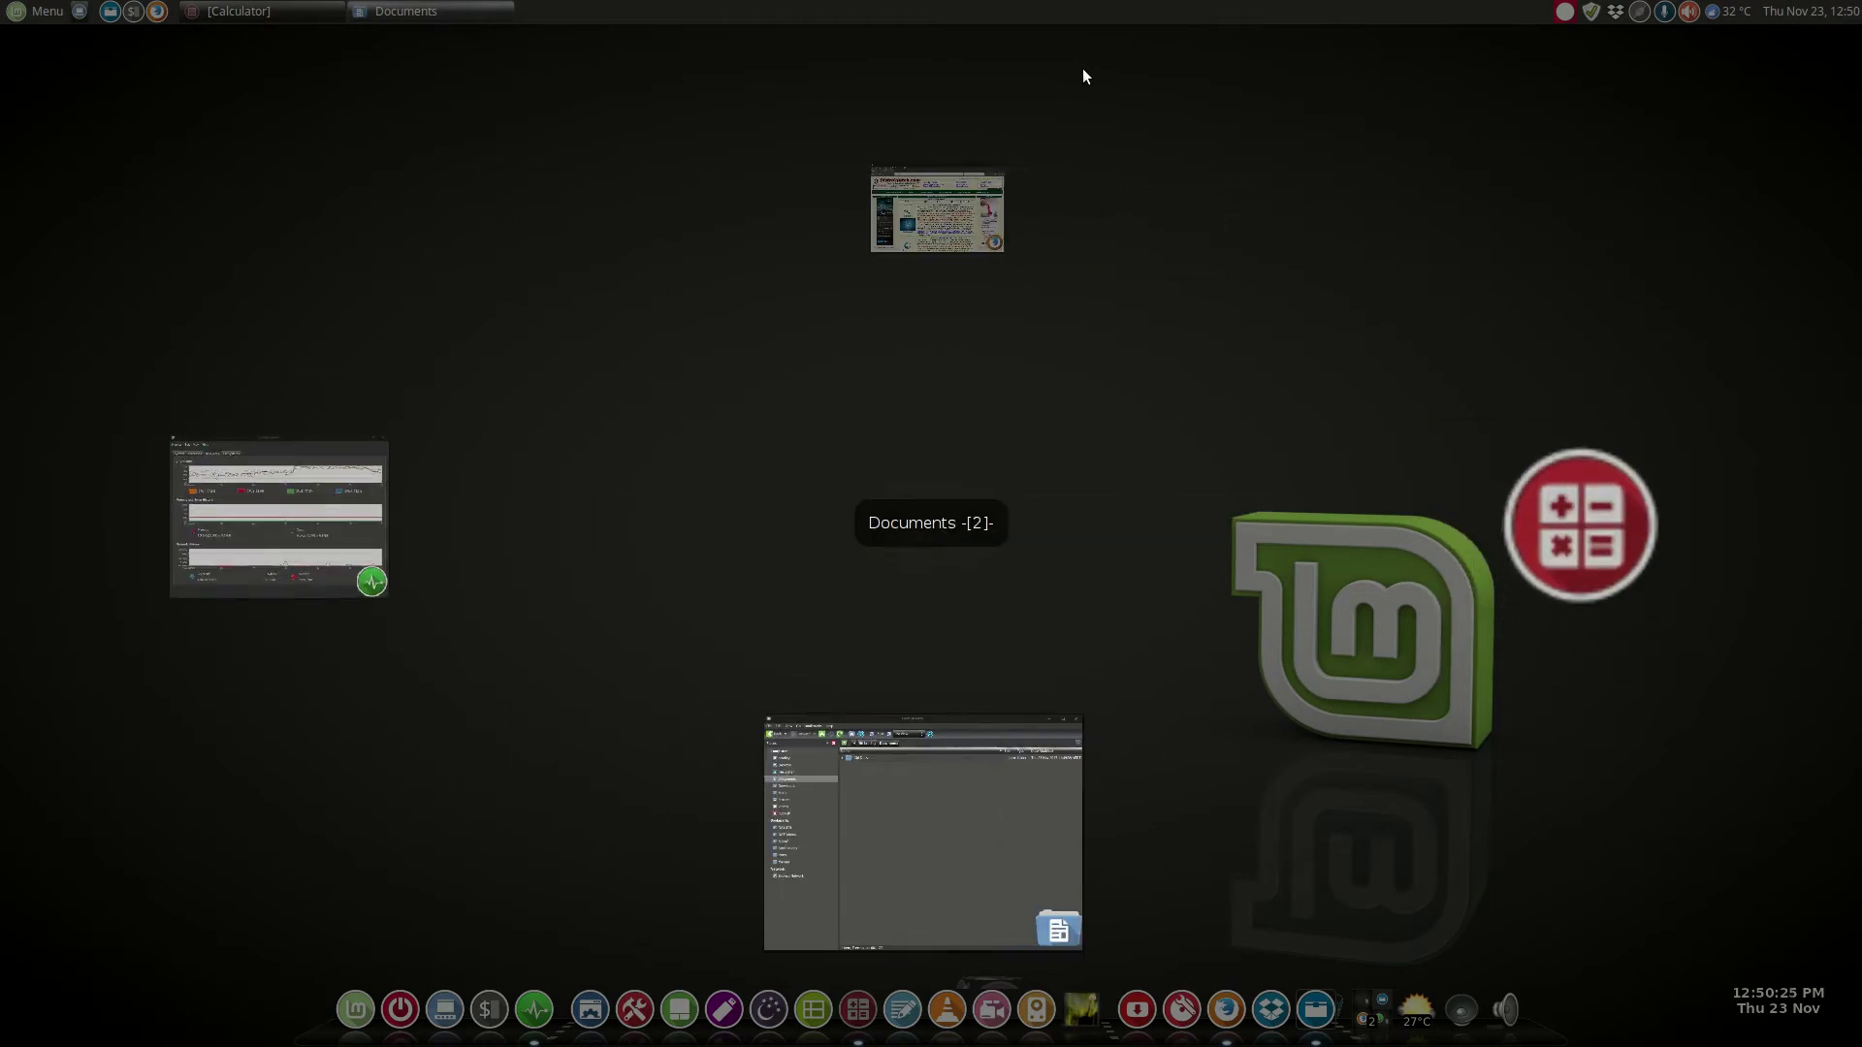
key("alt+Tab")
key("alt+Tab")
key("alt+Tab")
key("alt+Tab")
key("alt+Tab")
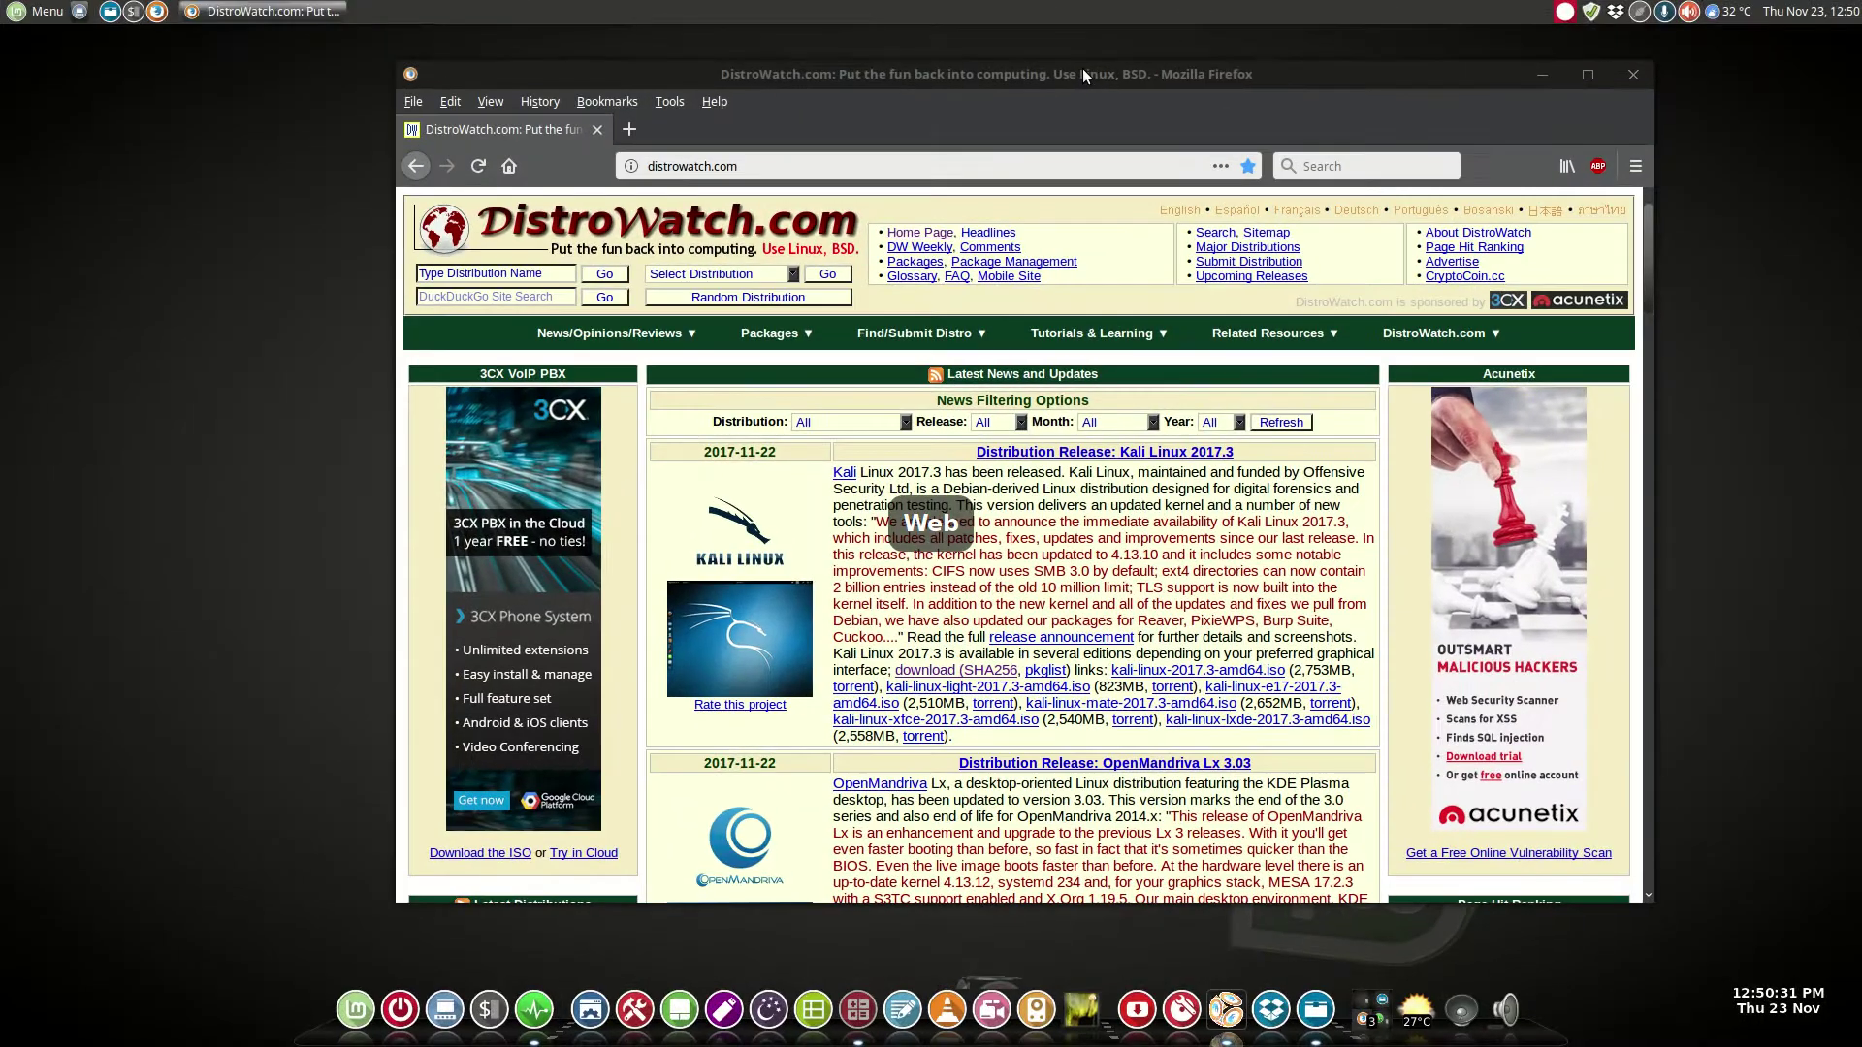
key("alt+Tab")
key("alt+Tab")
key("alt+Tab")
key("alt+Tab")
key("alt+Tab")
key("alt+Tab")
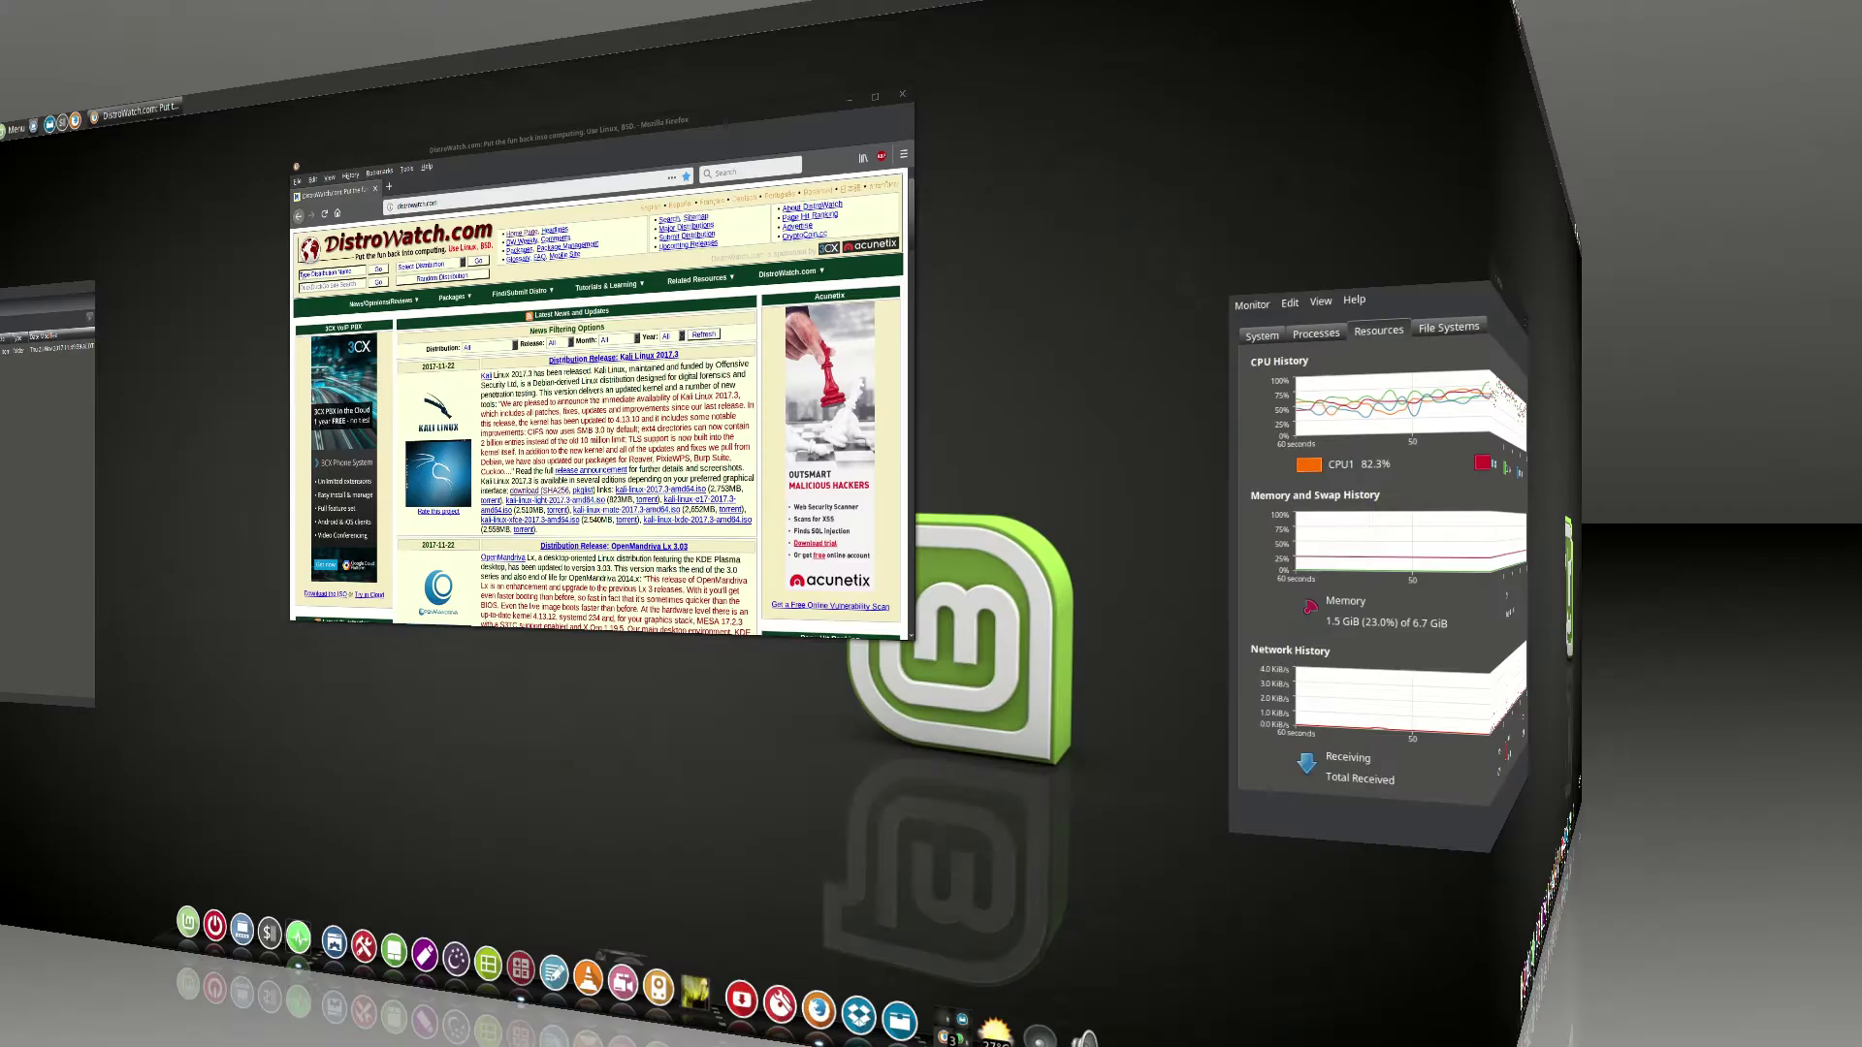
key("alt+Tab")
key("alt+Tab")
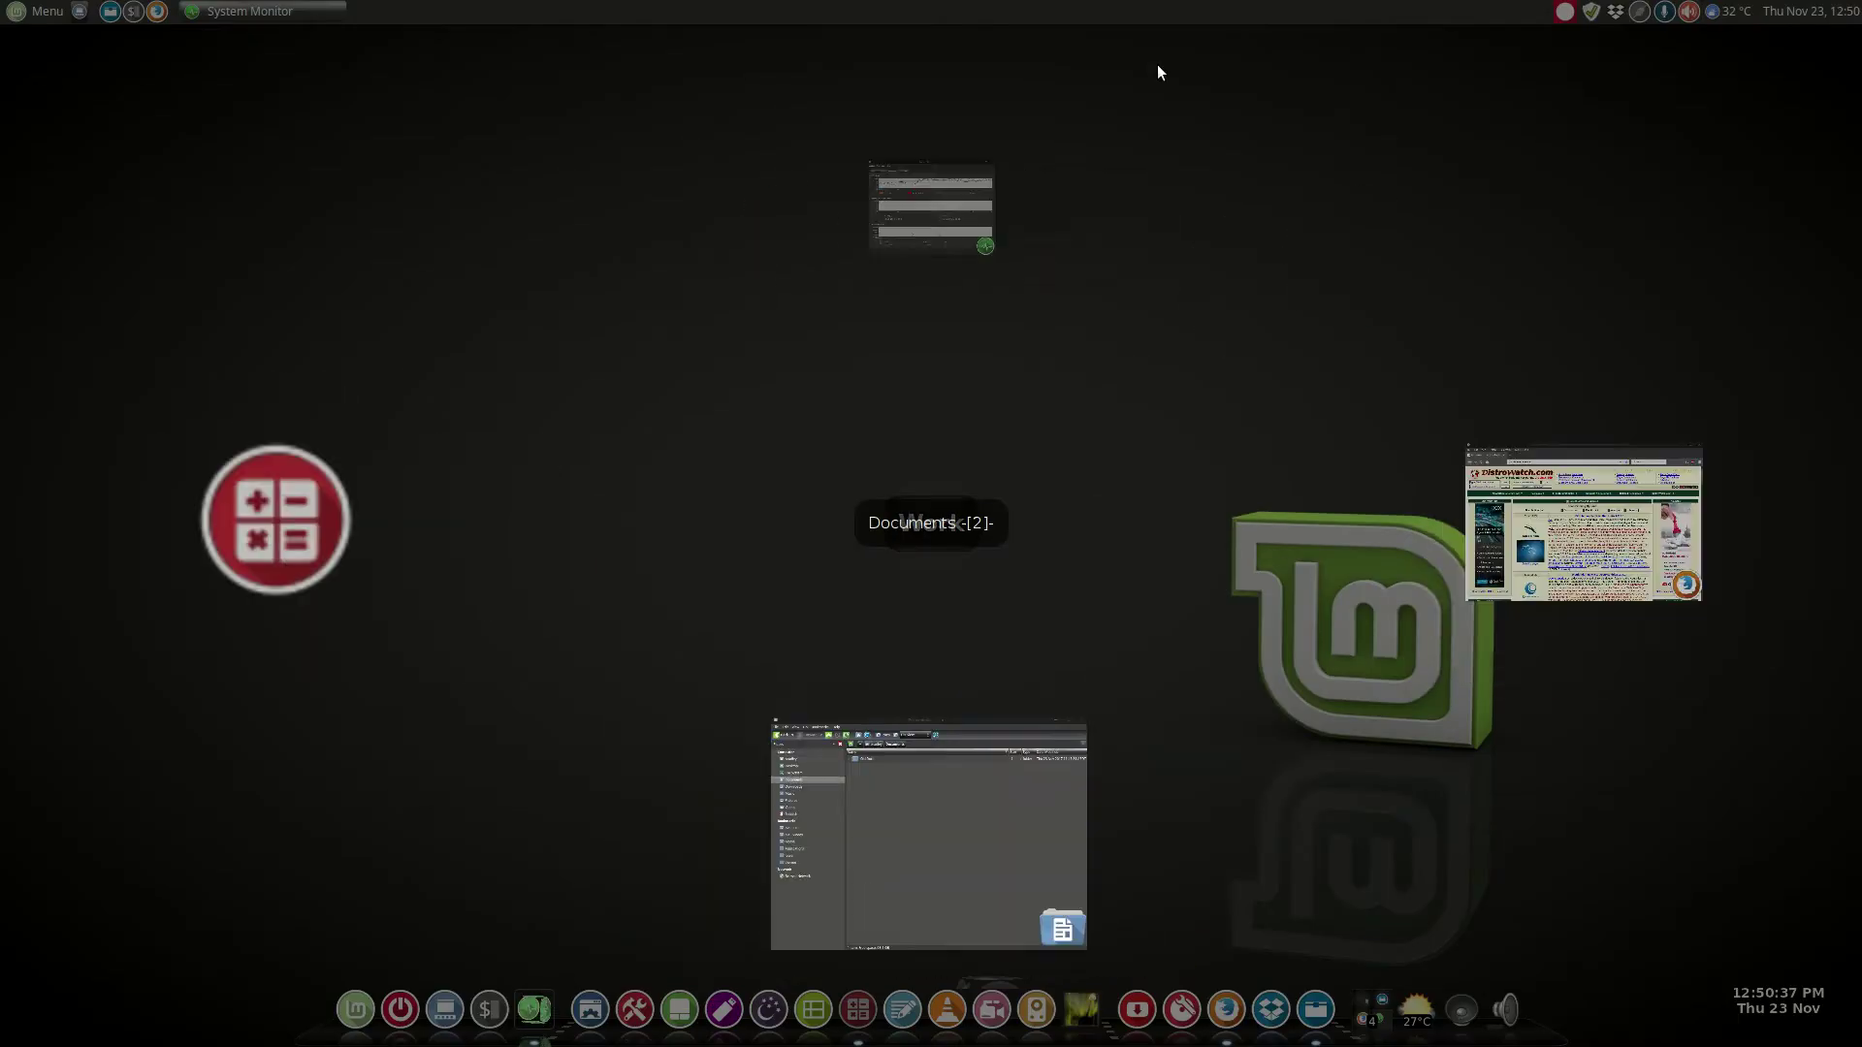
key("alt+Tab")
key("alt+Tab")
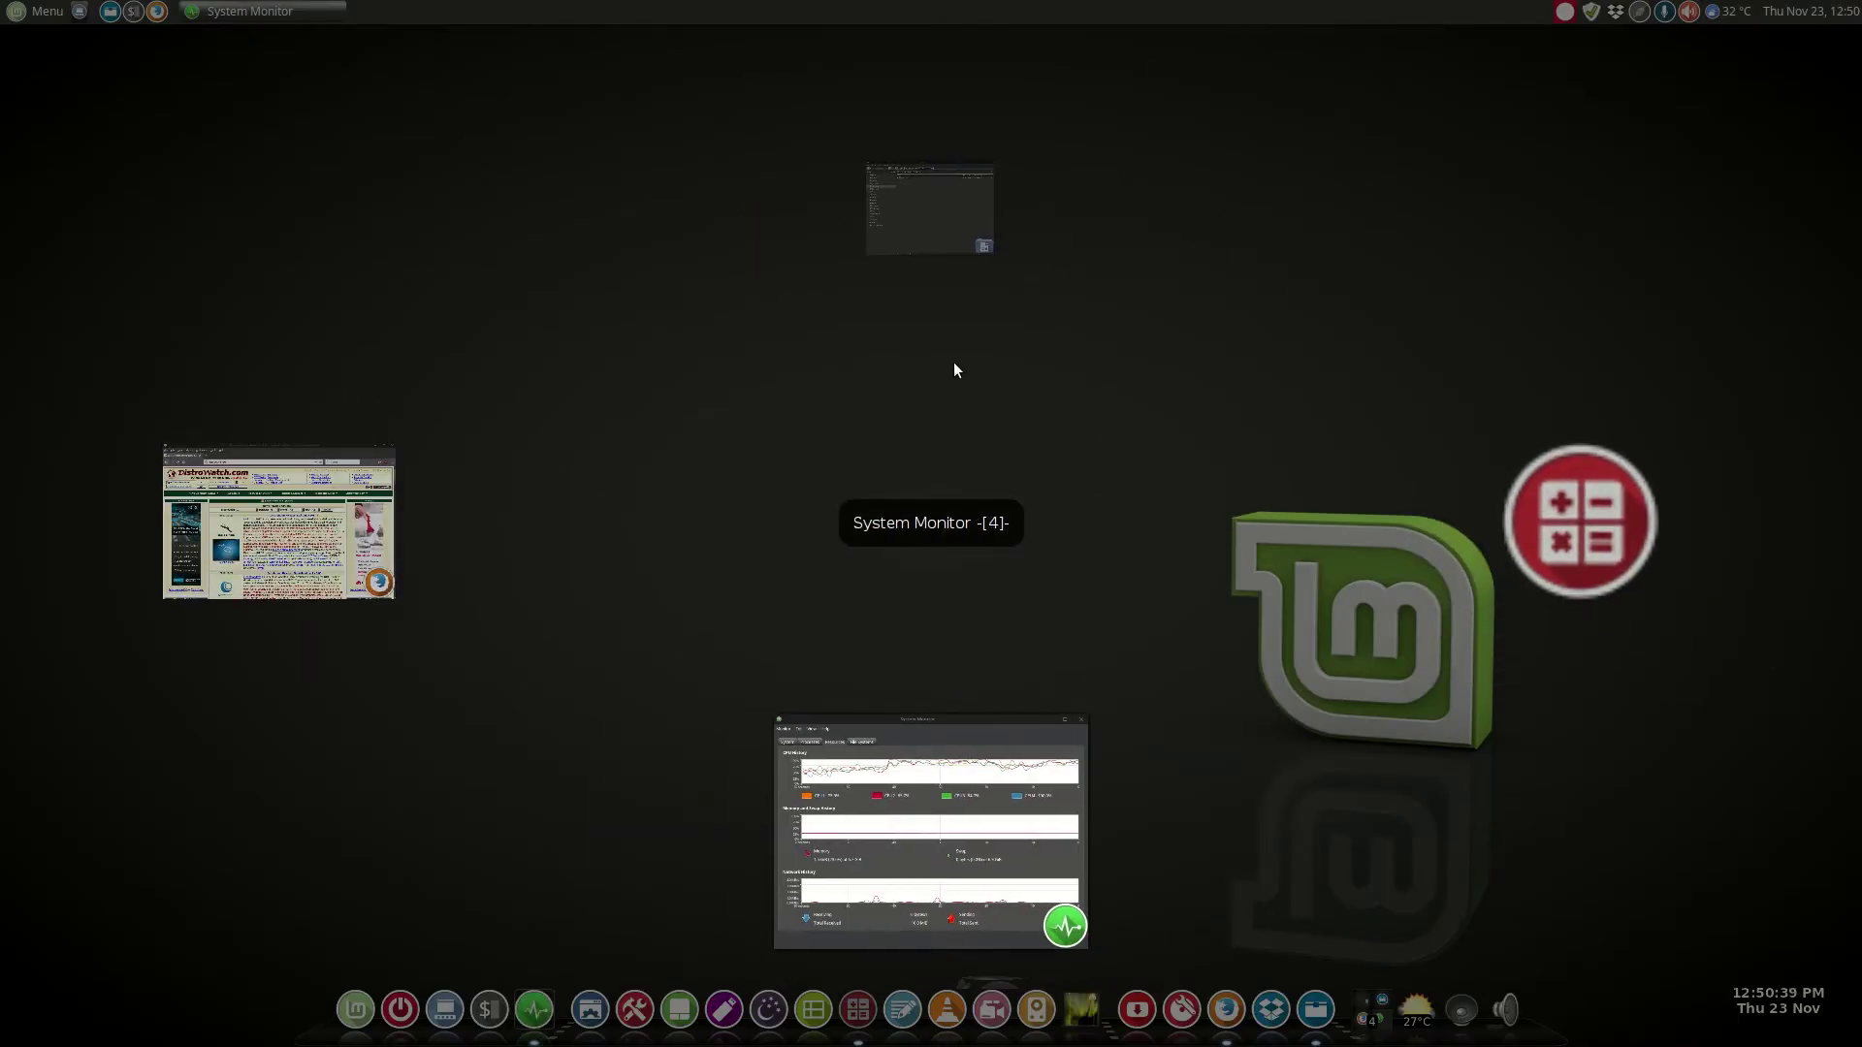
key("alt+Tab")
key("alt+Tab")
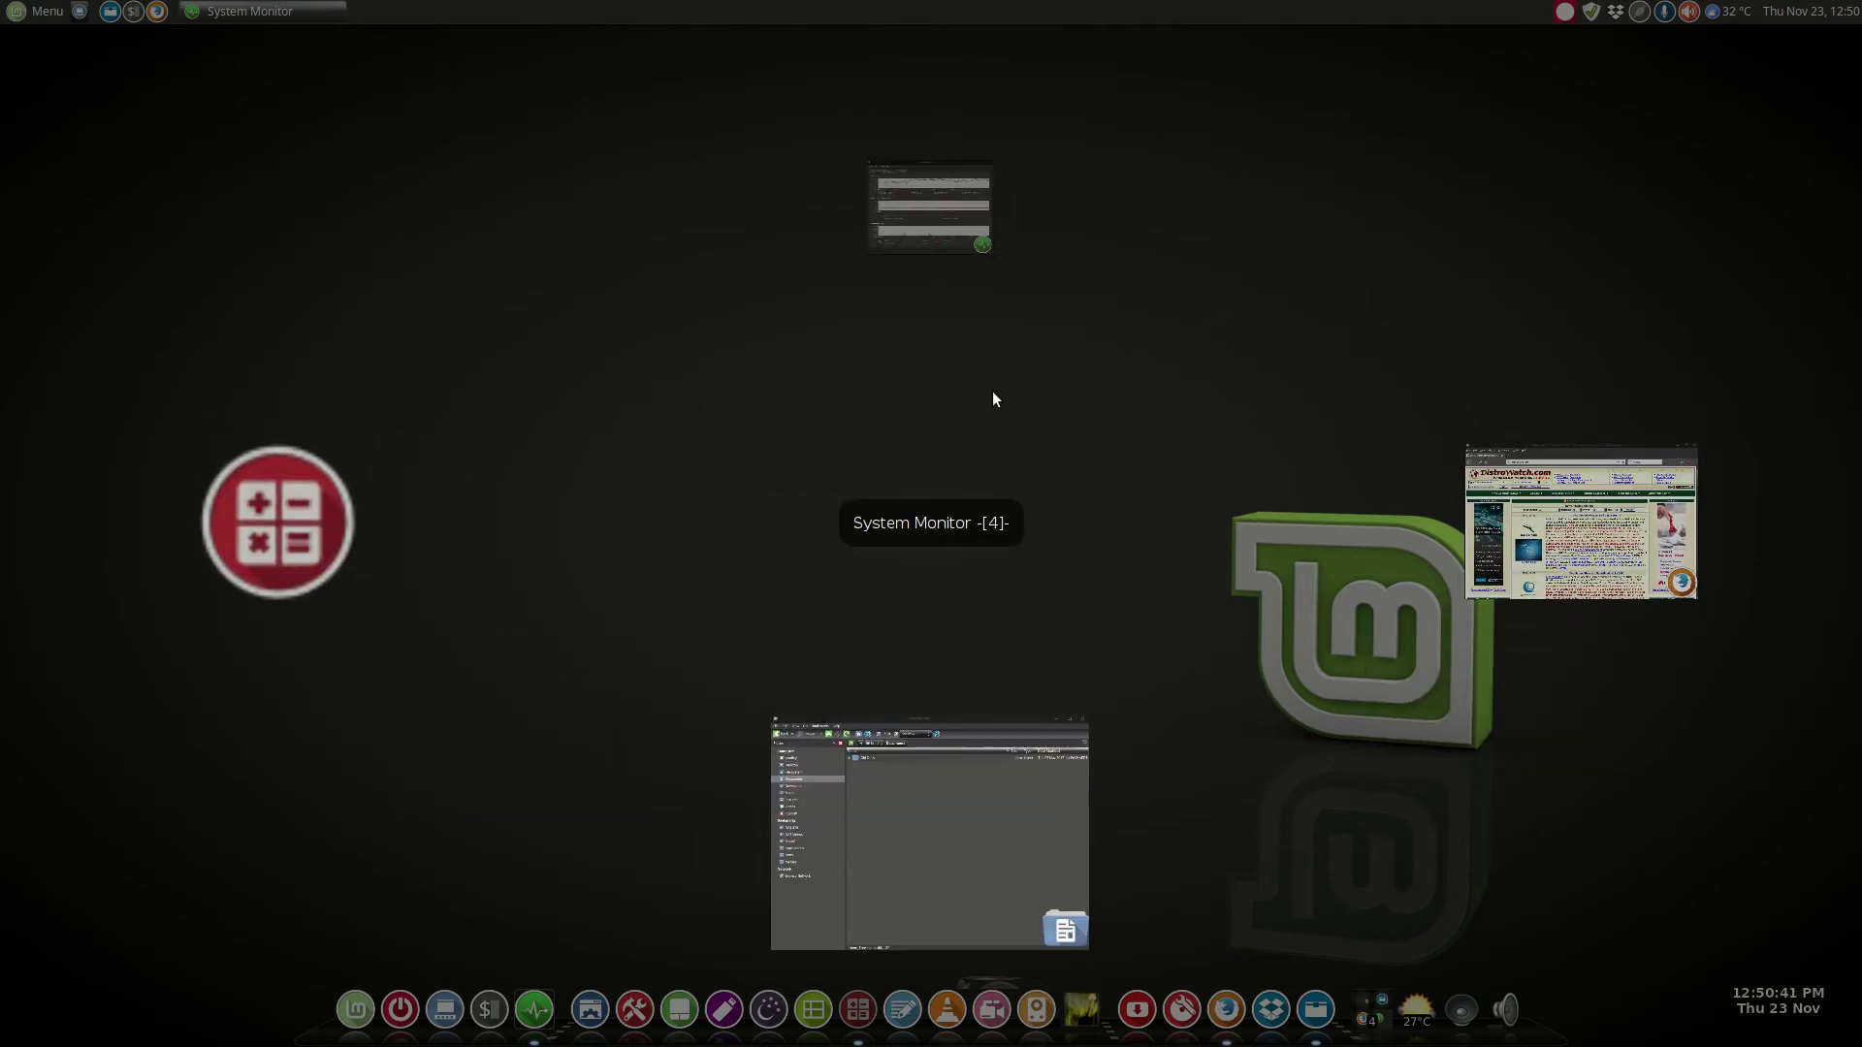
key("alt+Tab")
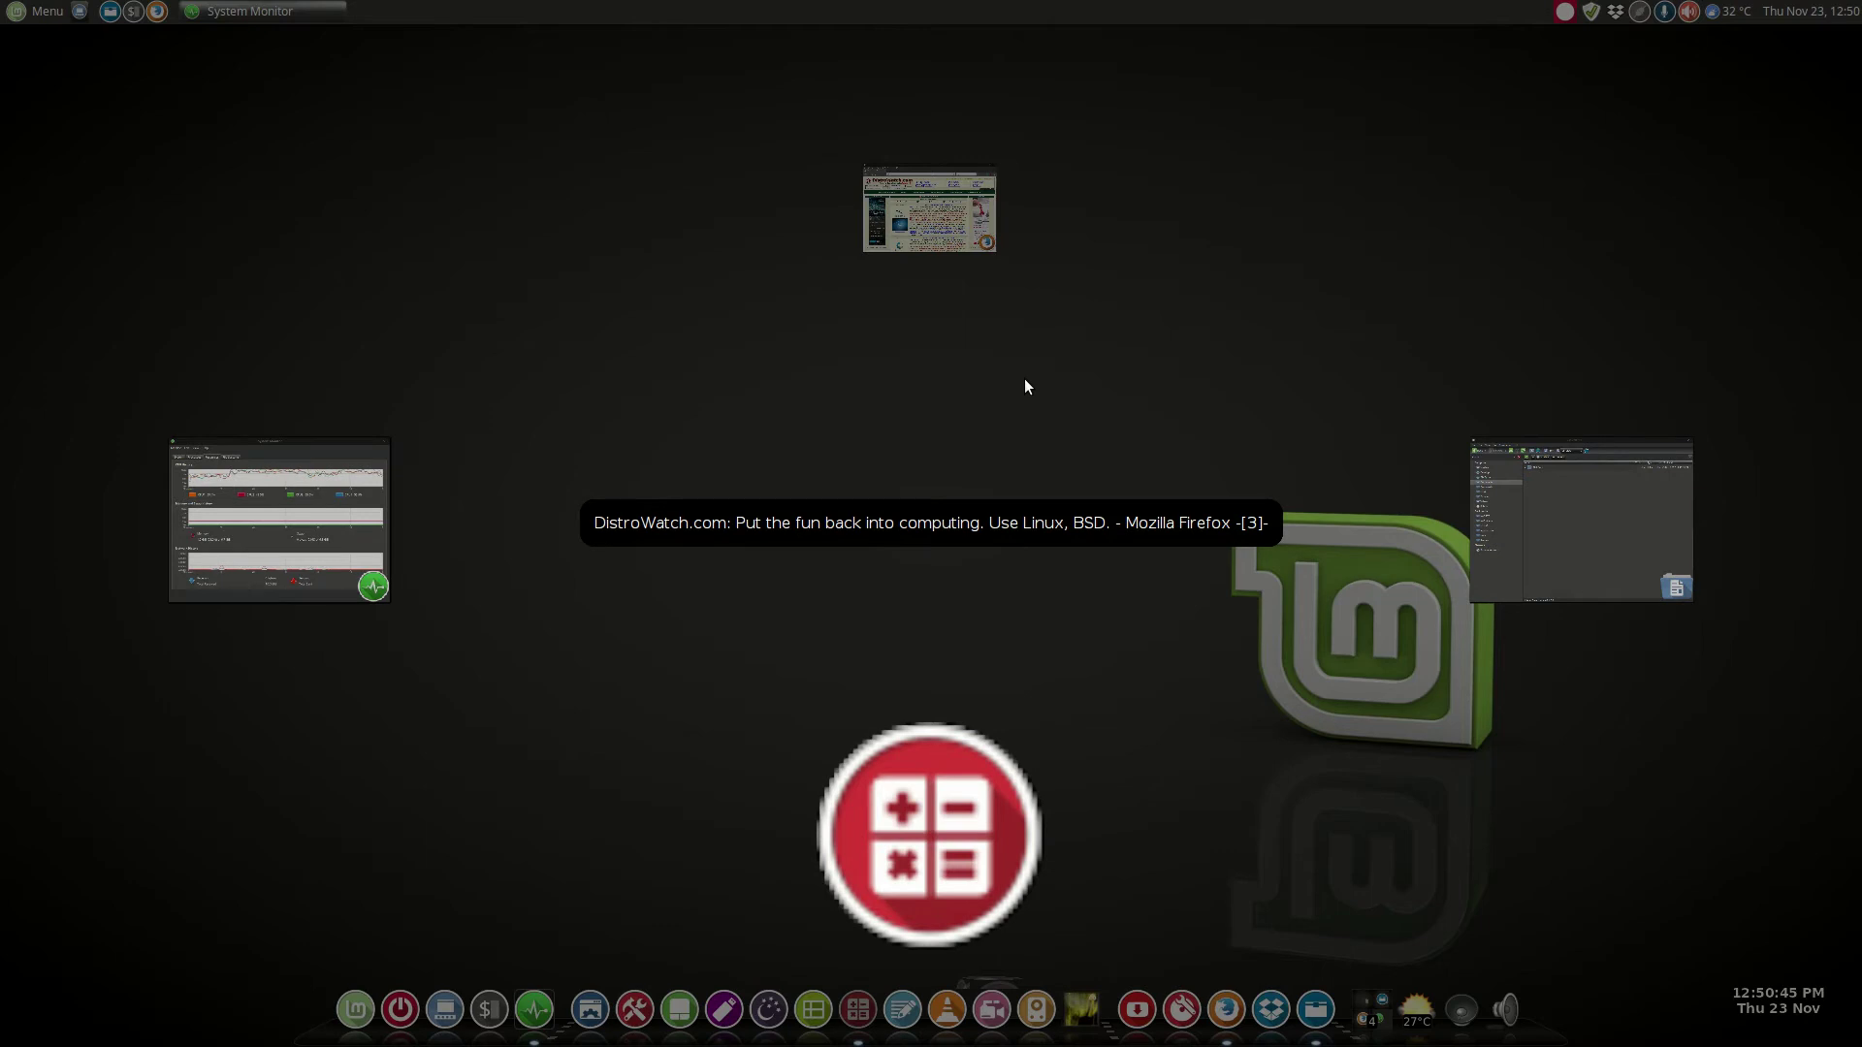
key("alt+Tab")
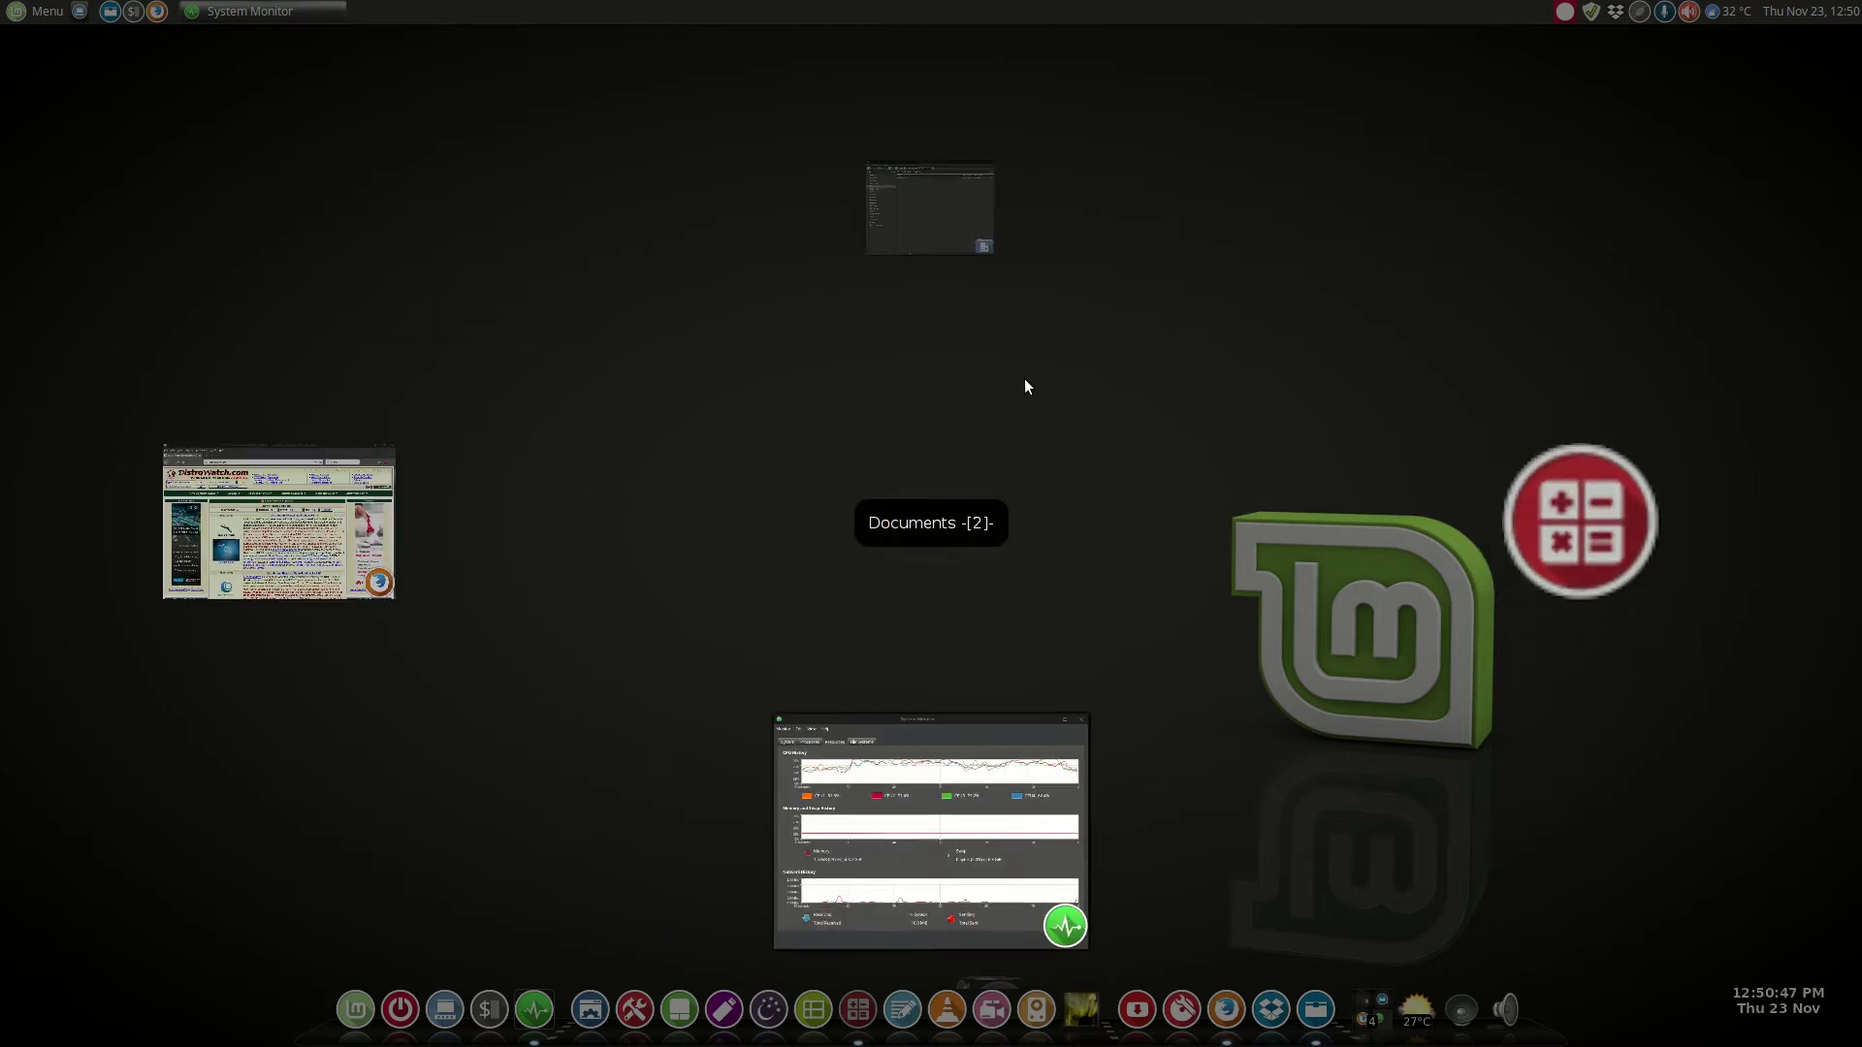
key("alt+Tab")
key("alt+Tab")
key("alt+Tab")
key("alt+Tab")
key("alt+Tab")
key("alt+Tab")
key("alt+Tab")
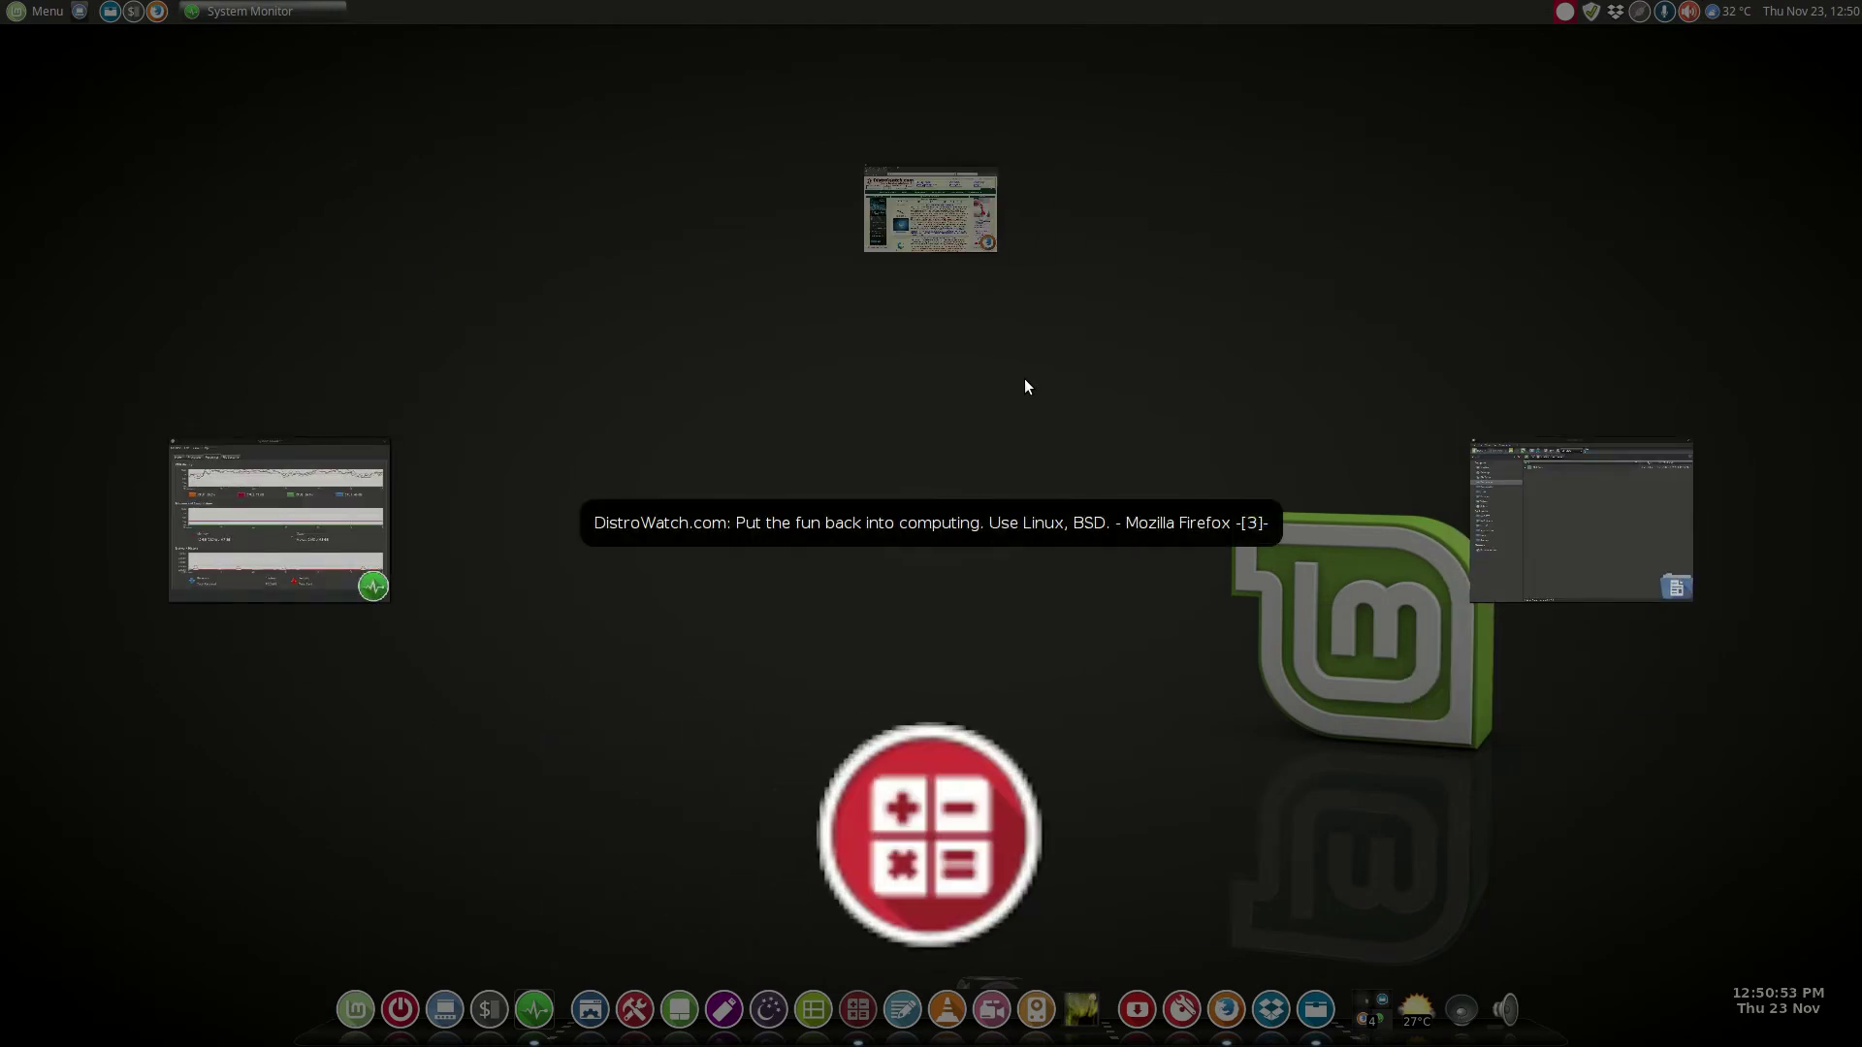
left_click(929, 206)
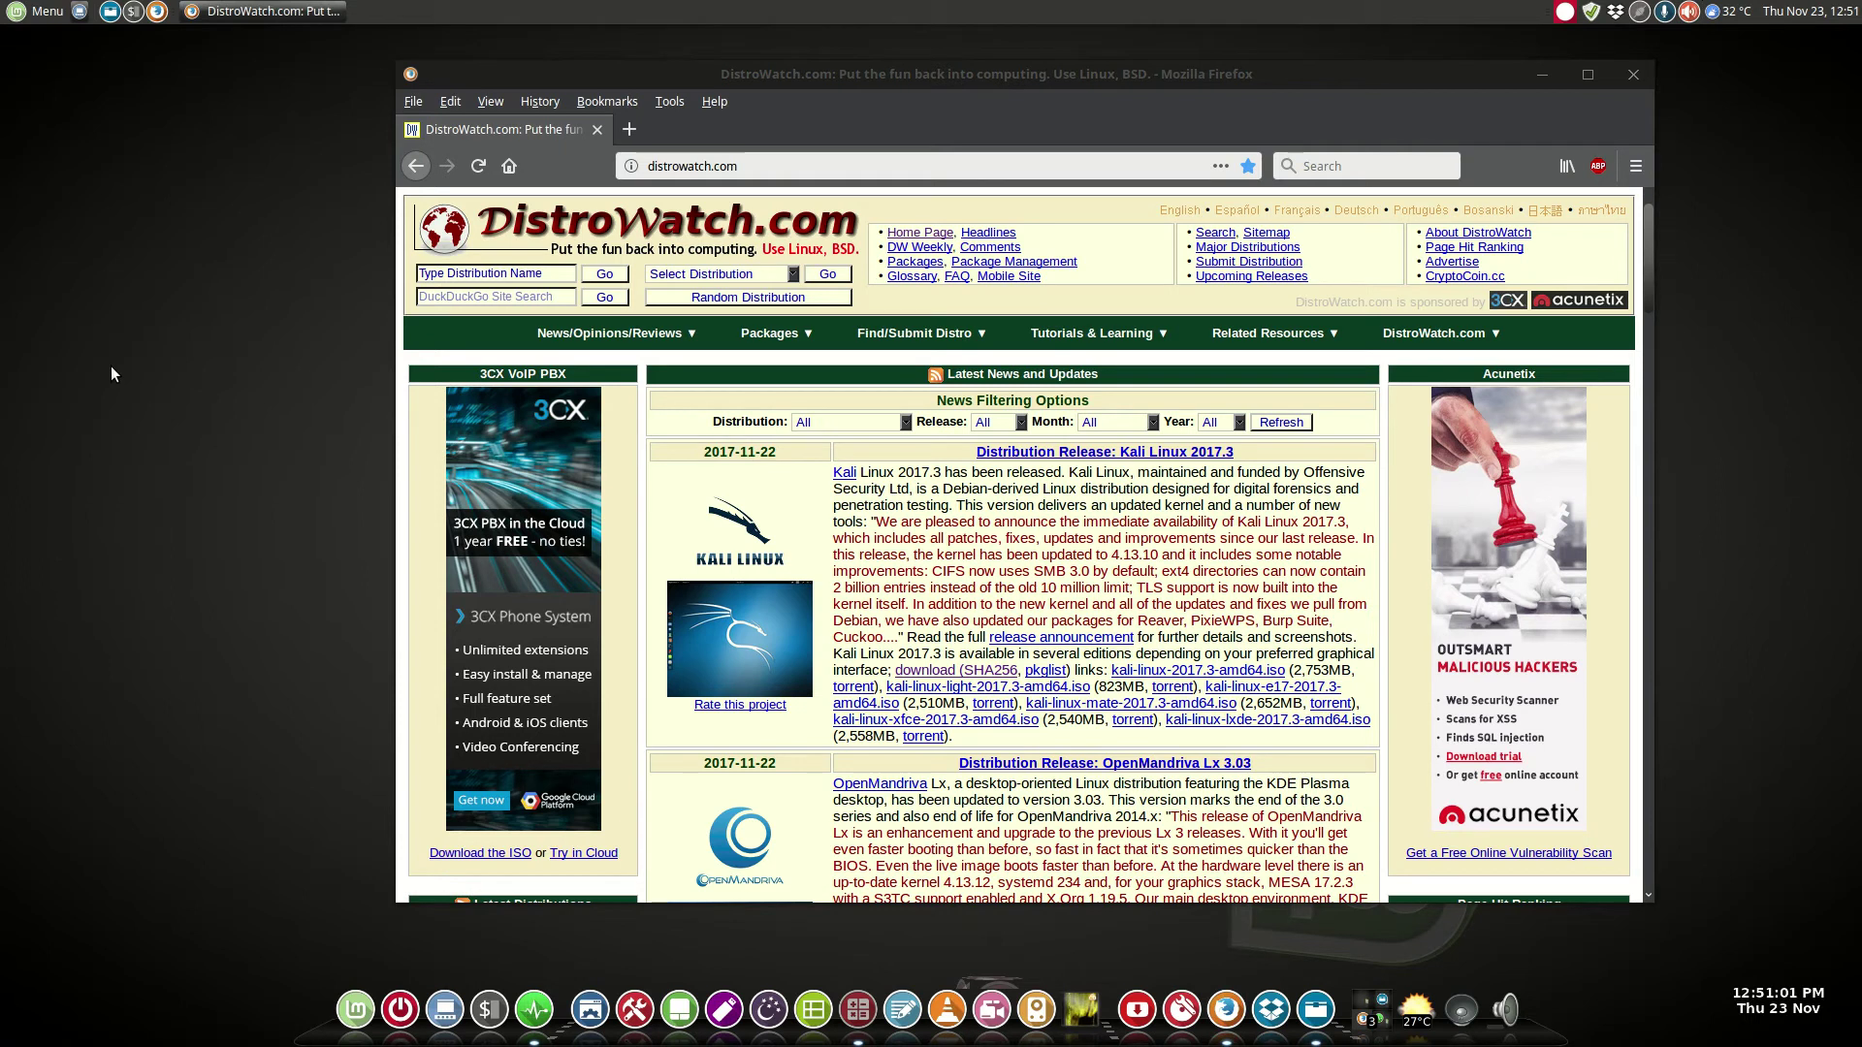
Switch to the System Monitor workspace and bring Calculator forward through the window switcher
key("super")
key("ctrl+alt+Right")
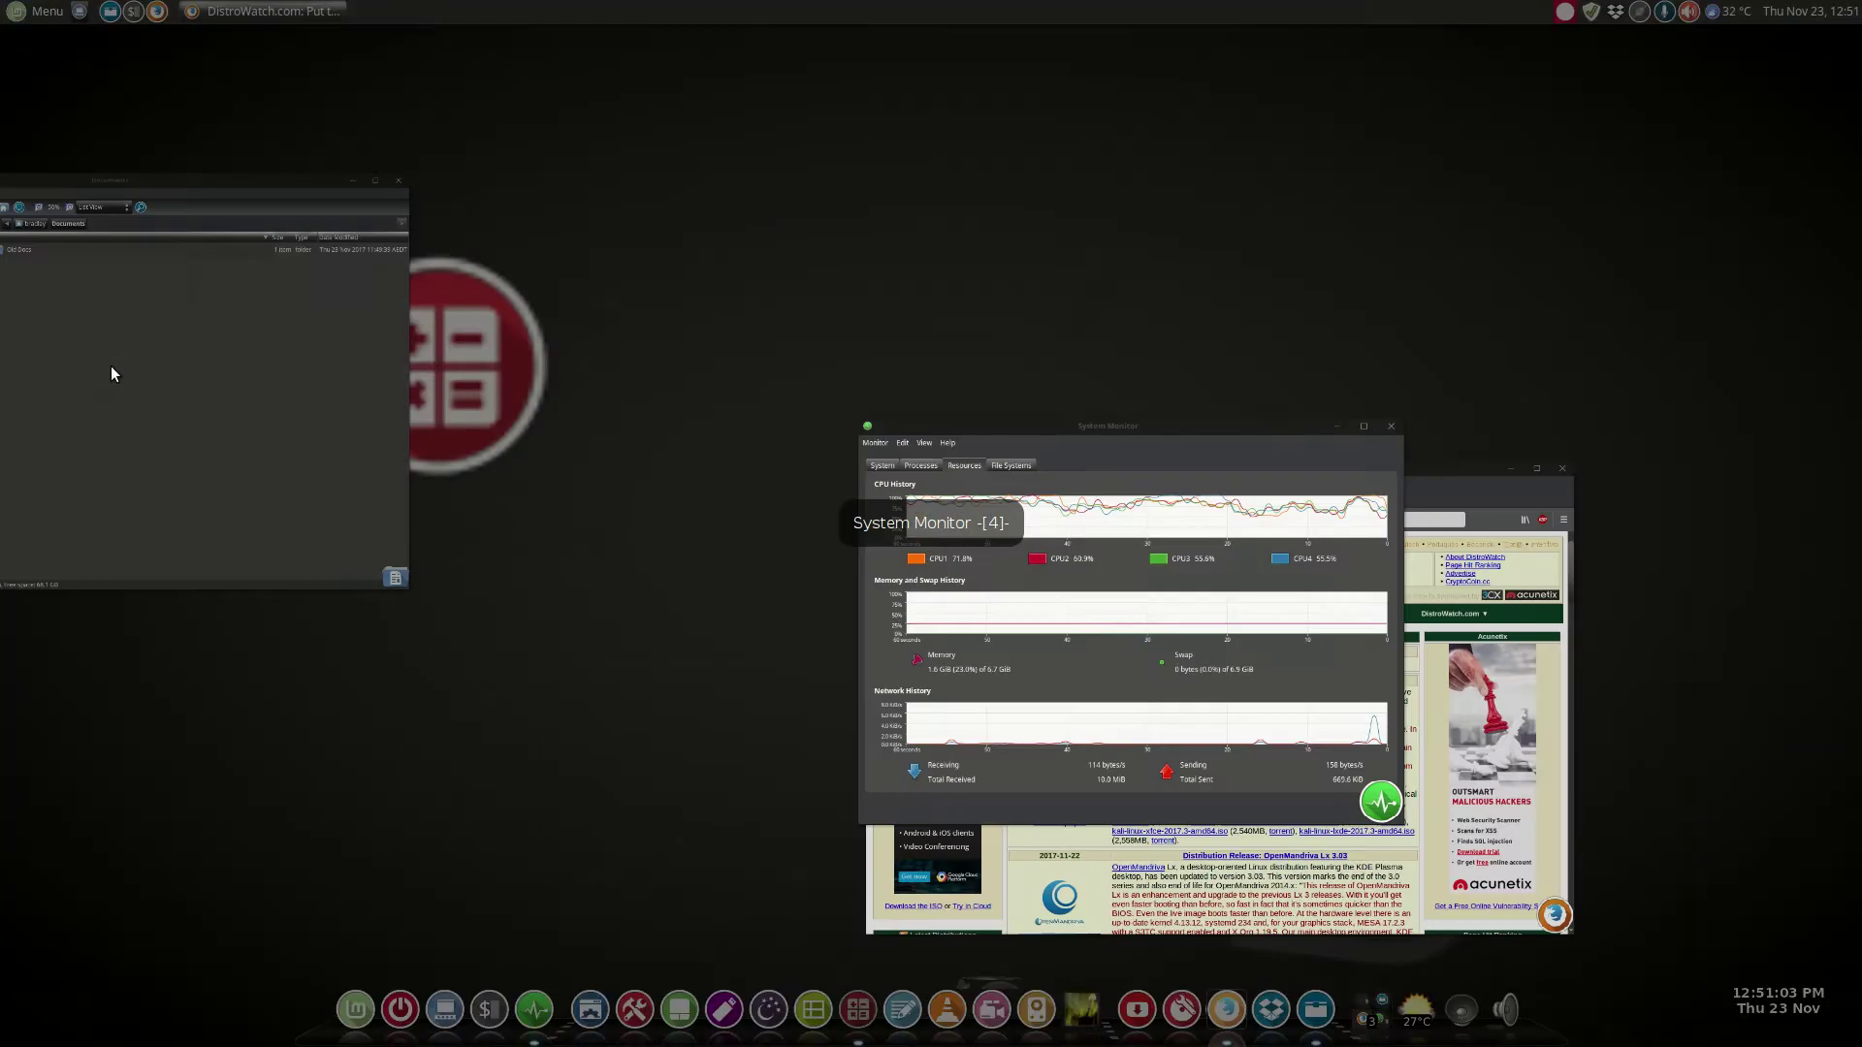
key("alt+Tab")
key("alt+Tab")
key("alt+Tab")
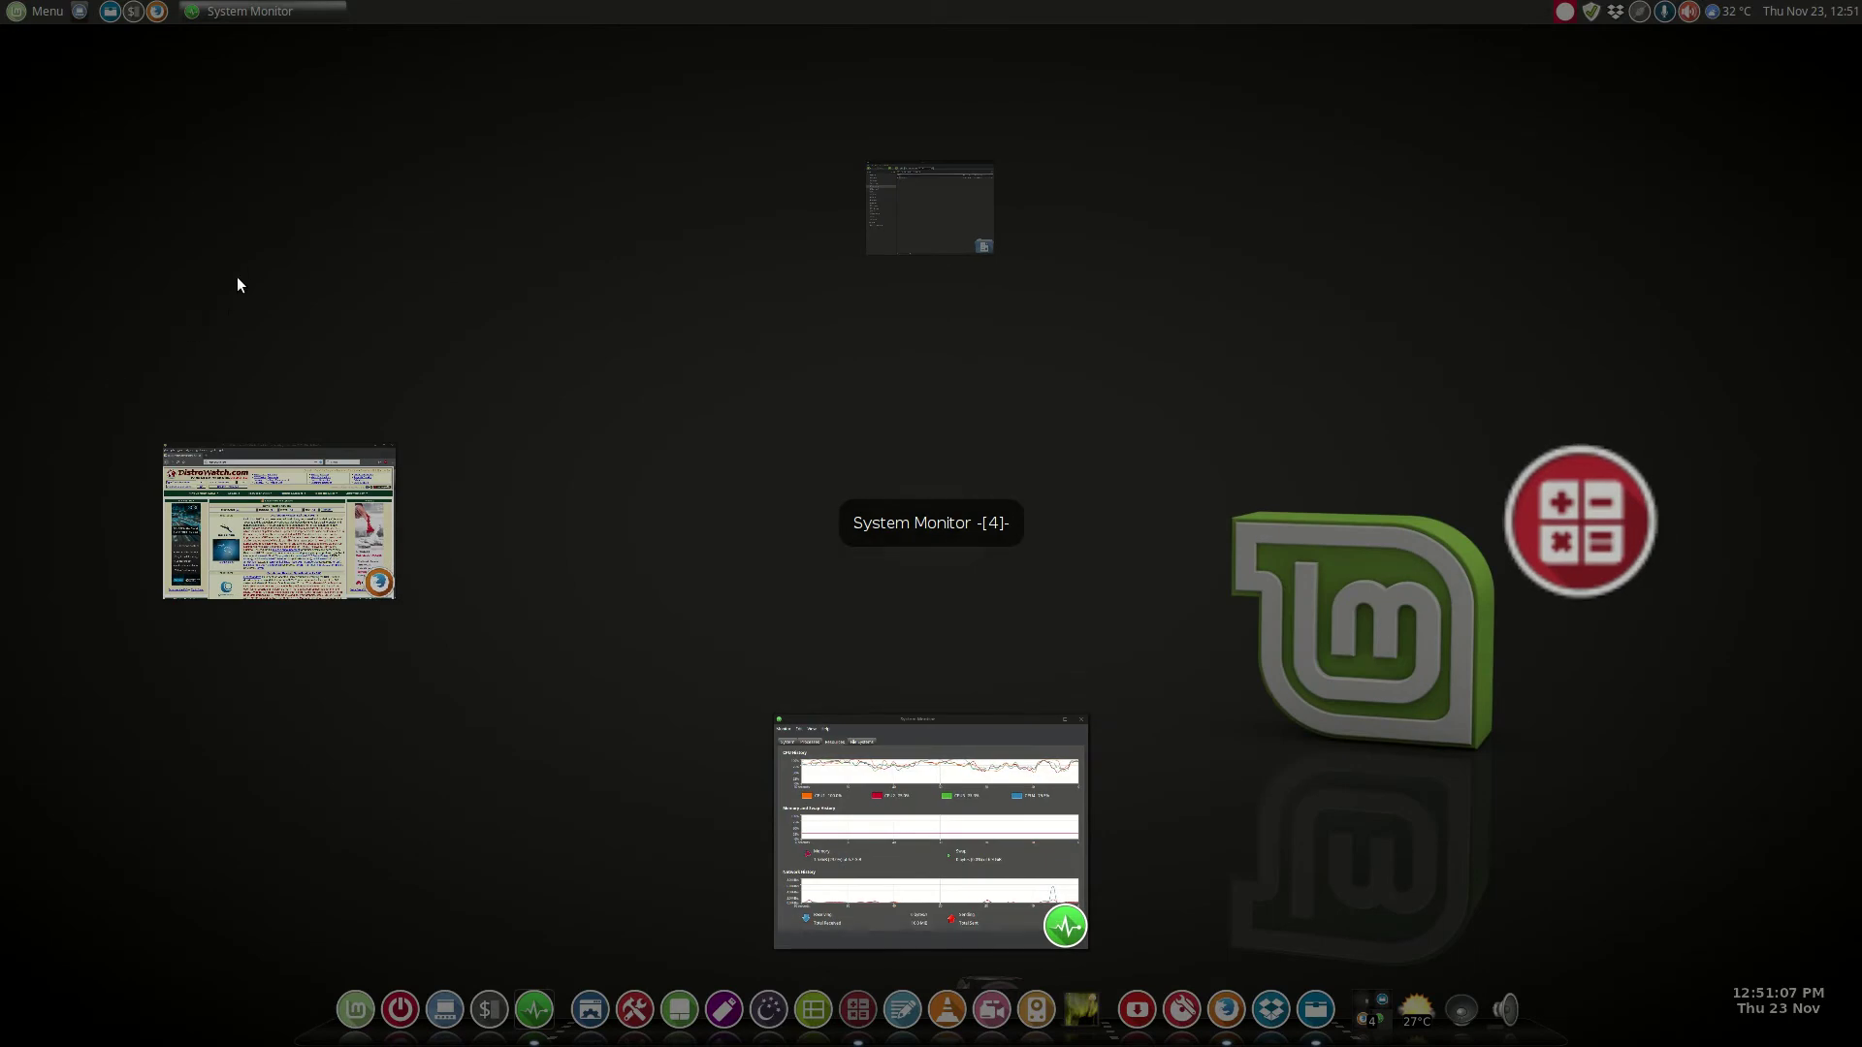
key("alt+Tab")
key("alt+Tab")
key("alt+Tab")
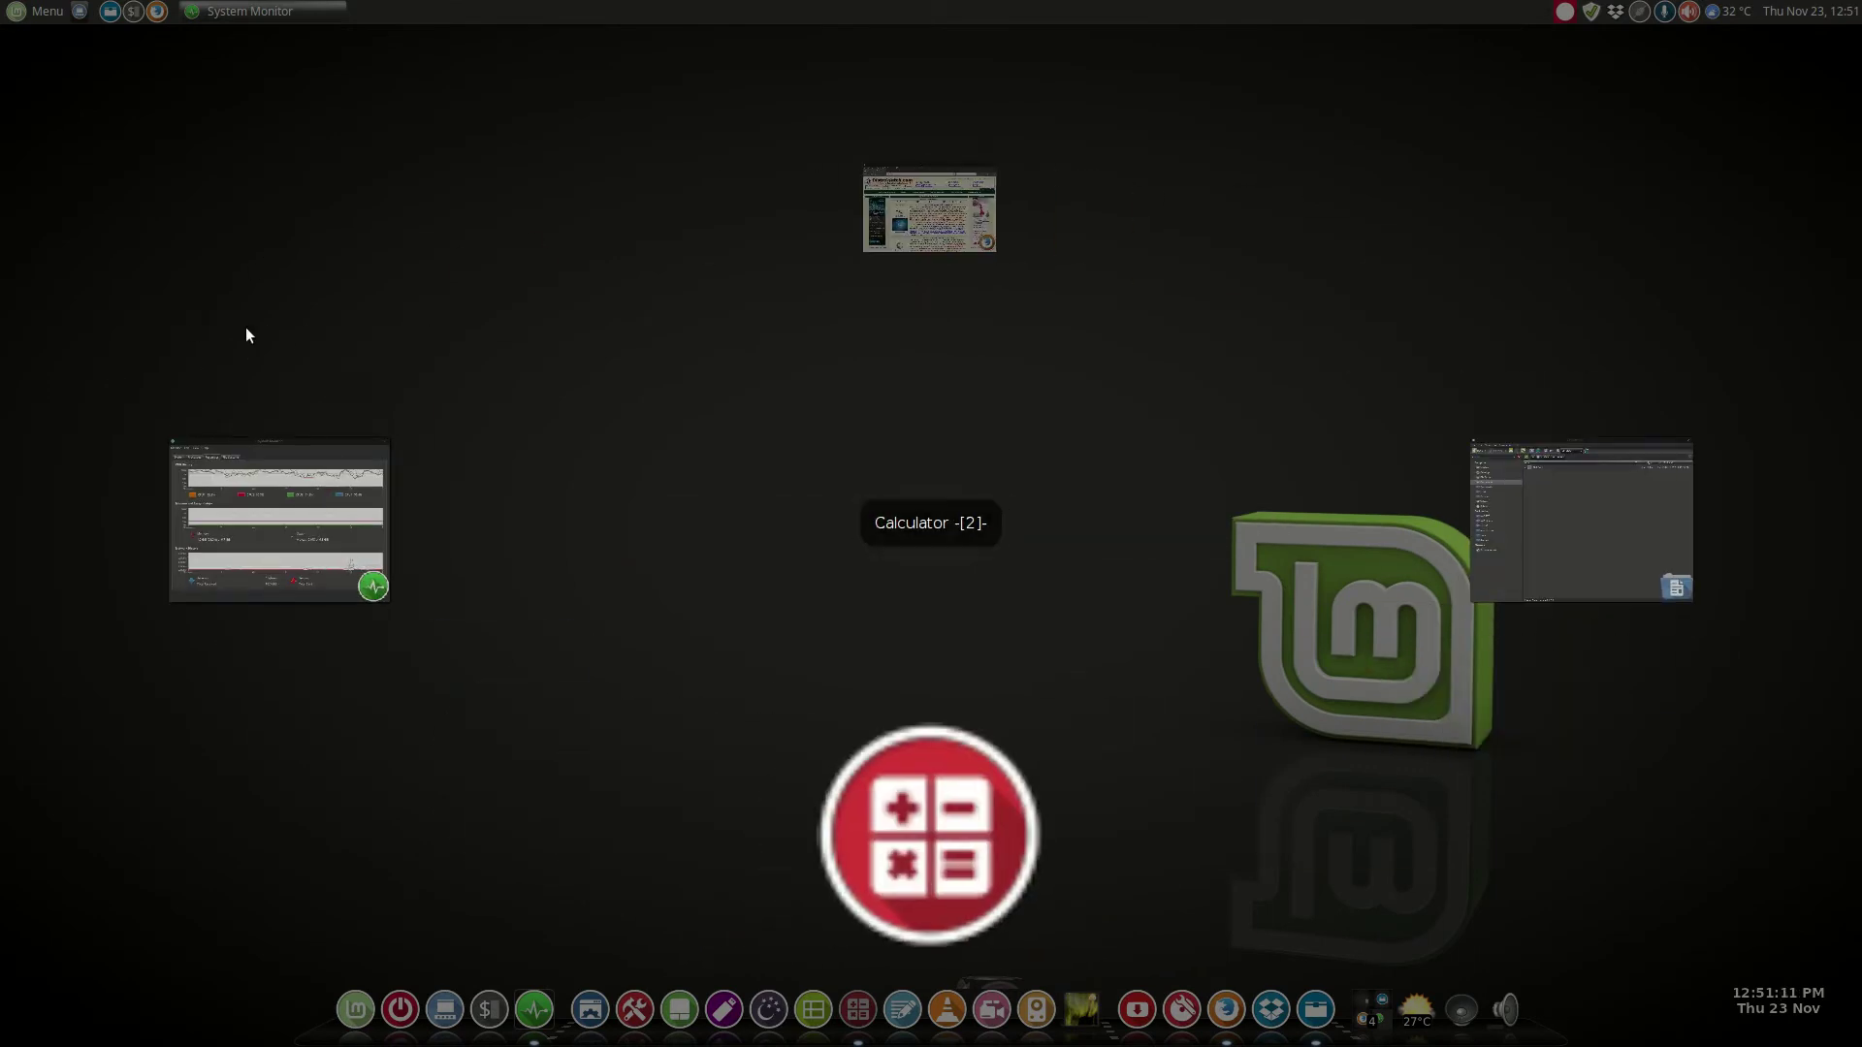
left_click(946, 795)
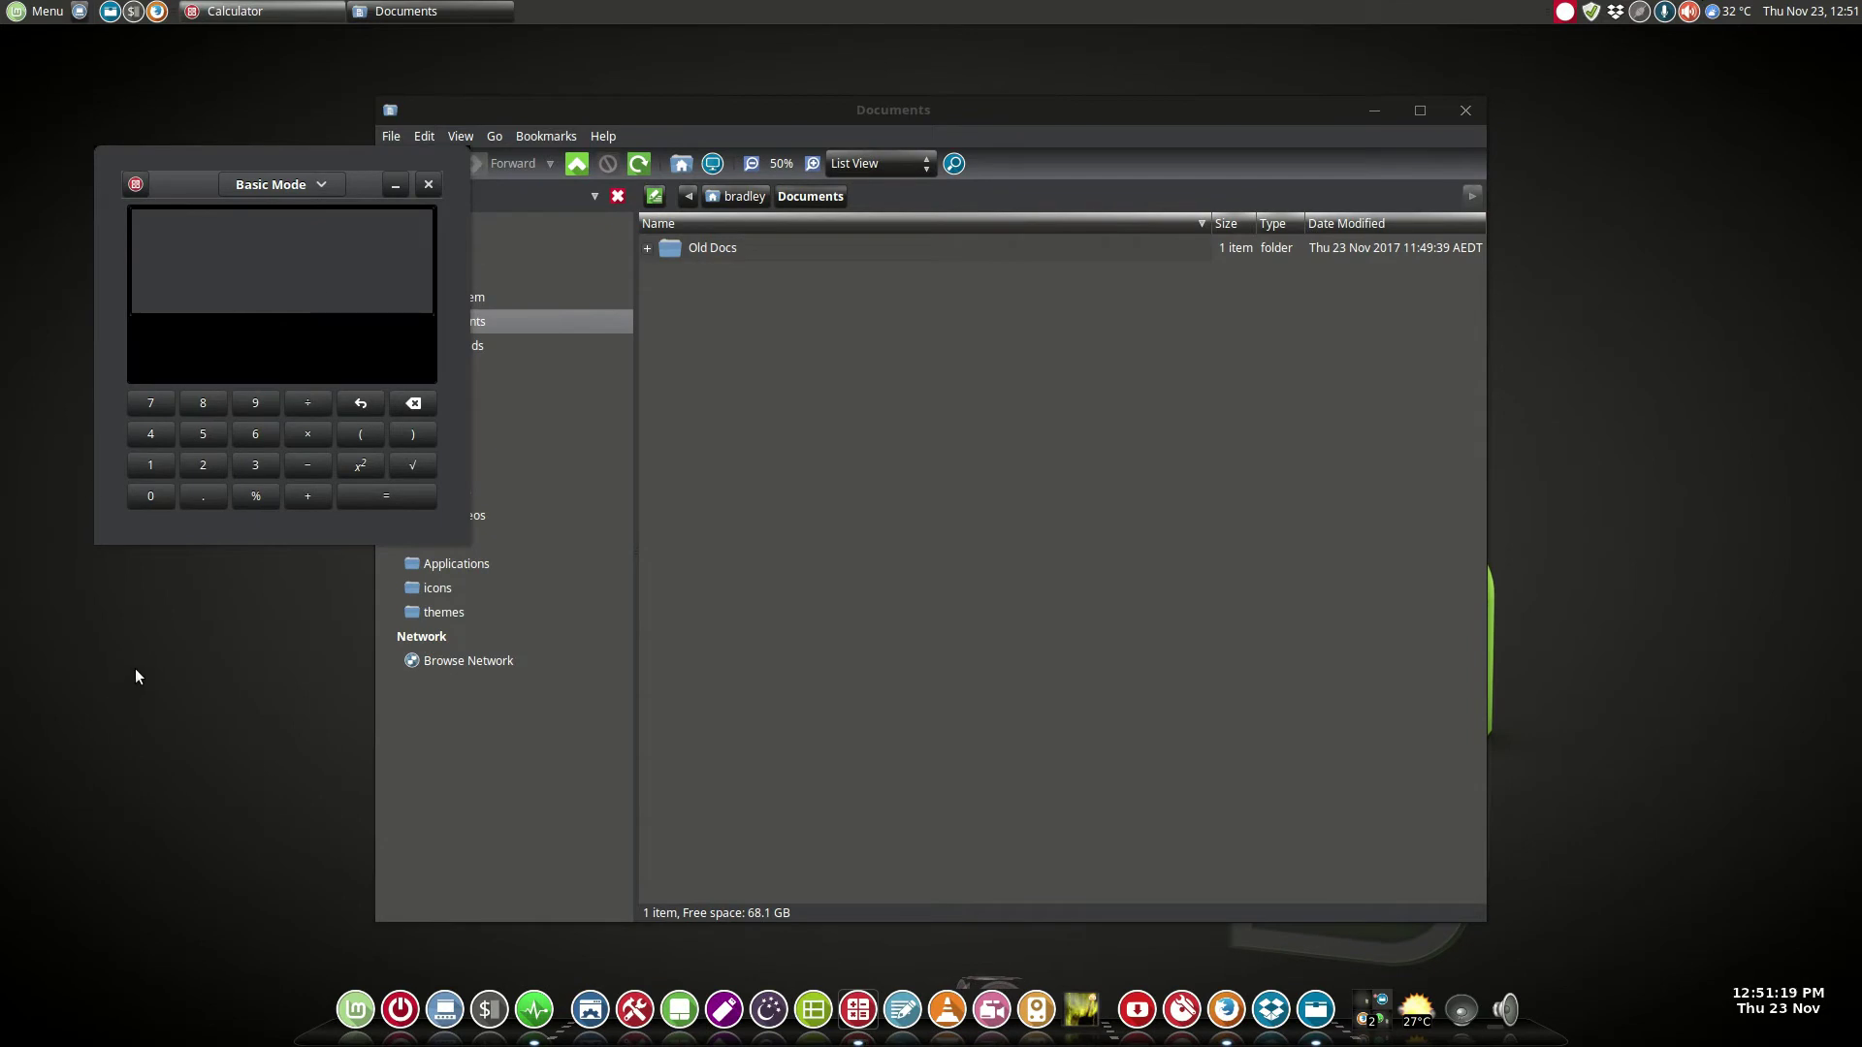
Minimise Calculator, restore it from the Super+Tab ring, and open the four-workspace overview
key("super")
key("super+Tab")
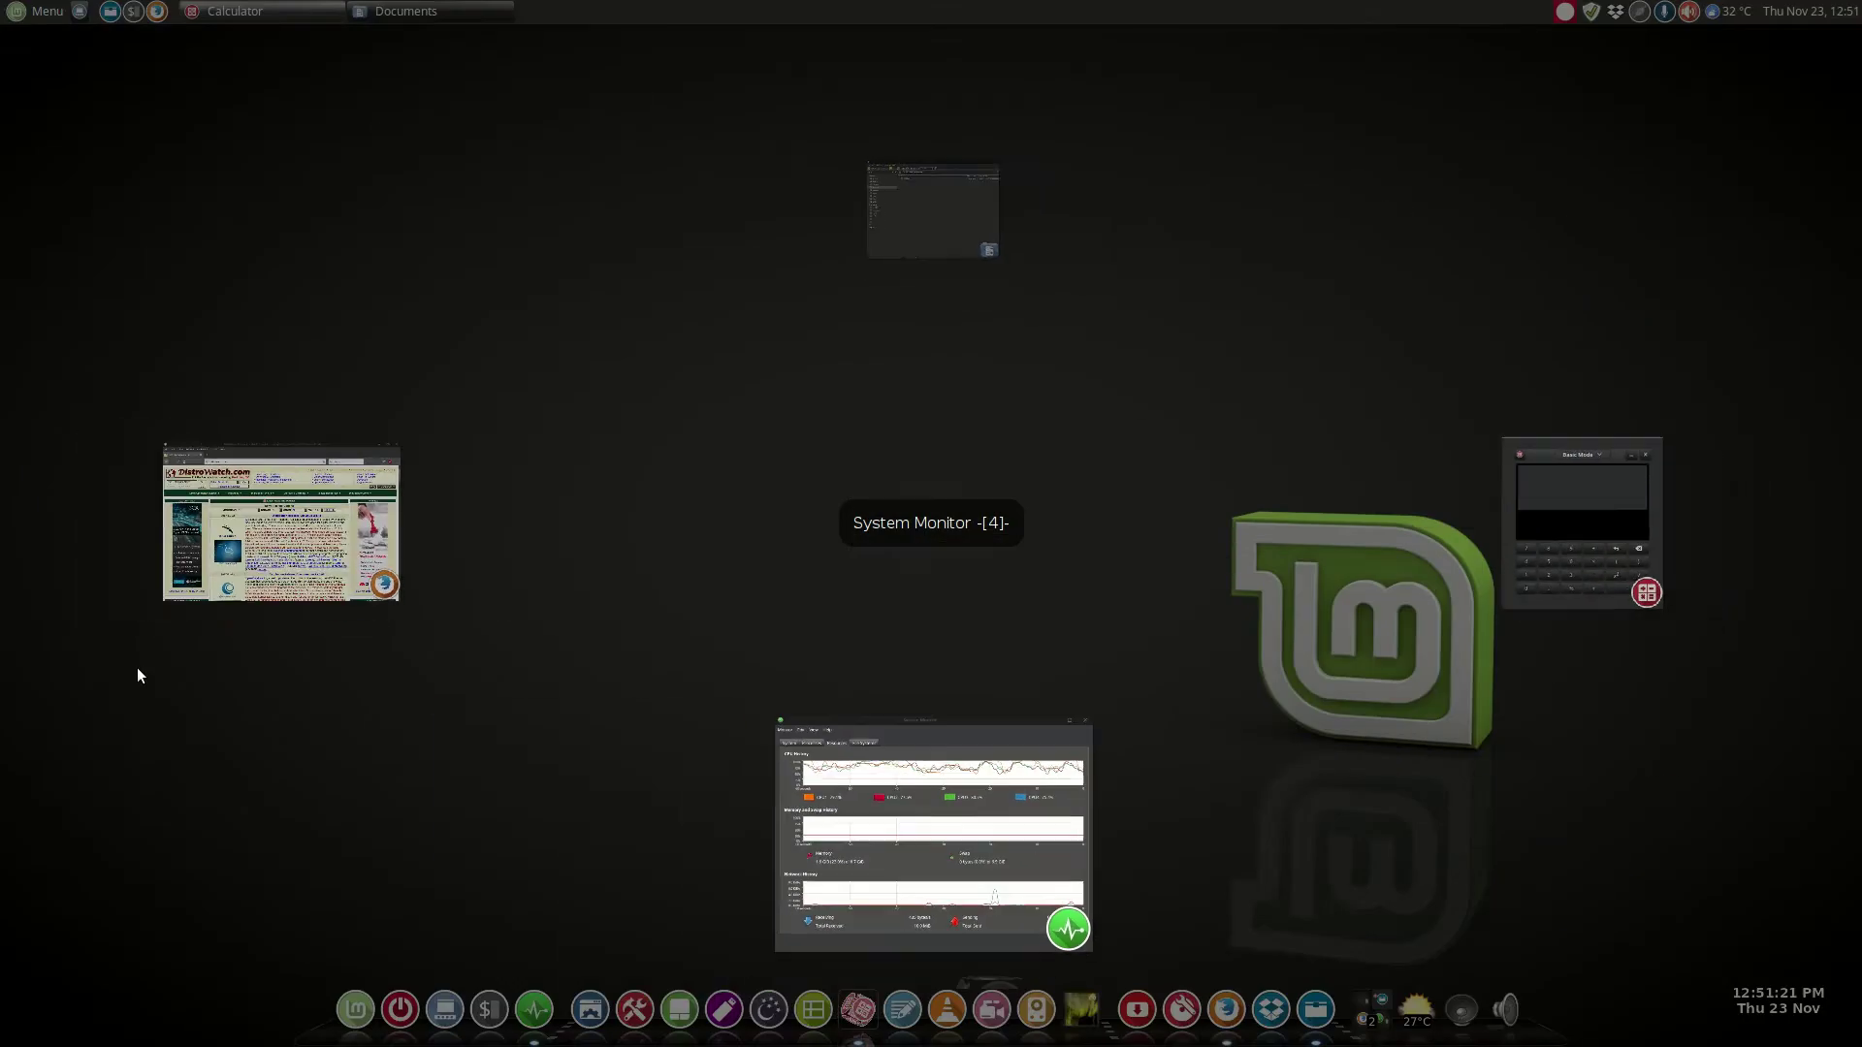
key("super+Tab")
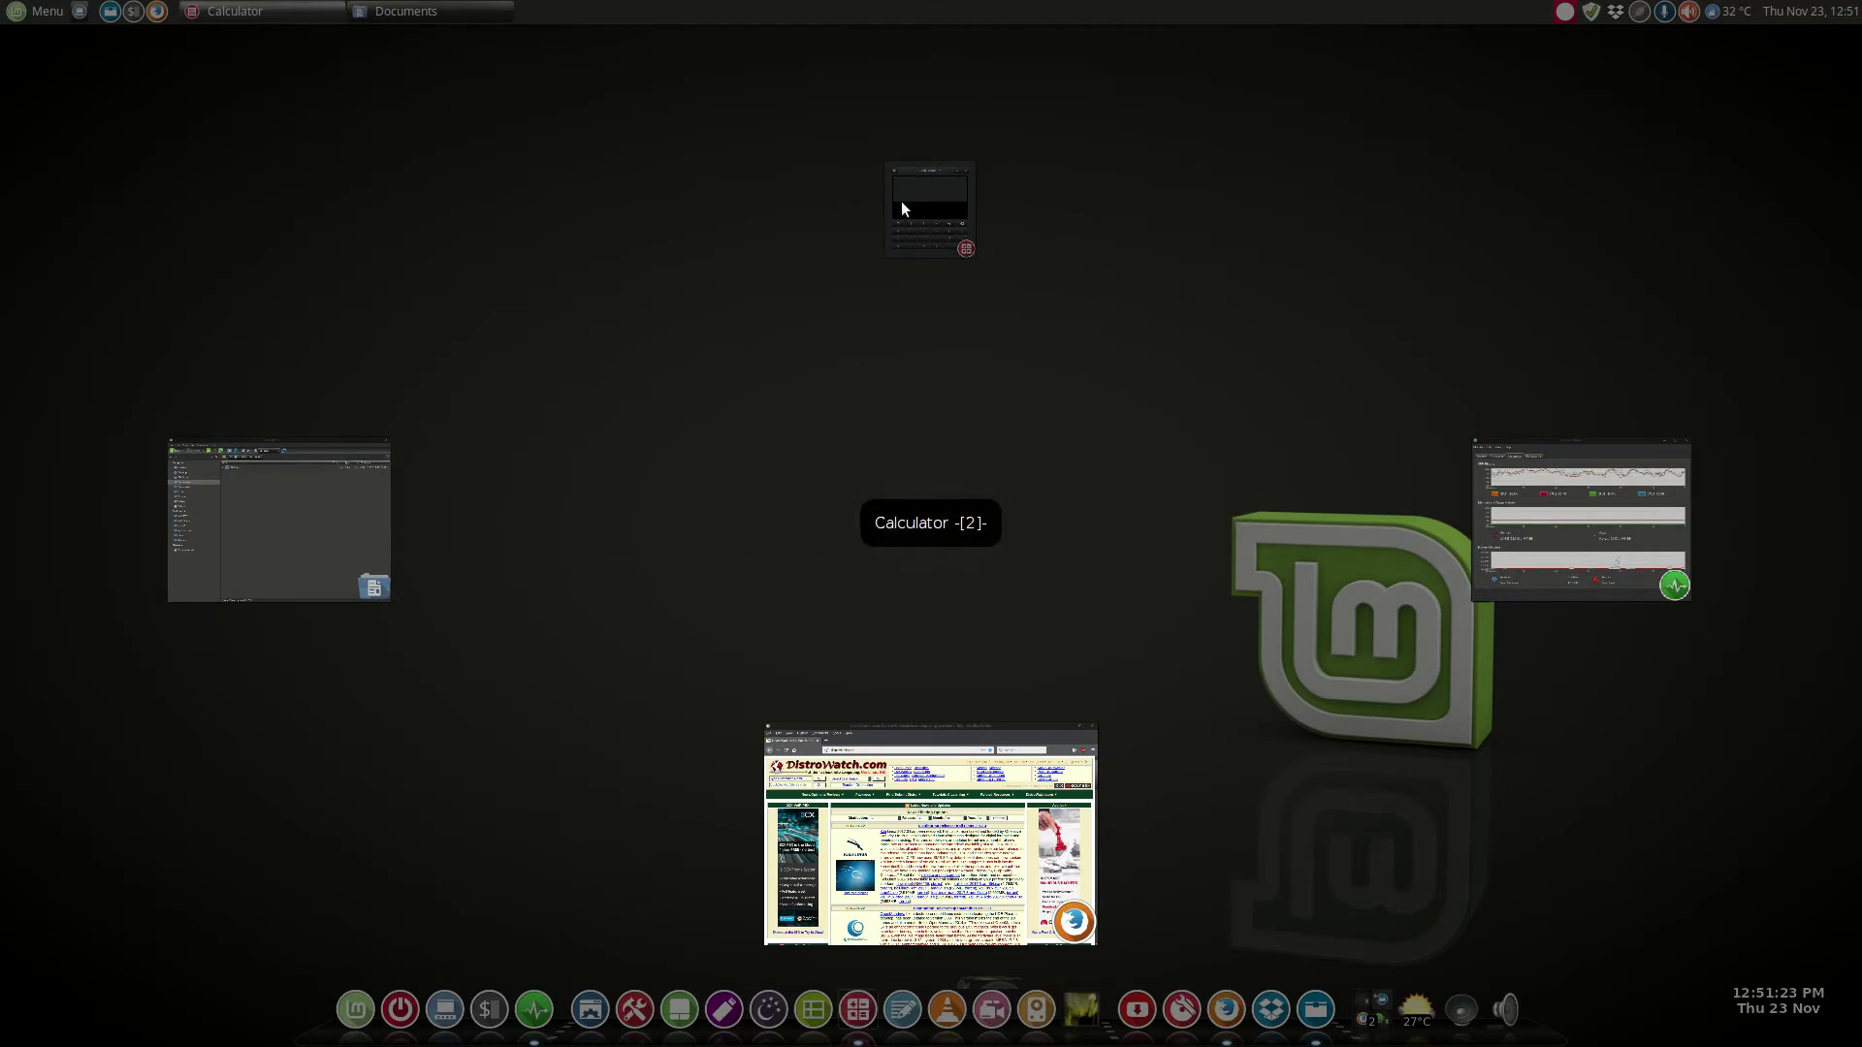
left_click(941, 196)
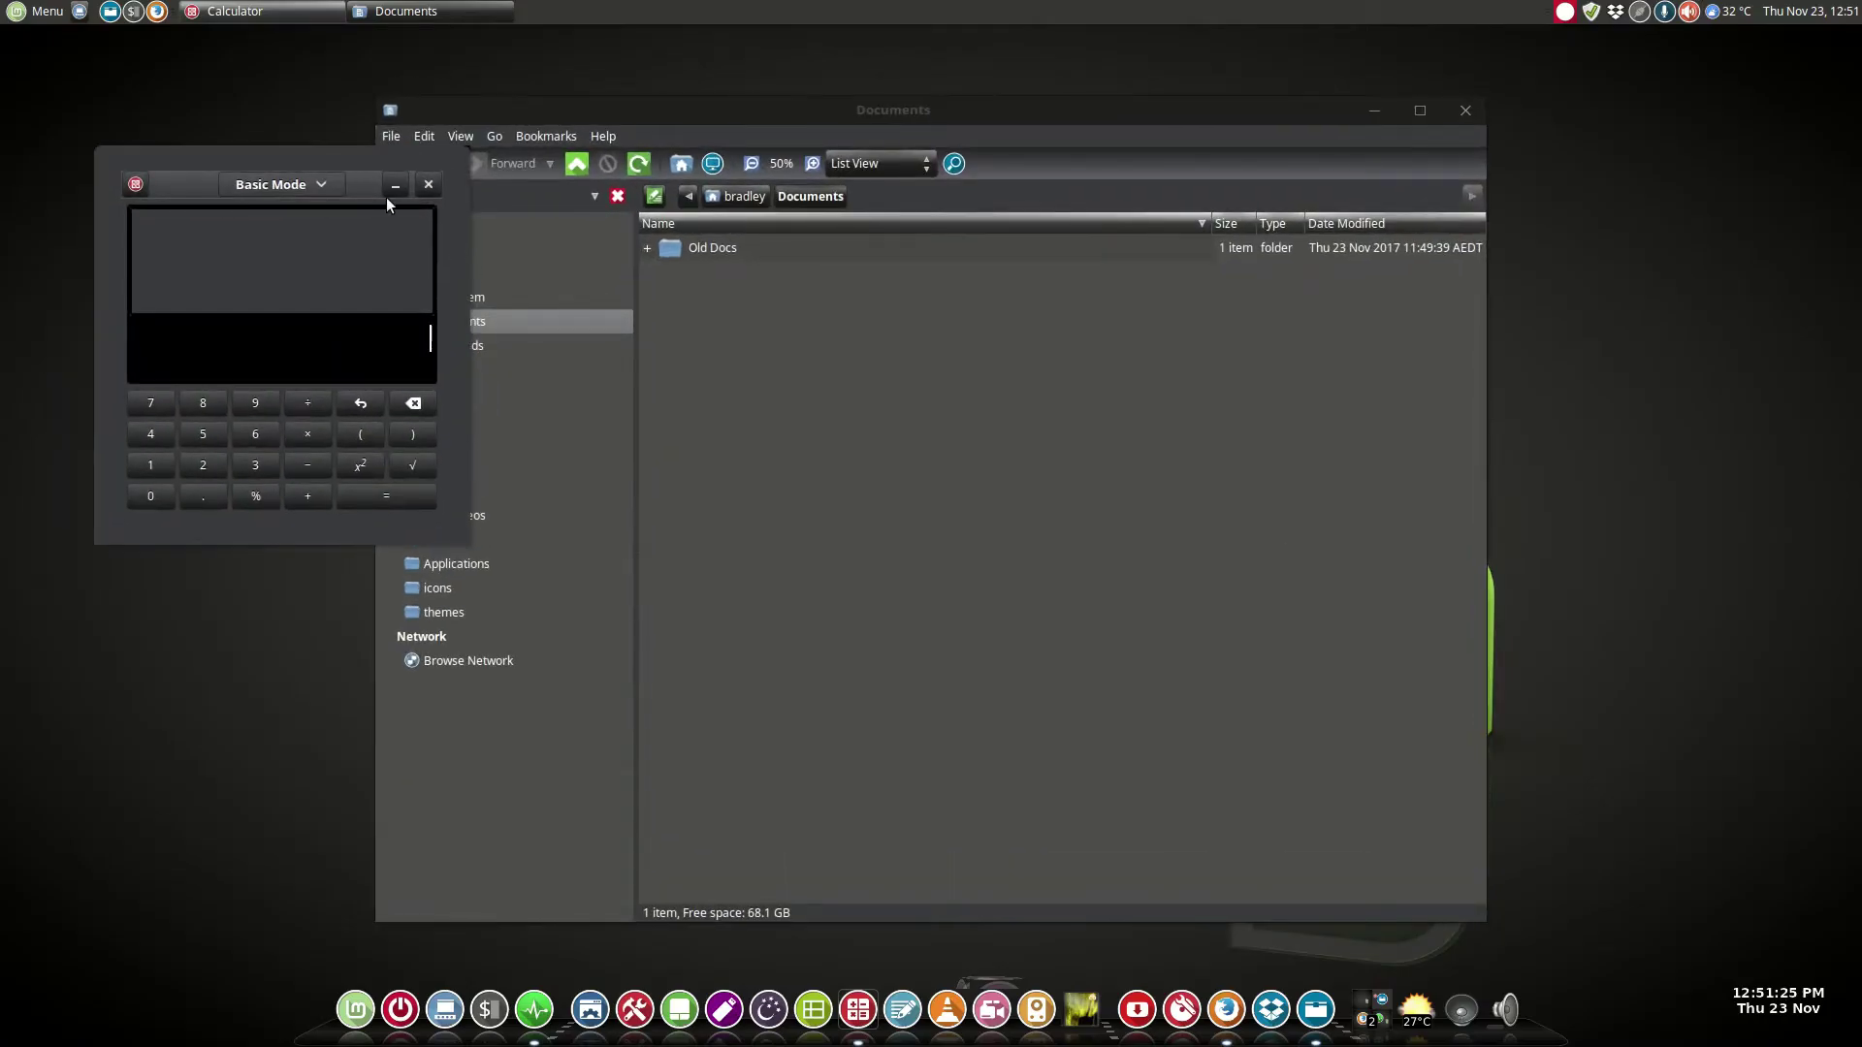
left_click(389, 186)
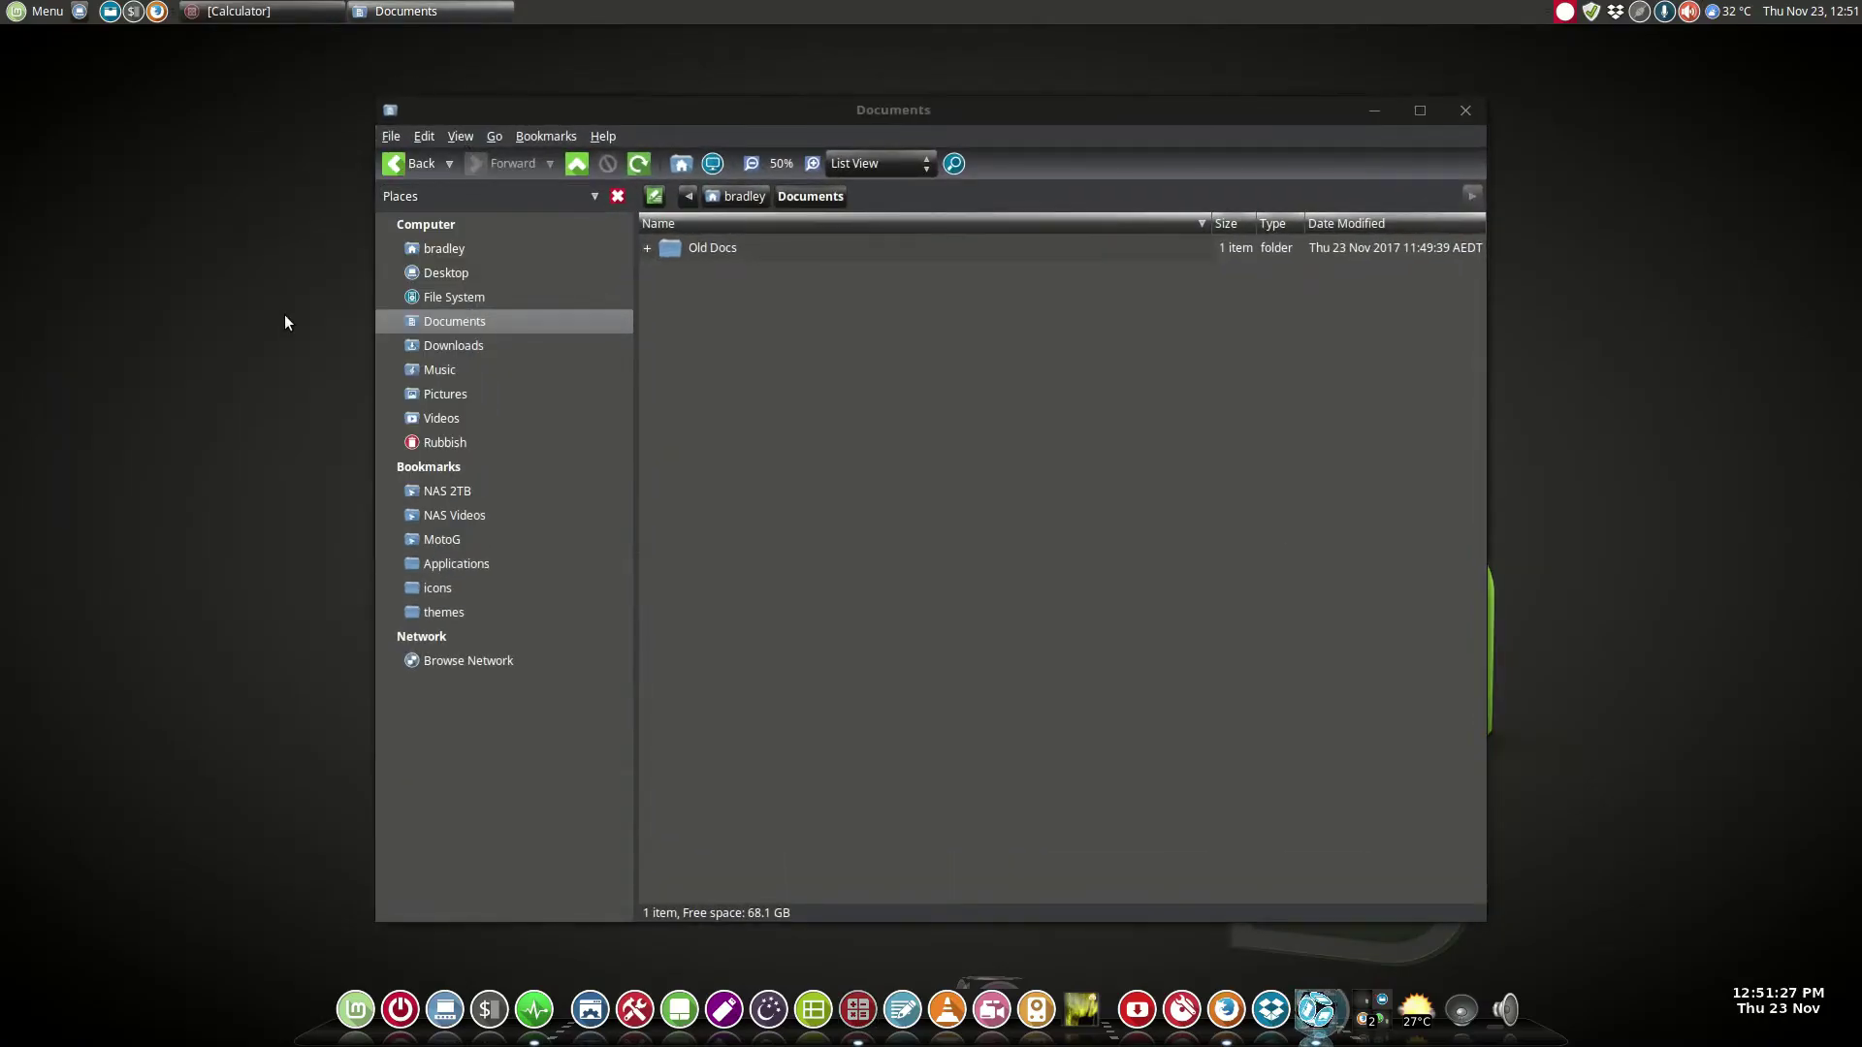
key("super+Tab")
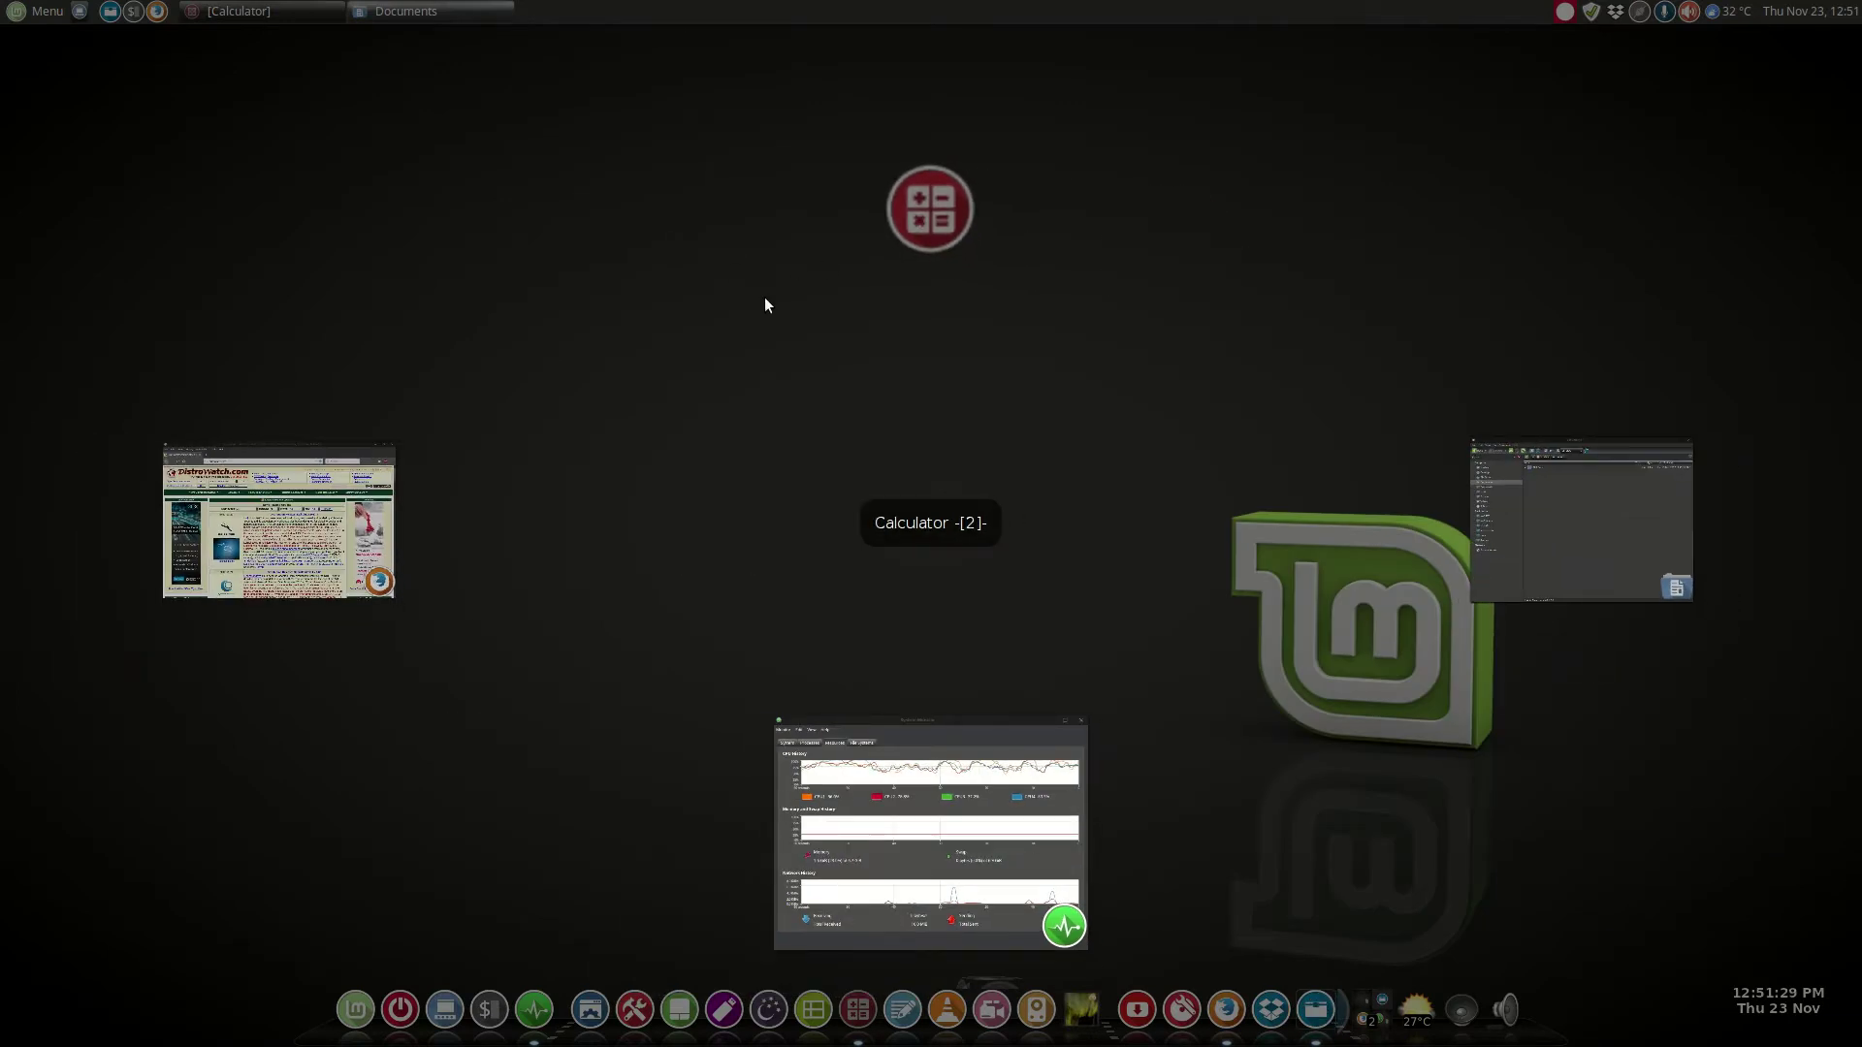
key("Return")
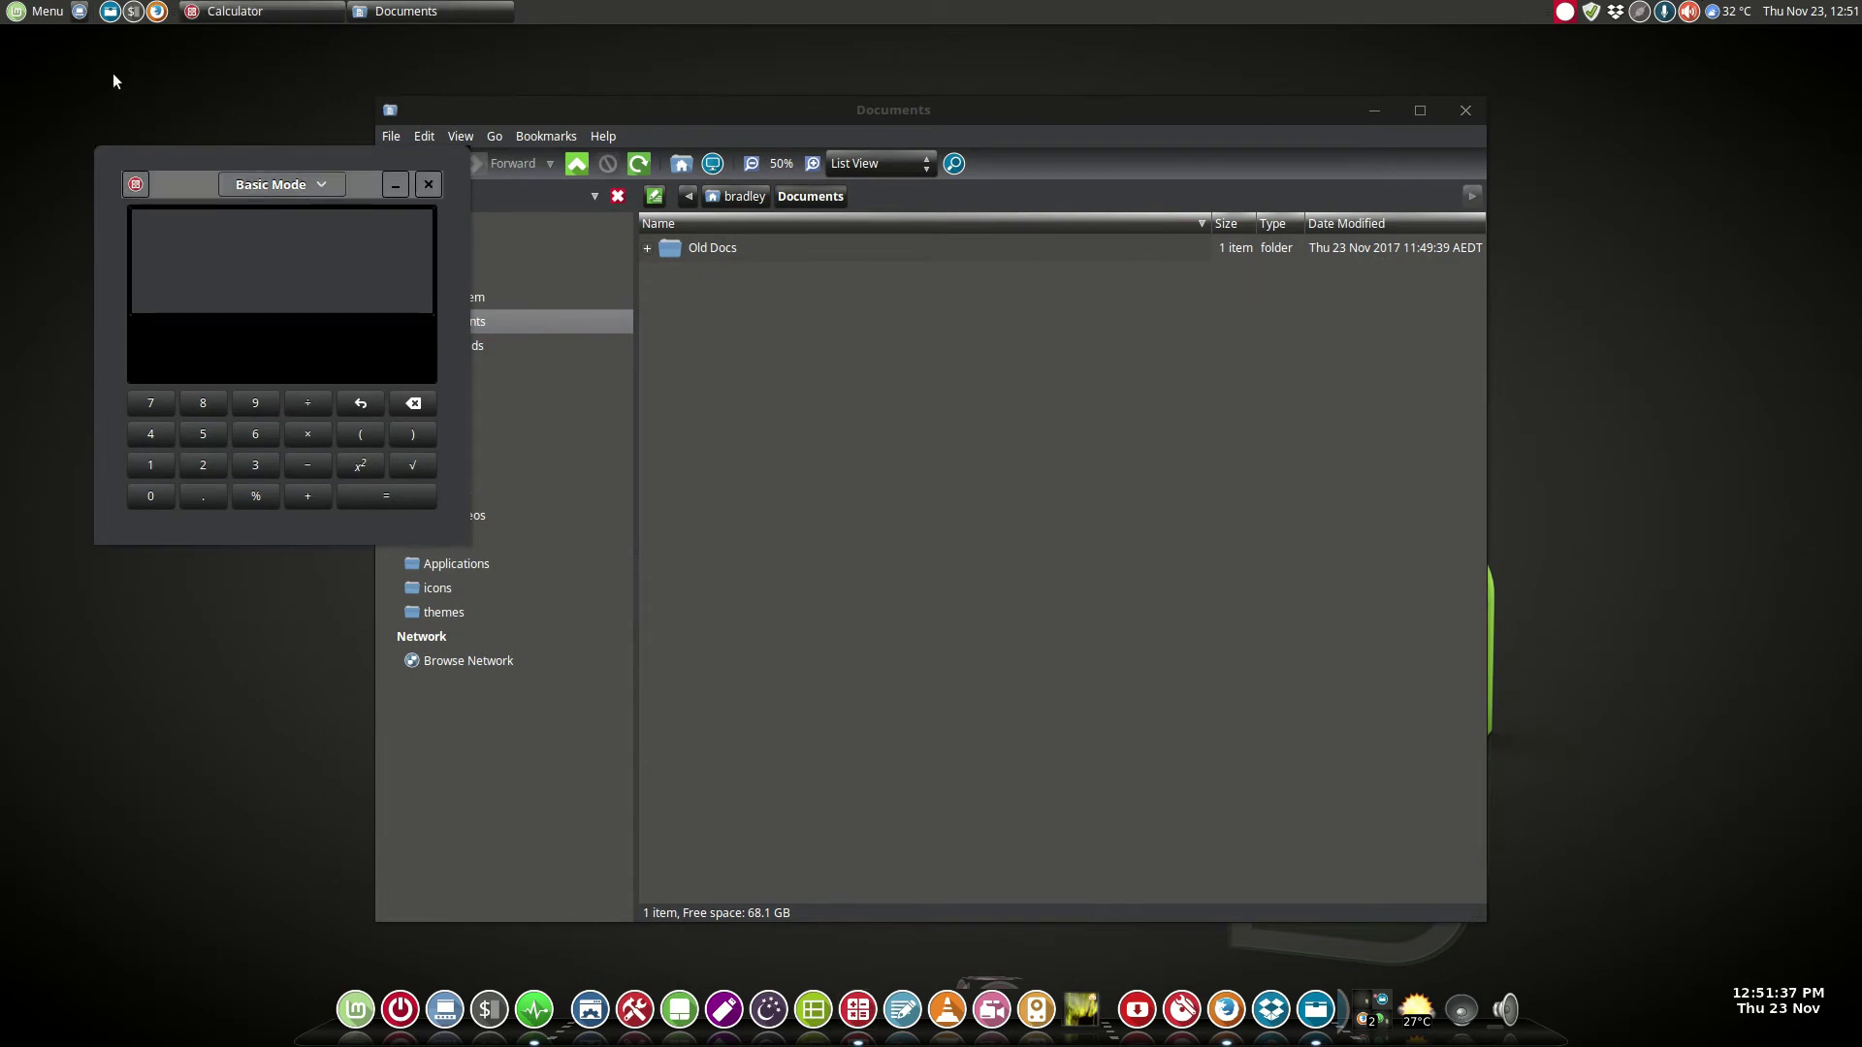
mouse_move(1, 2)
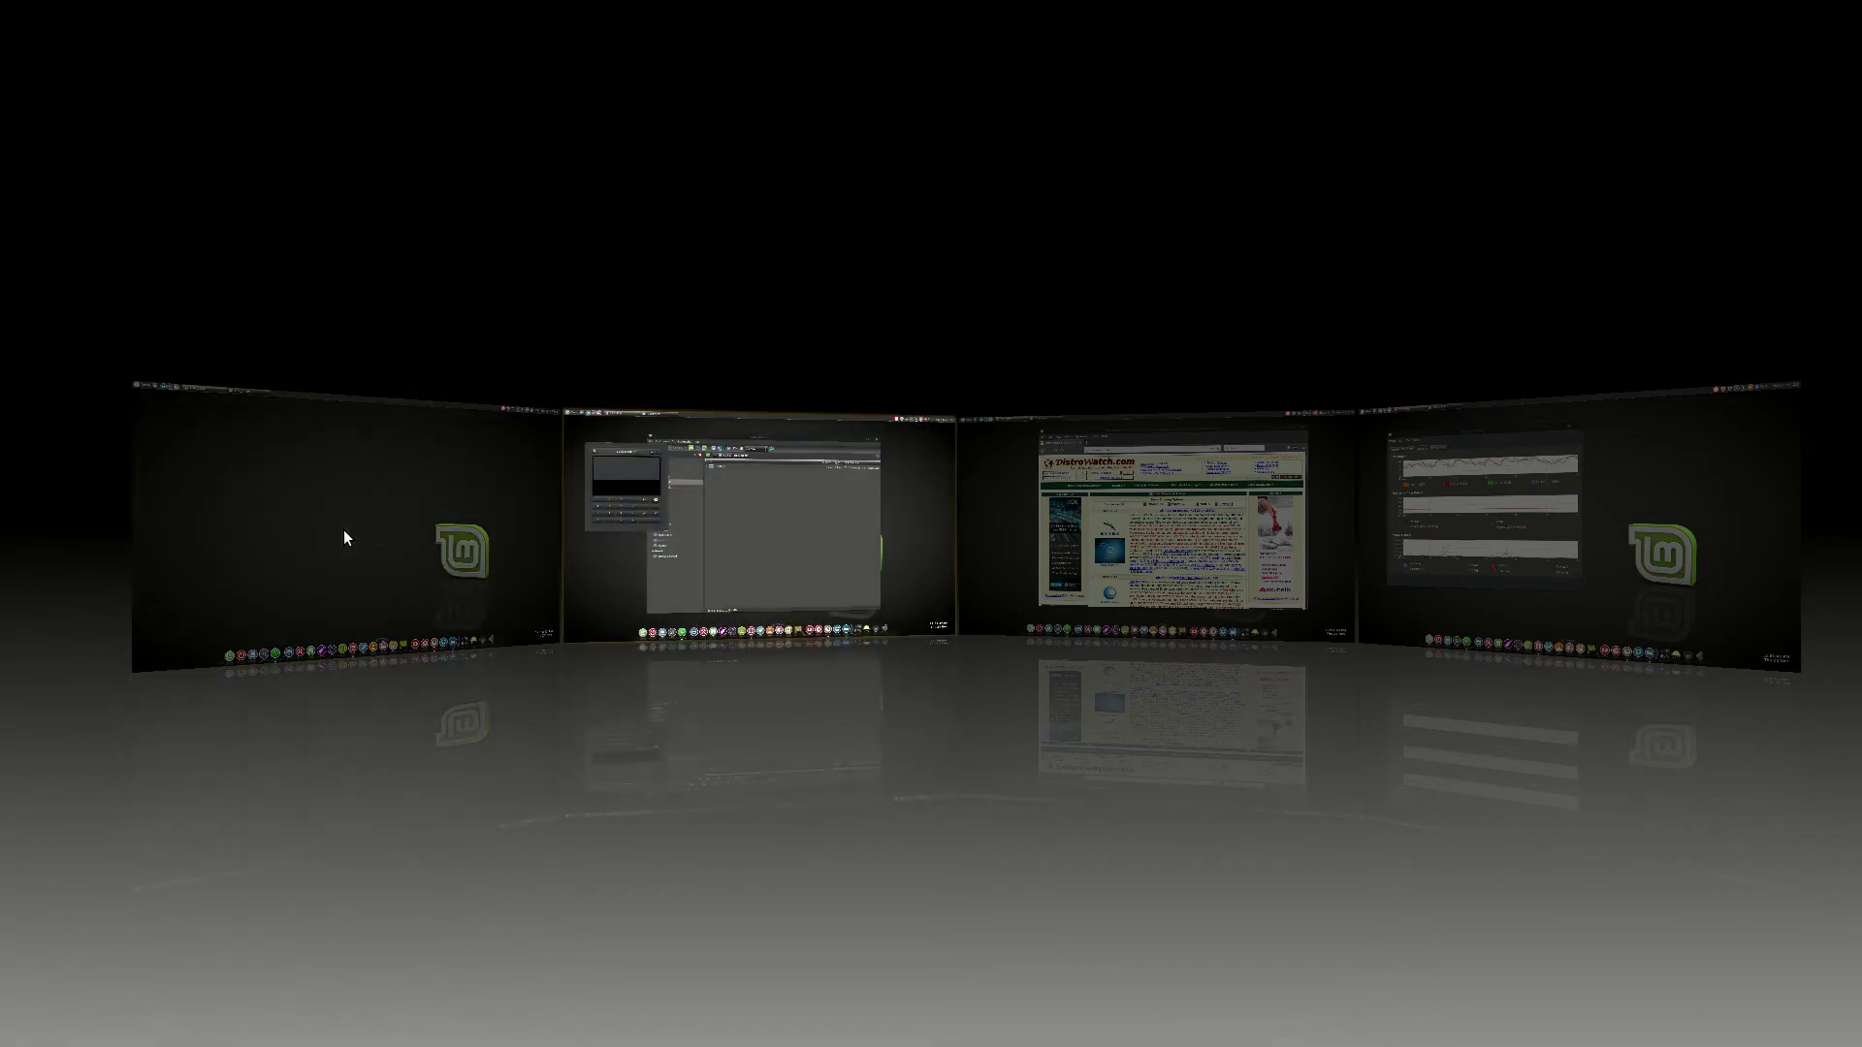
In Expo, shift System Monitor, move Documents partly into workspace 3, then enter the Work workspace
key("Right")
key("Right")
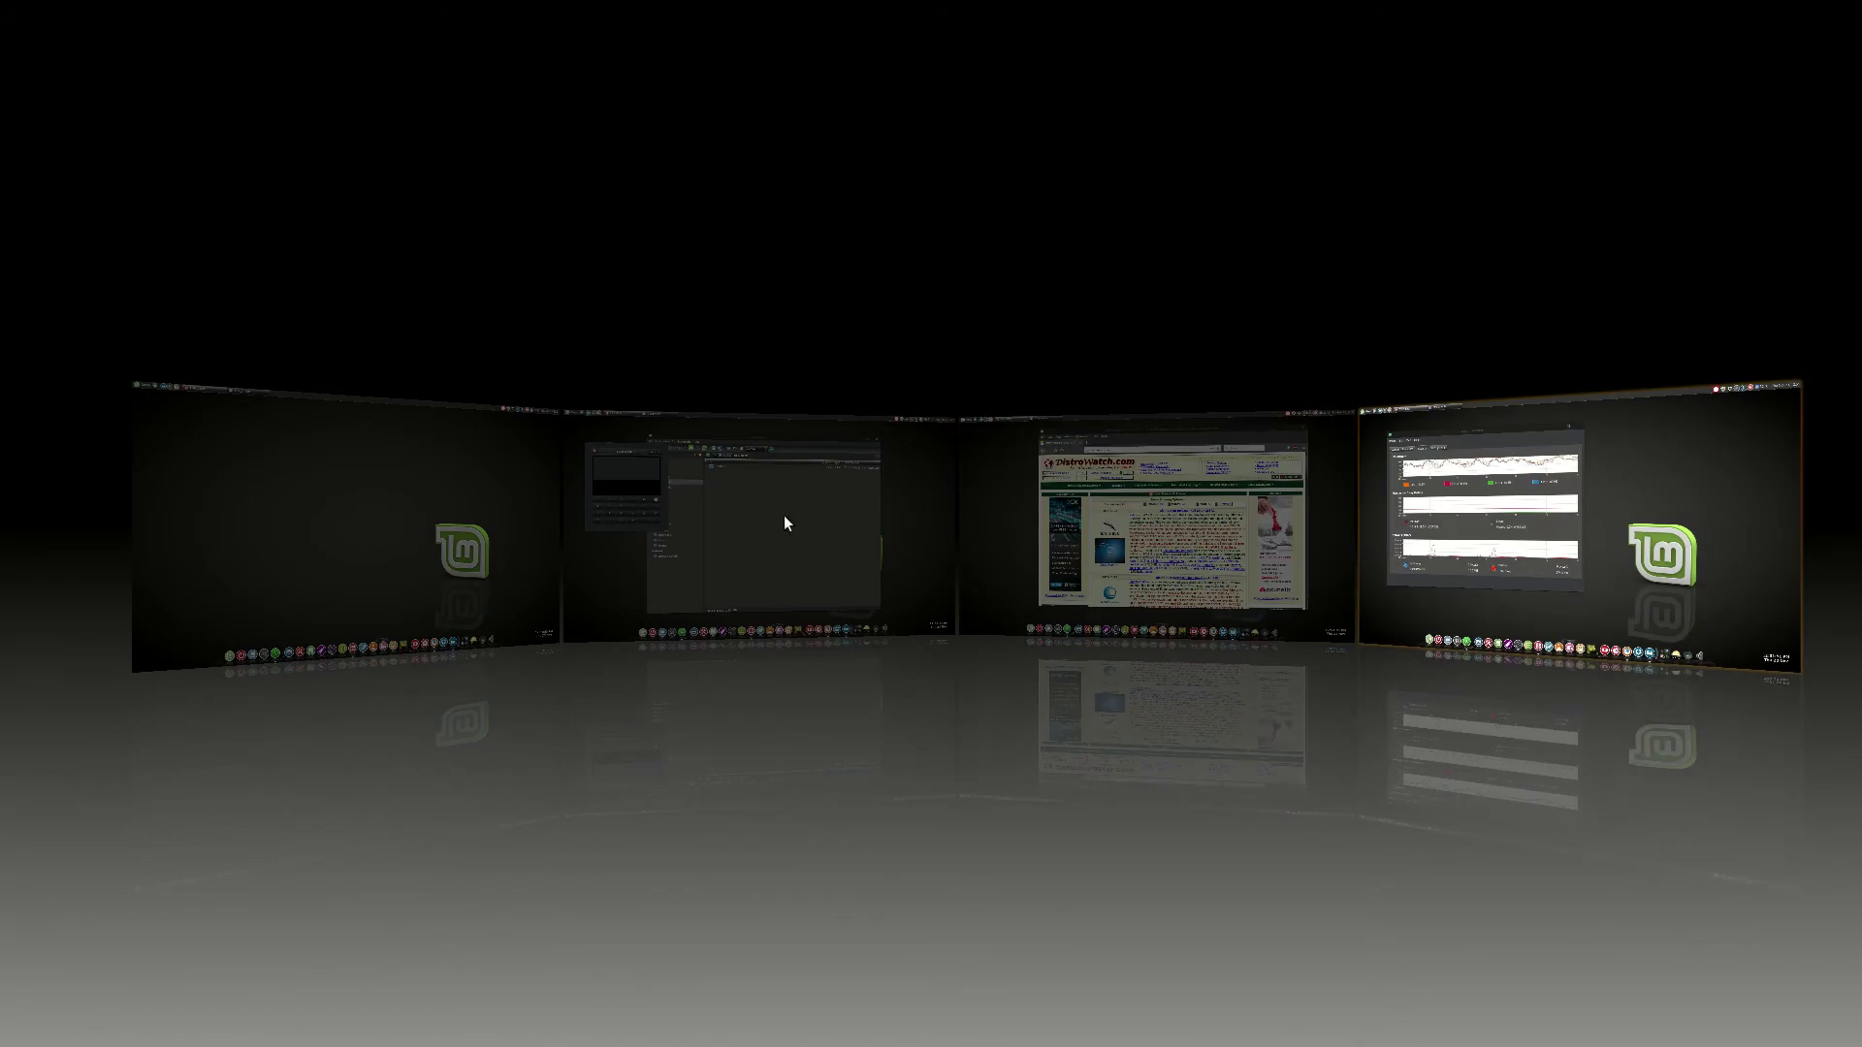
left_click_drag(1470, 504, 1221, 506)
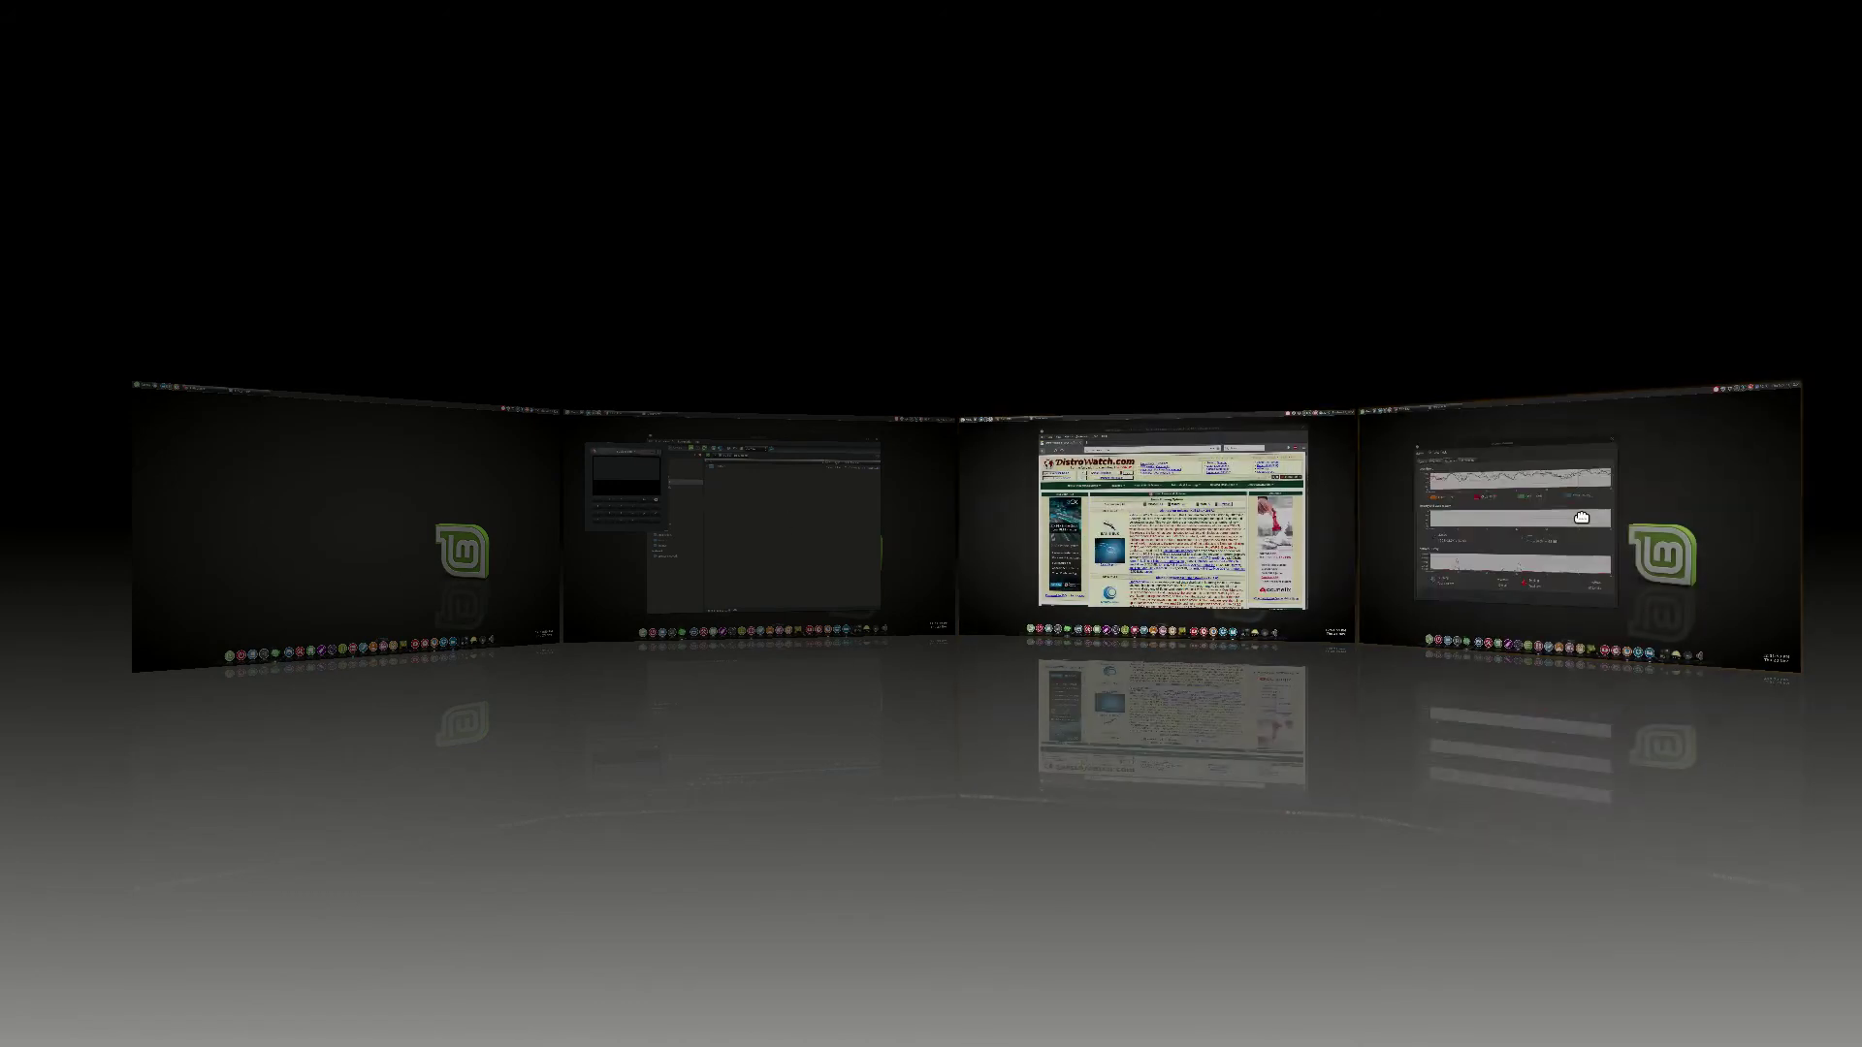
left_click_drag(807, 547, 999, 548)
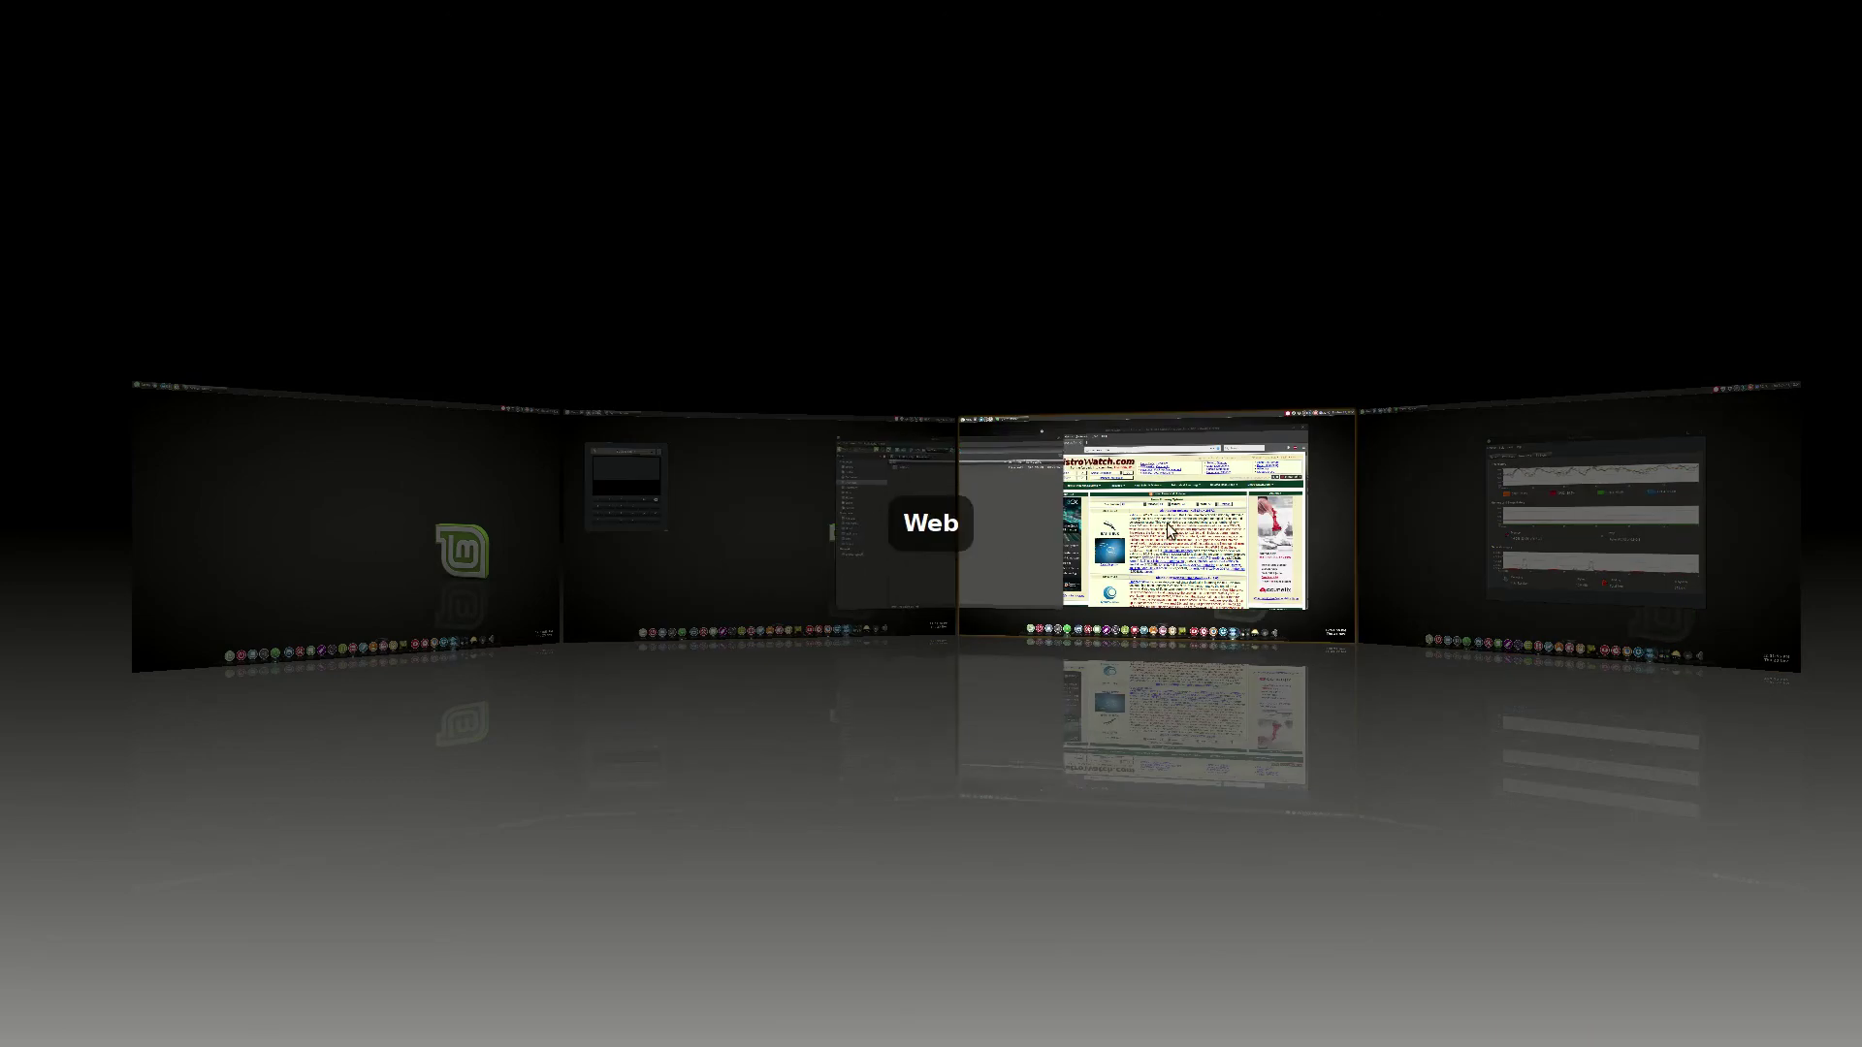
left_click(1397, 498)
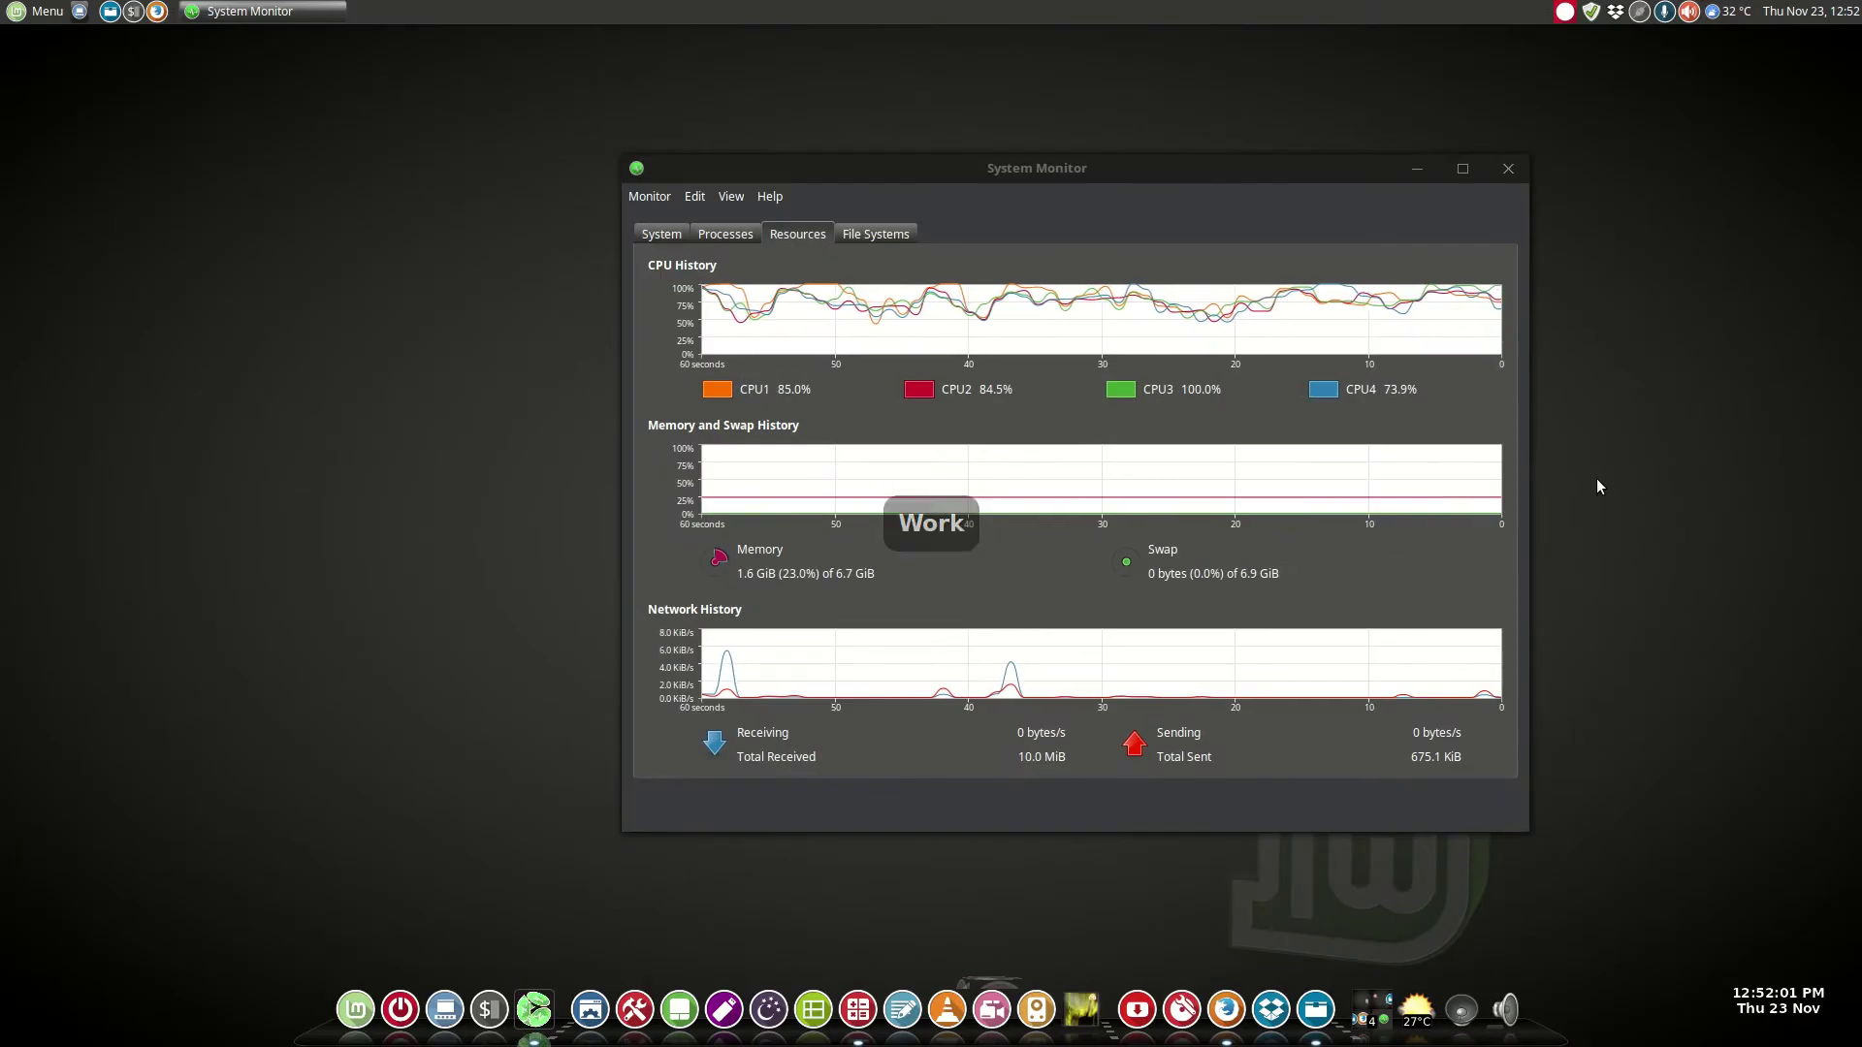
key("ctrl+alt+Right")
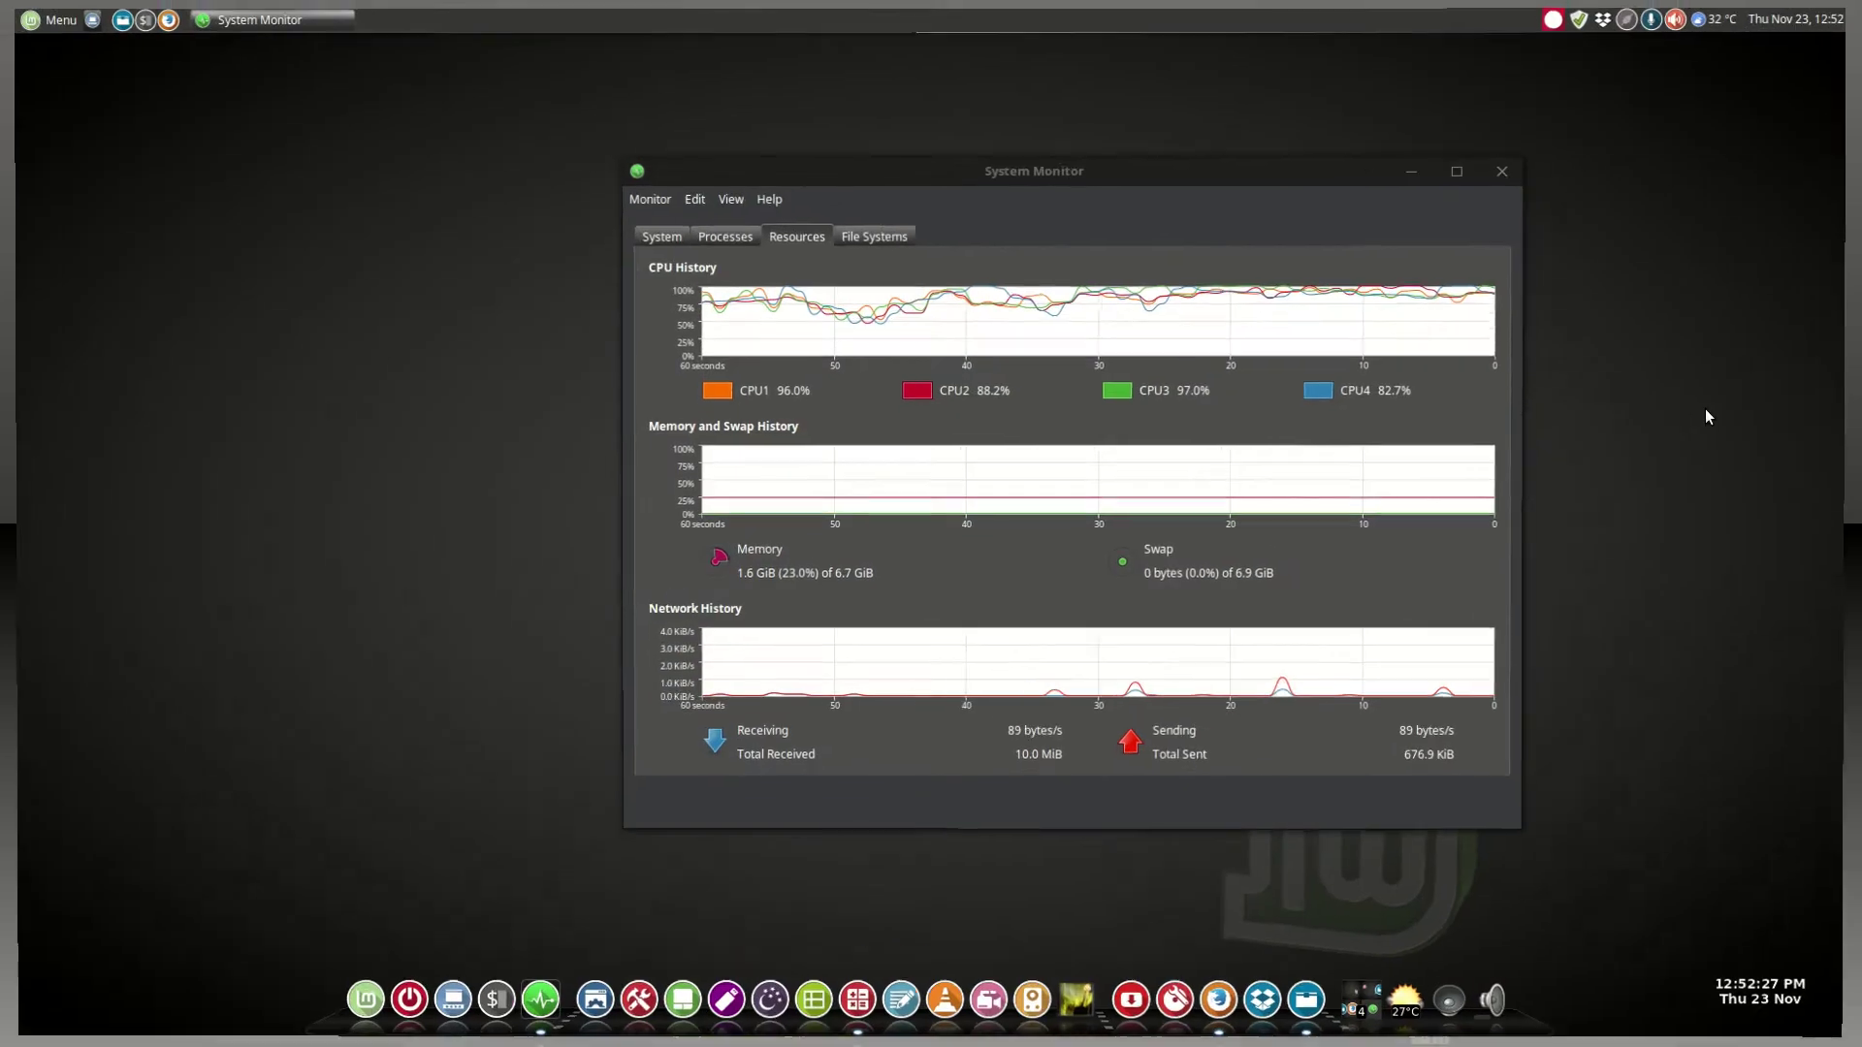
key("ctrl+alt+Left")
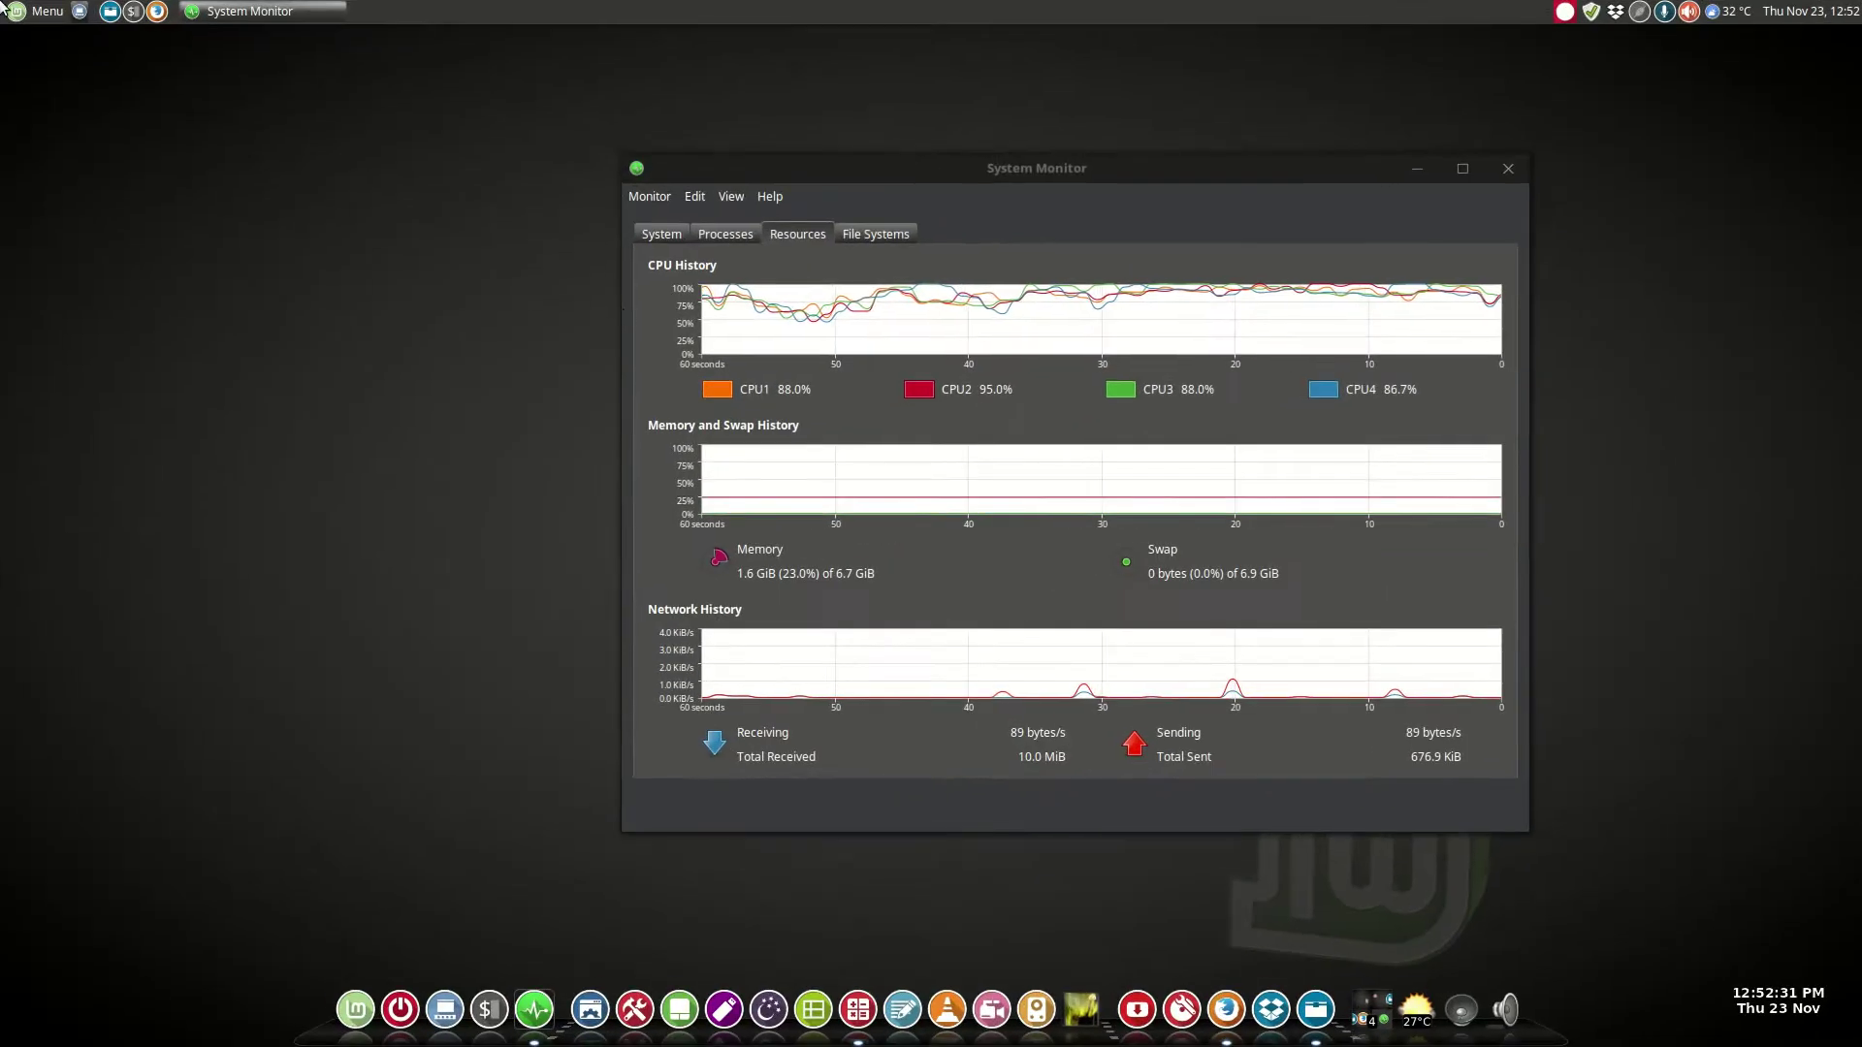
key("super+e")
left_click(737, 528)
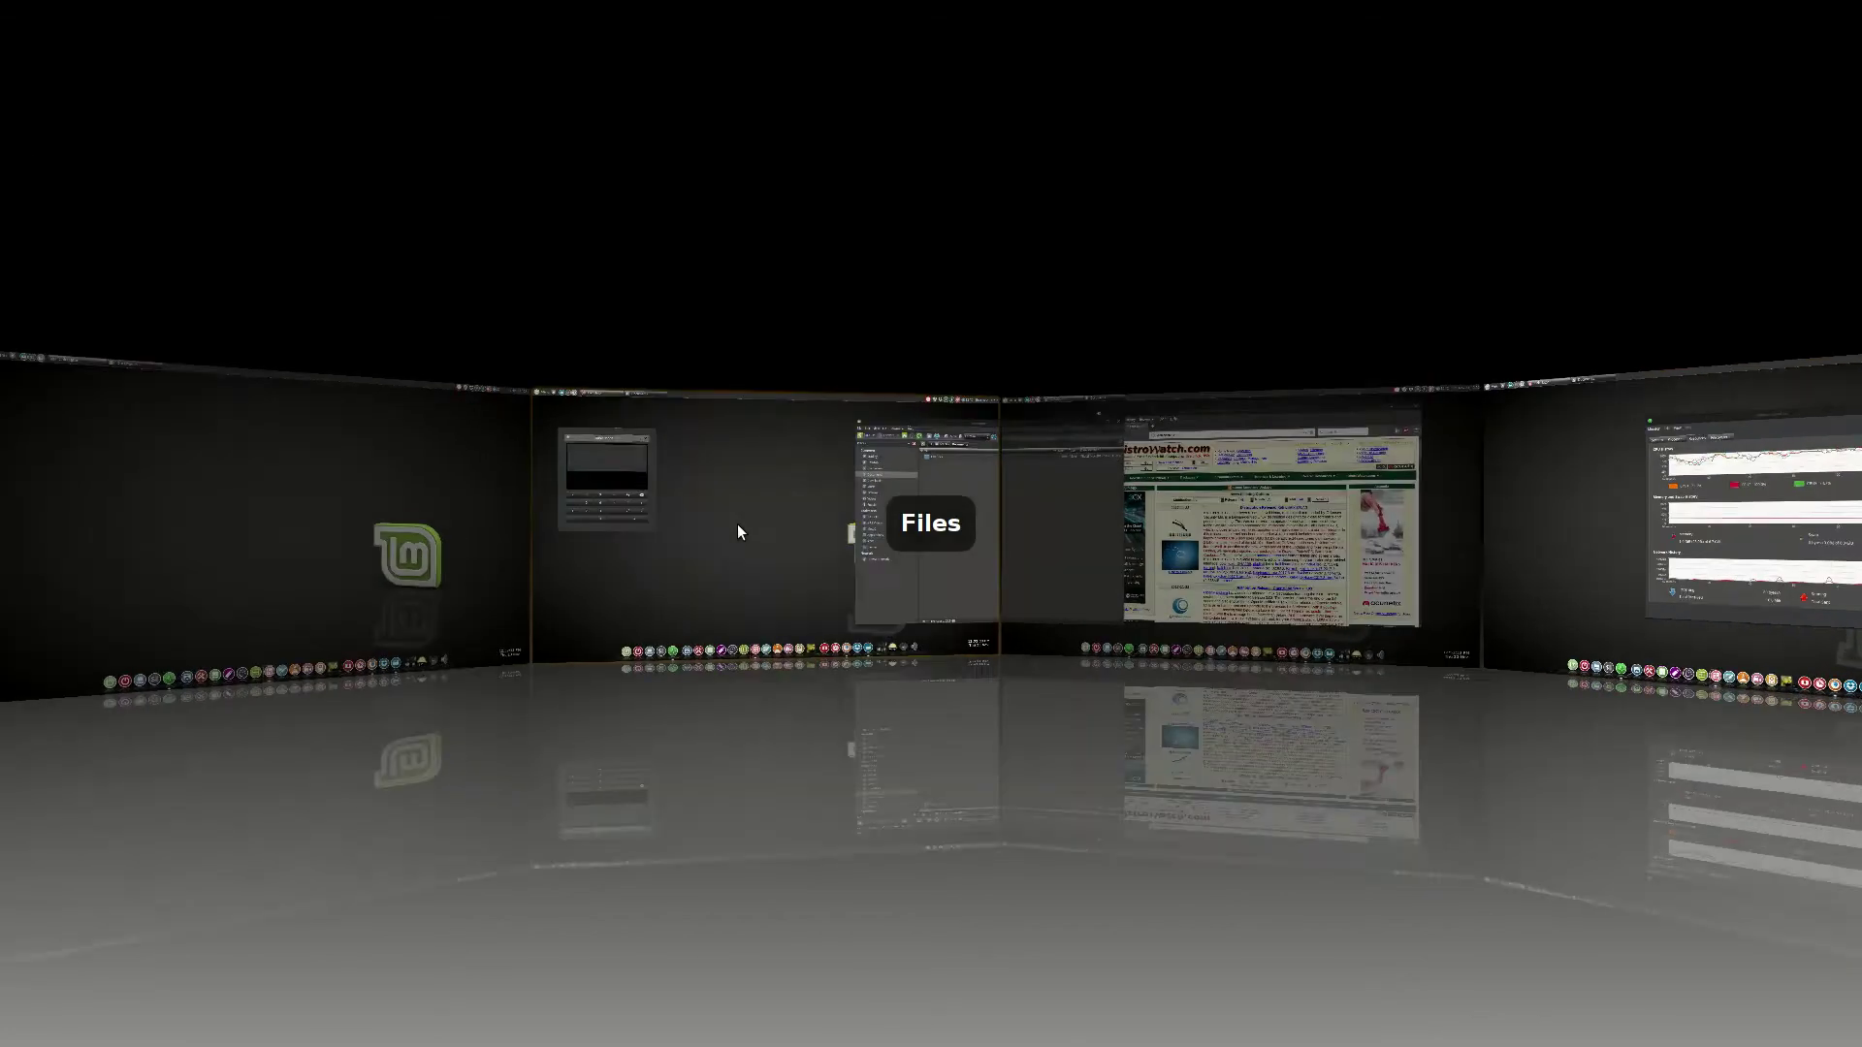
key("alt+Tab")
key("alt+Tab")
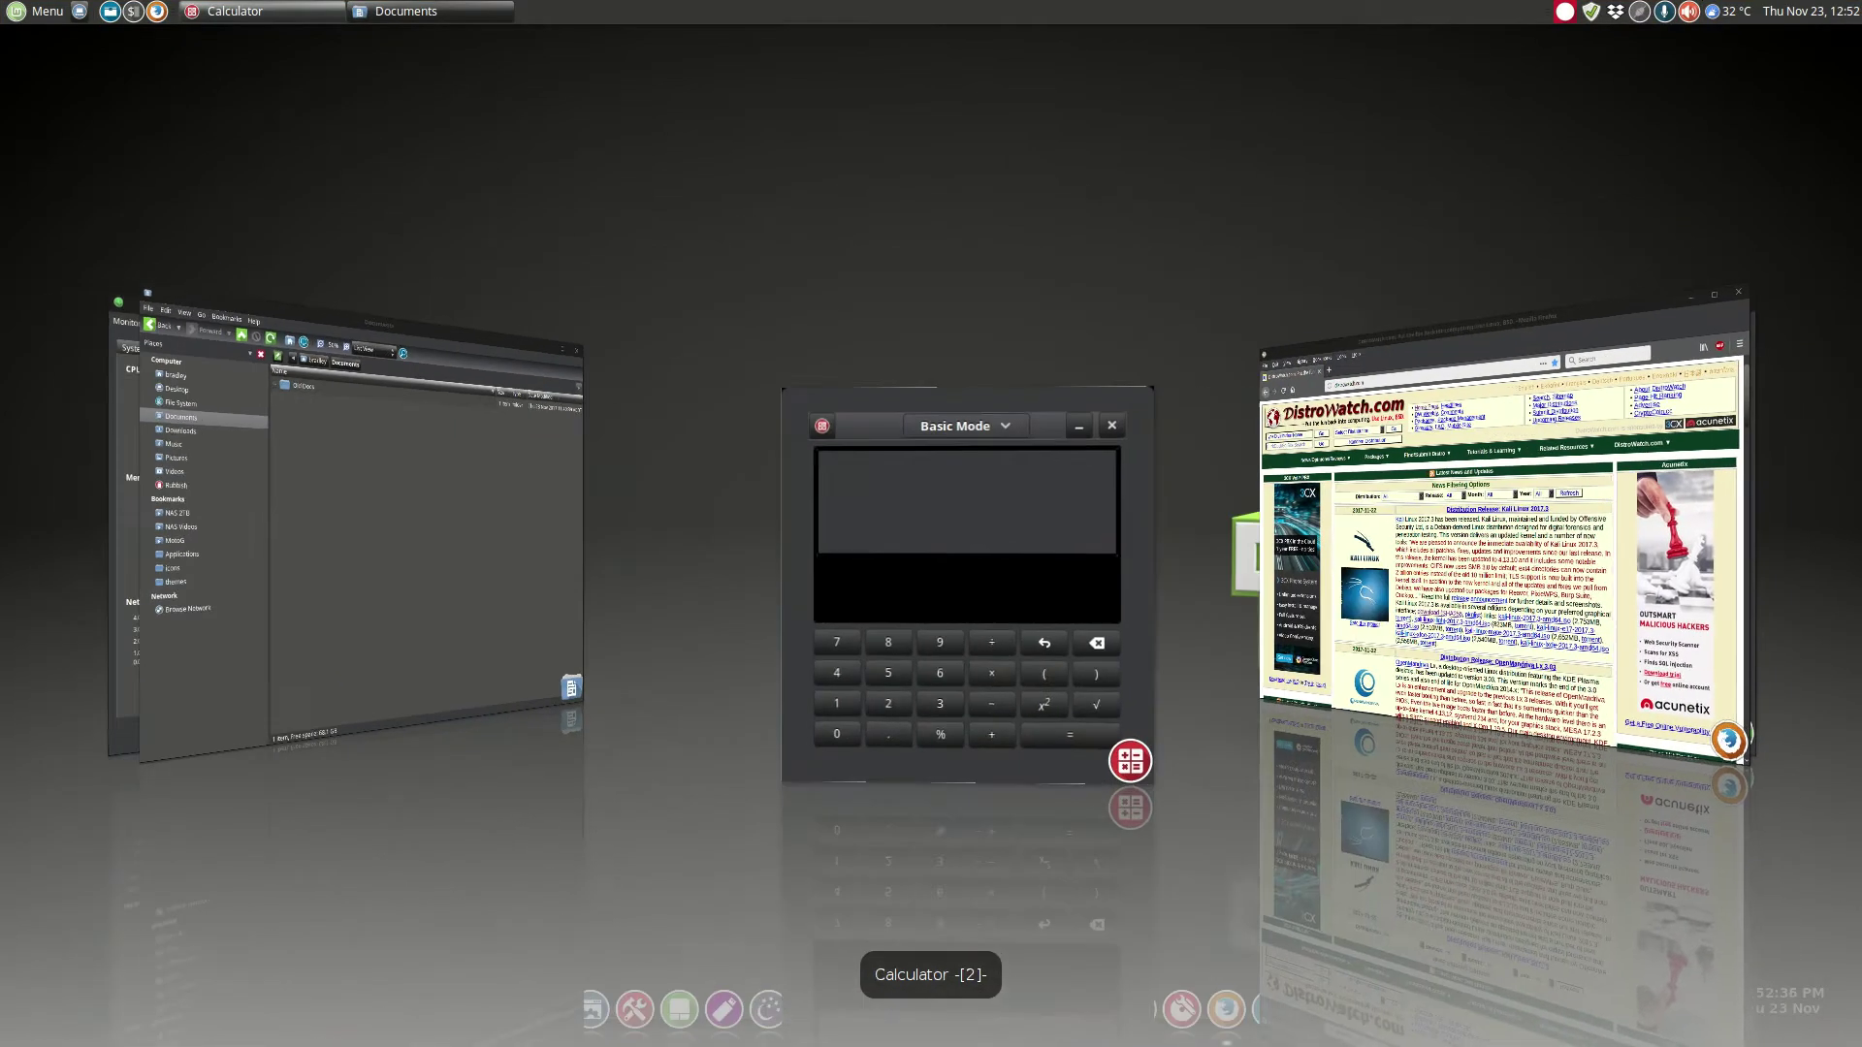
key("alt+Tab")
key("alt+Tab")
key("alt+Tab")
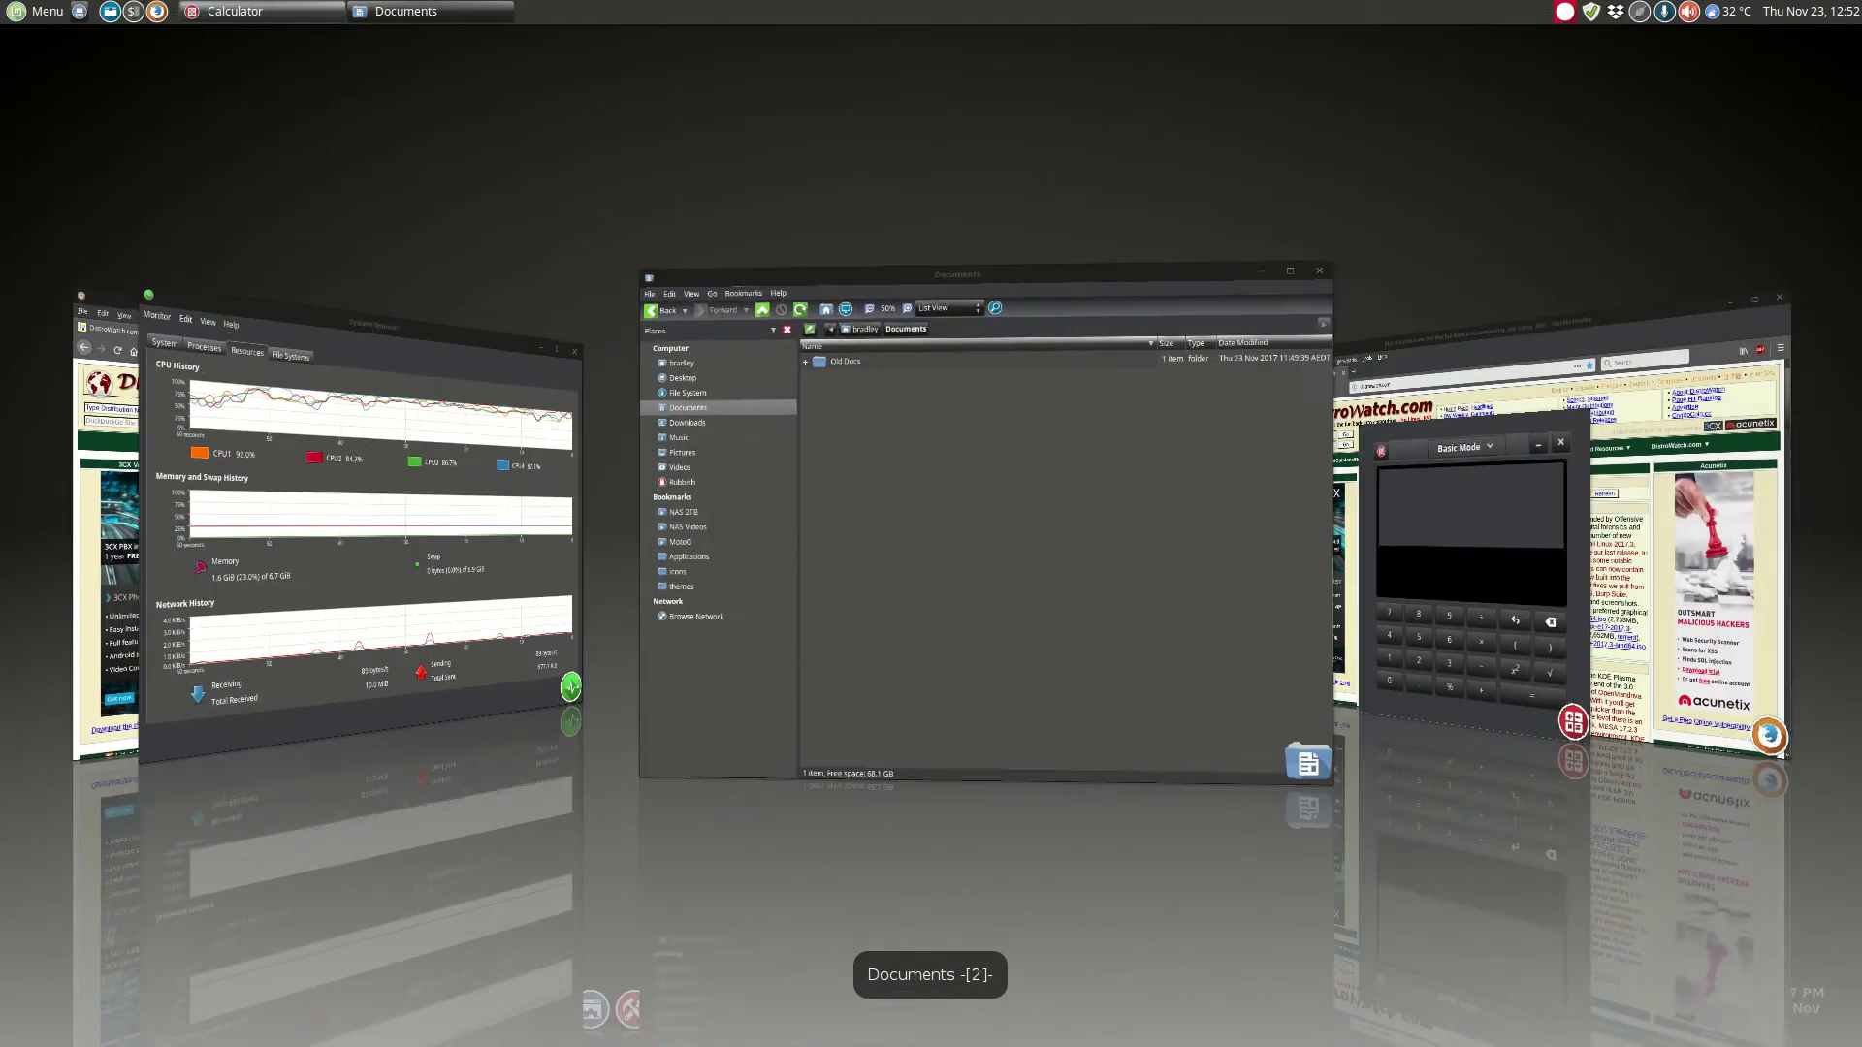
key("alt+Tab")
key("alt+shift+Tab")
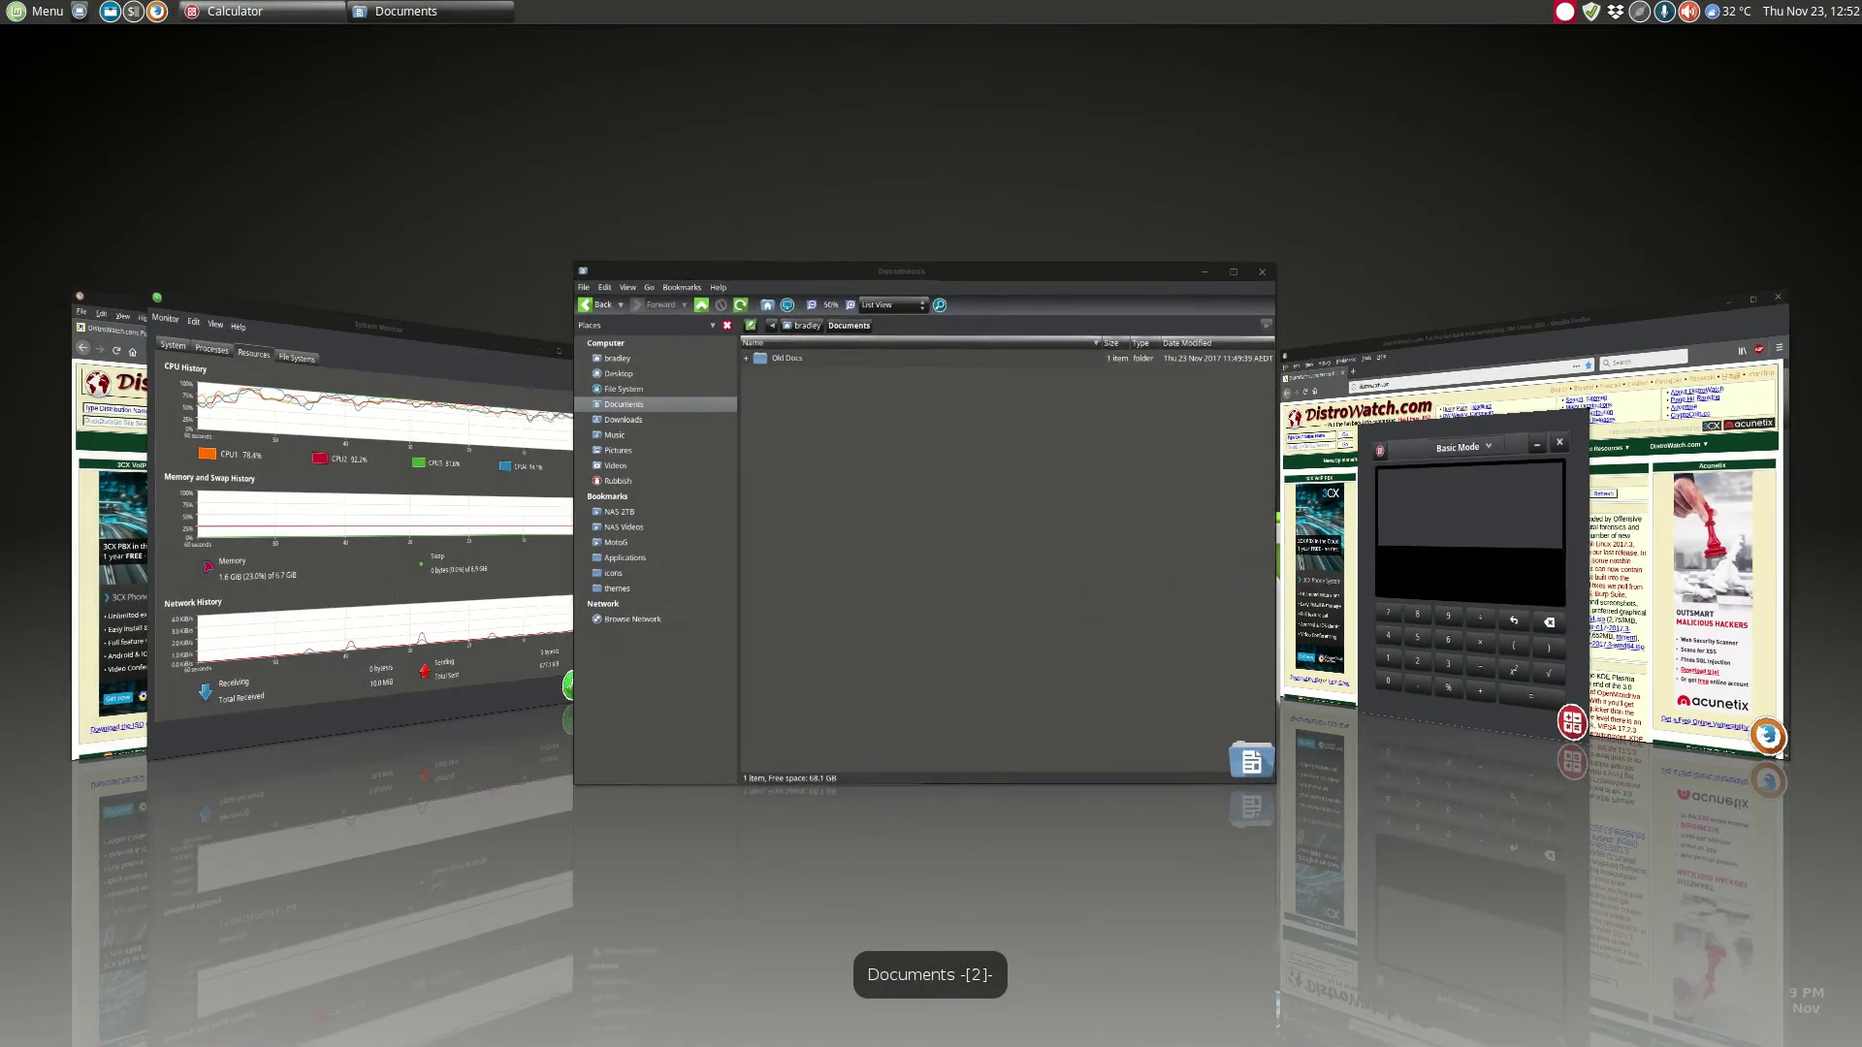
key("alt+shift+Tab")
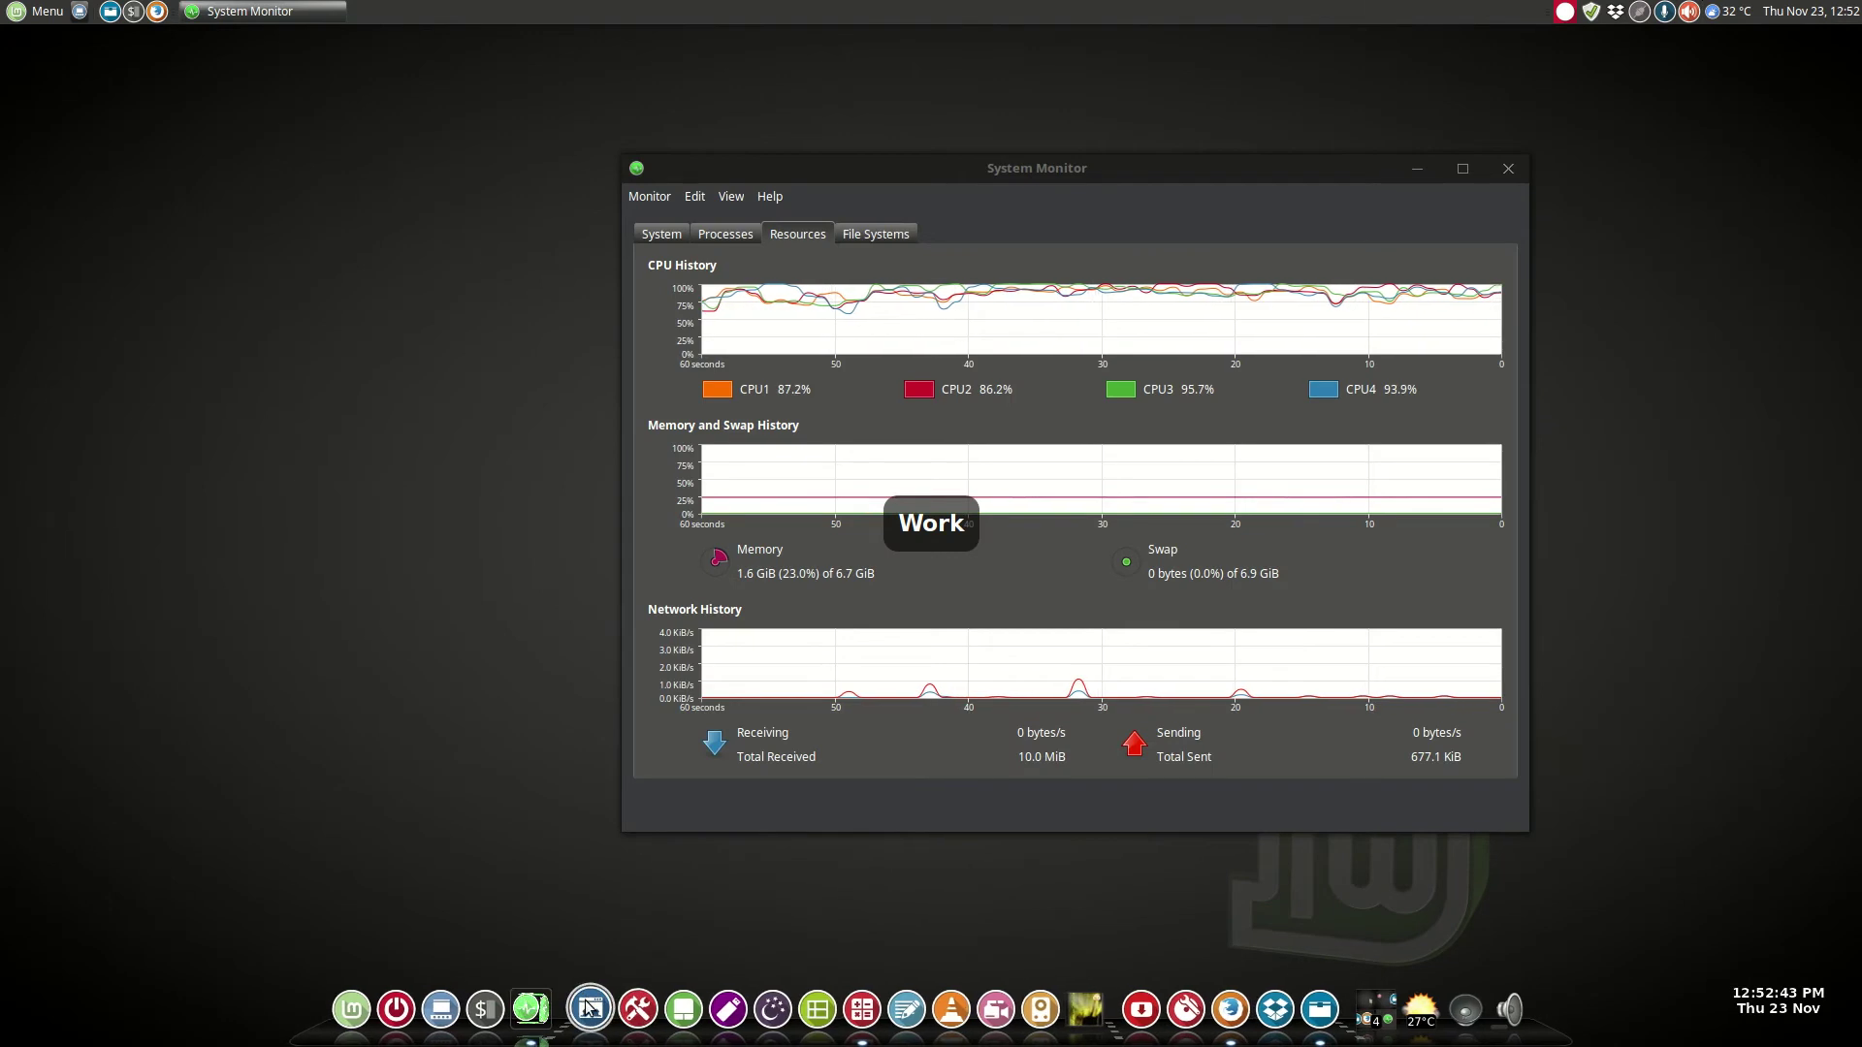
Launch Control Centre from the dock, drag it and System Monitor up-left, then open and close the Mint menu
left_click(647, 1006)
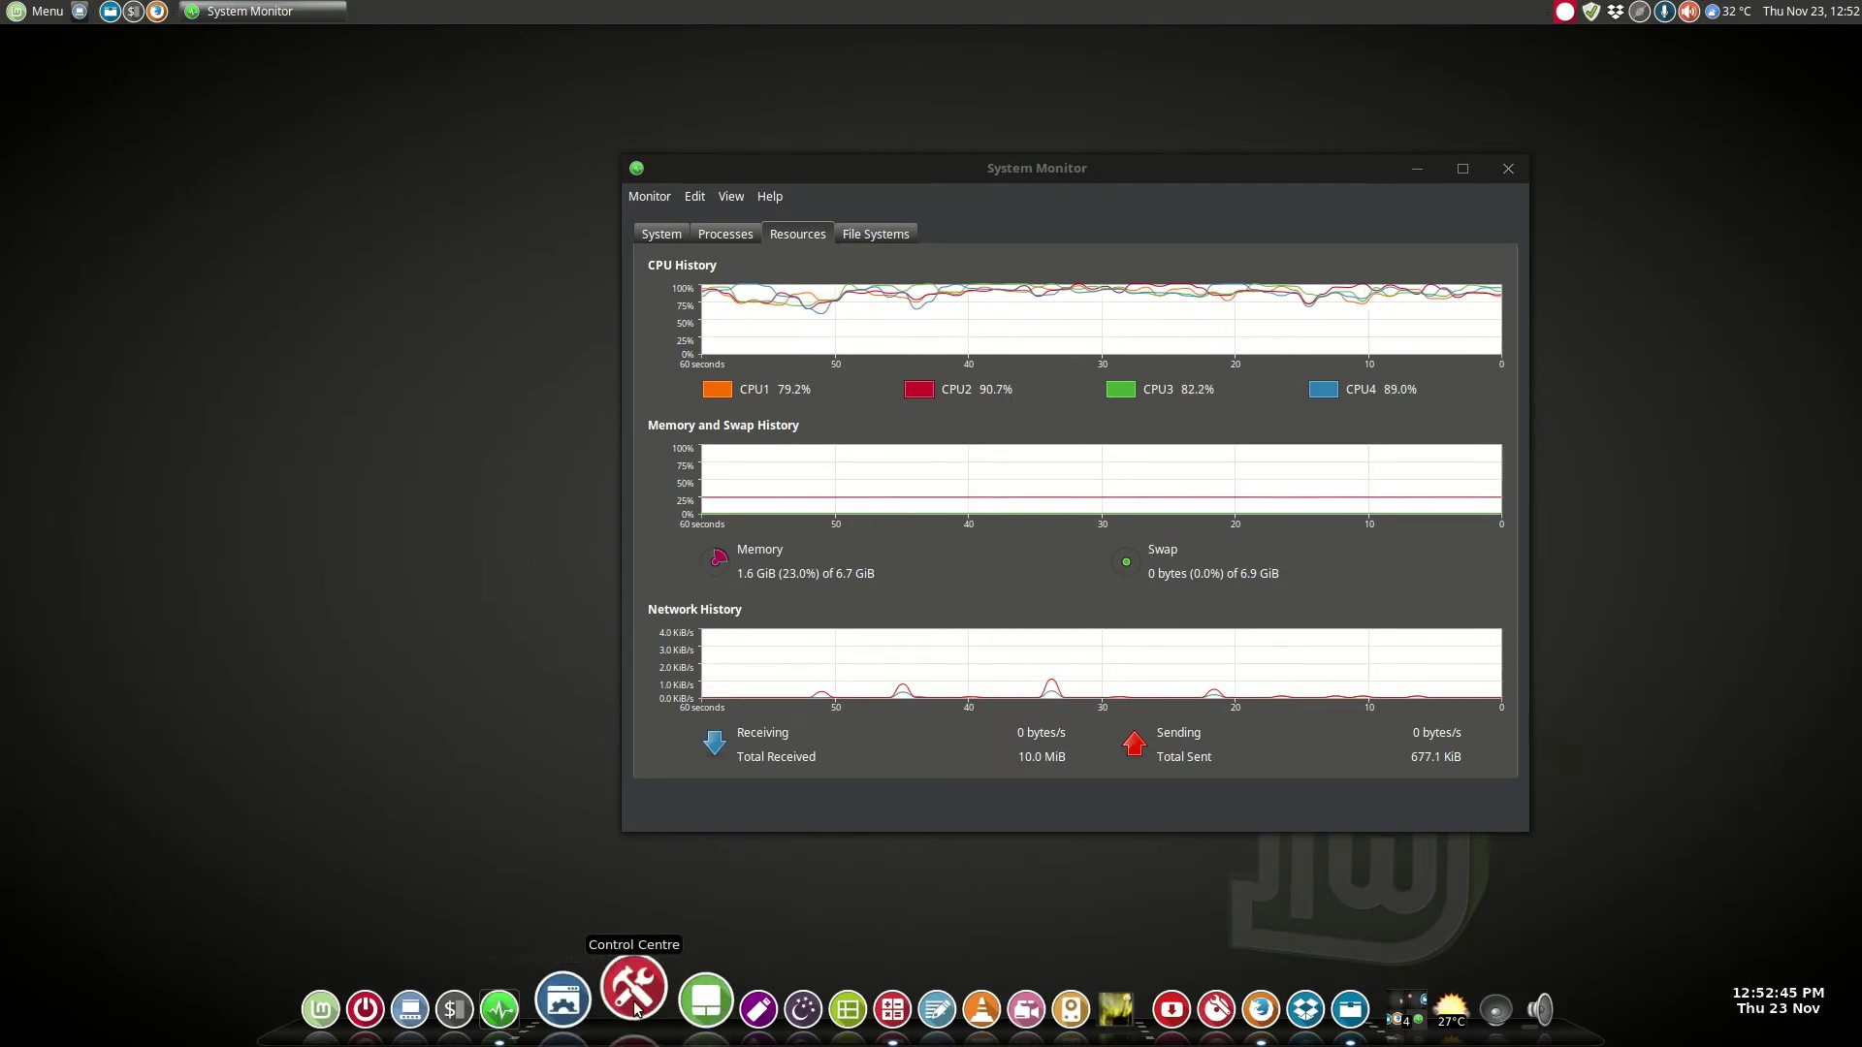
left_click_drag(1131, 165, 624, 101)
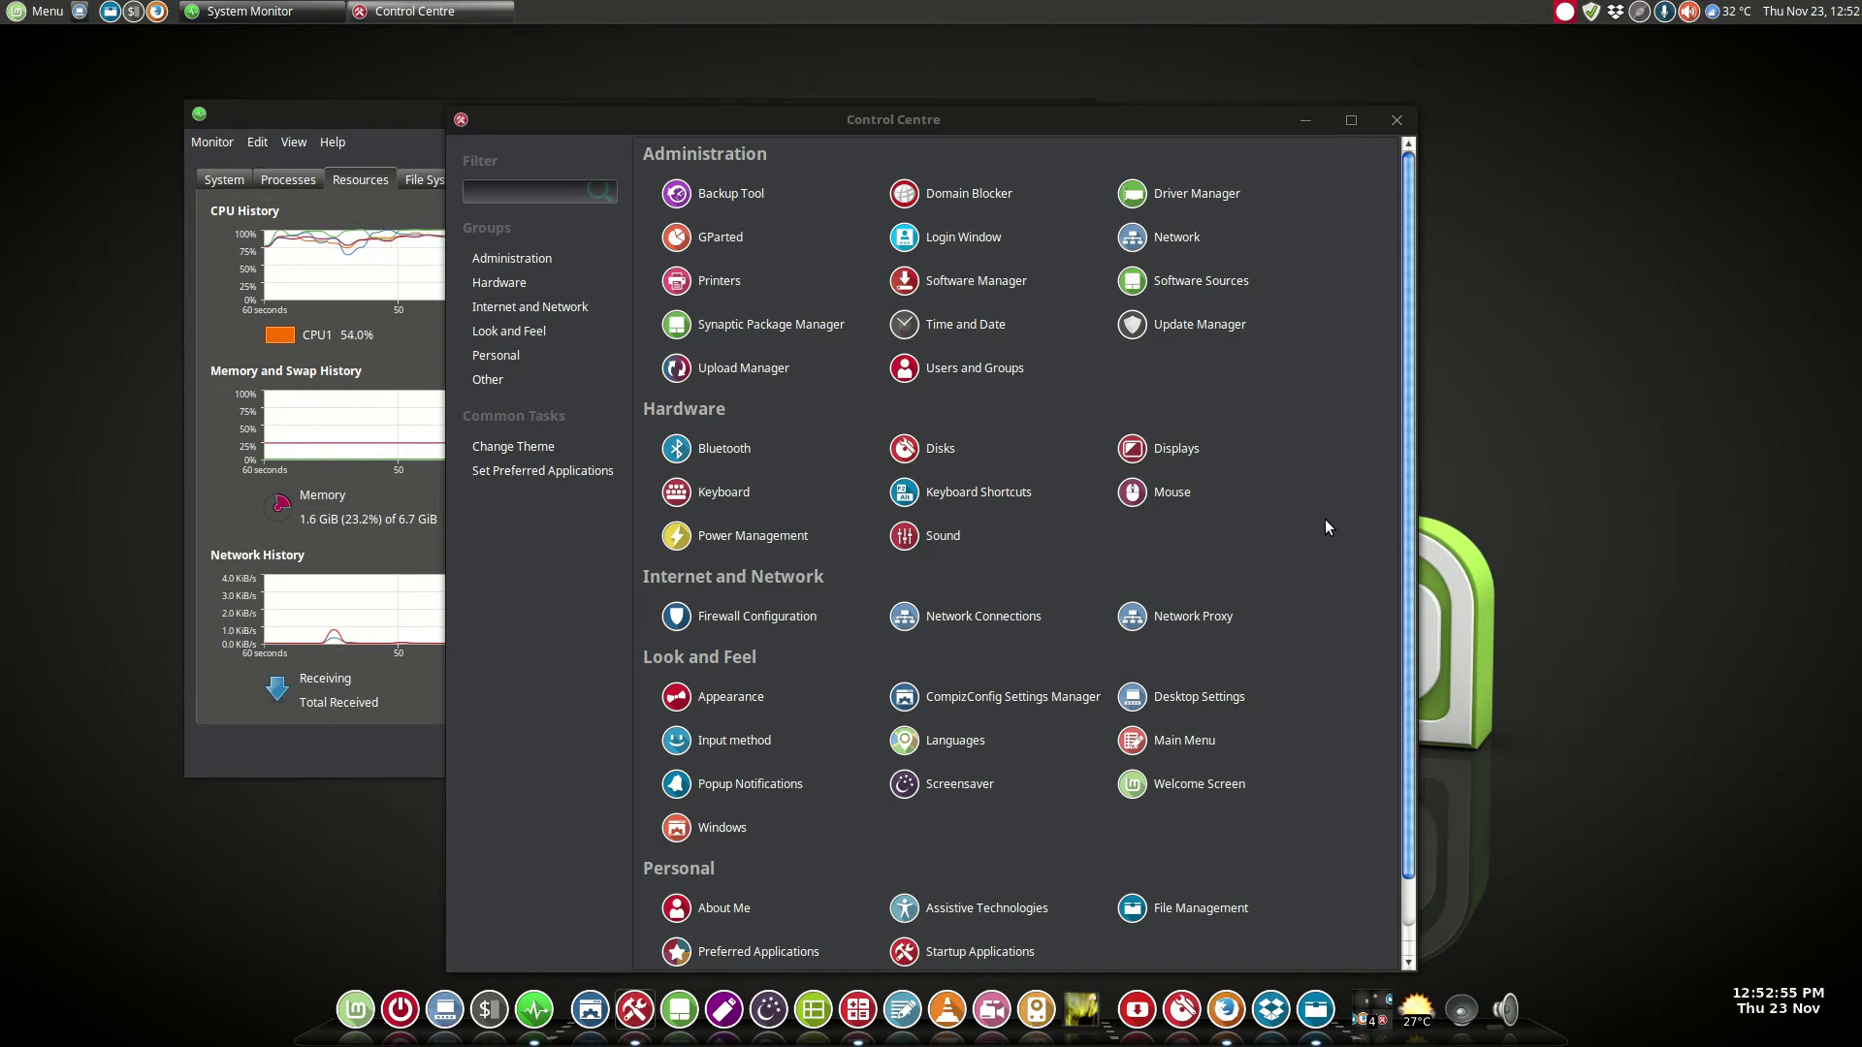
left_click_drag(1088, 130, 1006, 88)
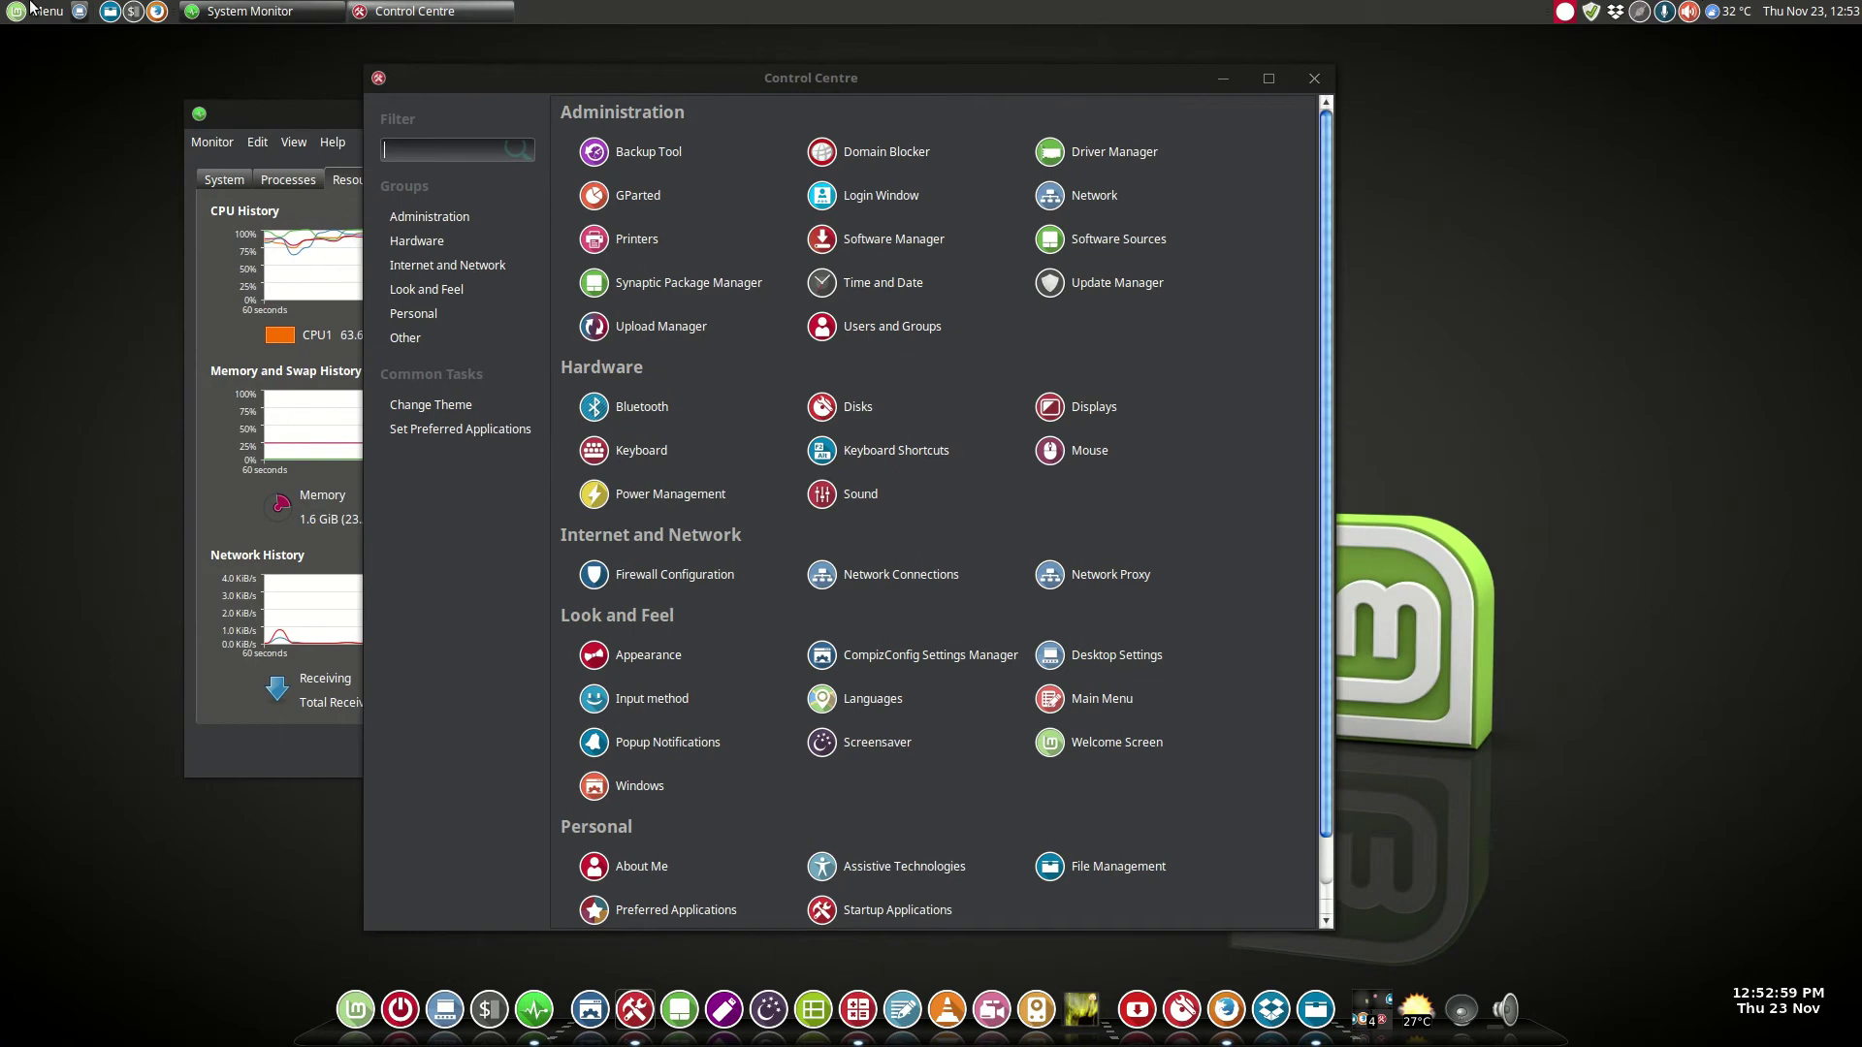
left_click(31, 9)
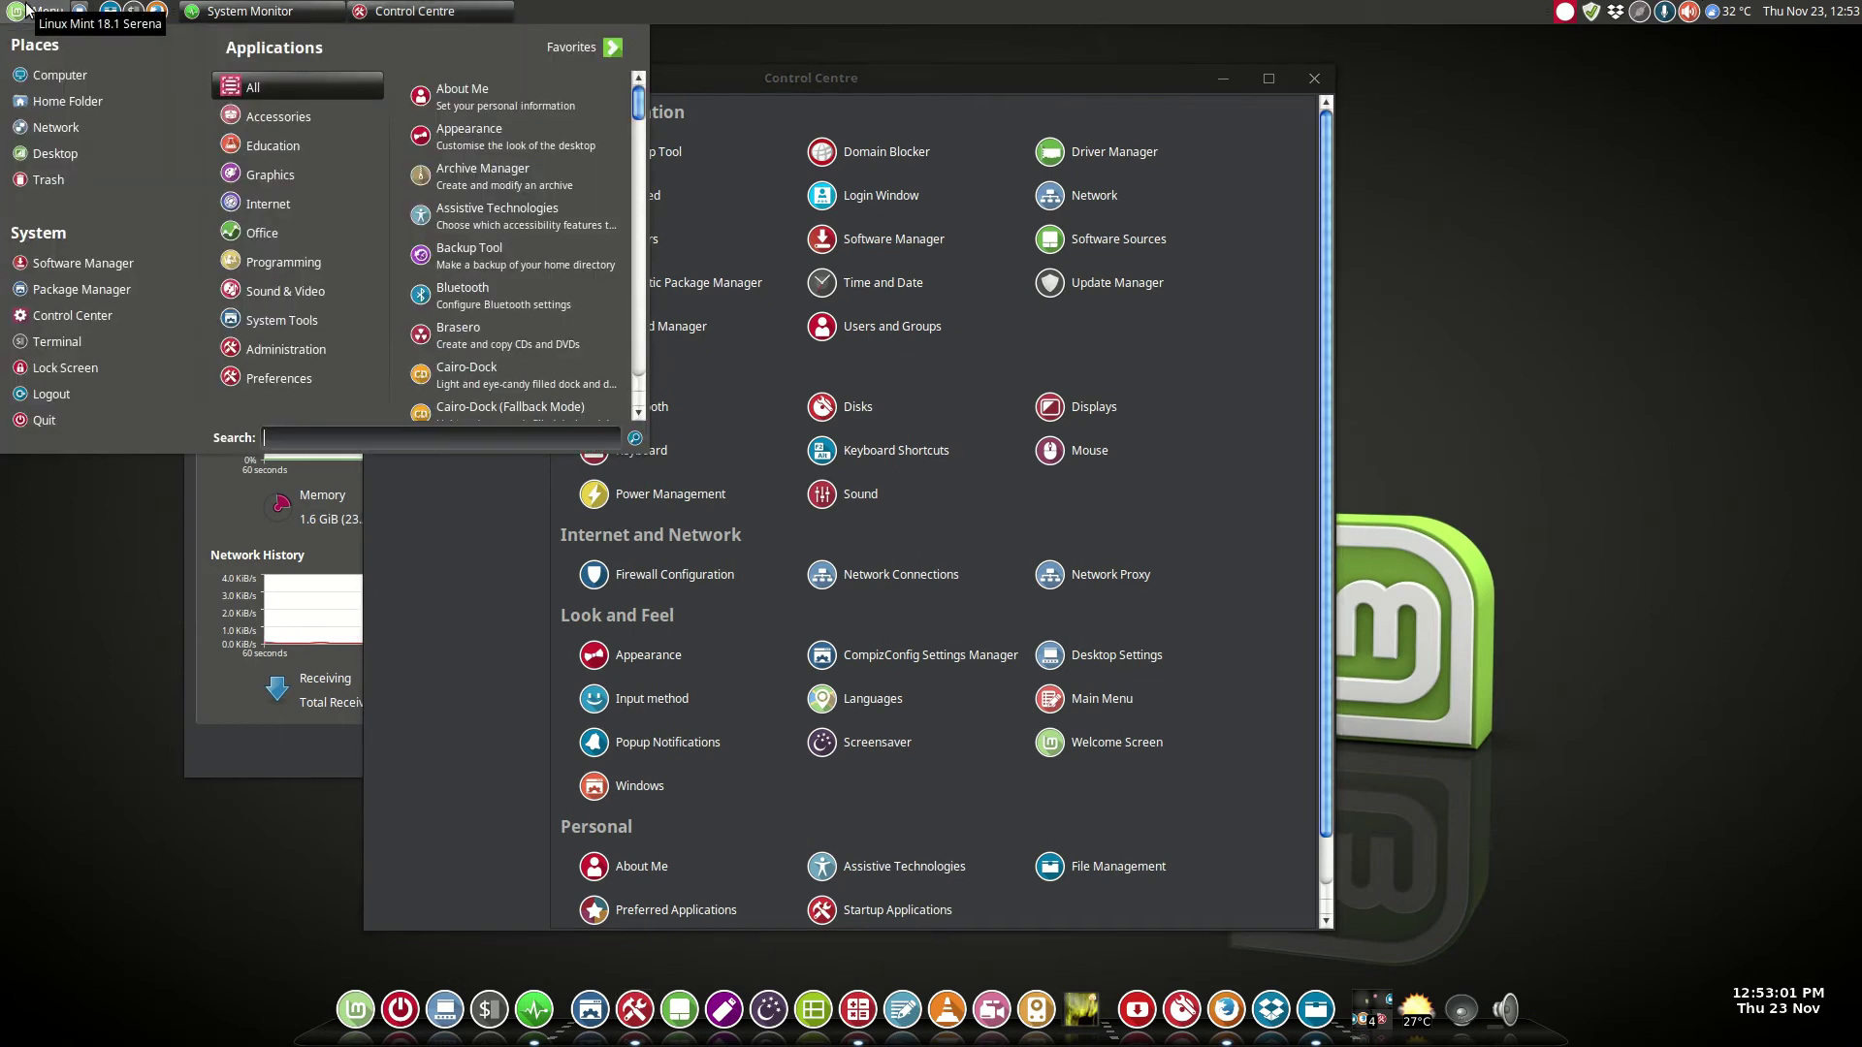
left_click(59, 686)
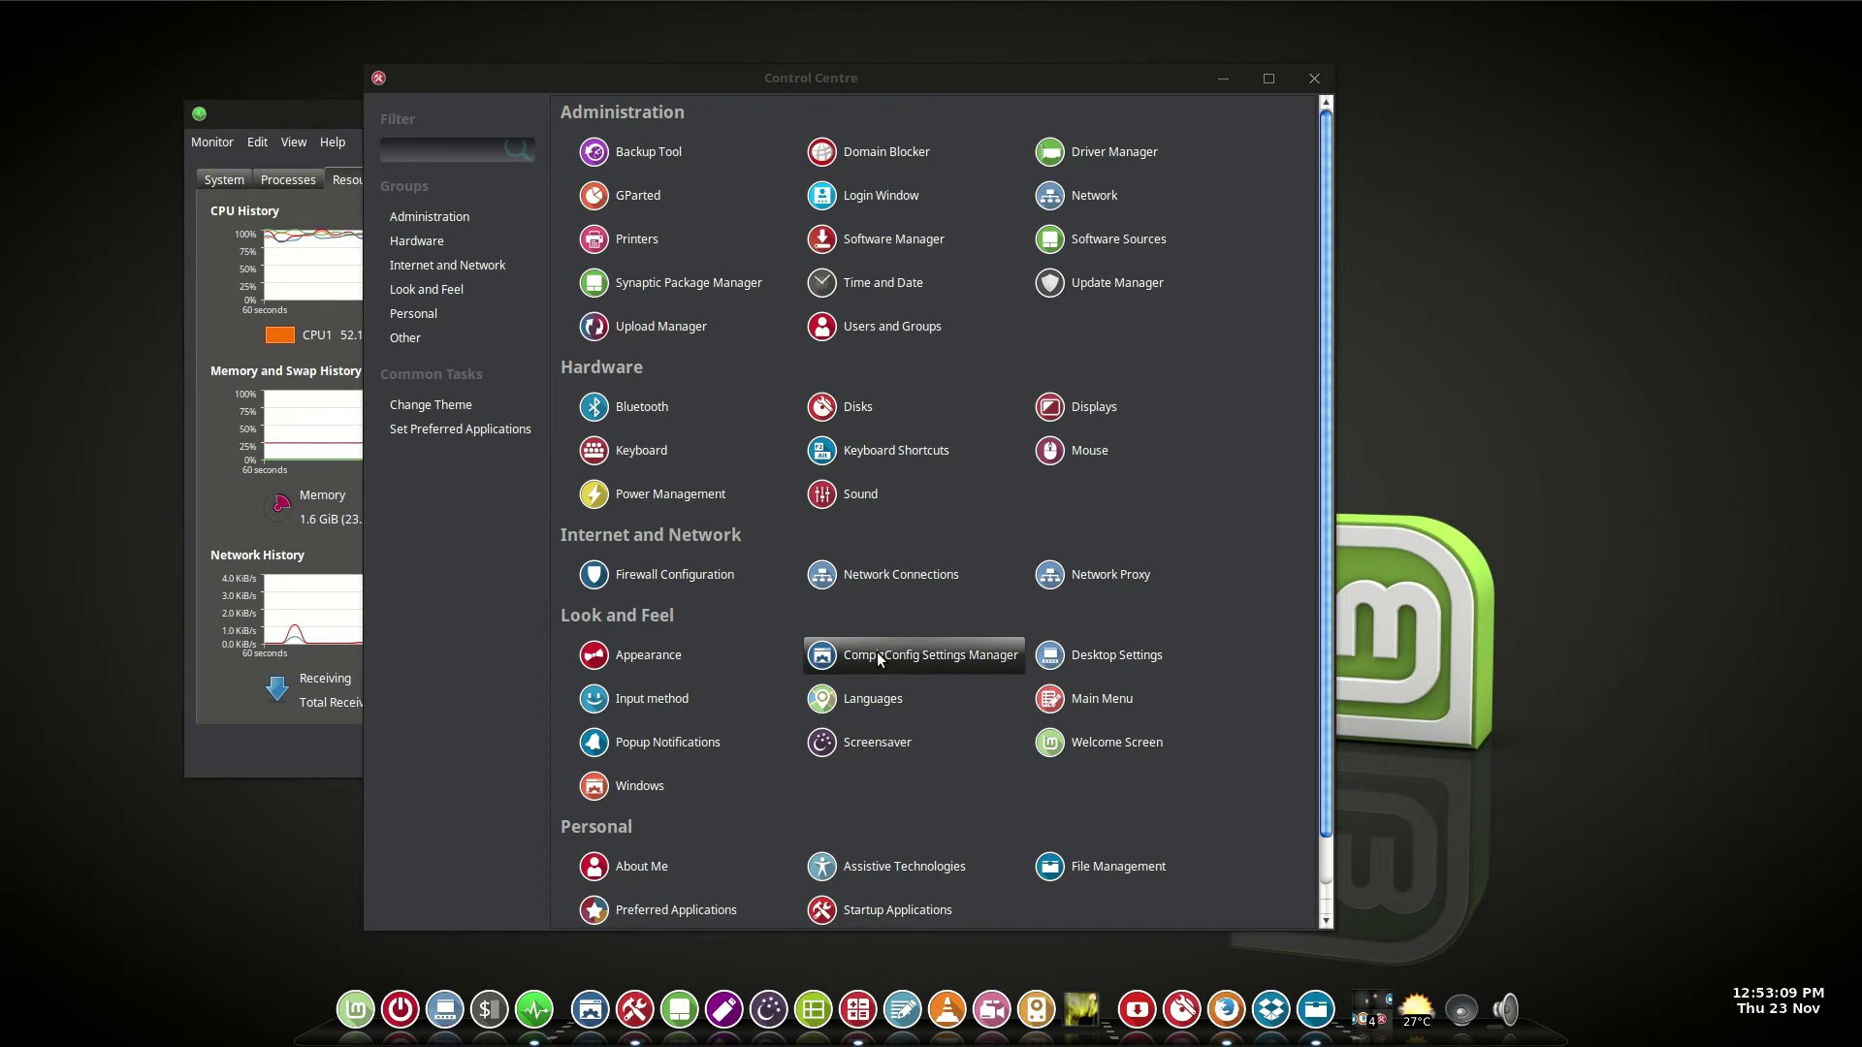
left_click(1116, 665)
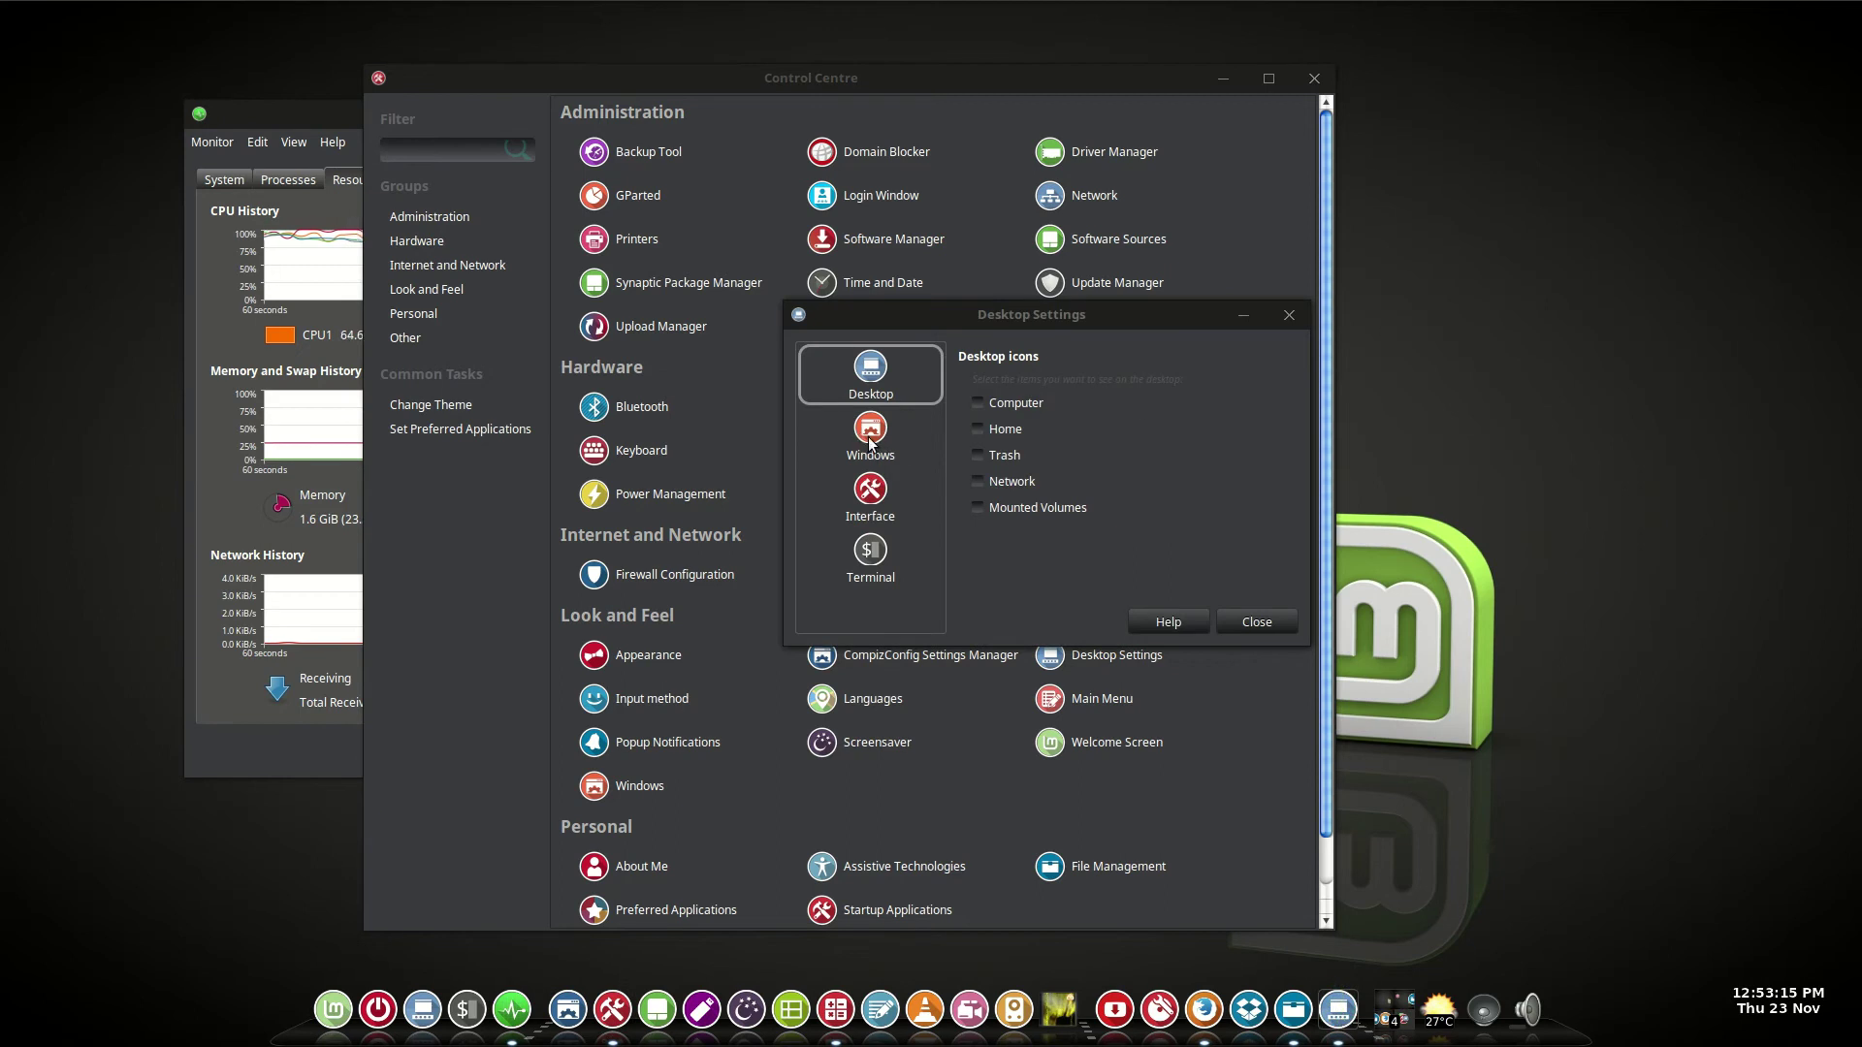
left_click(872, 437)
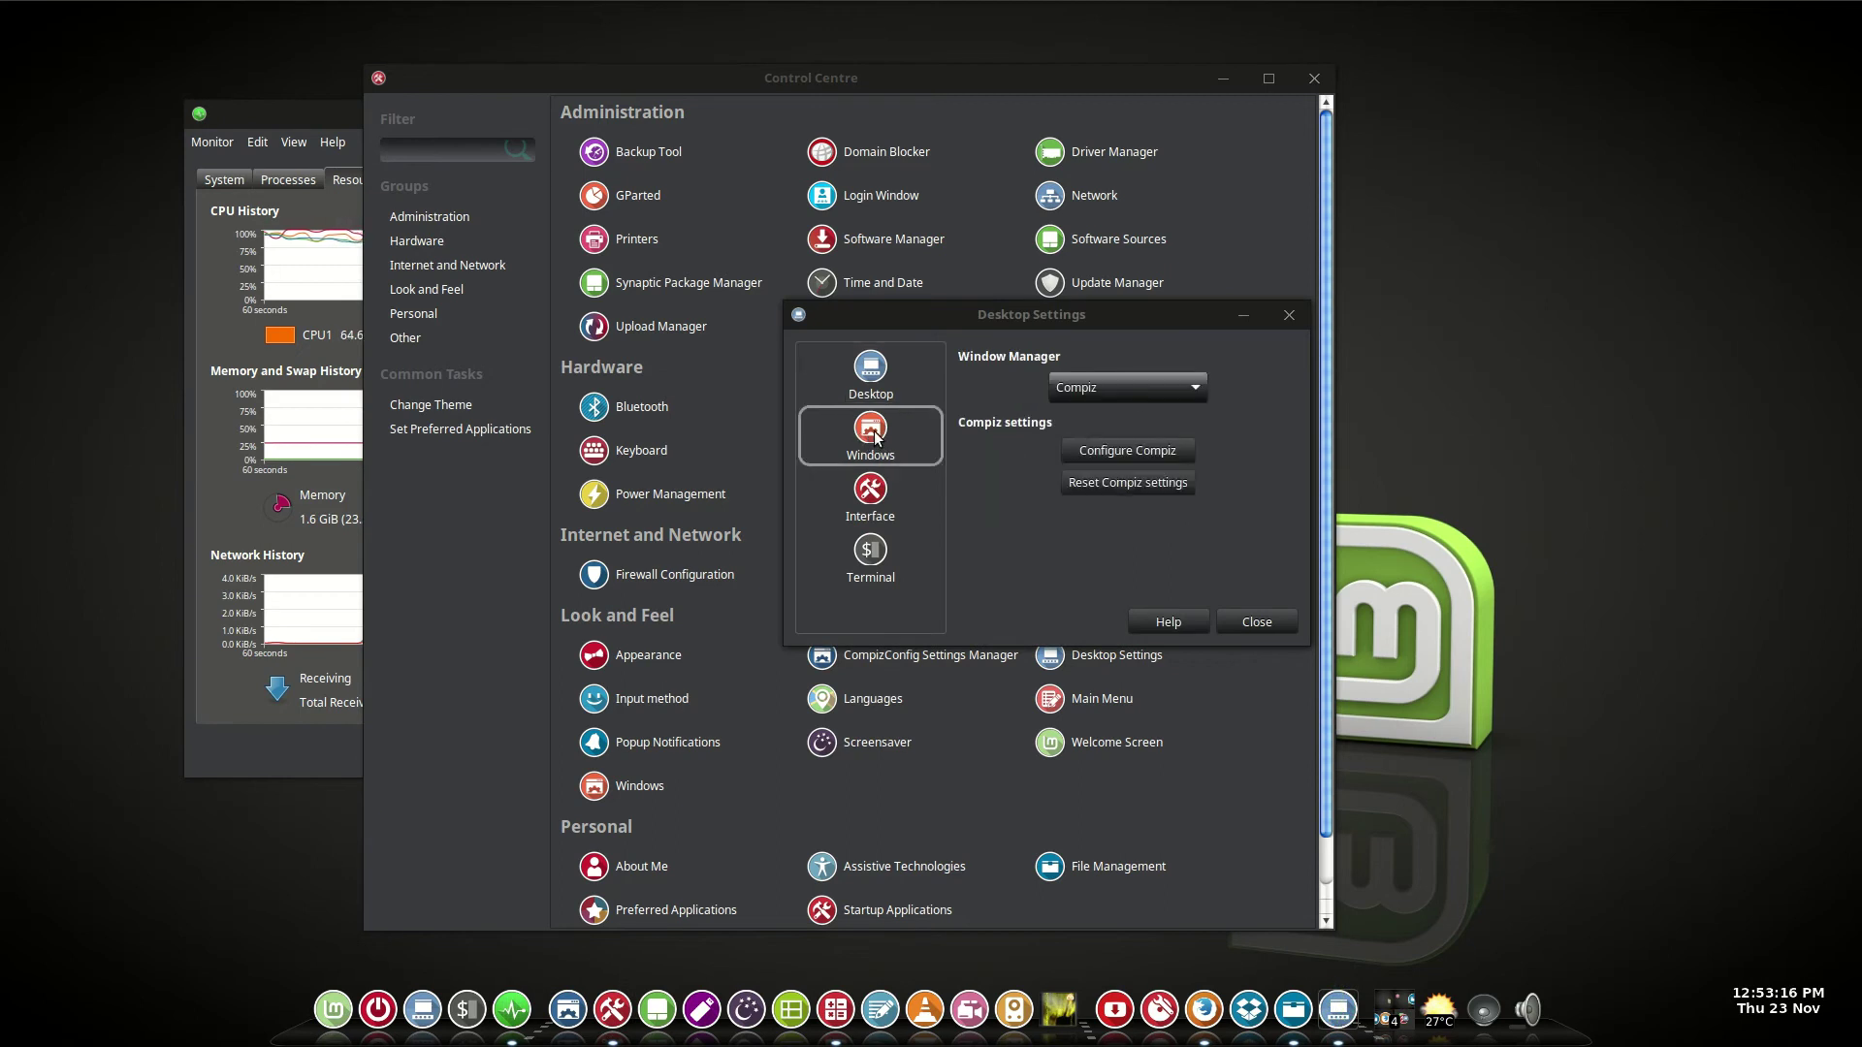
left_click(1154, 391)
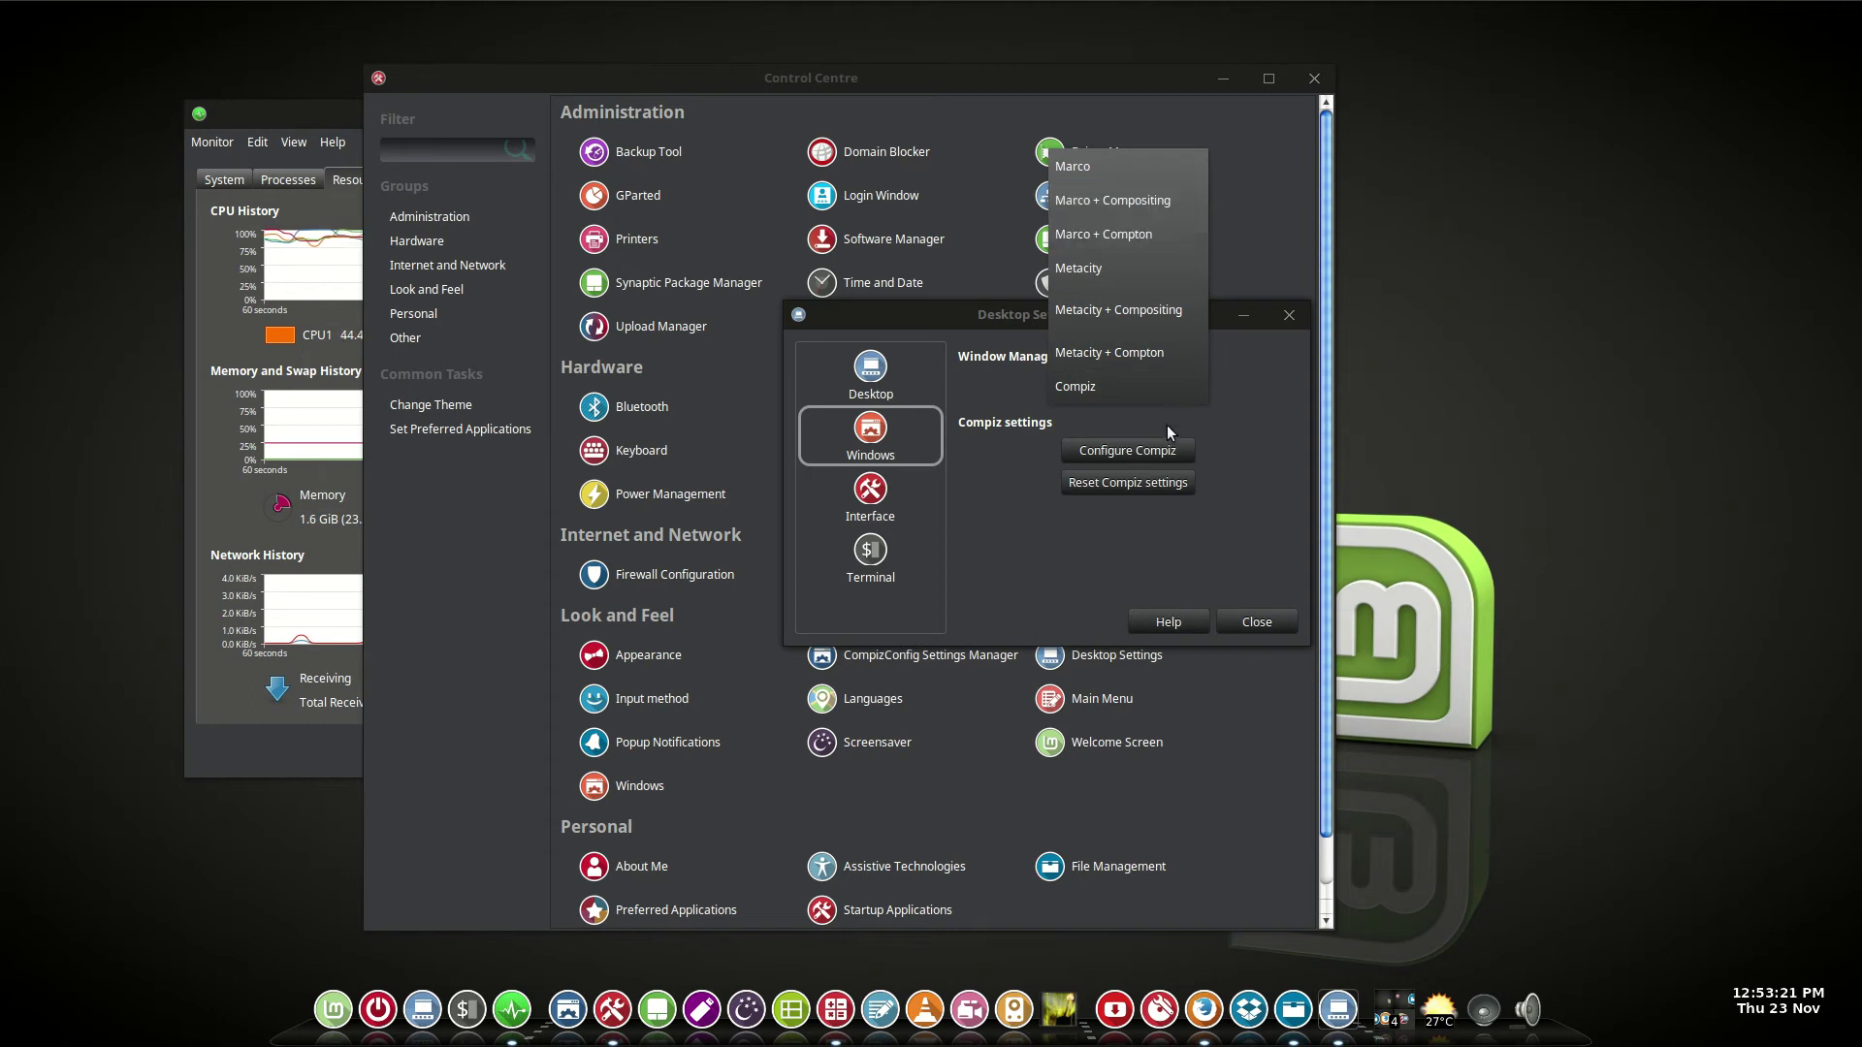
left_click(1248, 400)
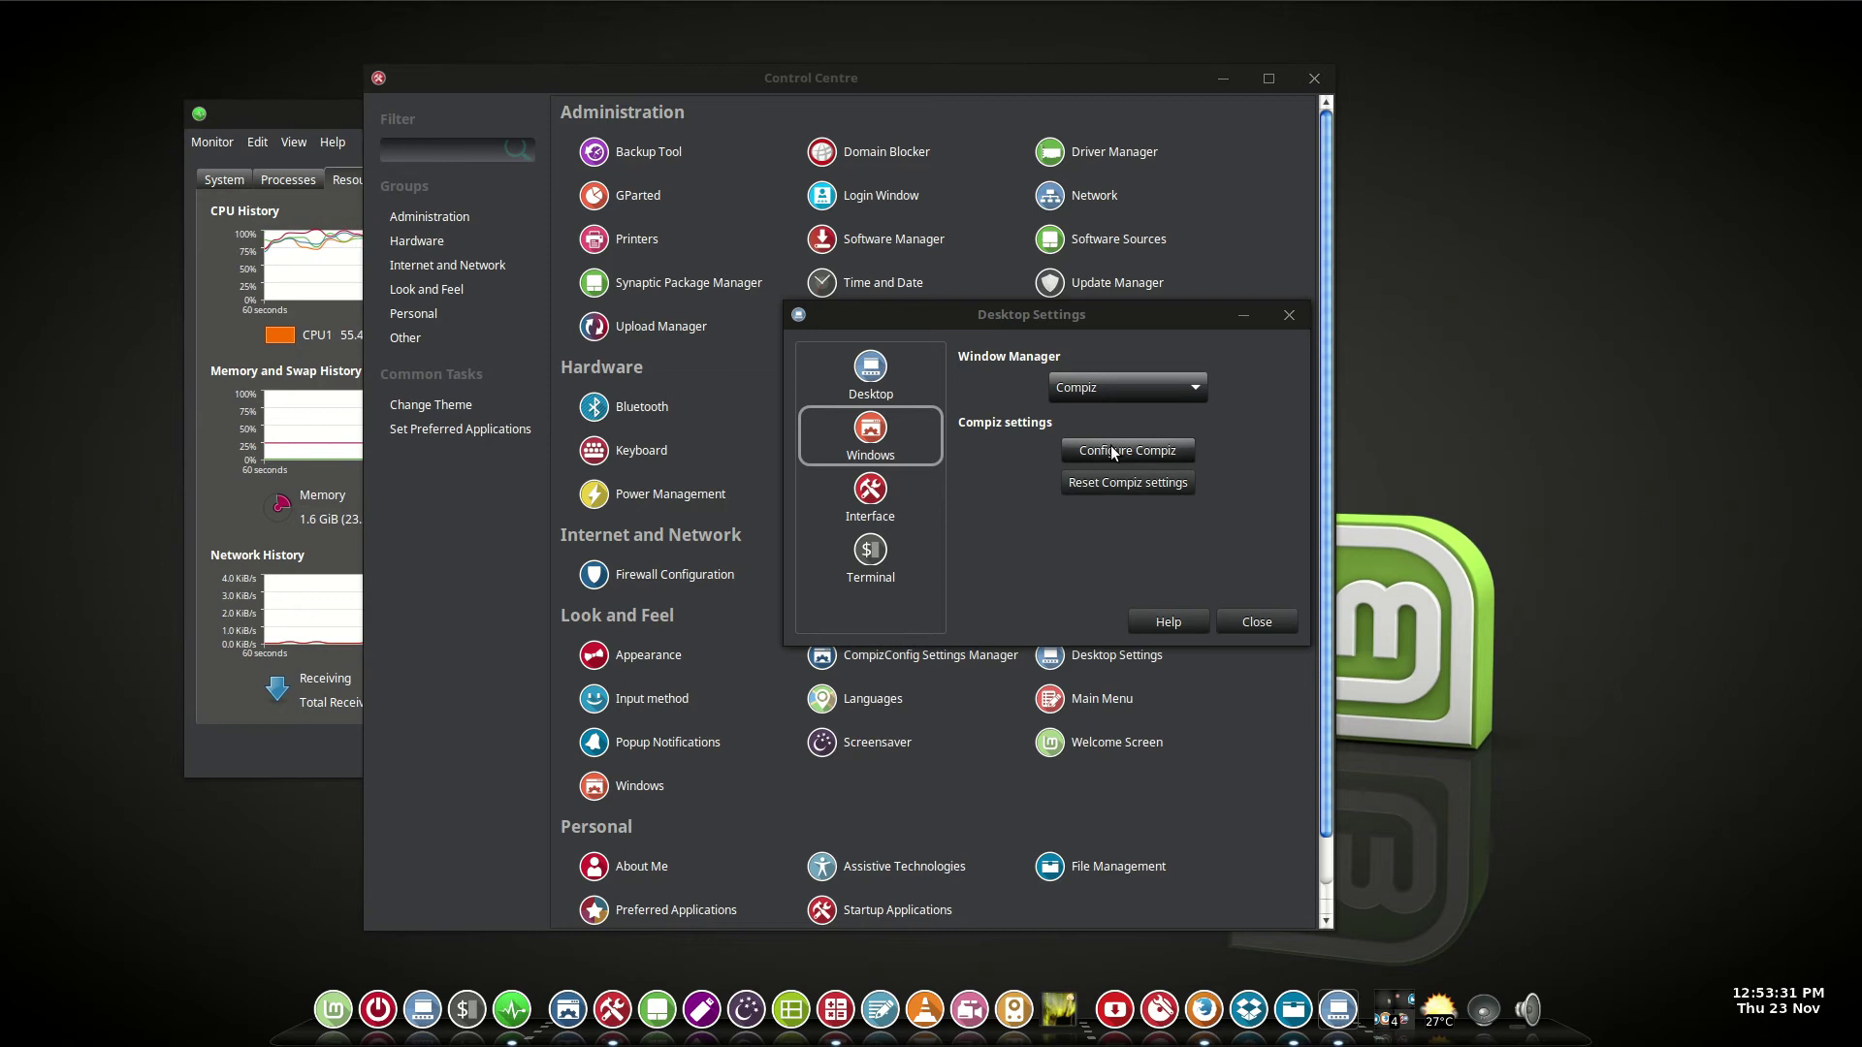
left_click(1257, 622)
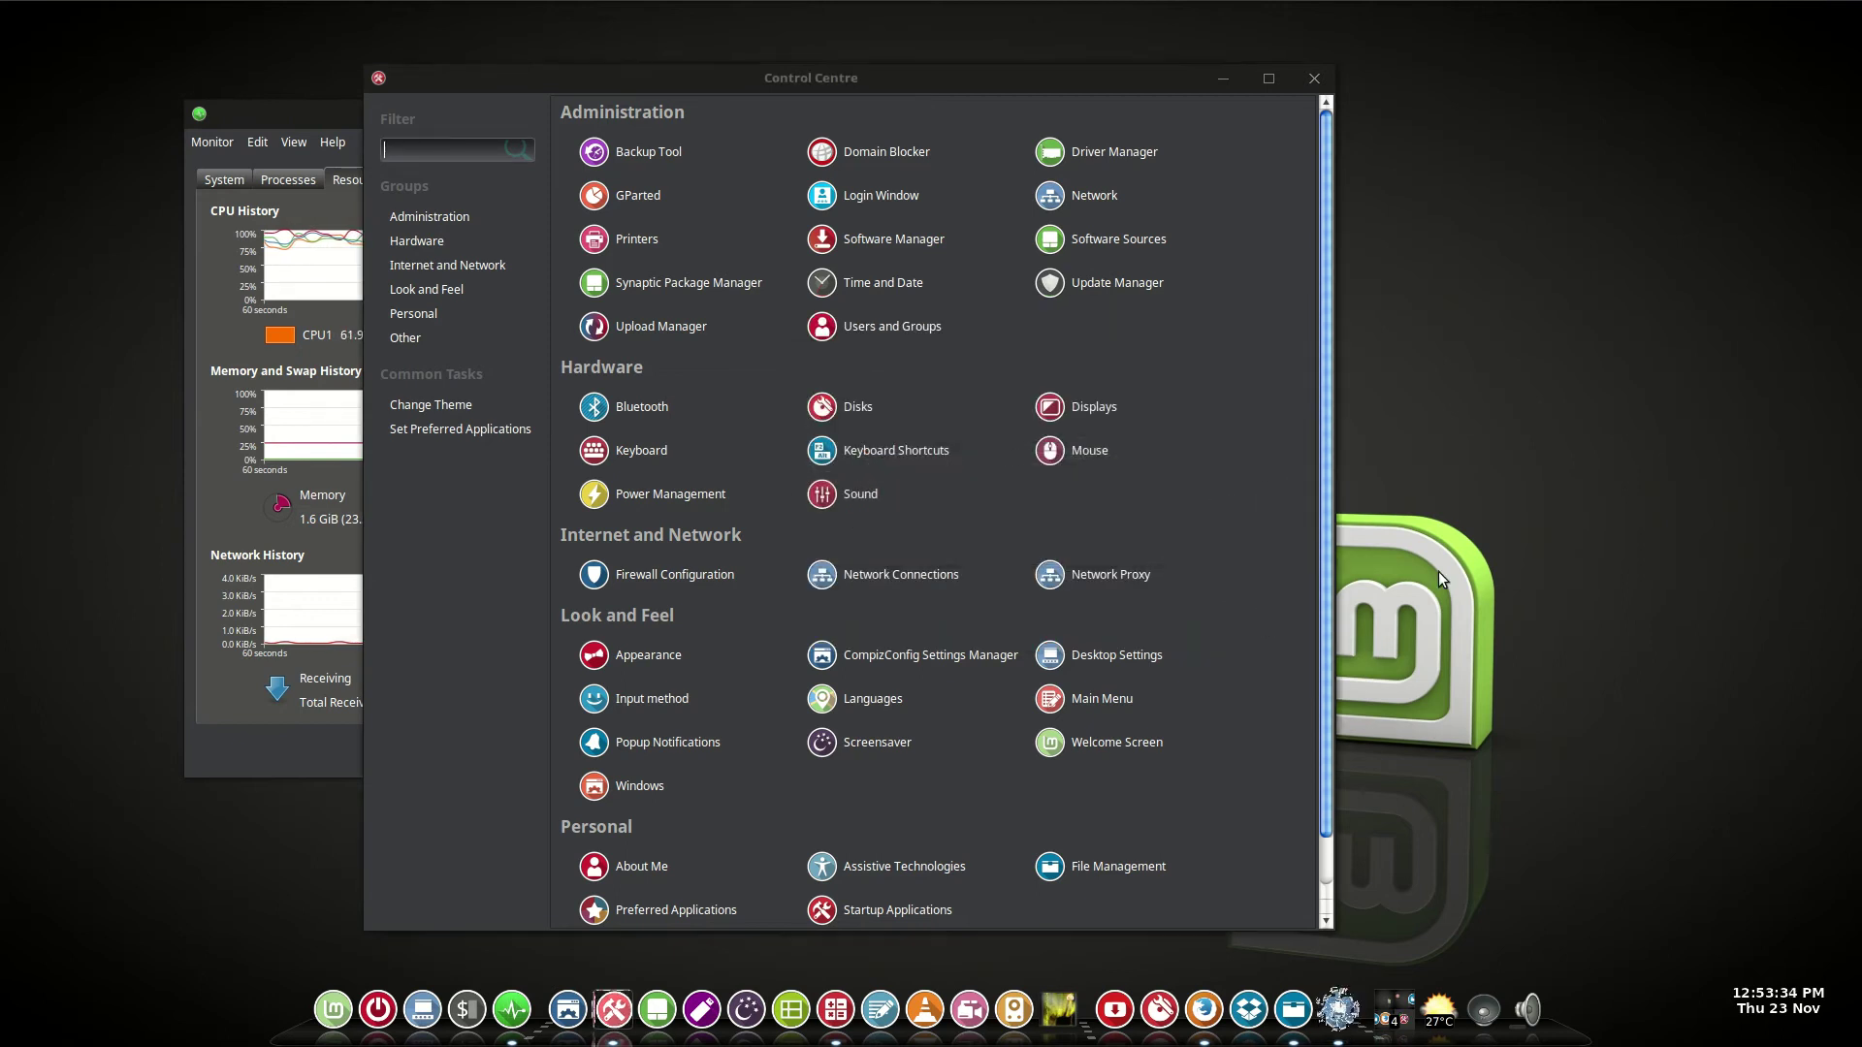
Open CompizConfig Settings Manager, go to Shift Switcher, and open its Shift Mode switcher-mode list
left_click(937, 656)
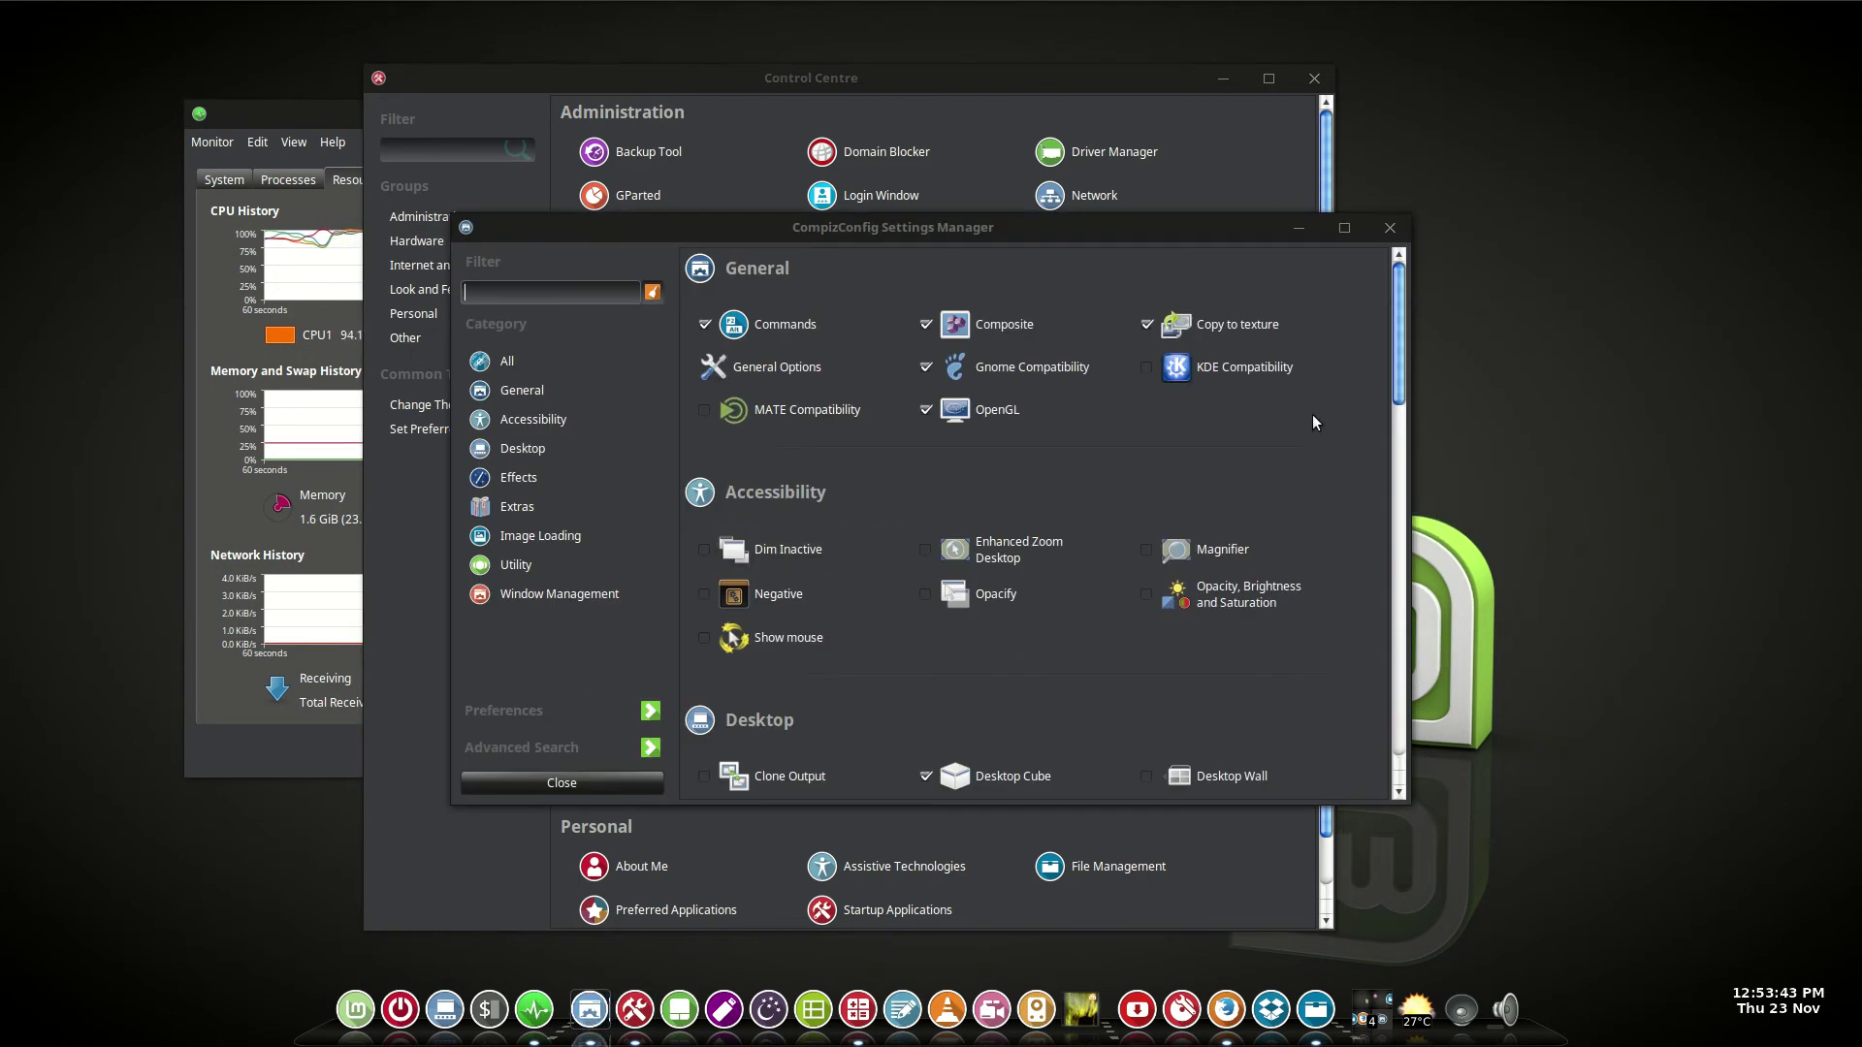
scroll(1312, 415, "down", 3)
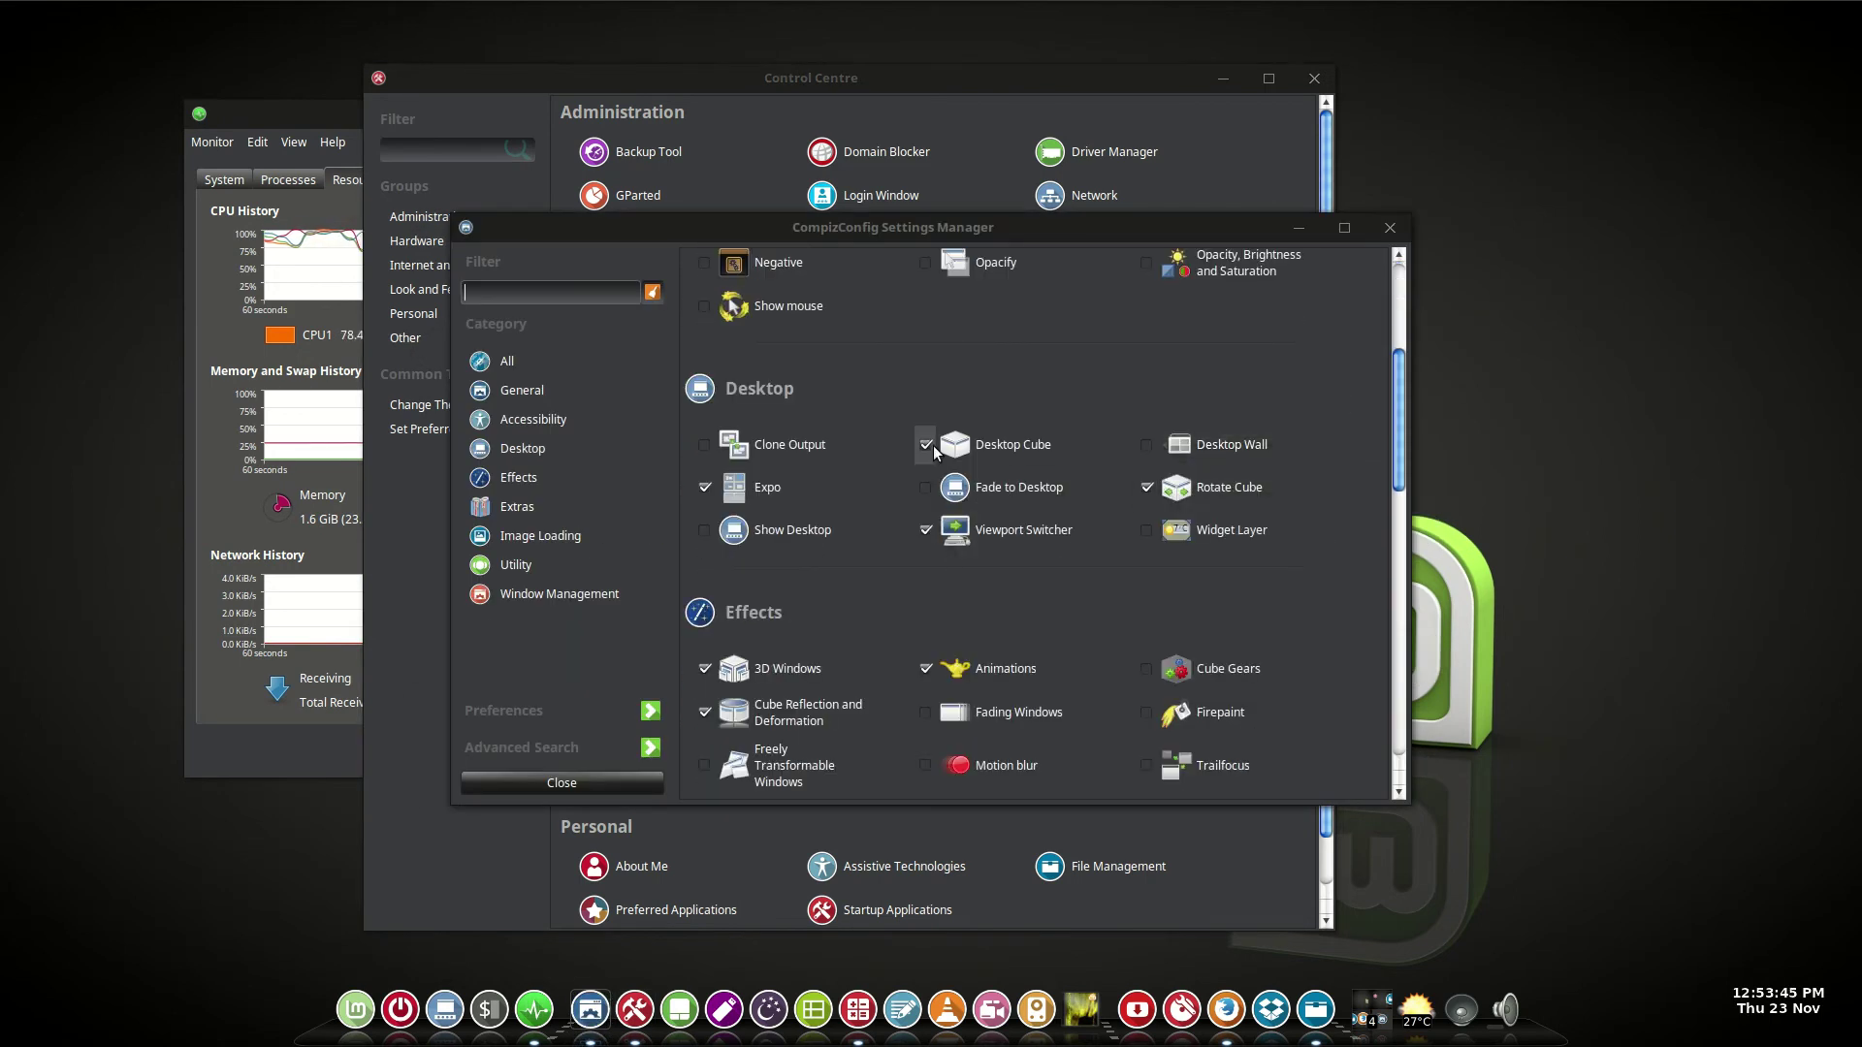
scroll(1314, 500, "down", 3)
scroll(1324, 508, "down", 7)
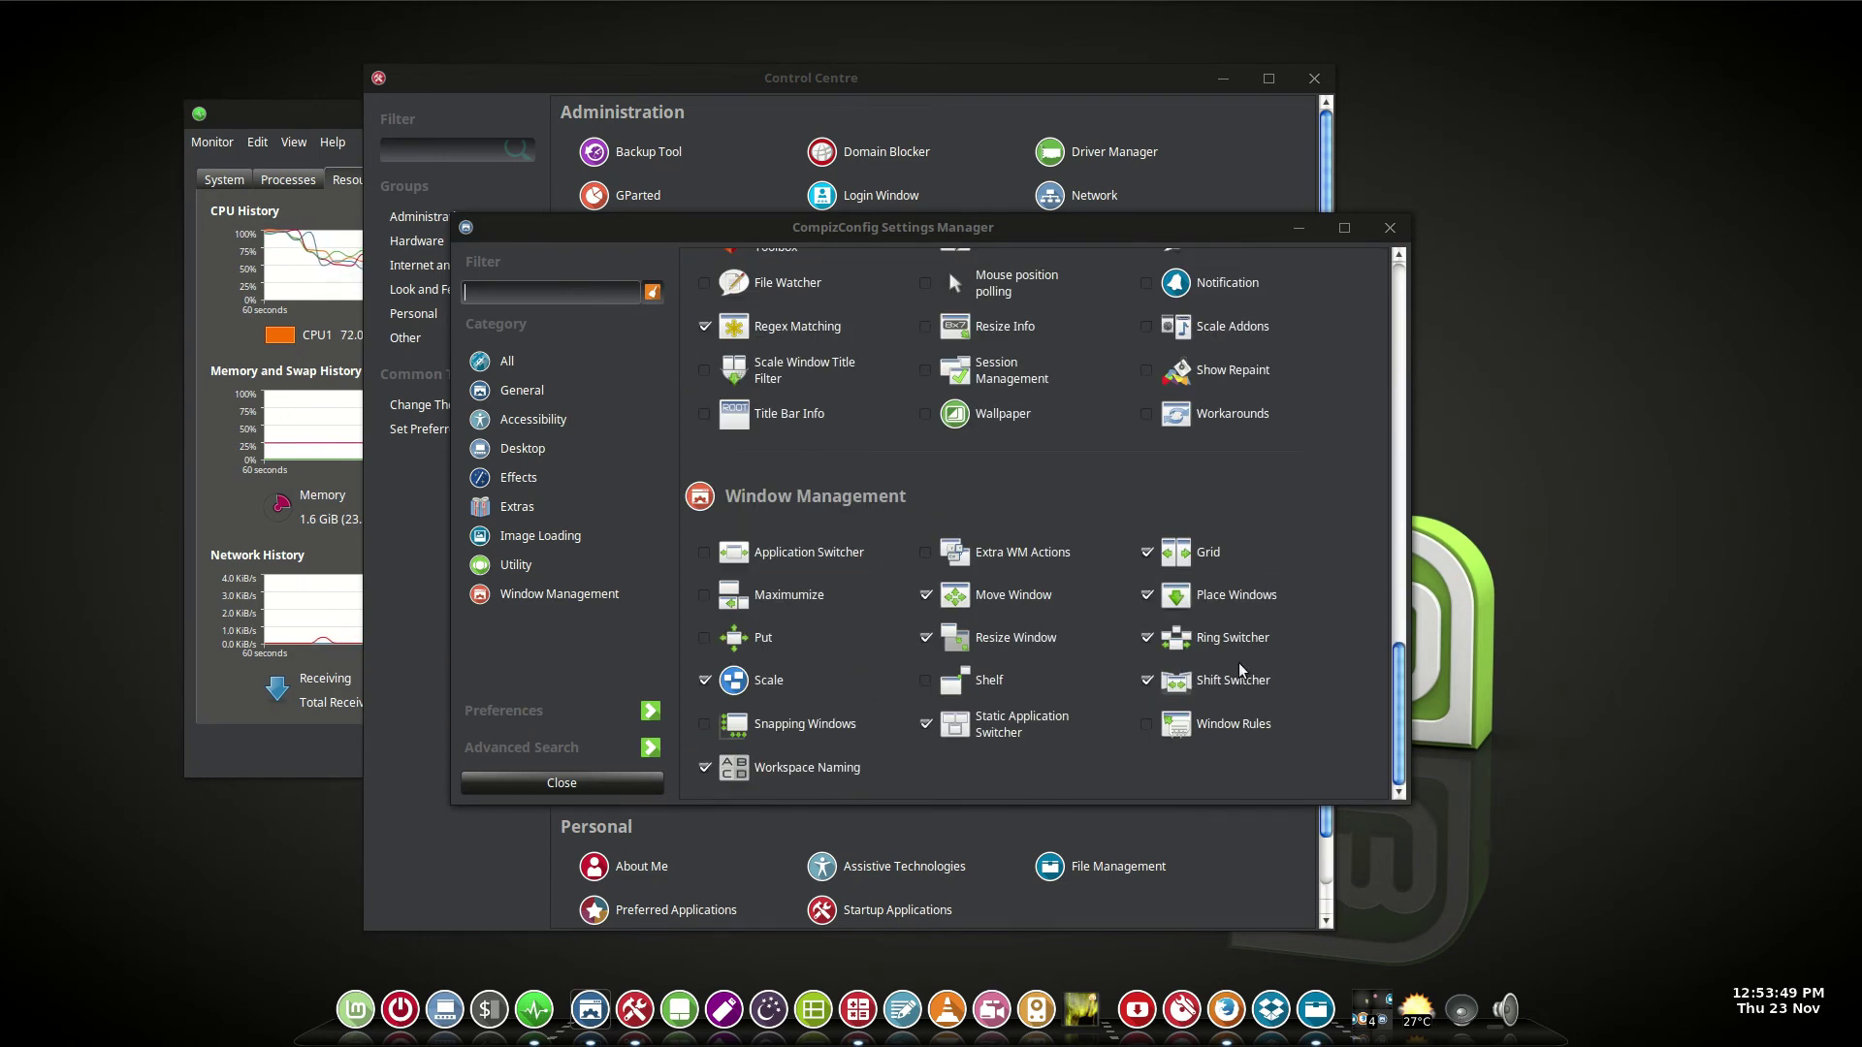
left_click(1286, 684)
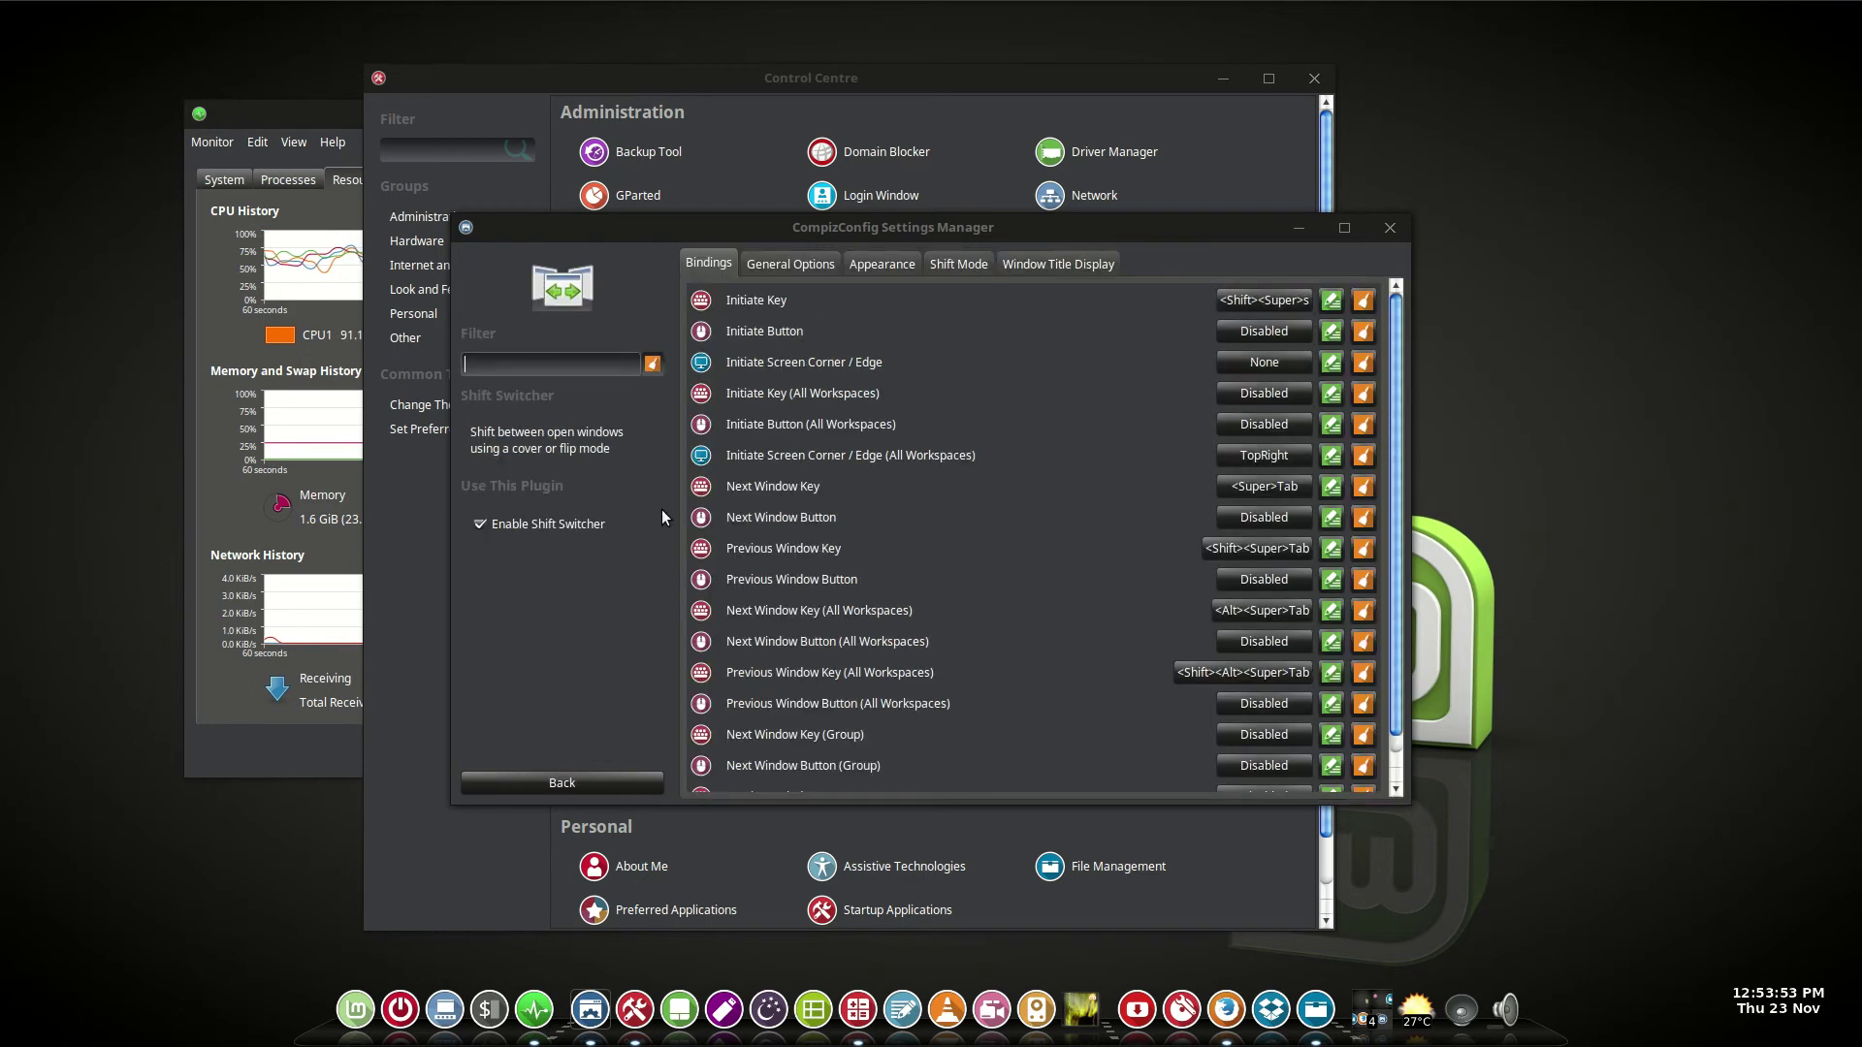
left_click(957, 264)
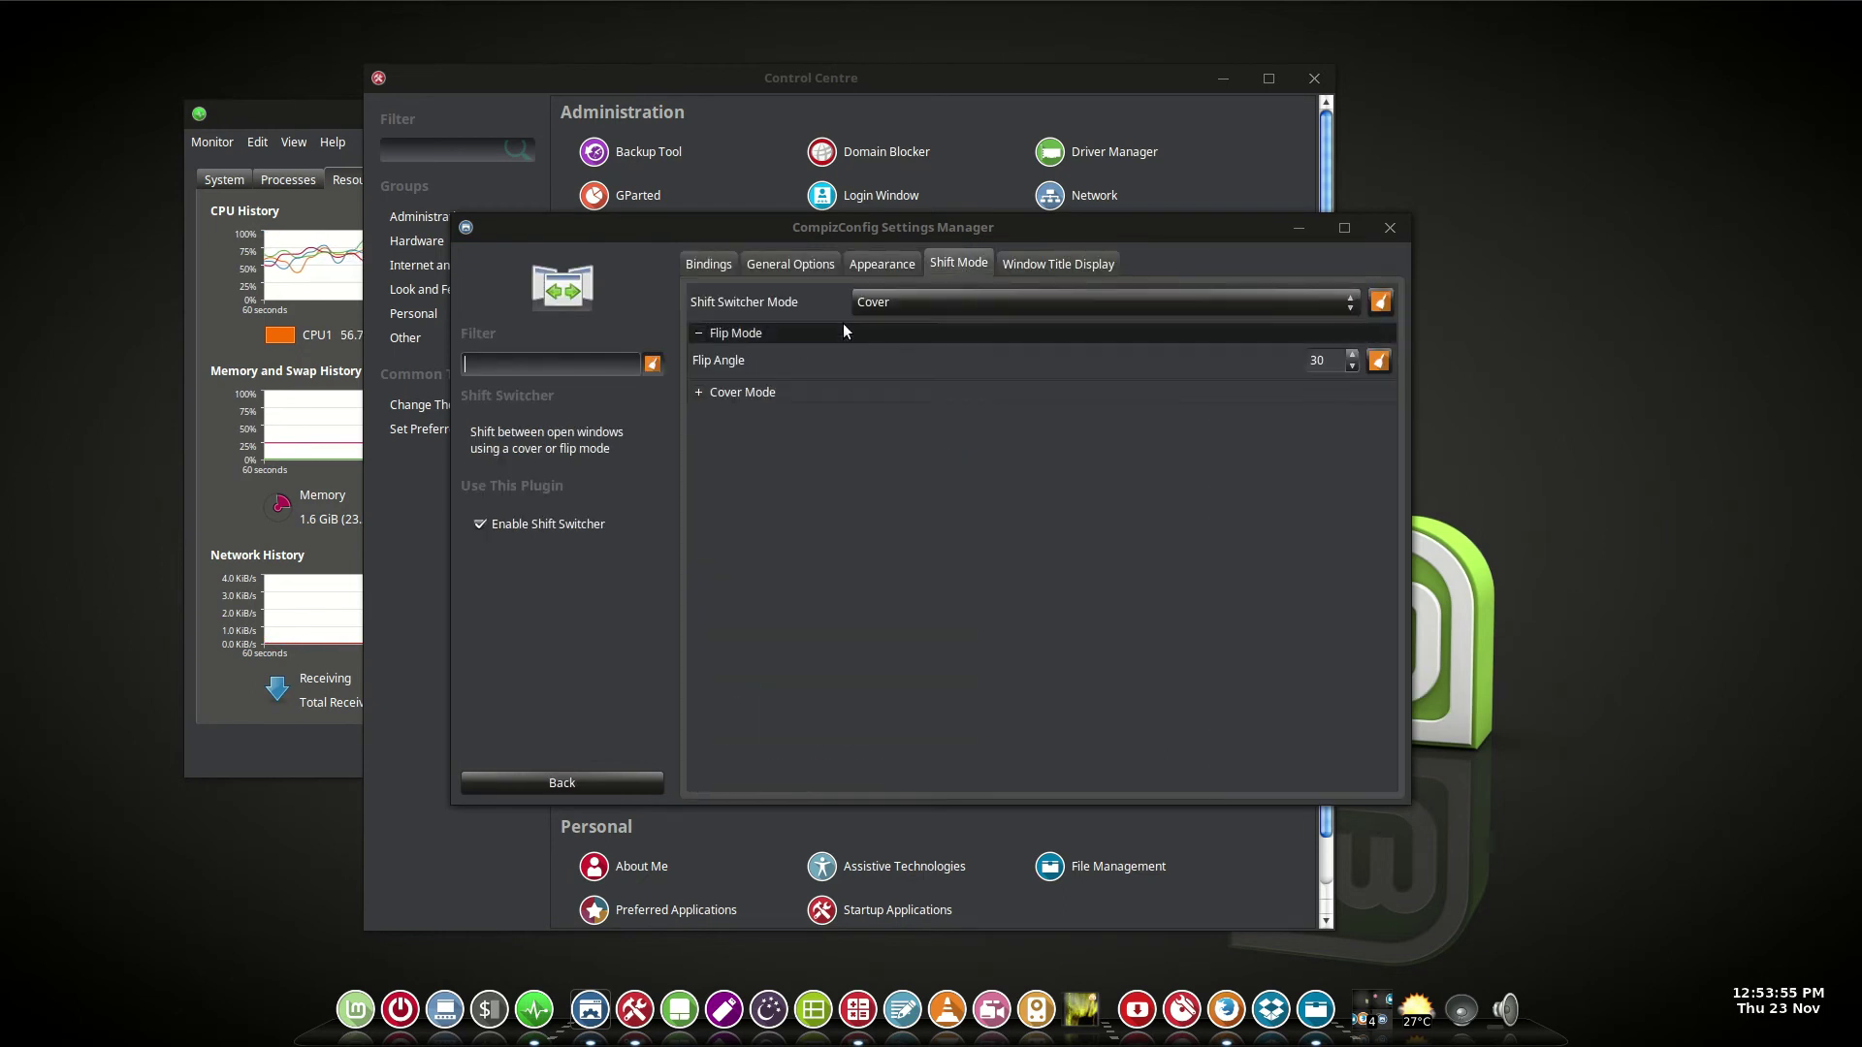
left_click(927, 306)
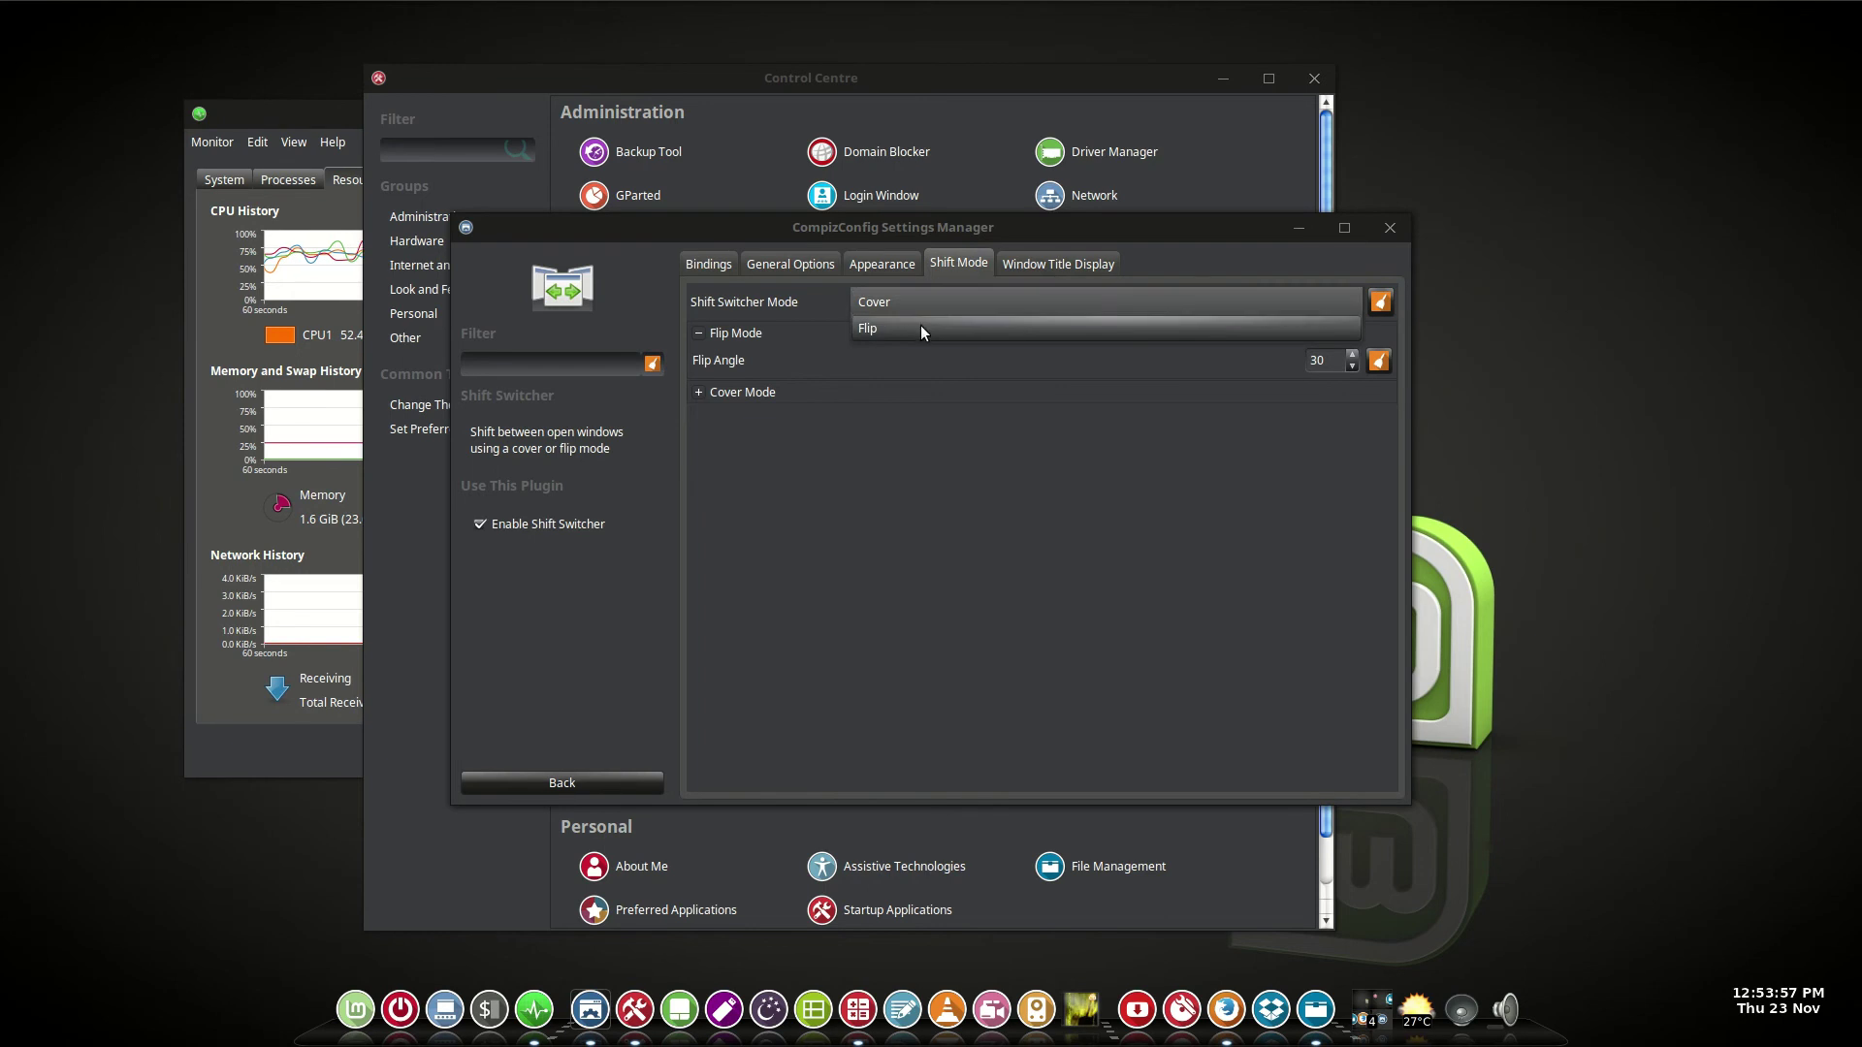
Set the Shift Switcher mode to Flip and preview it with Super+Tab
left_click(922, 322)
key("super+Tab")
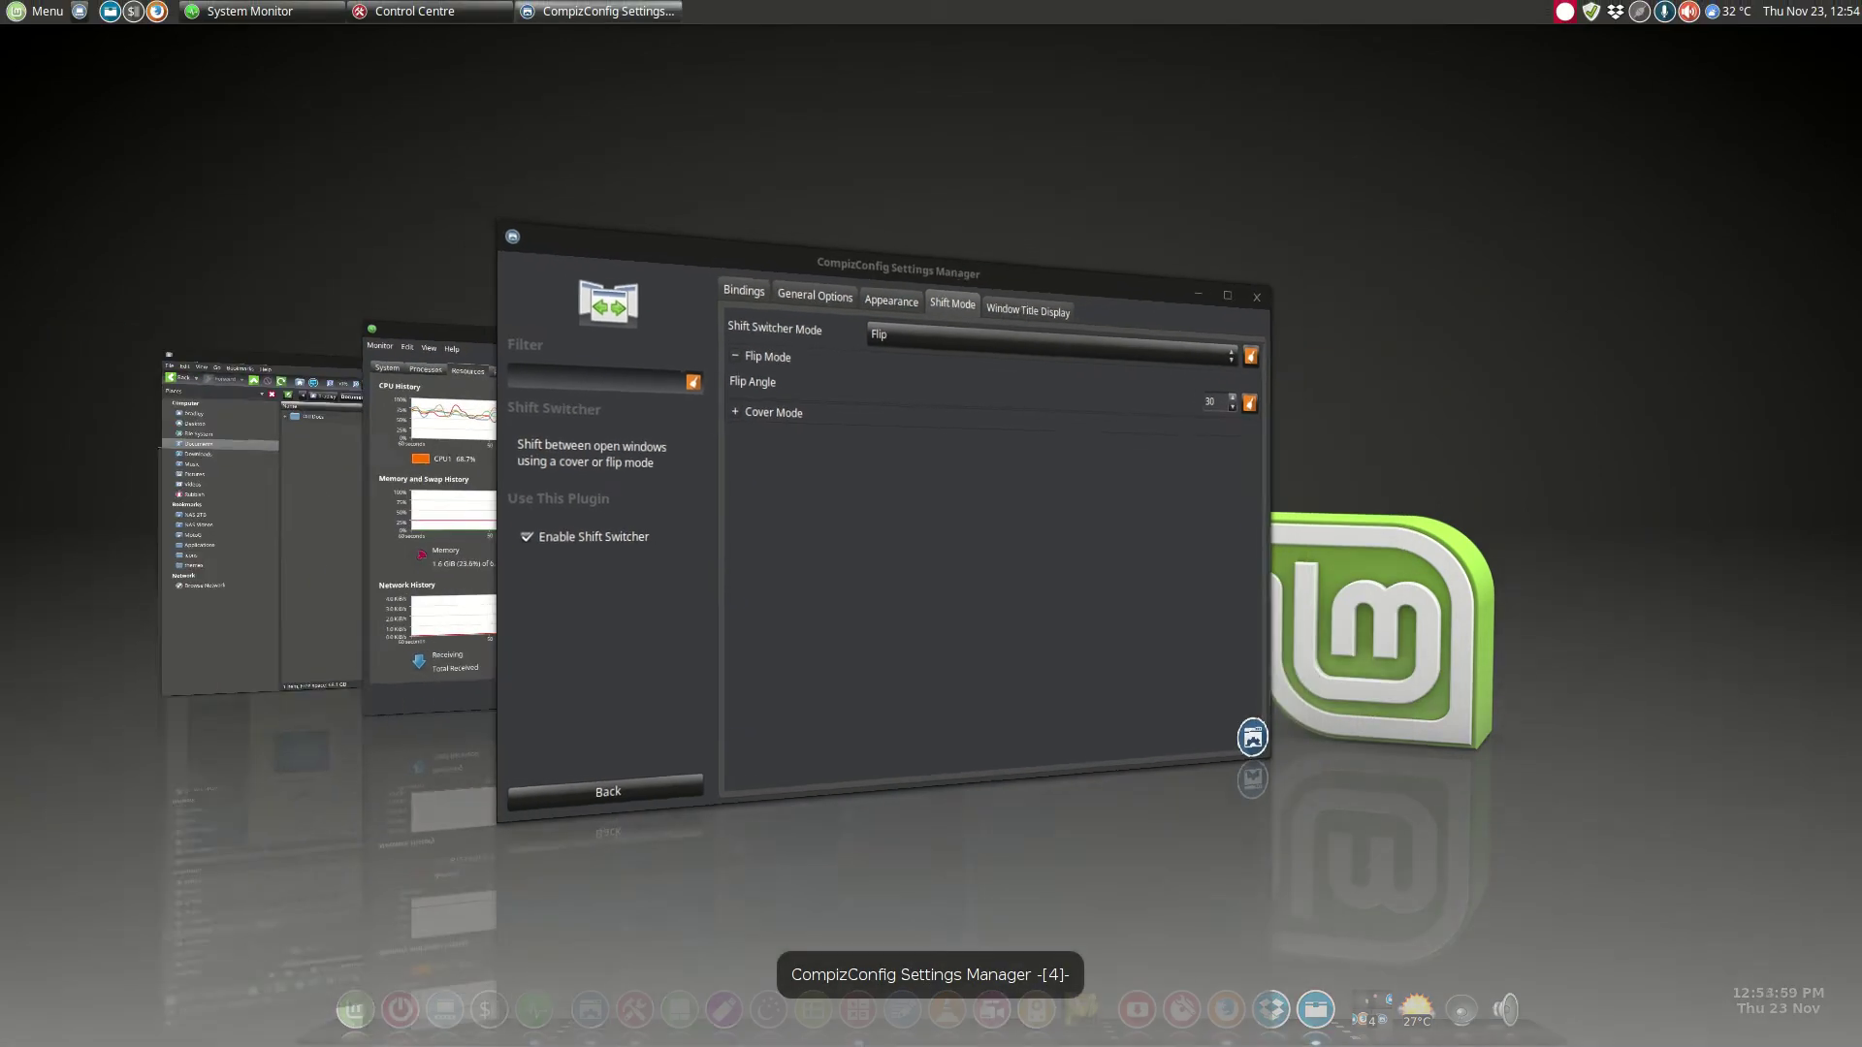
key("super+Tab")
key("super+Tab")
key("super+Tab")
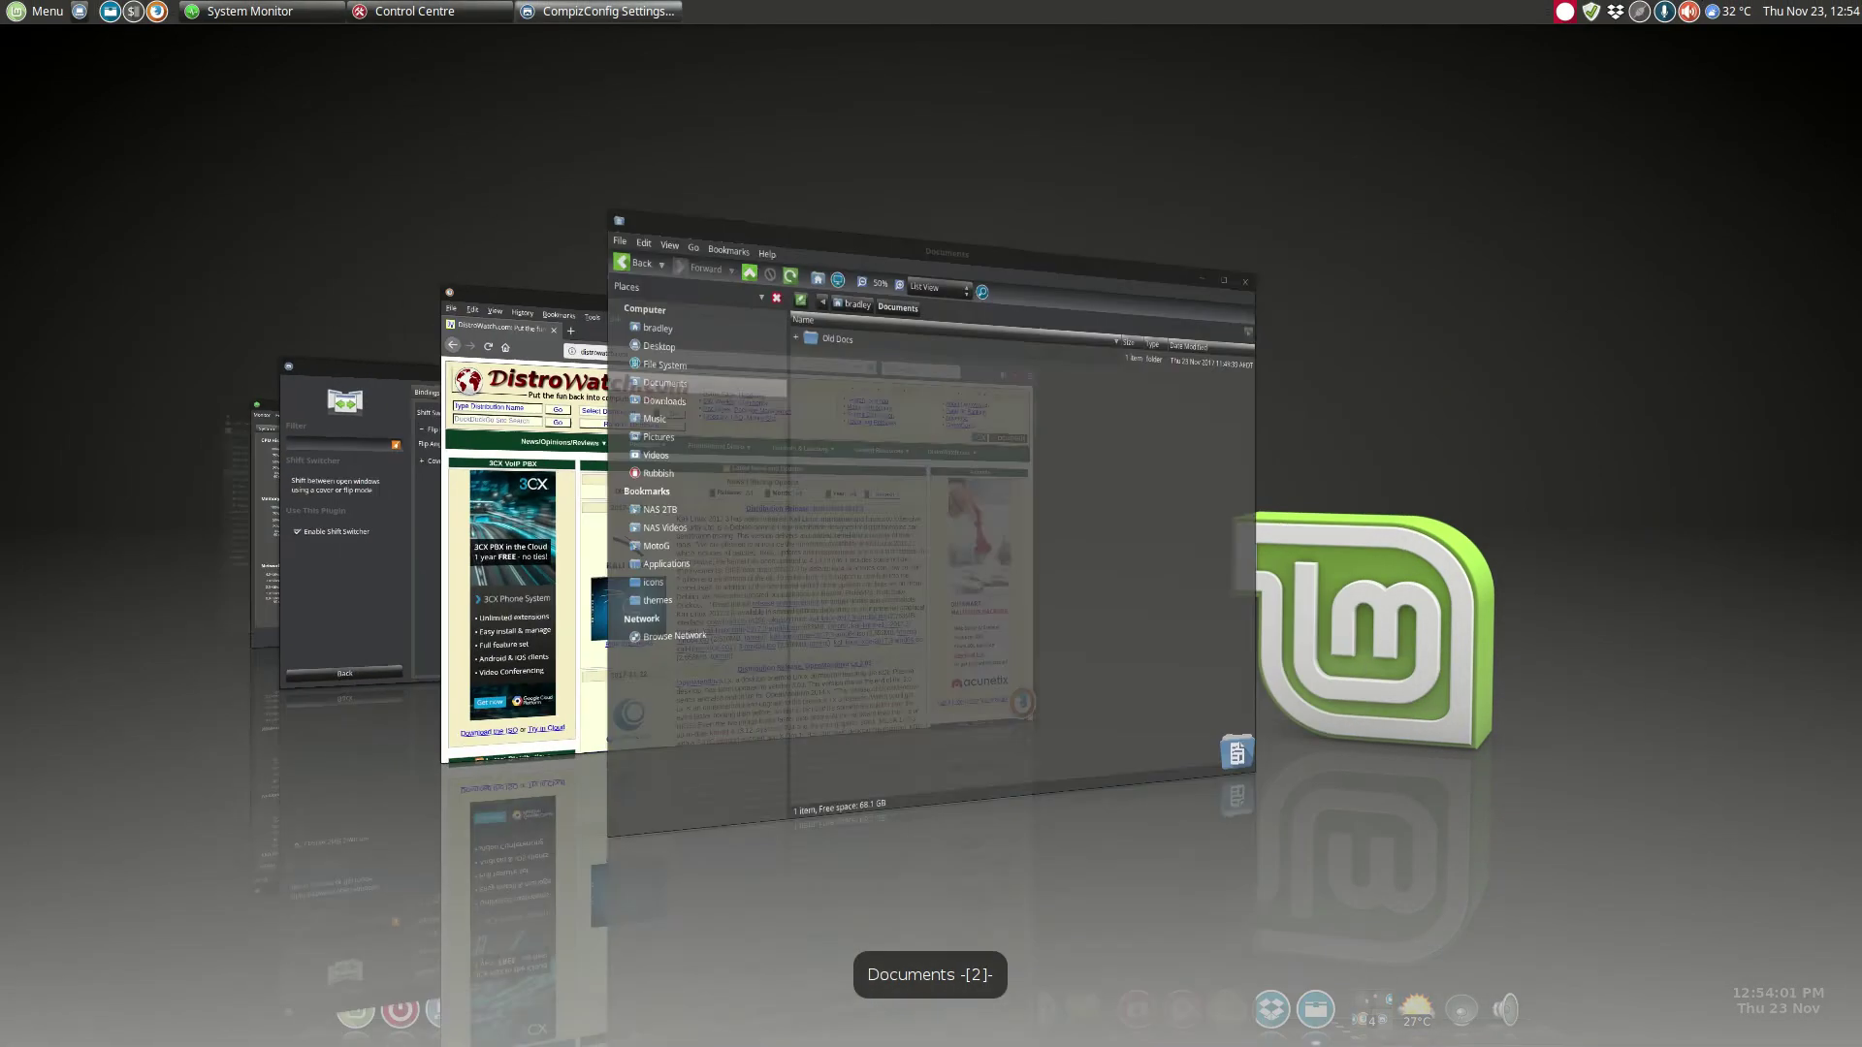
key("super+Tab")
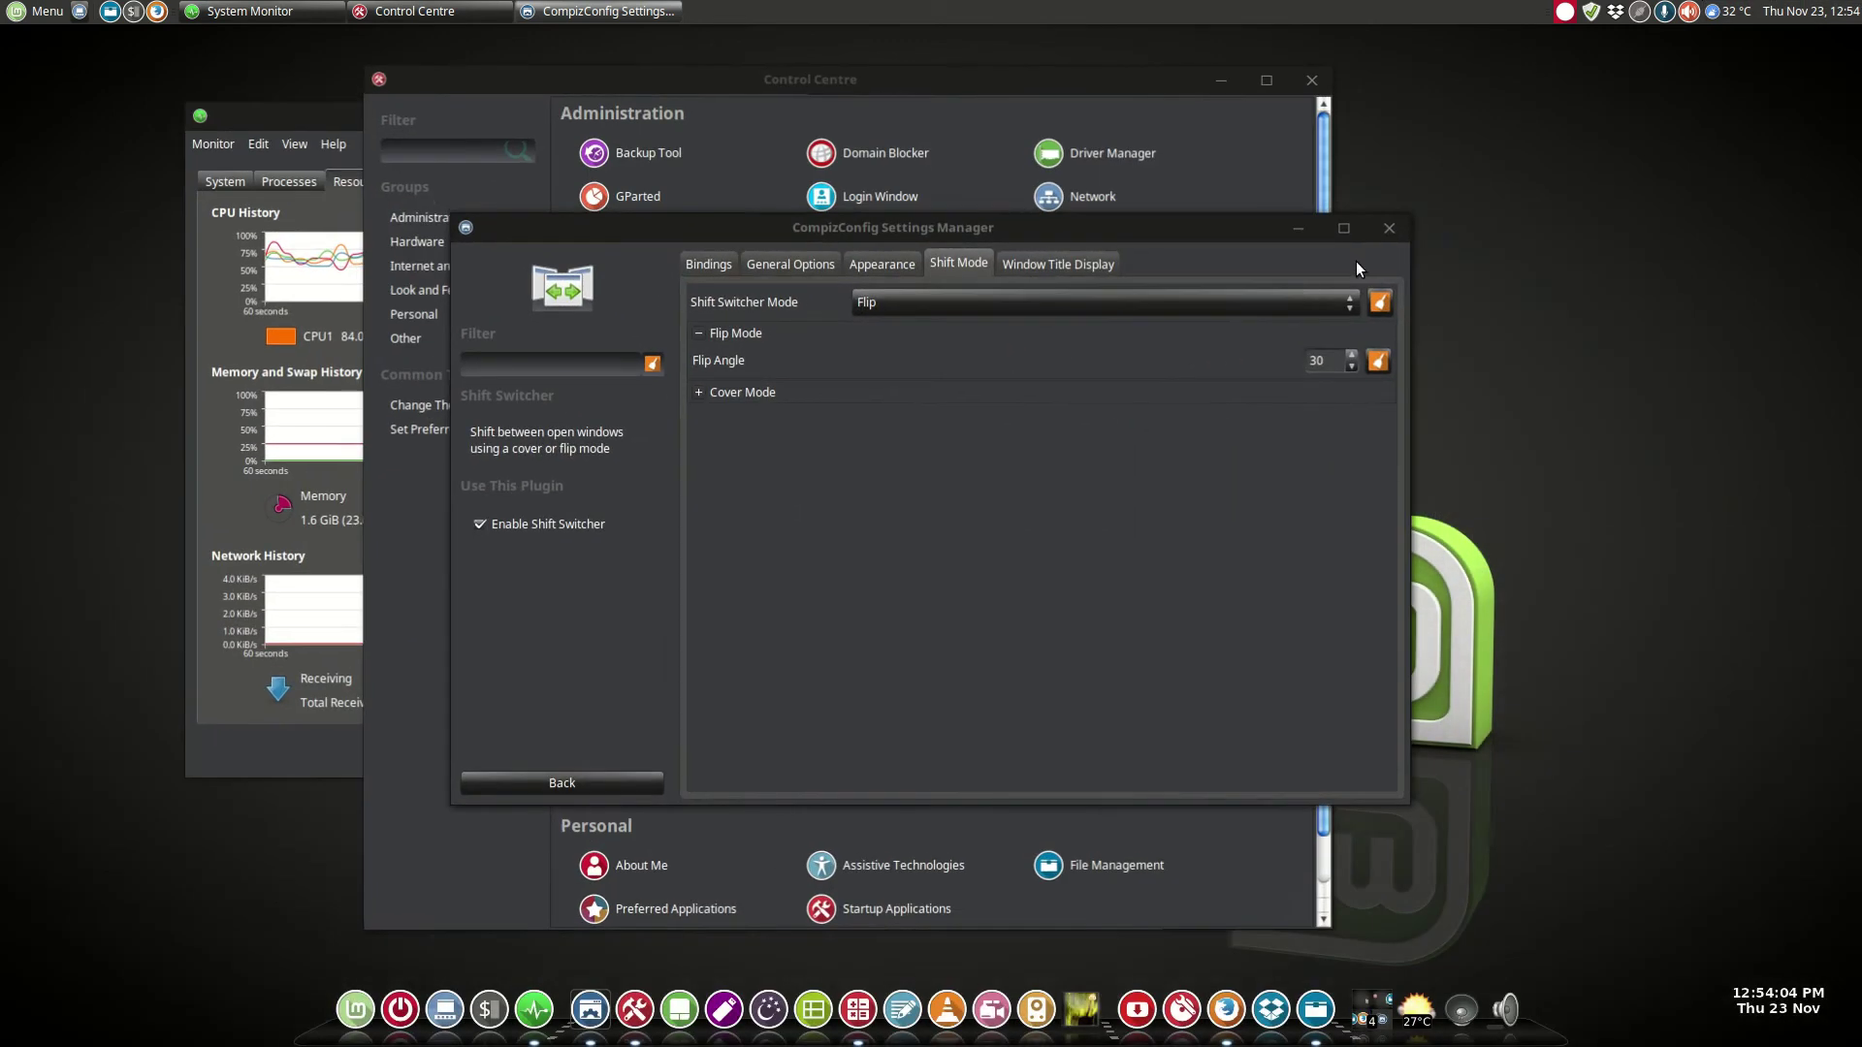
Return the switcher mode to Cover and go back to the top of the plugin list
left_click(1187, 304)
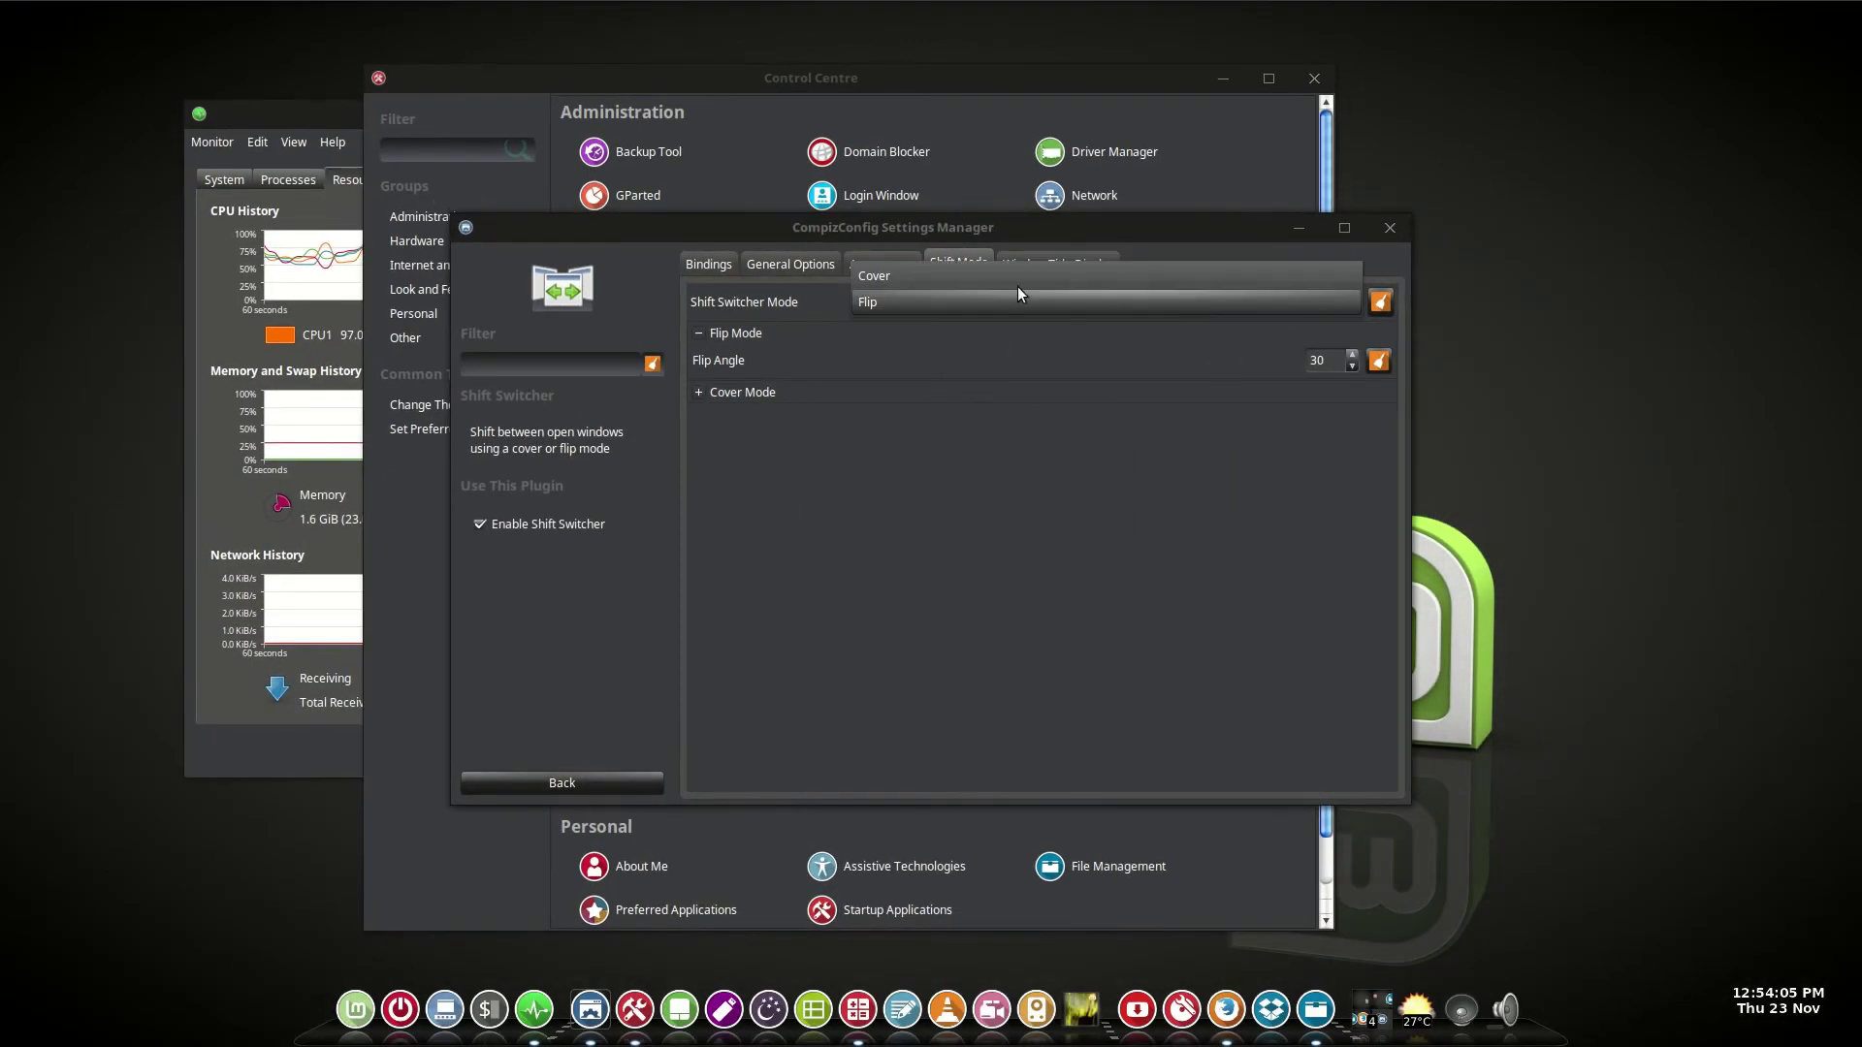
left_click(980, 270)
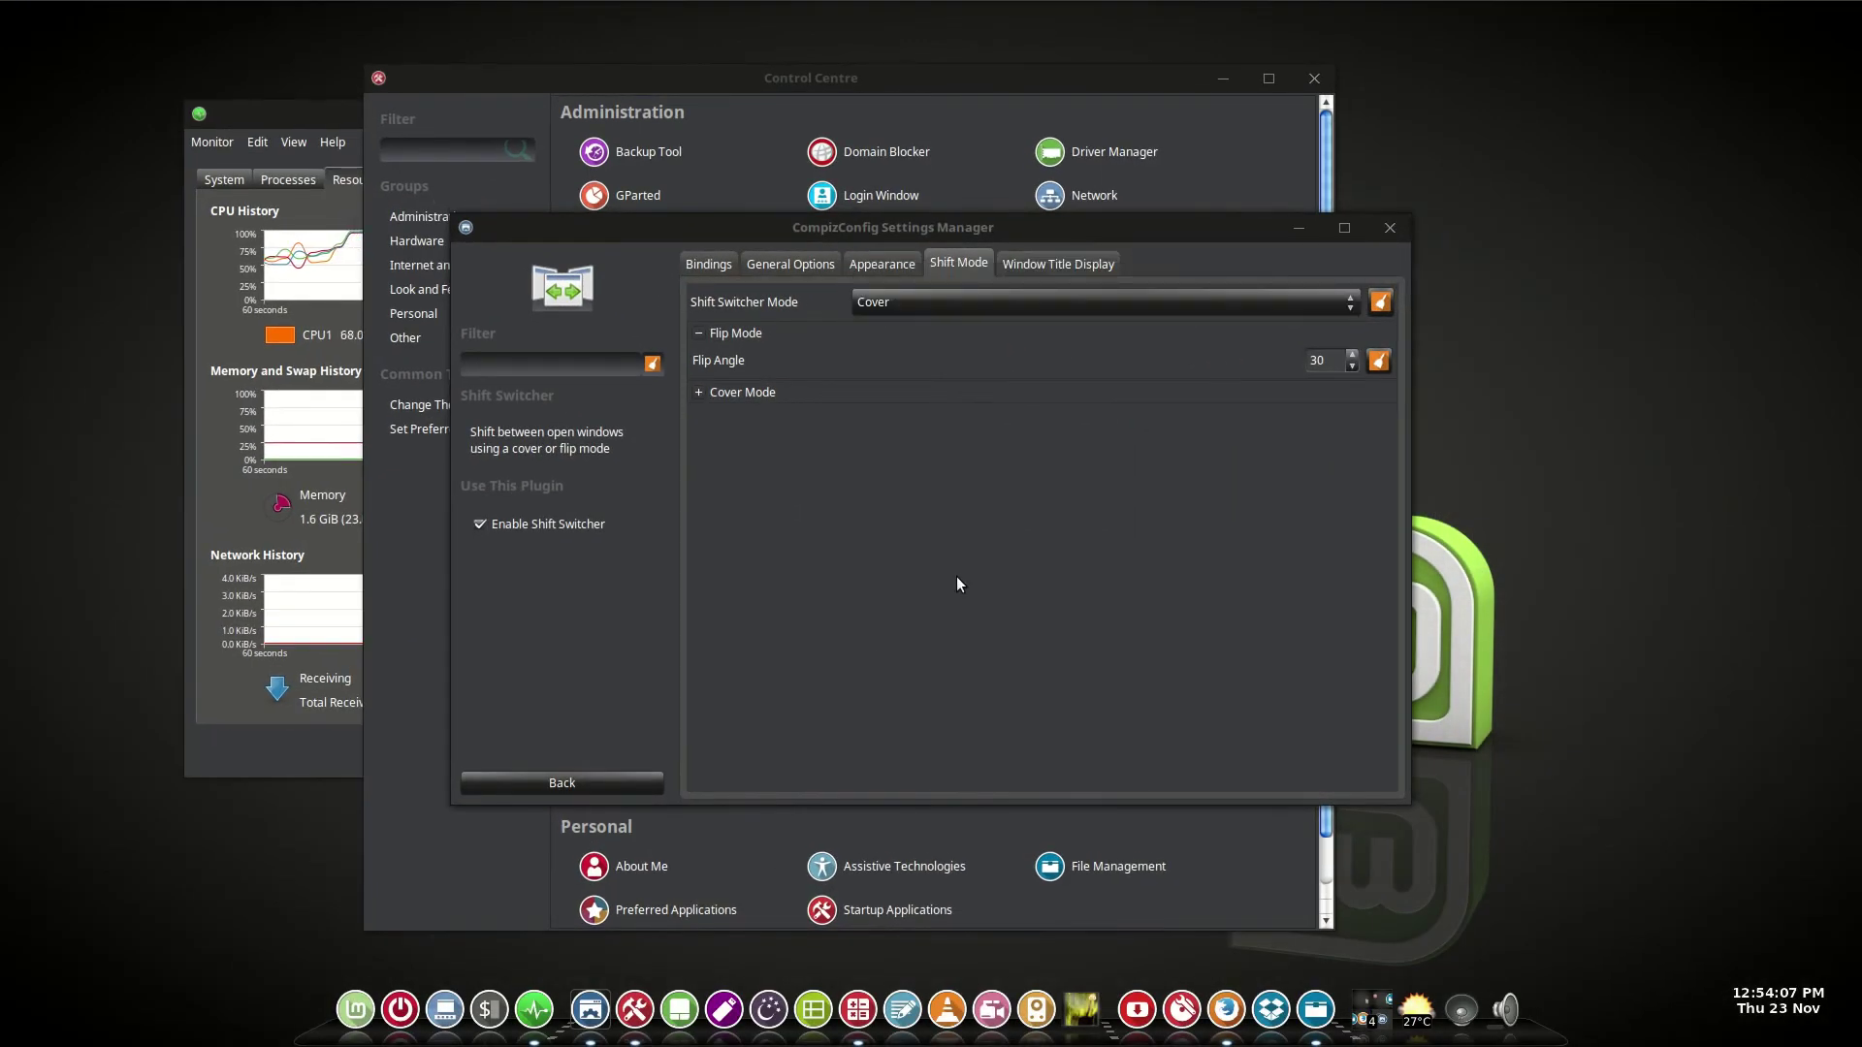
left_click(575, 783)
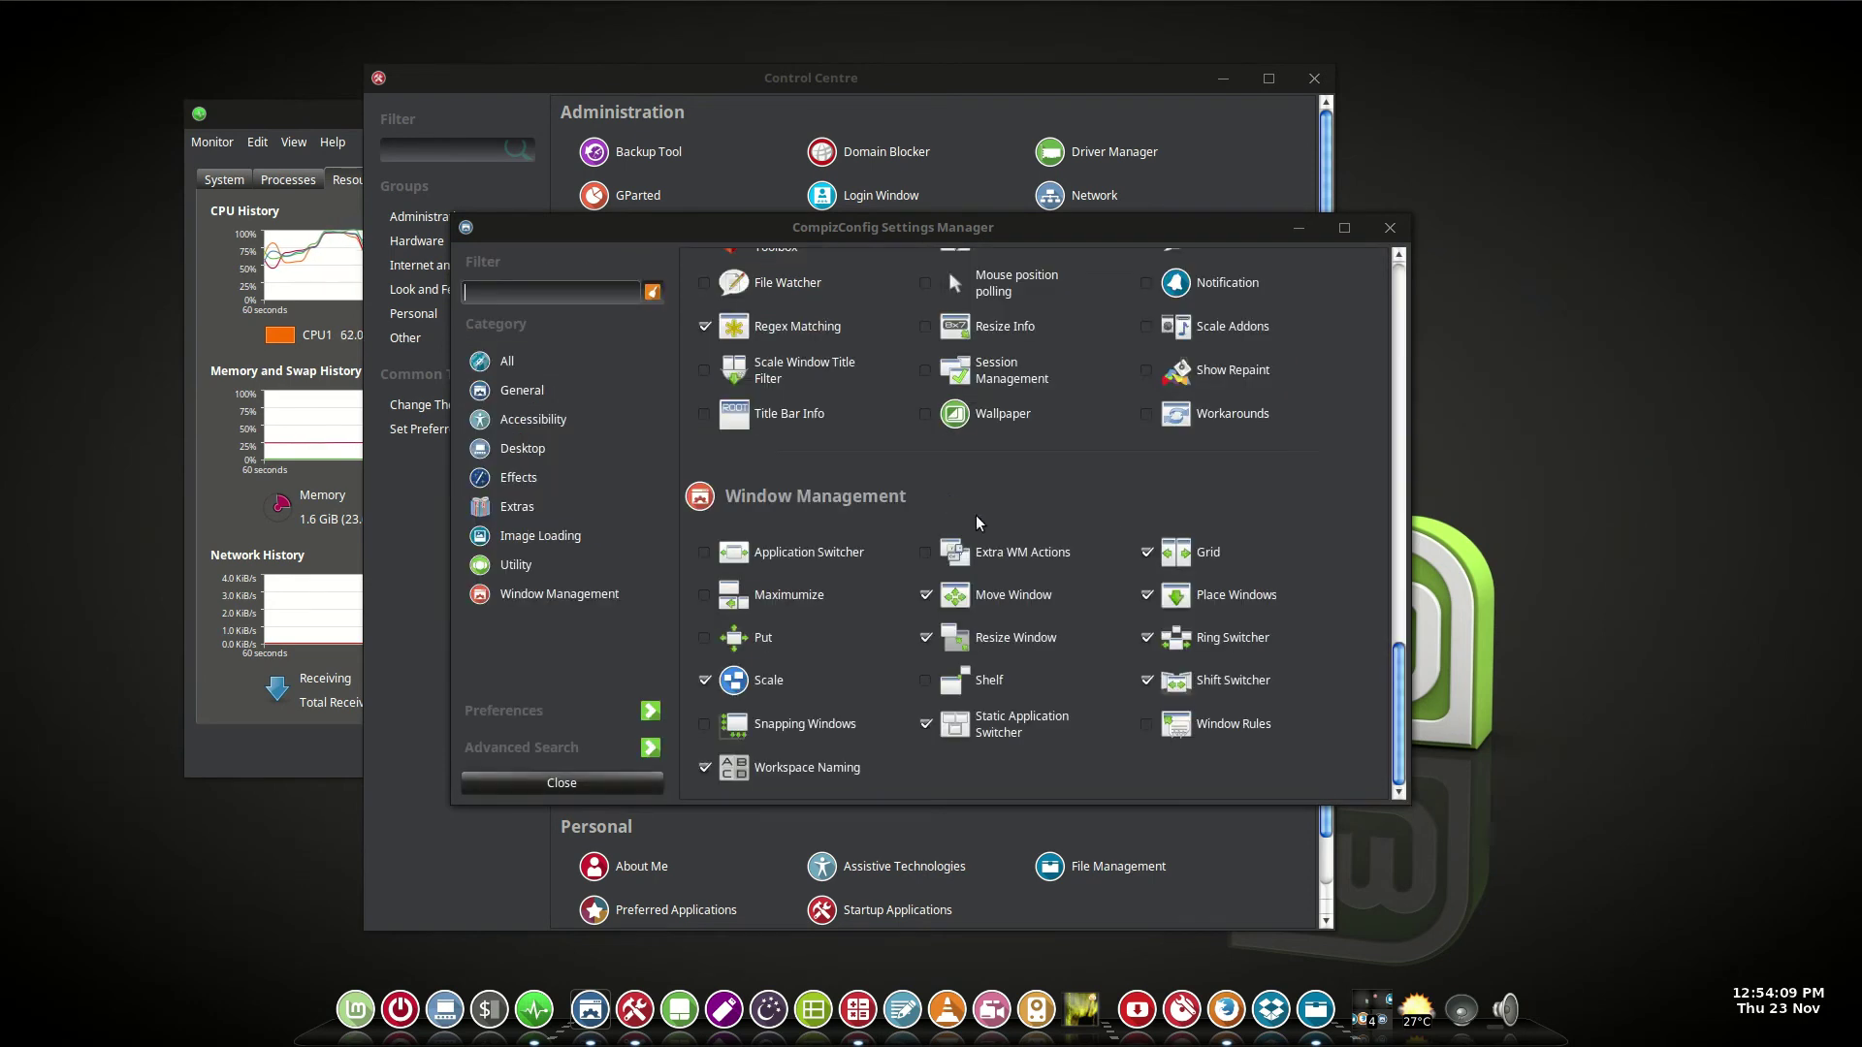
scroll(1338, 655, "up", 10)
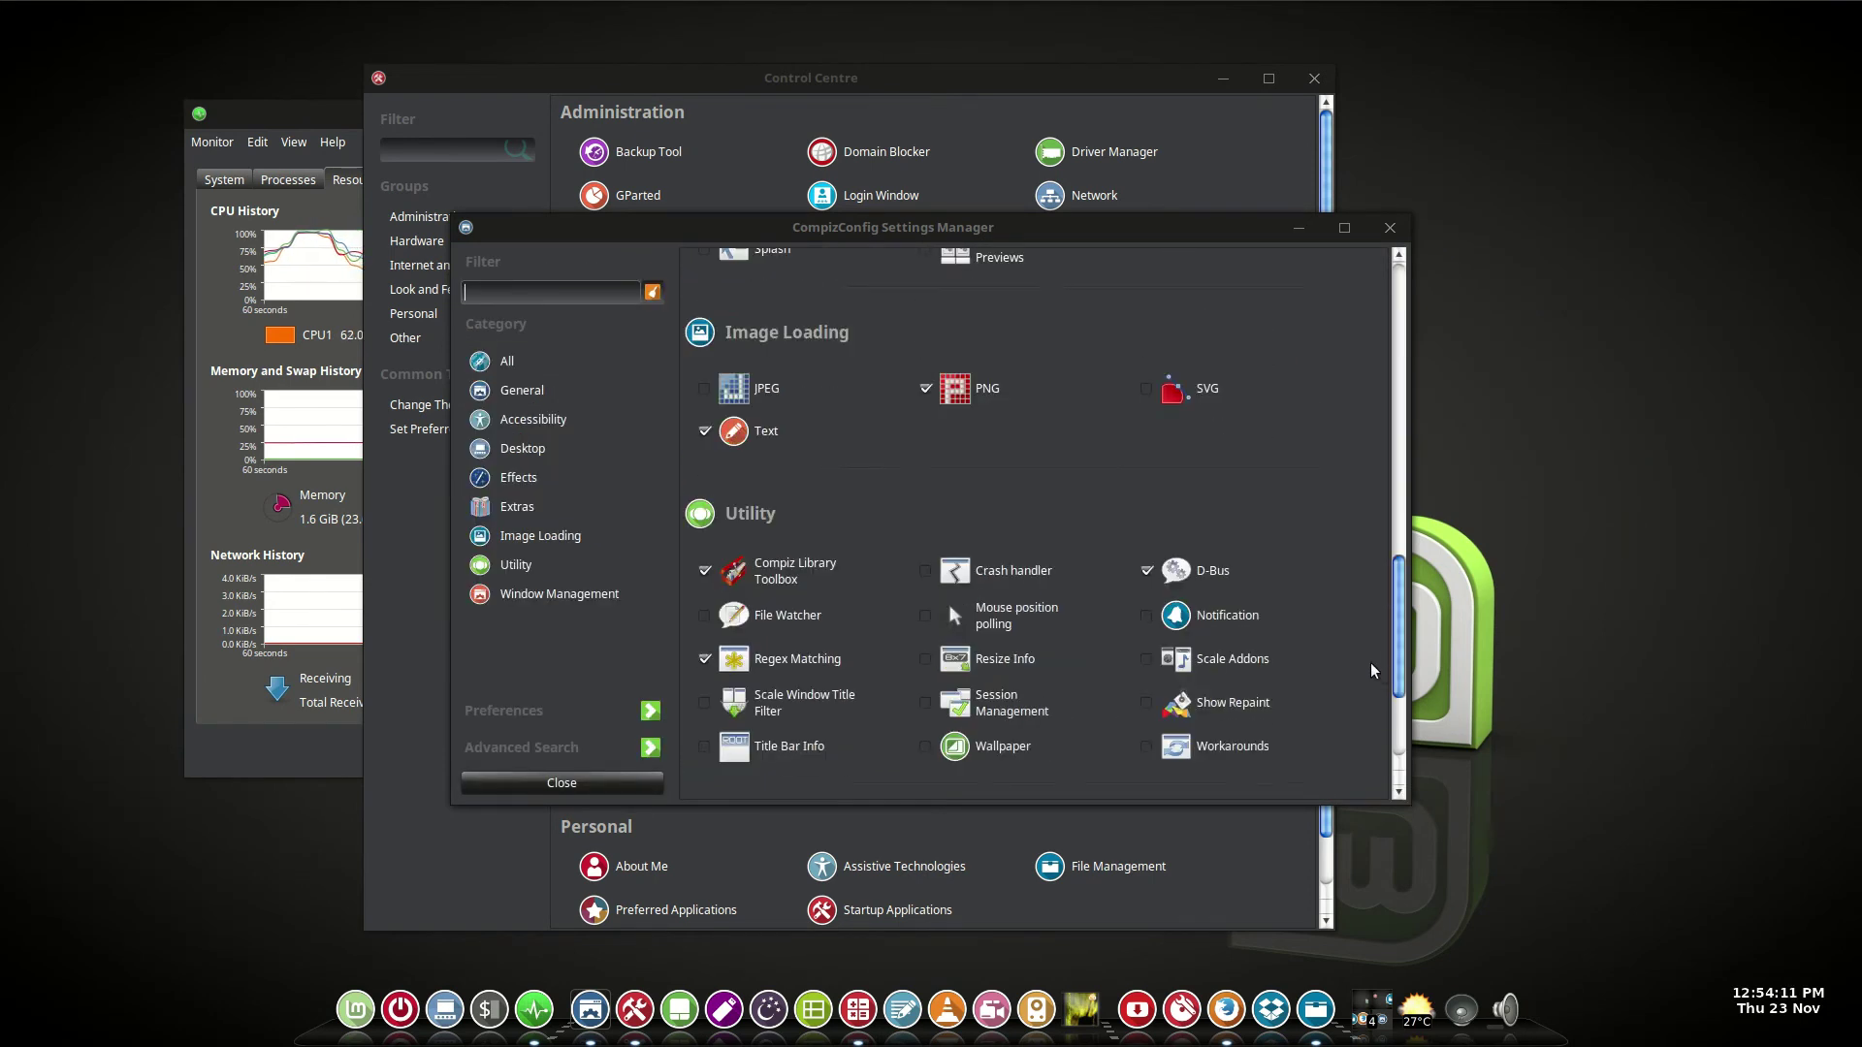
scroll(1338, 655, "up", 4)
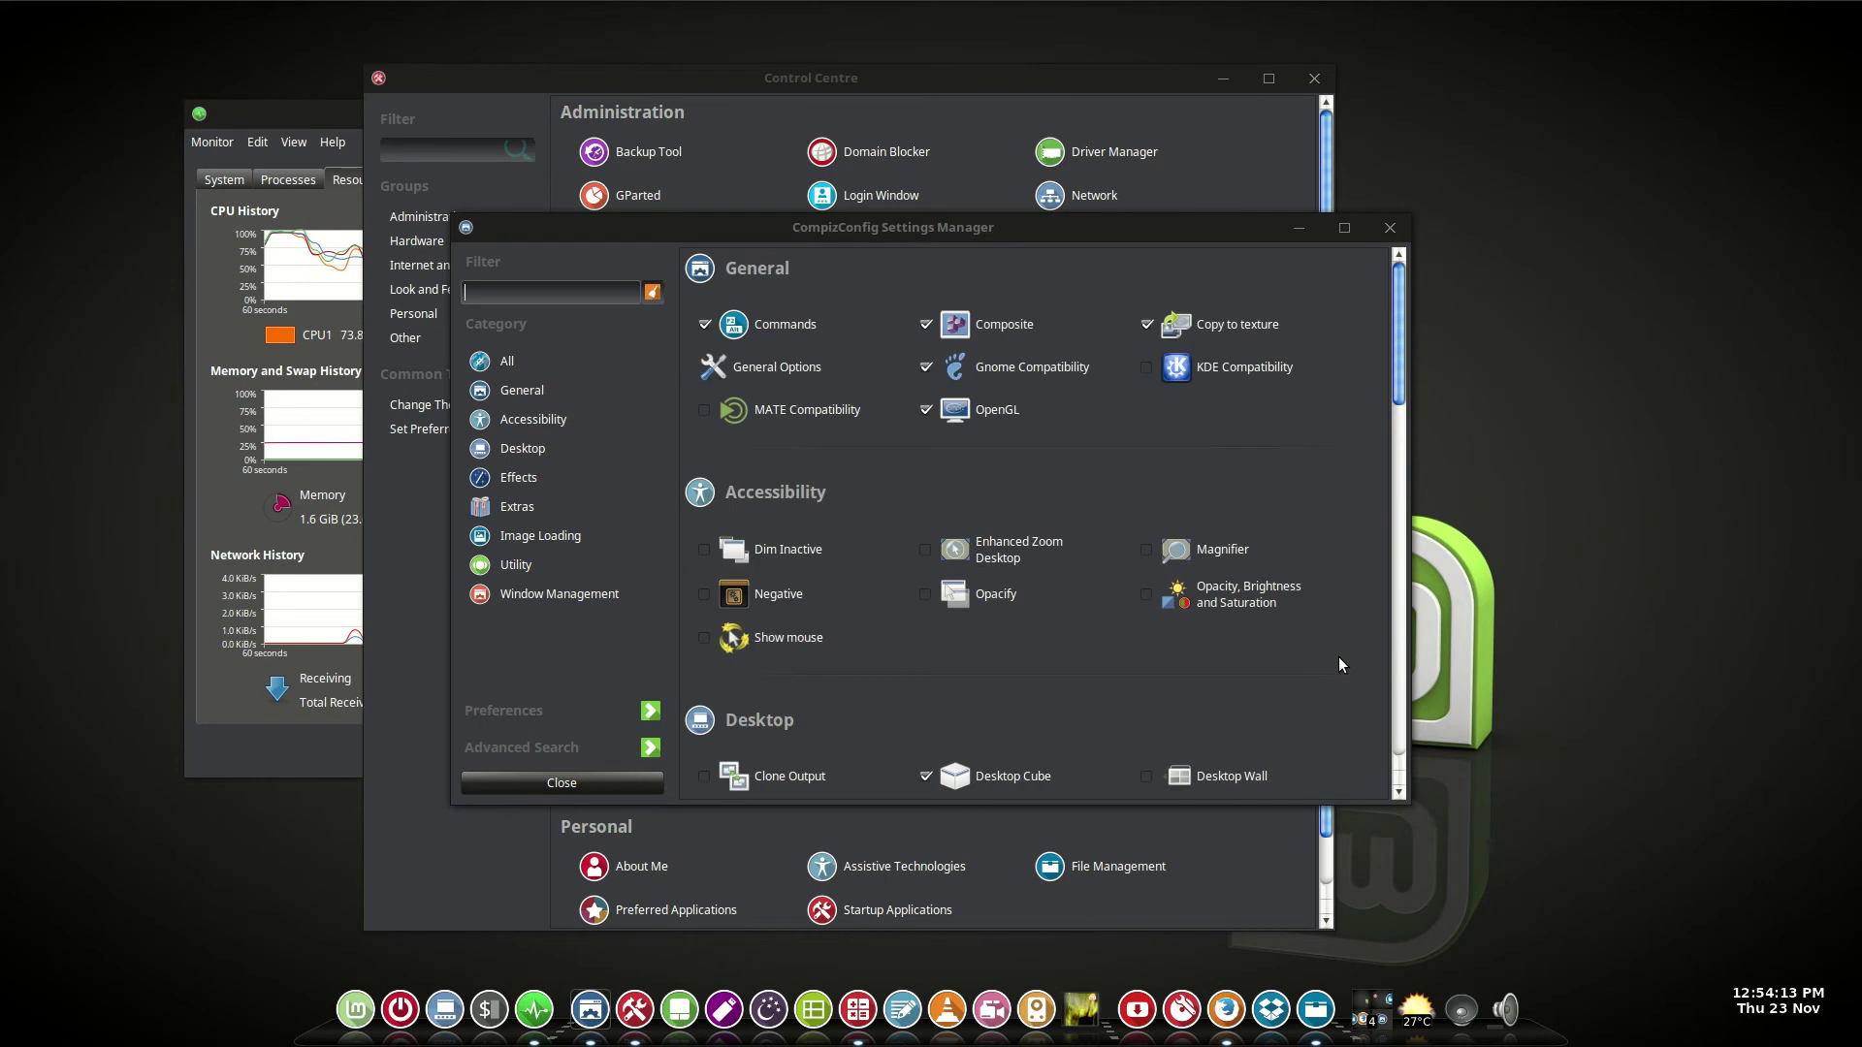
Move aside and close CompizConfig, shift Control Centre right, and raise it over System Monitor
left_click_drag(1126, 231, 1297, 266)
left_click(1563, 262)
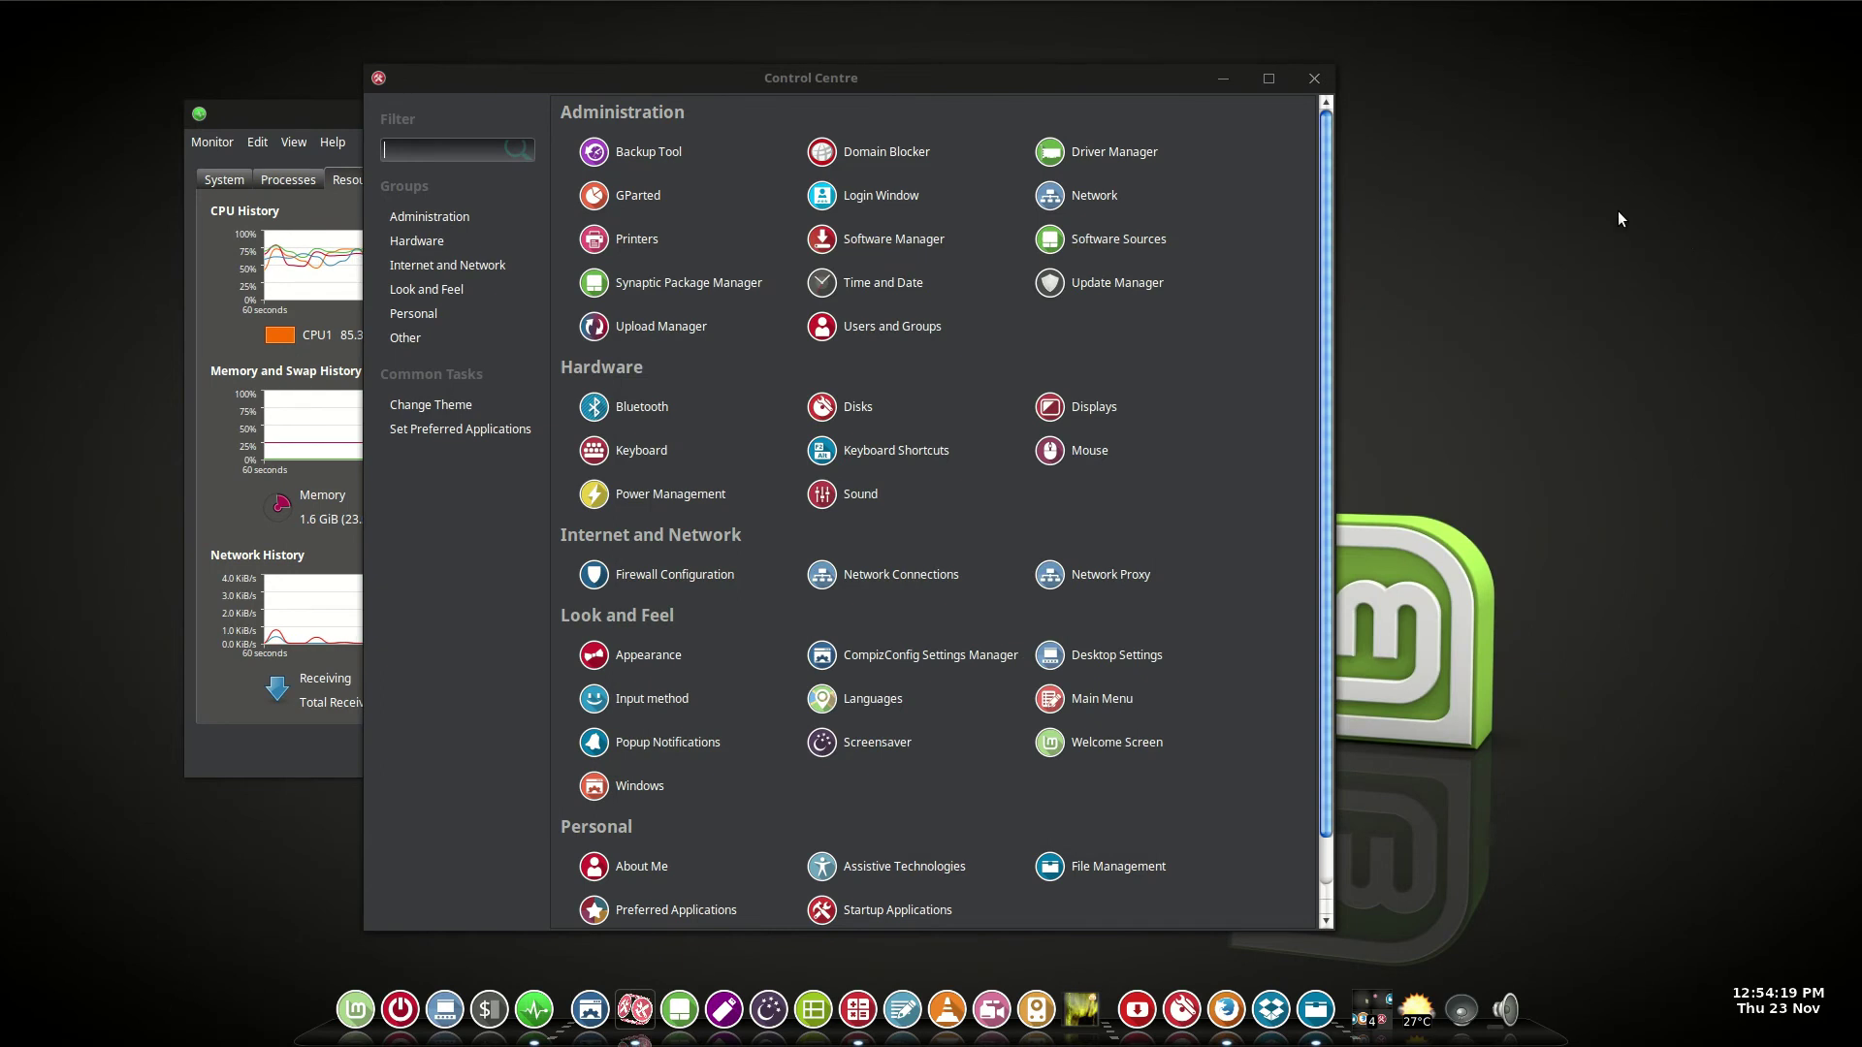
left_click_drag(689, 71, 914, 66)
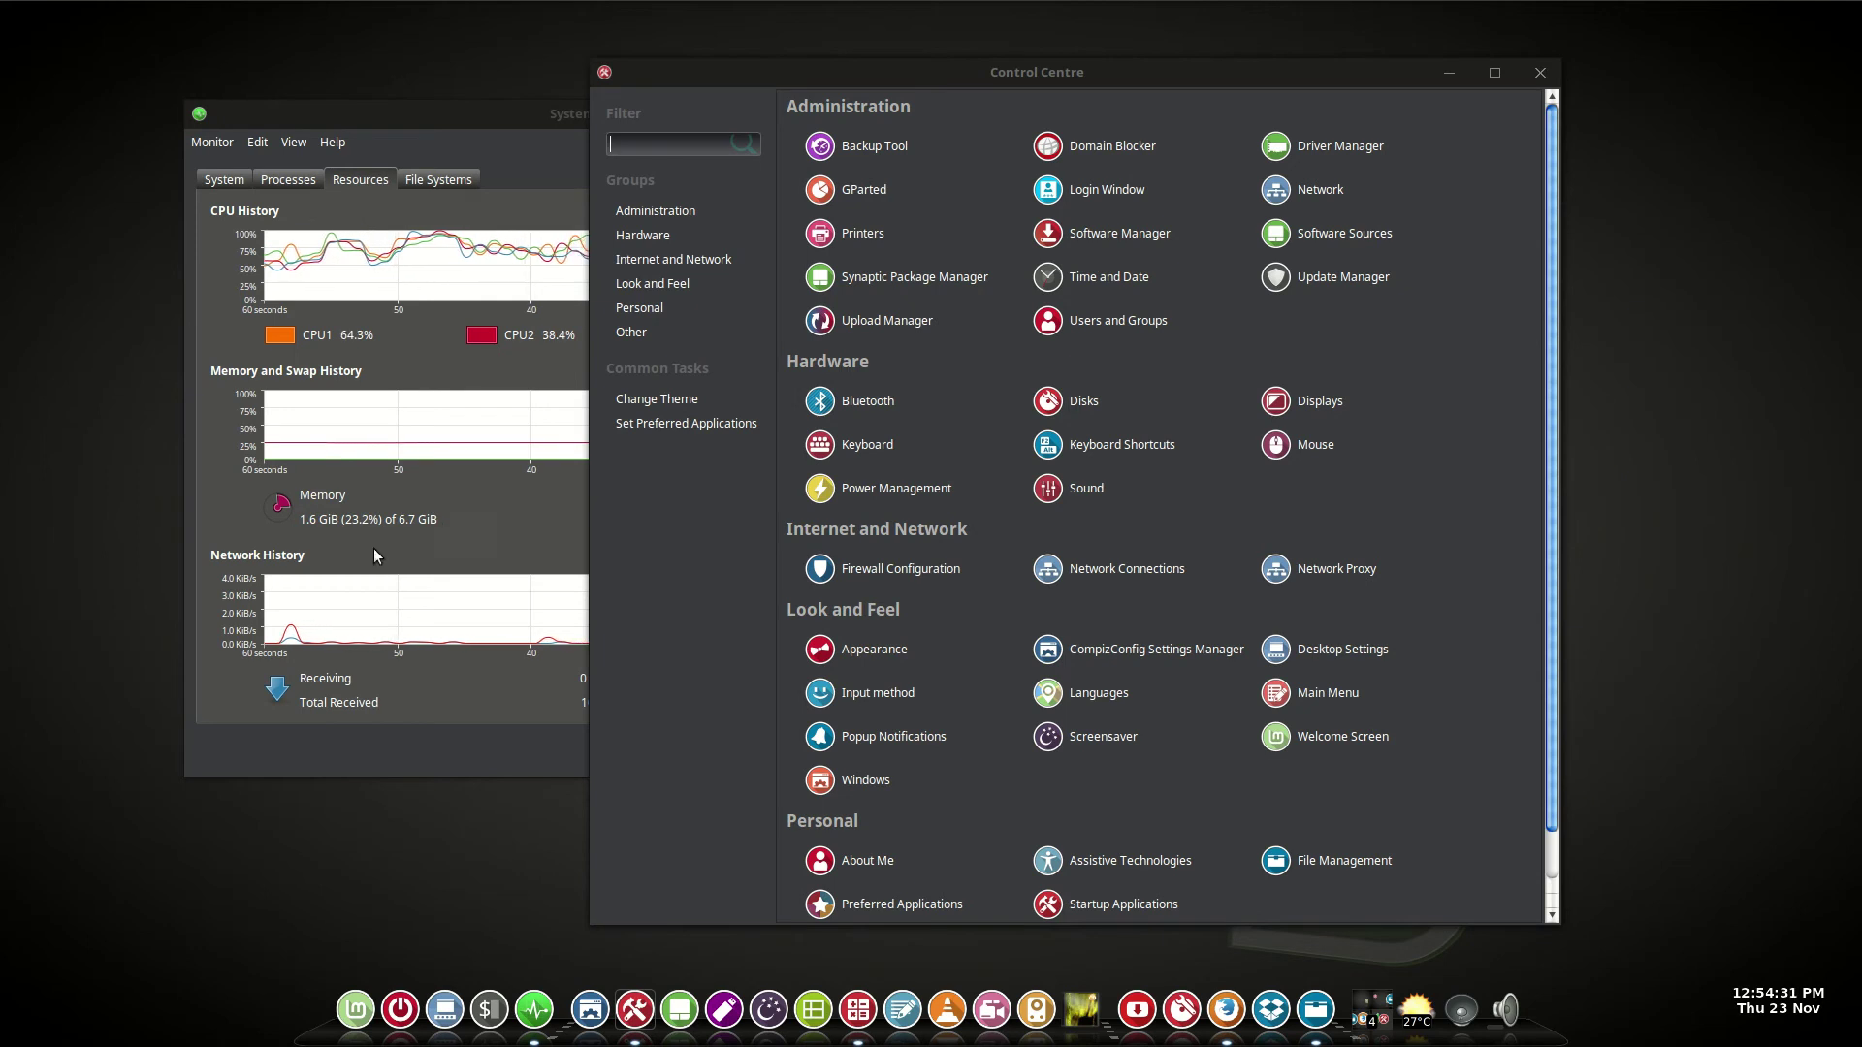
left_click(478, 520)
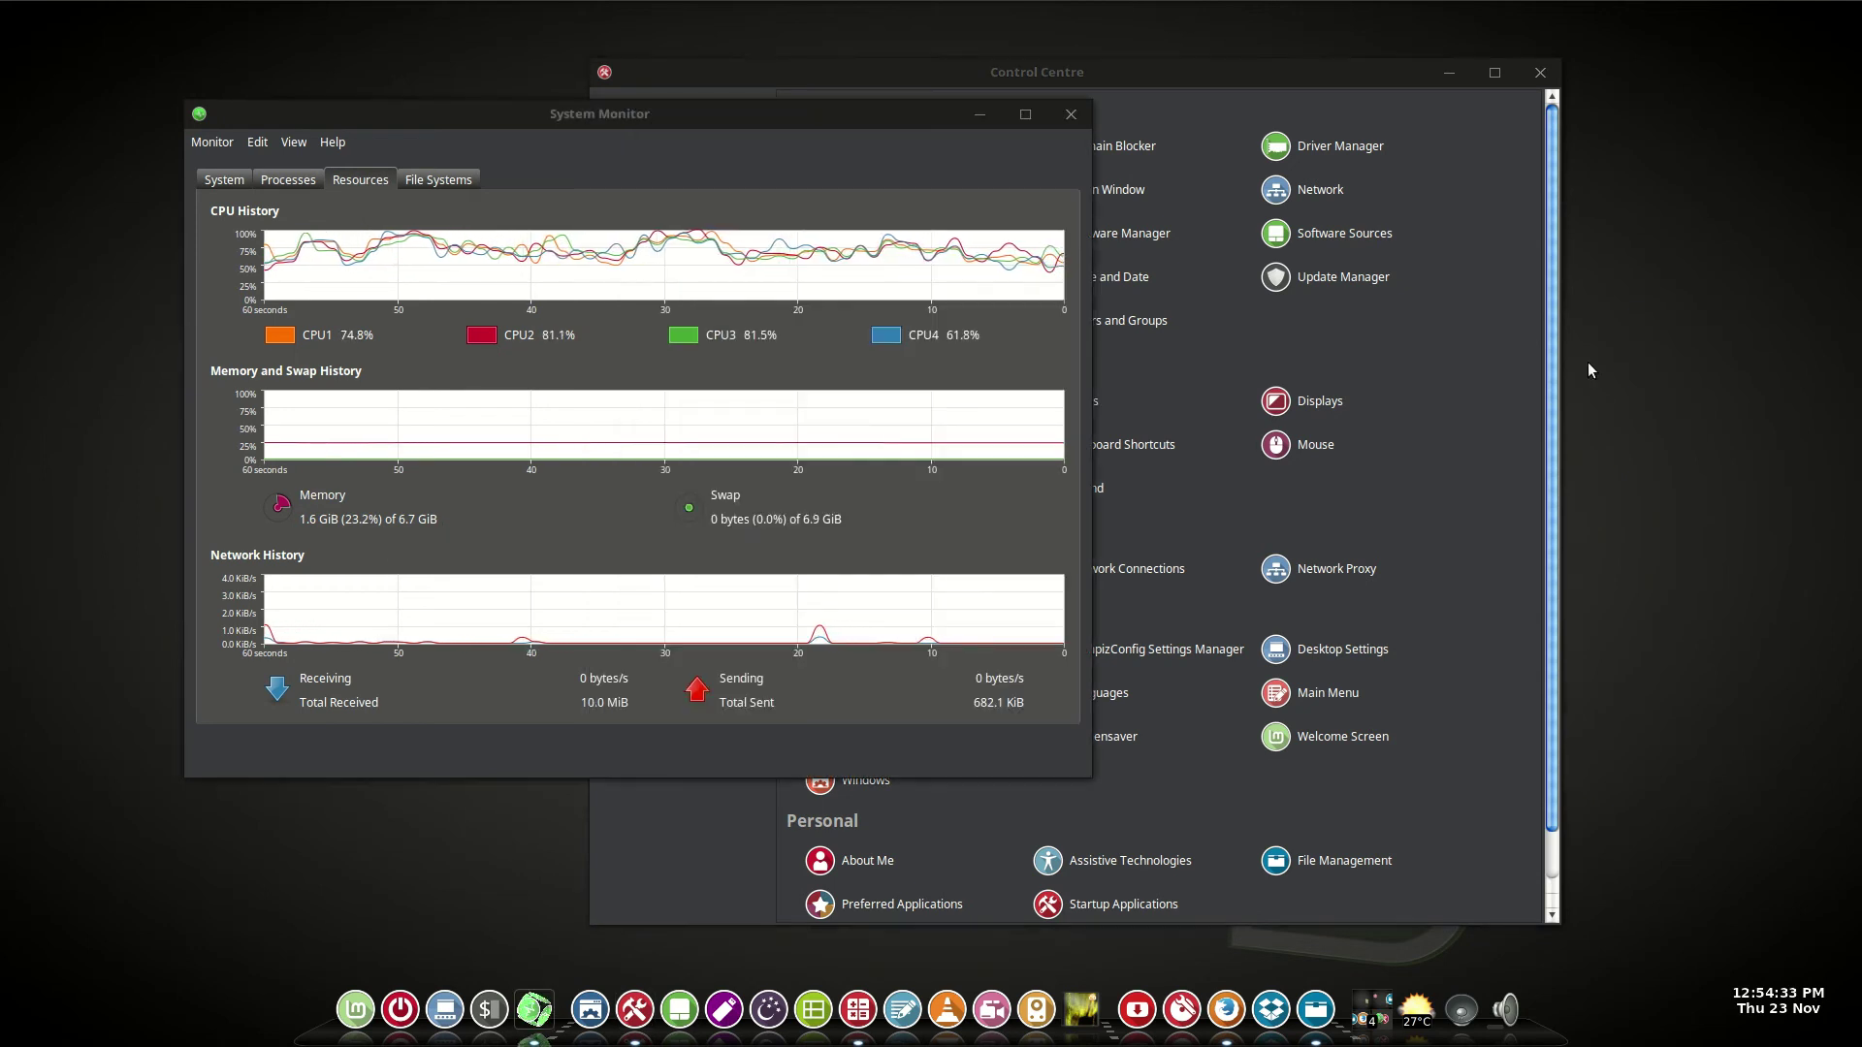
left_click(1513, 419)
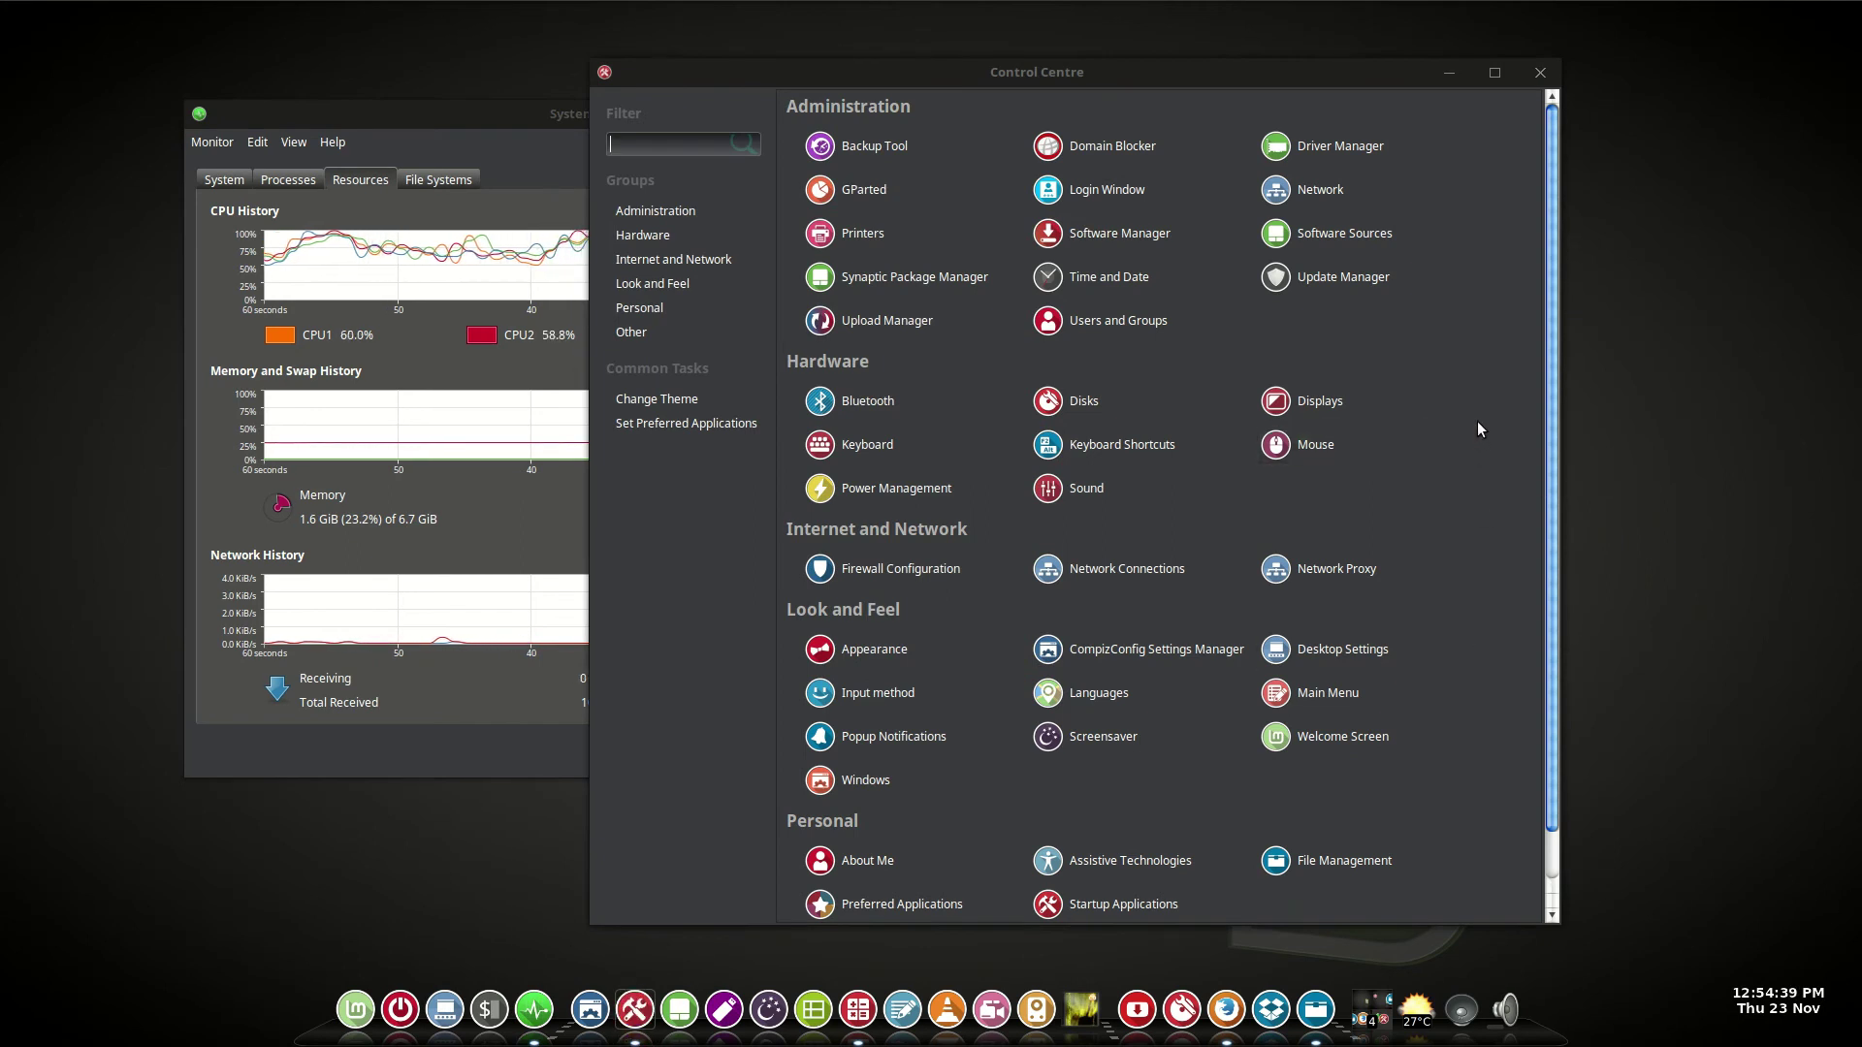
Open Appearance from Control Centre and show the icon themes in the Customise Theme dialog
scroll(1478, 426, "down", 3)
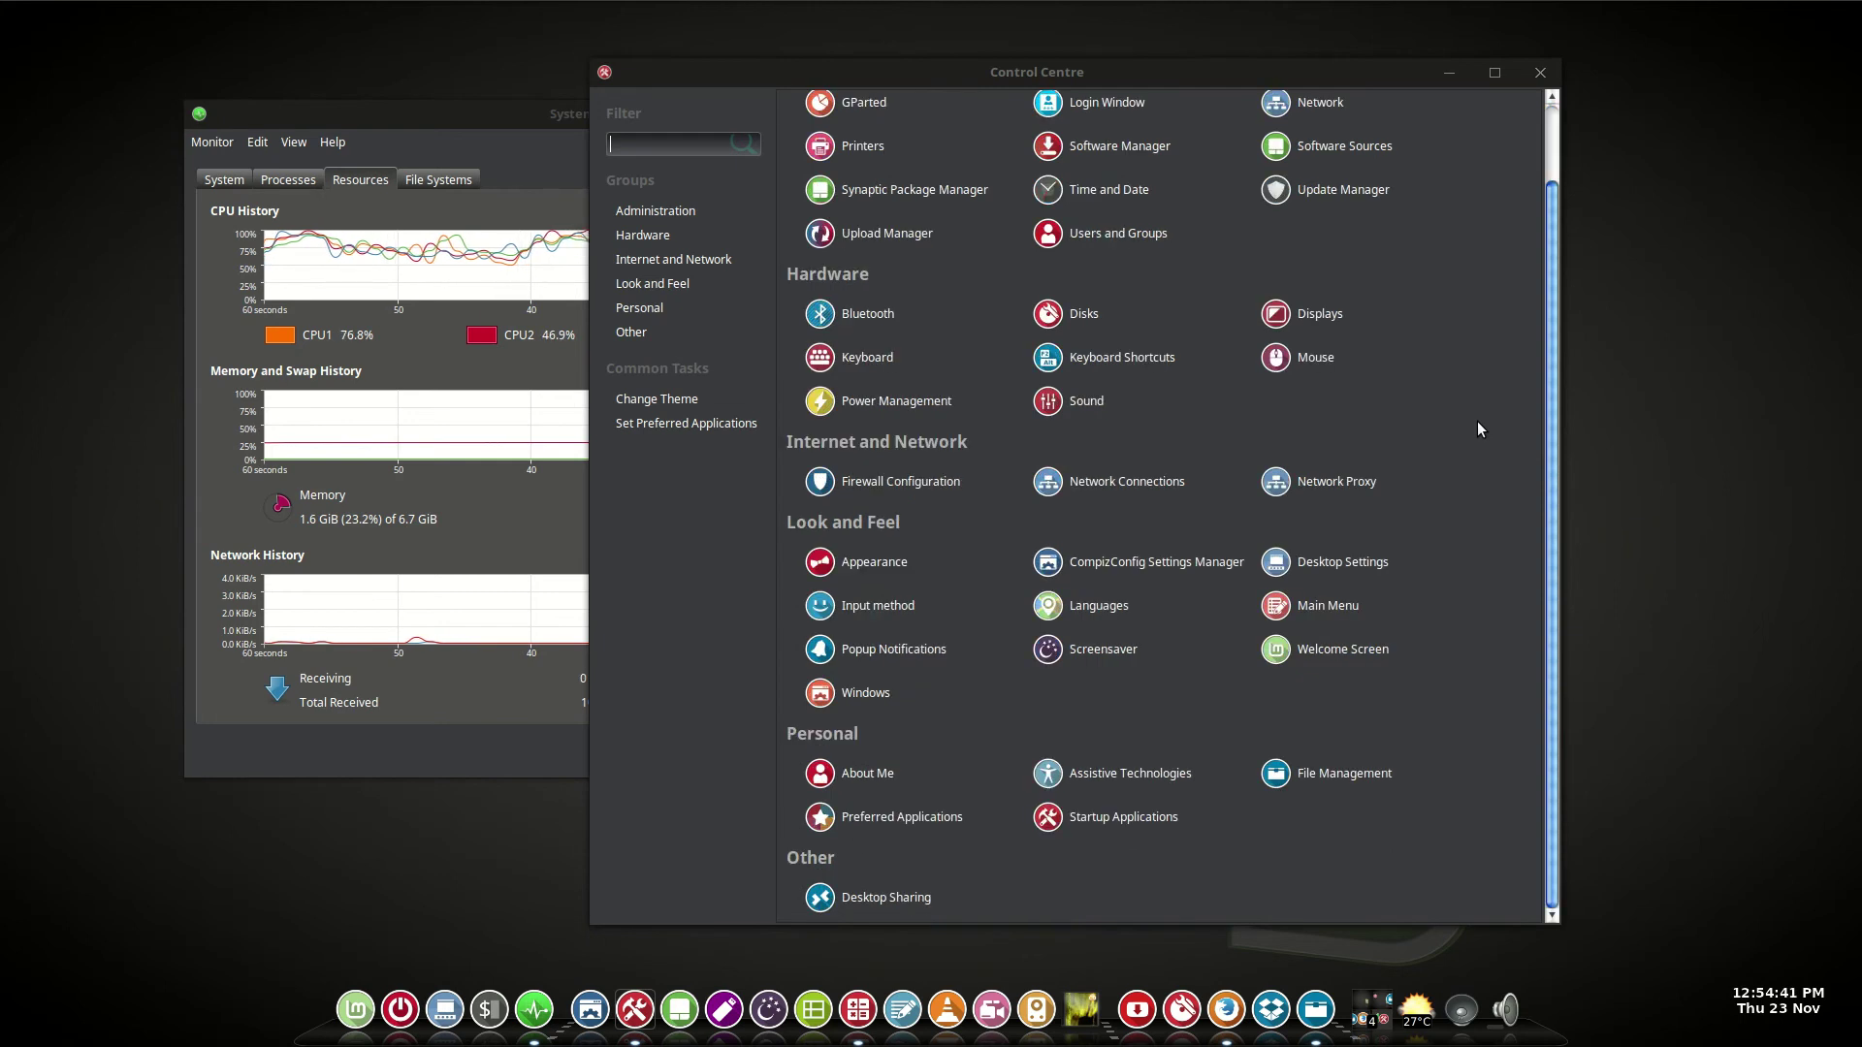
left_click(881, 562)
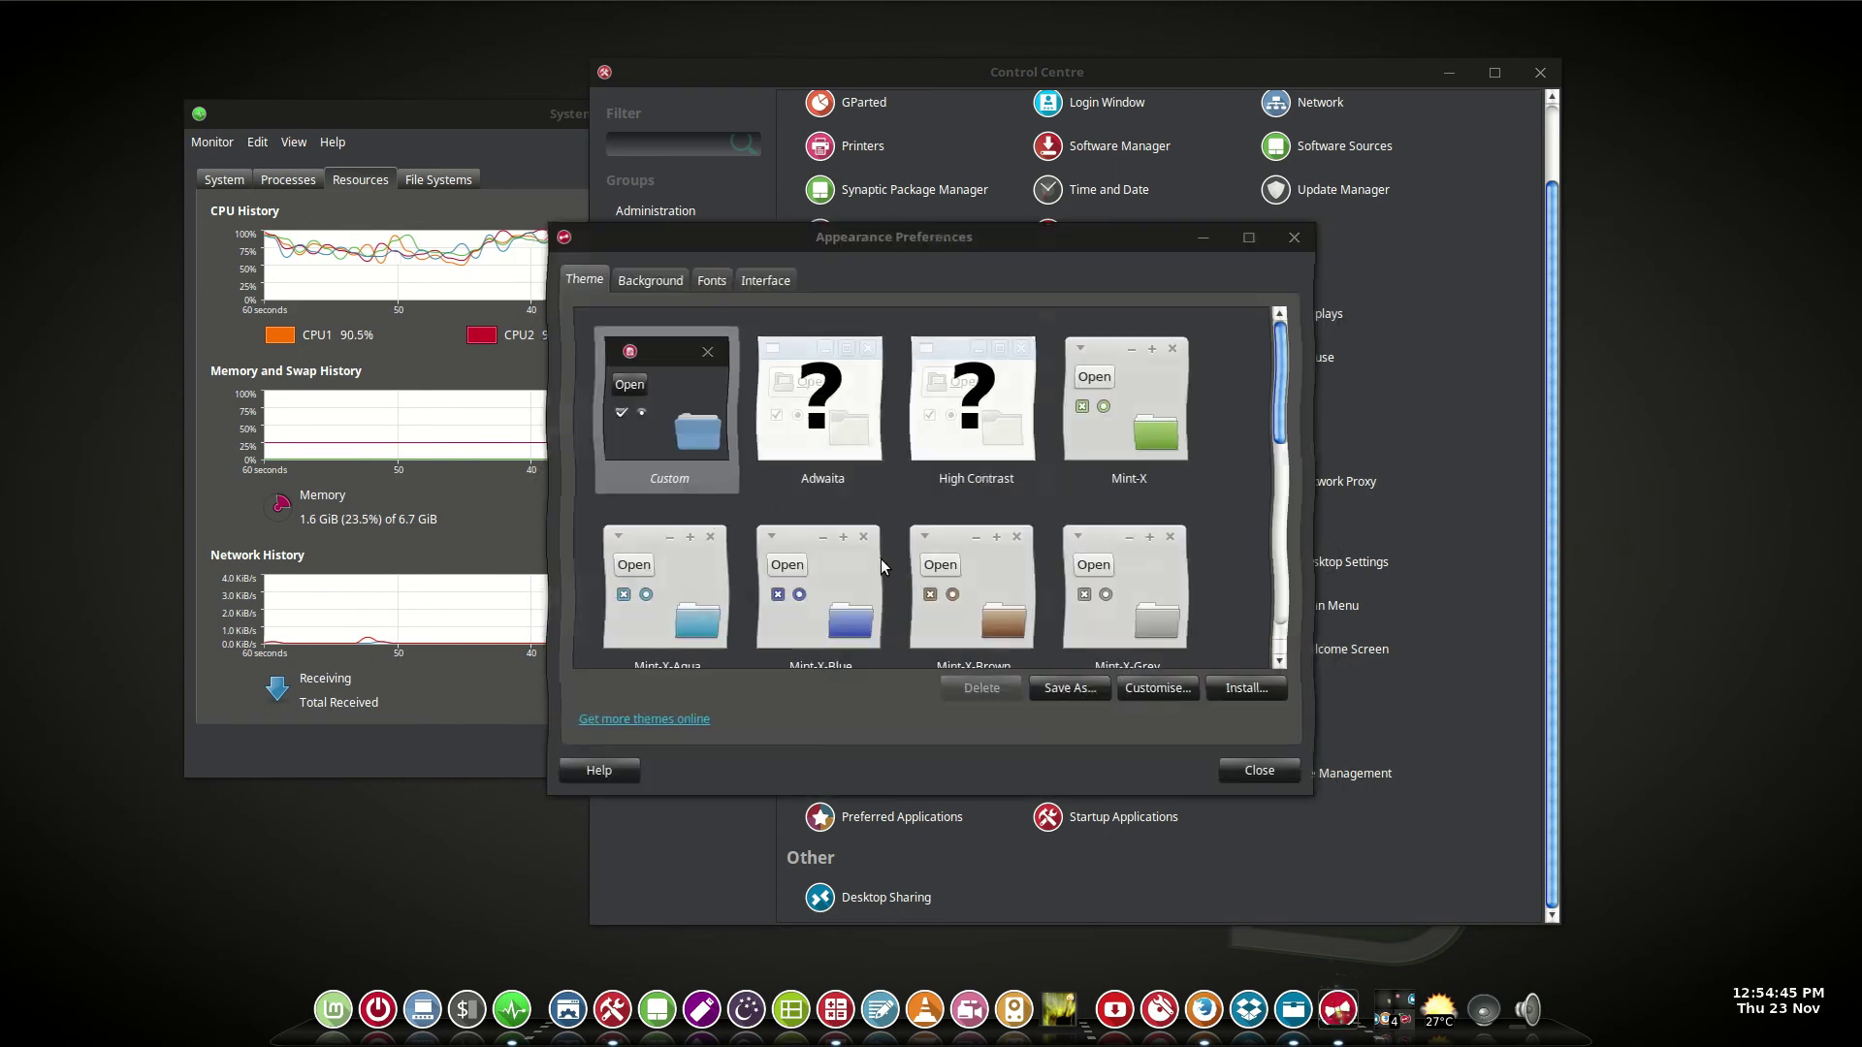
left_click(1160, 689)
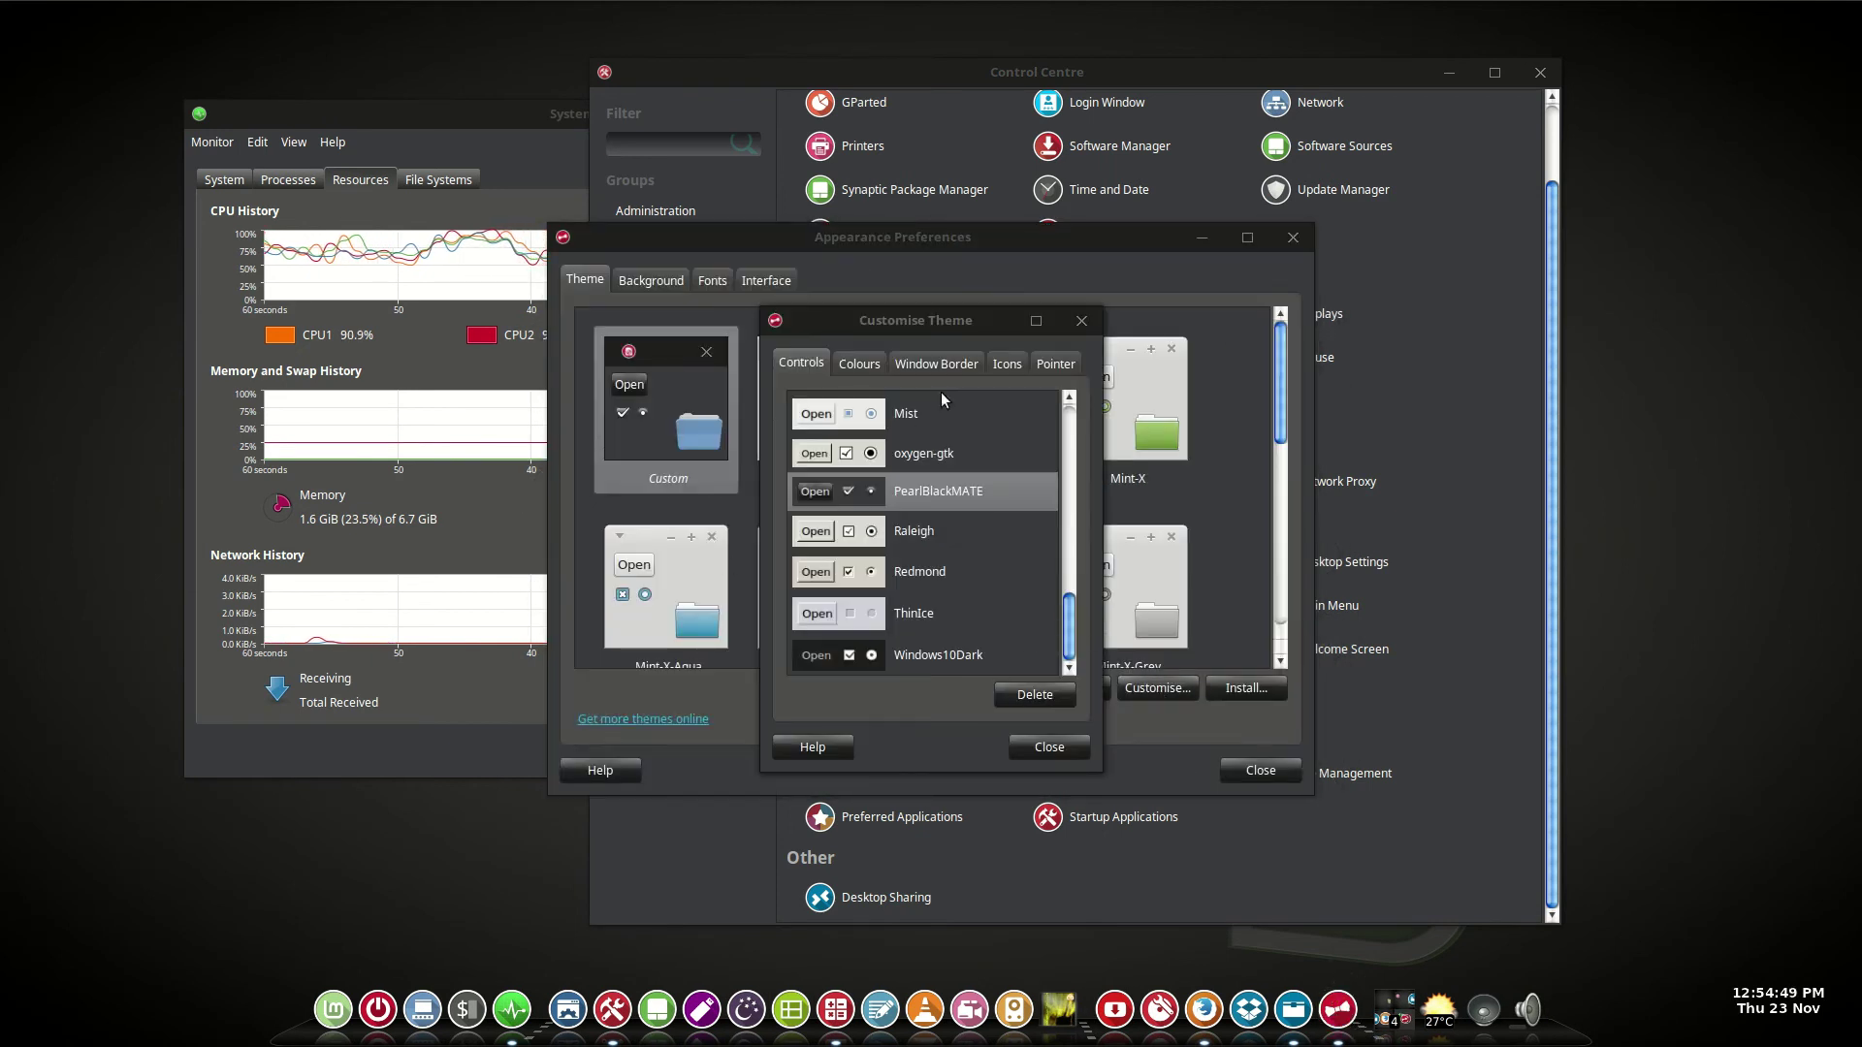
left_click(1005, 364)
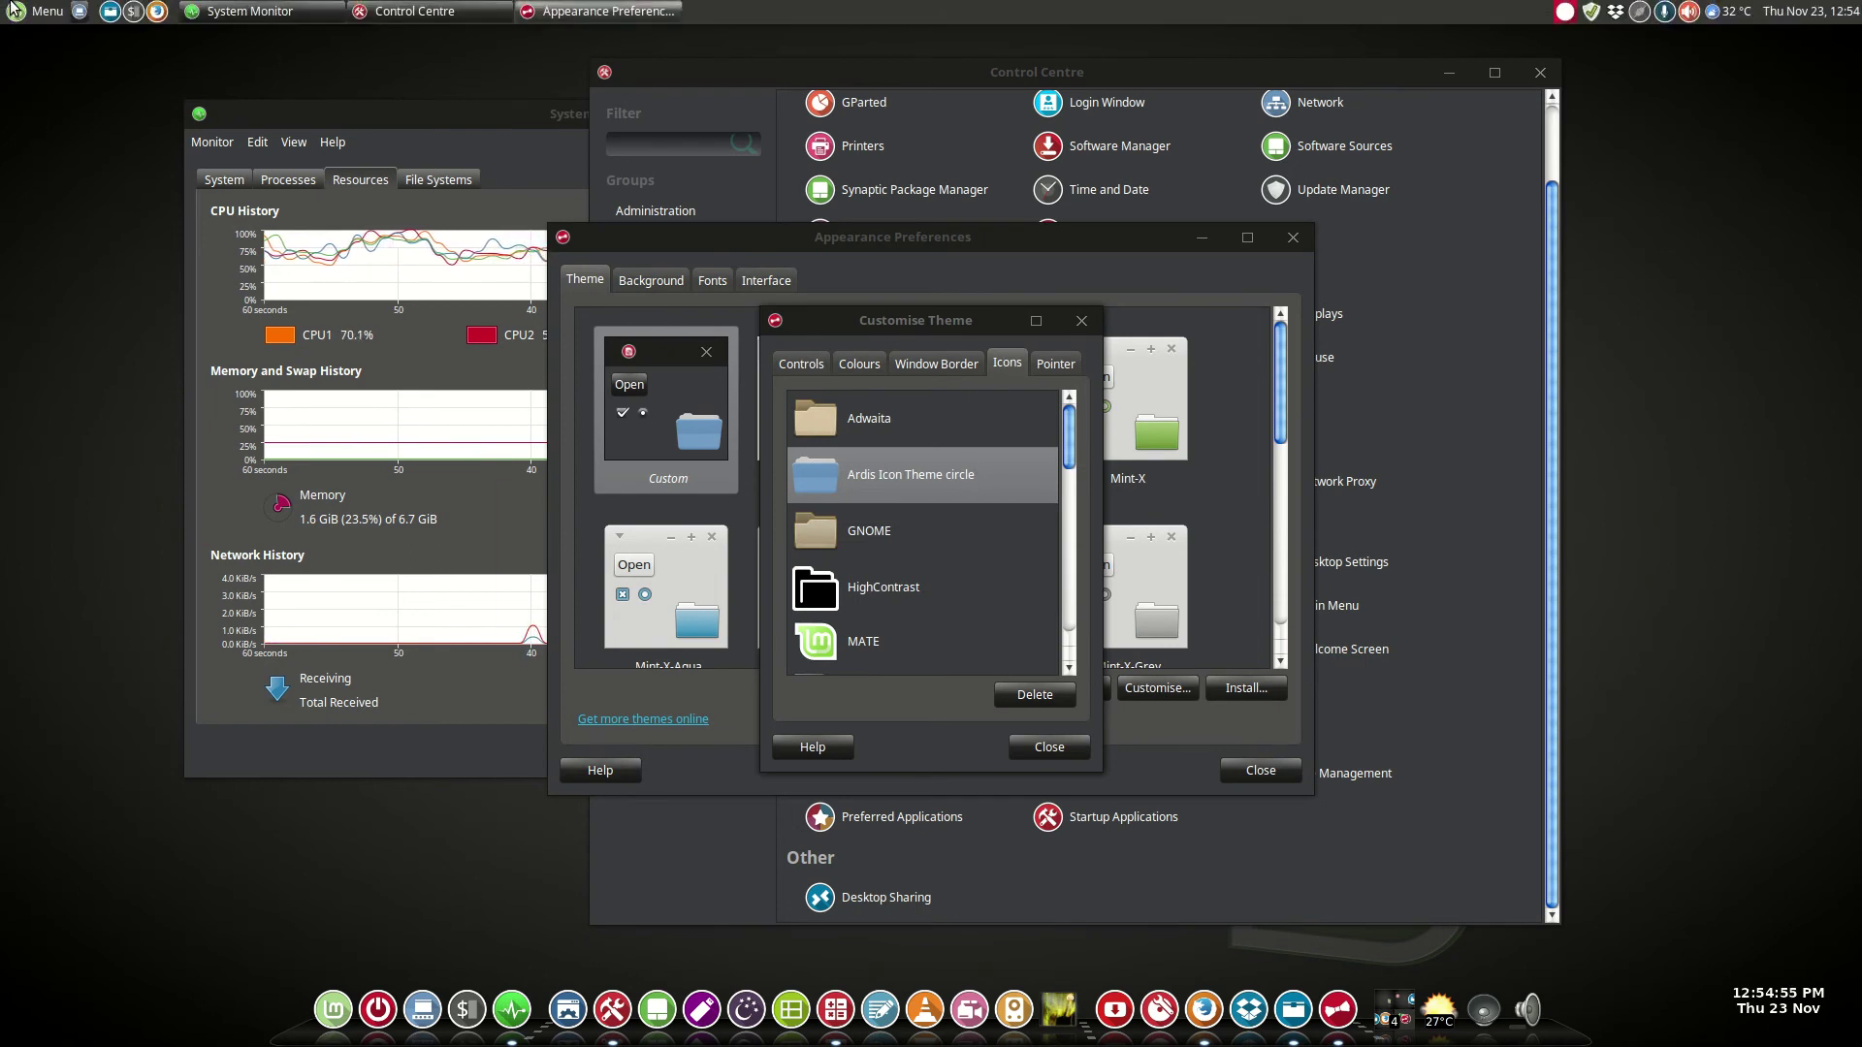
left_click(20, 12)
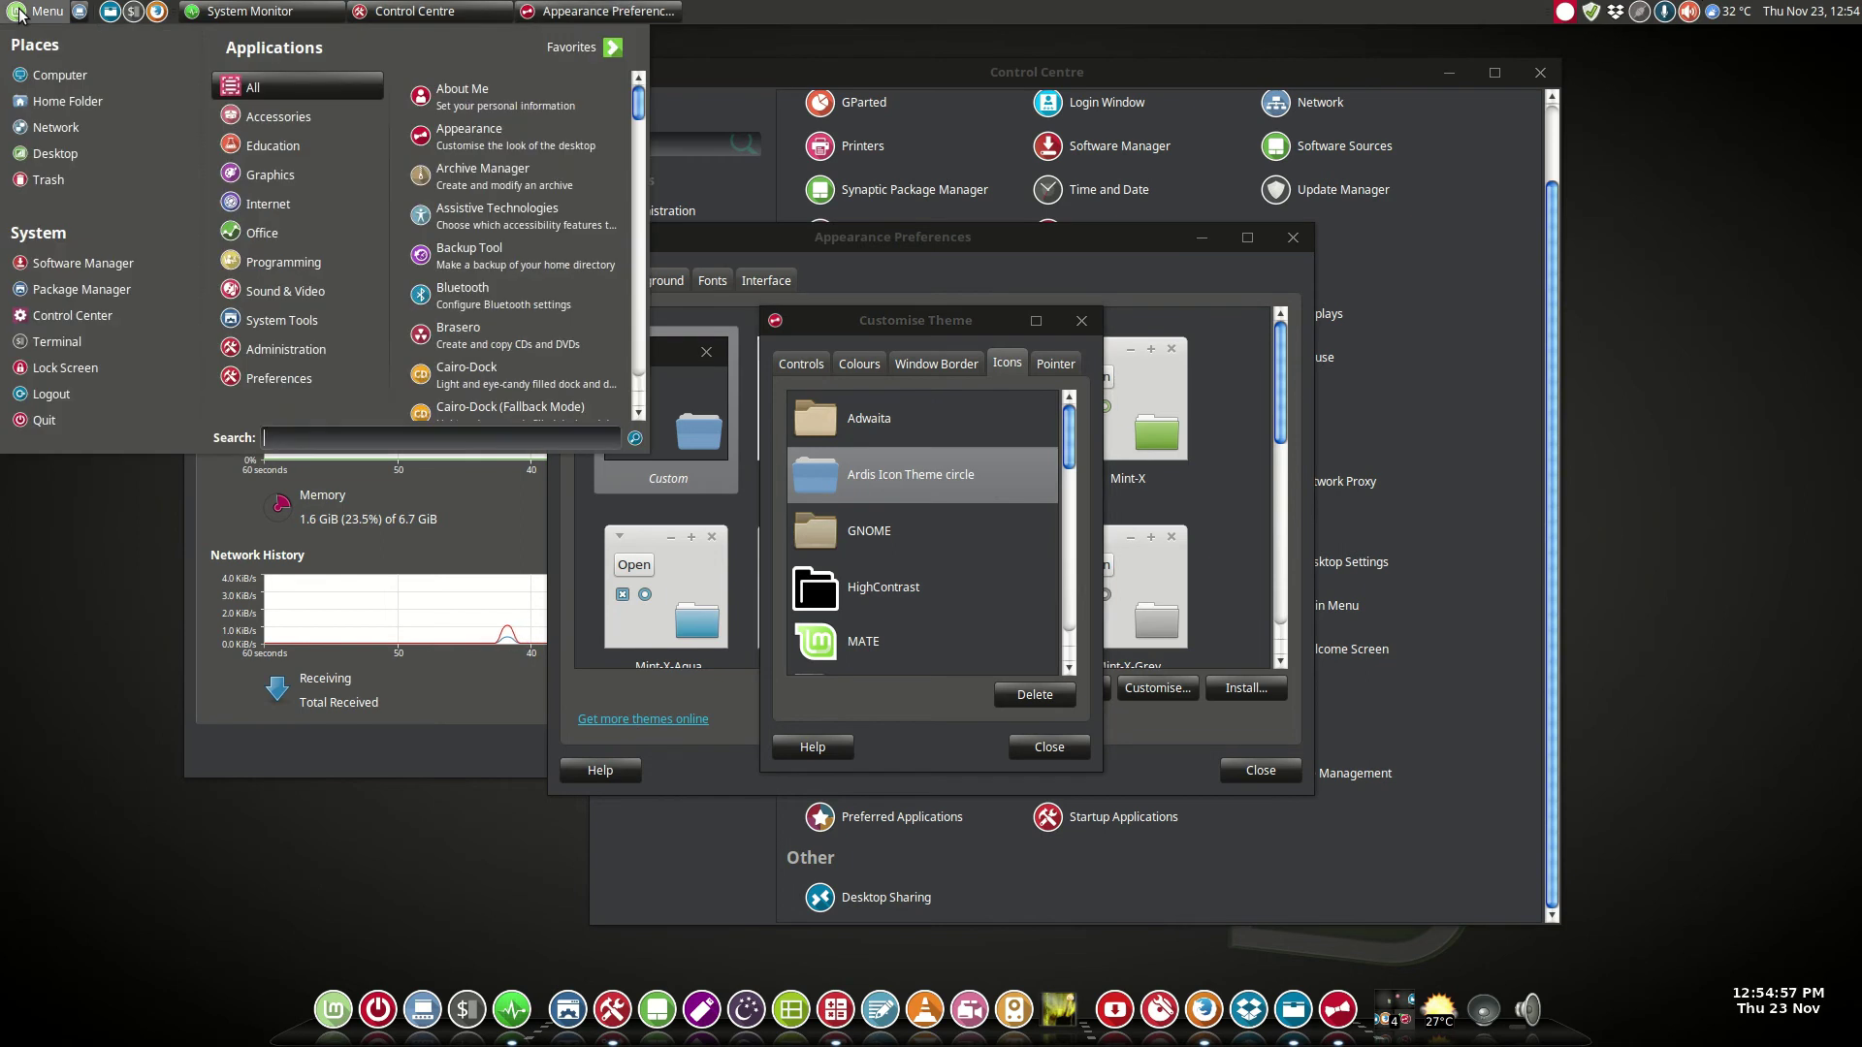
Scroll through the Sound & Video menu entries, then bring Control Centre back in front
scroll(637, 117, "down", 1)
scroll(637, 116, "up", 1)
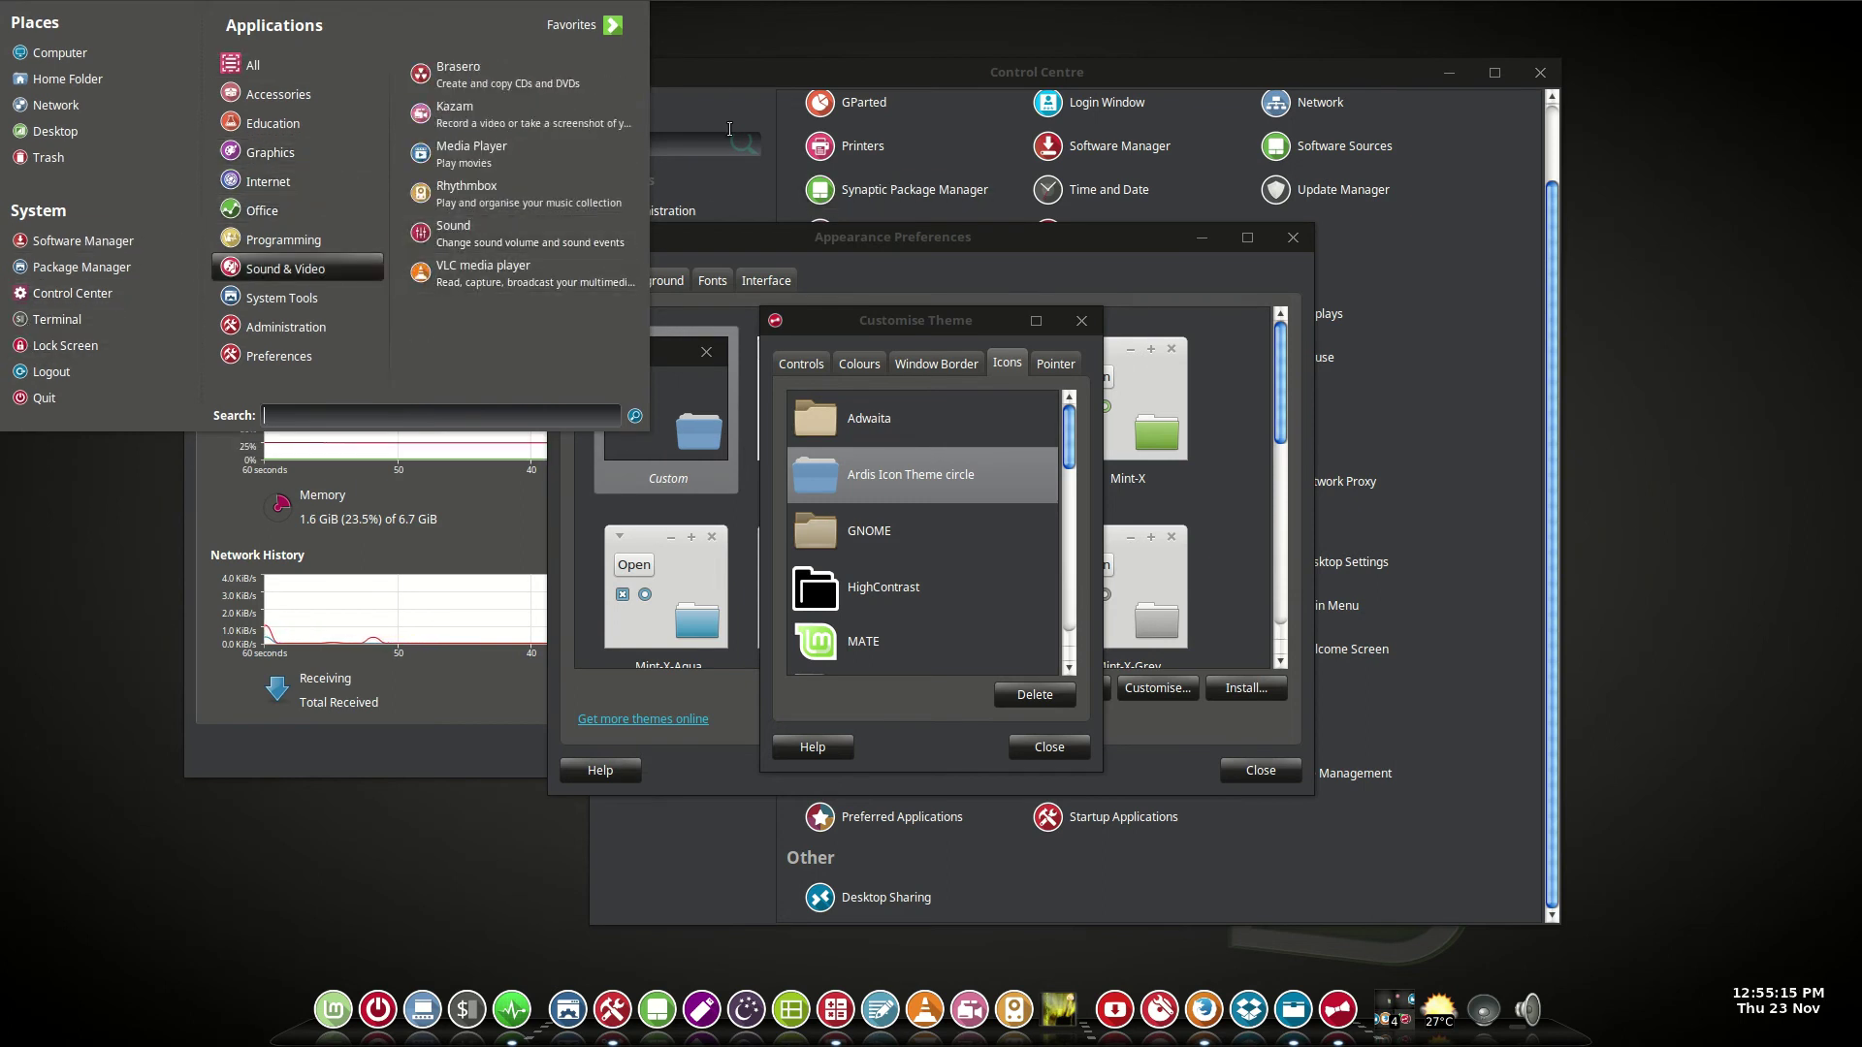
left_click(722, 55)
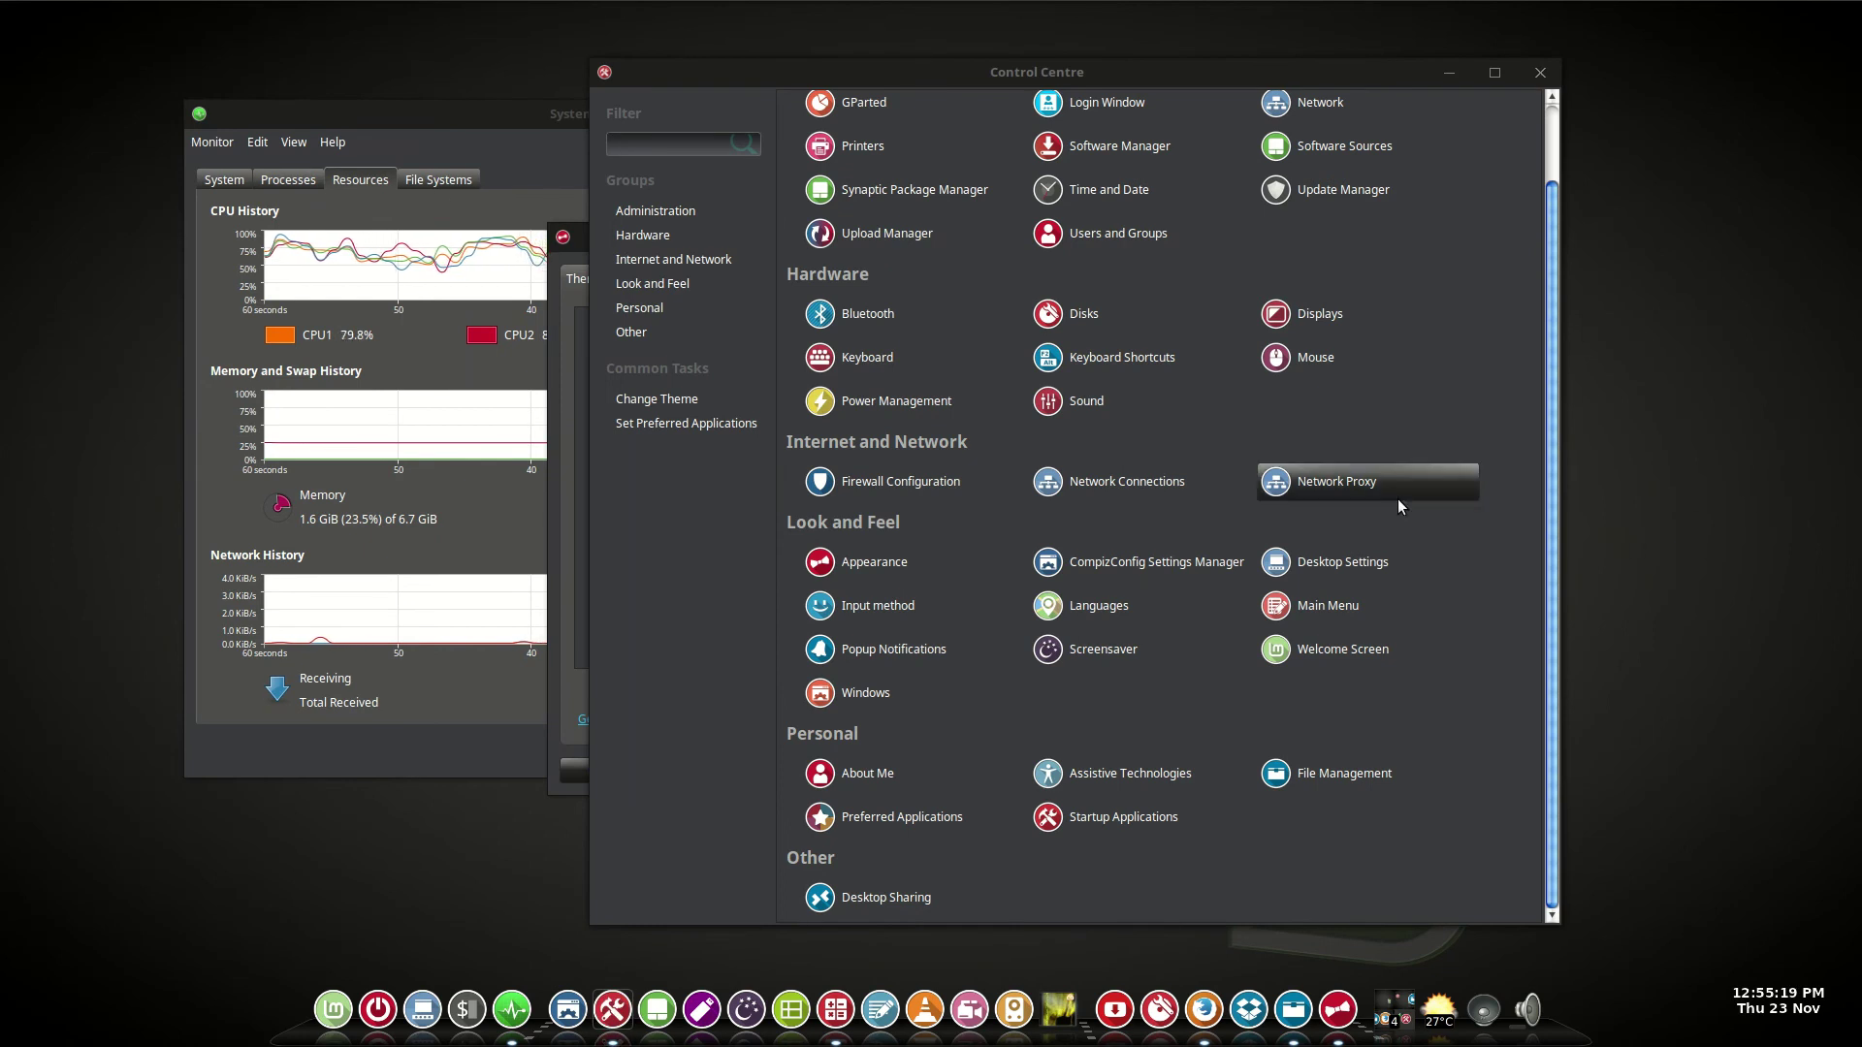
Browse the window border and control themes in Customise Theme, then close it and Appearance Preferences
left_click(1437, 74)
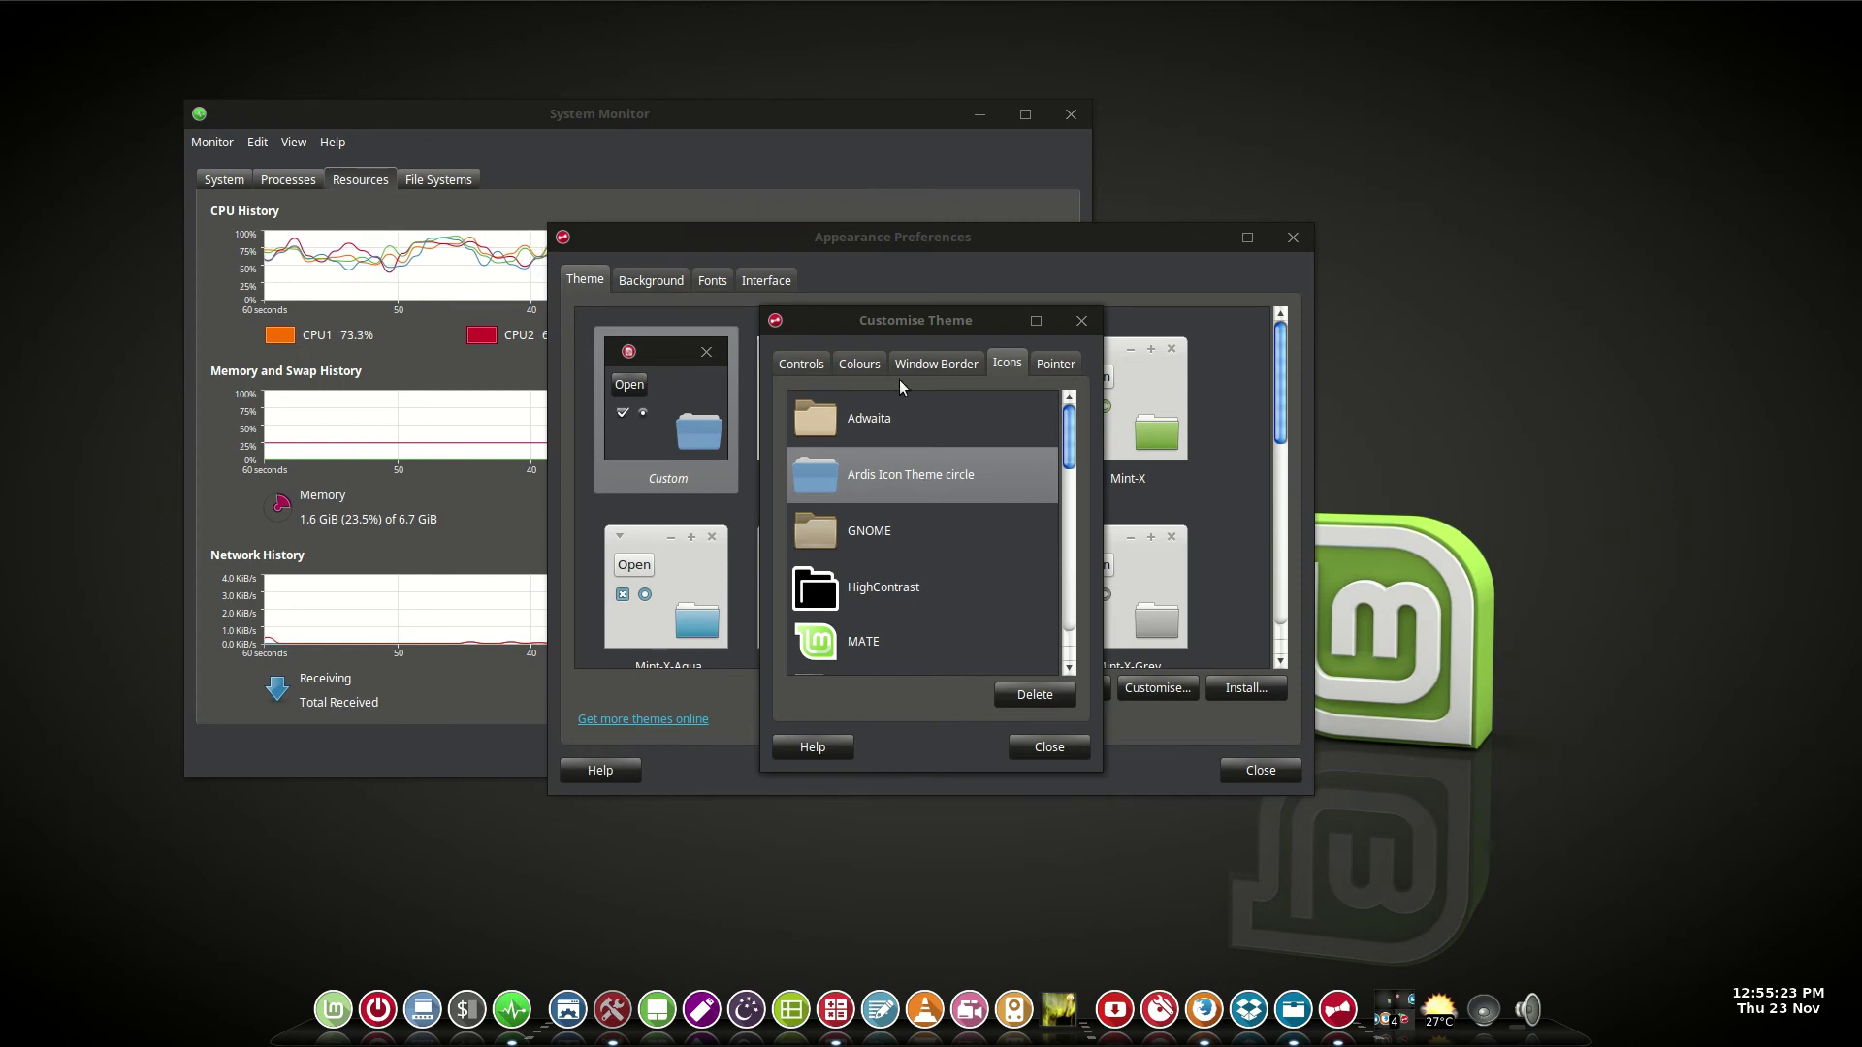
left_click(929, 355)
left_click_drag(929, 329, 1576, 388)
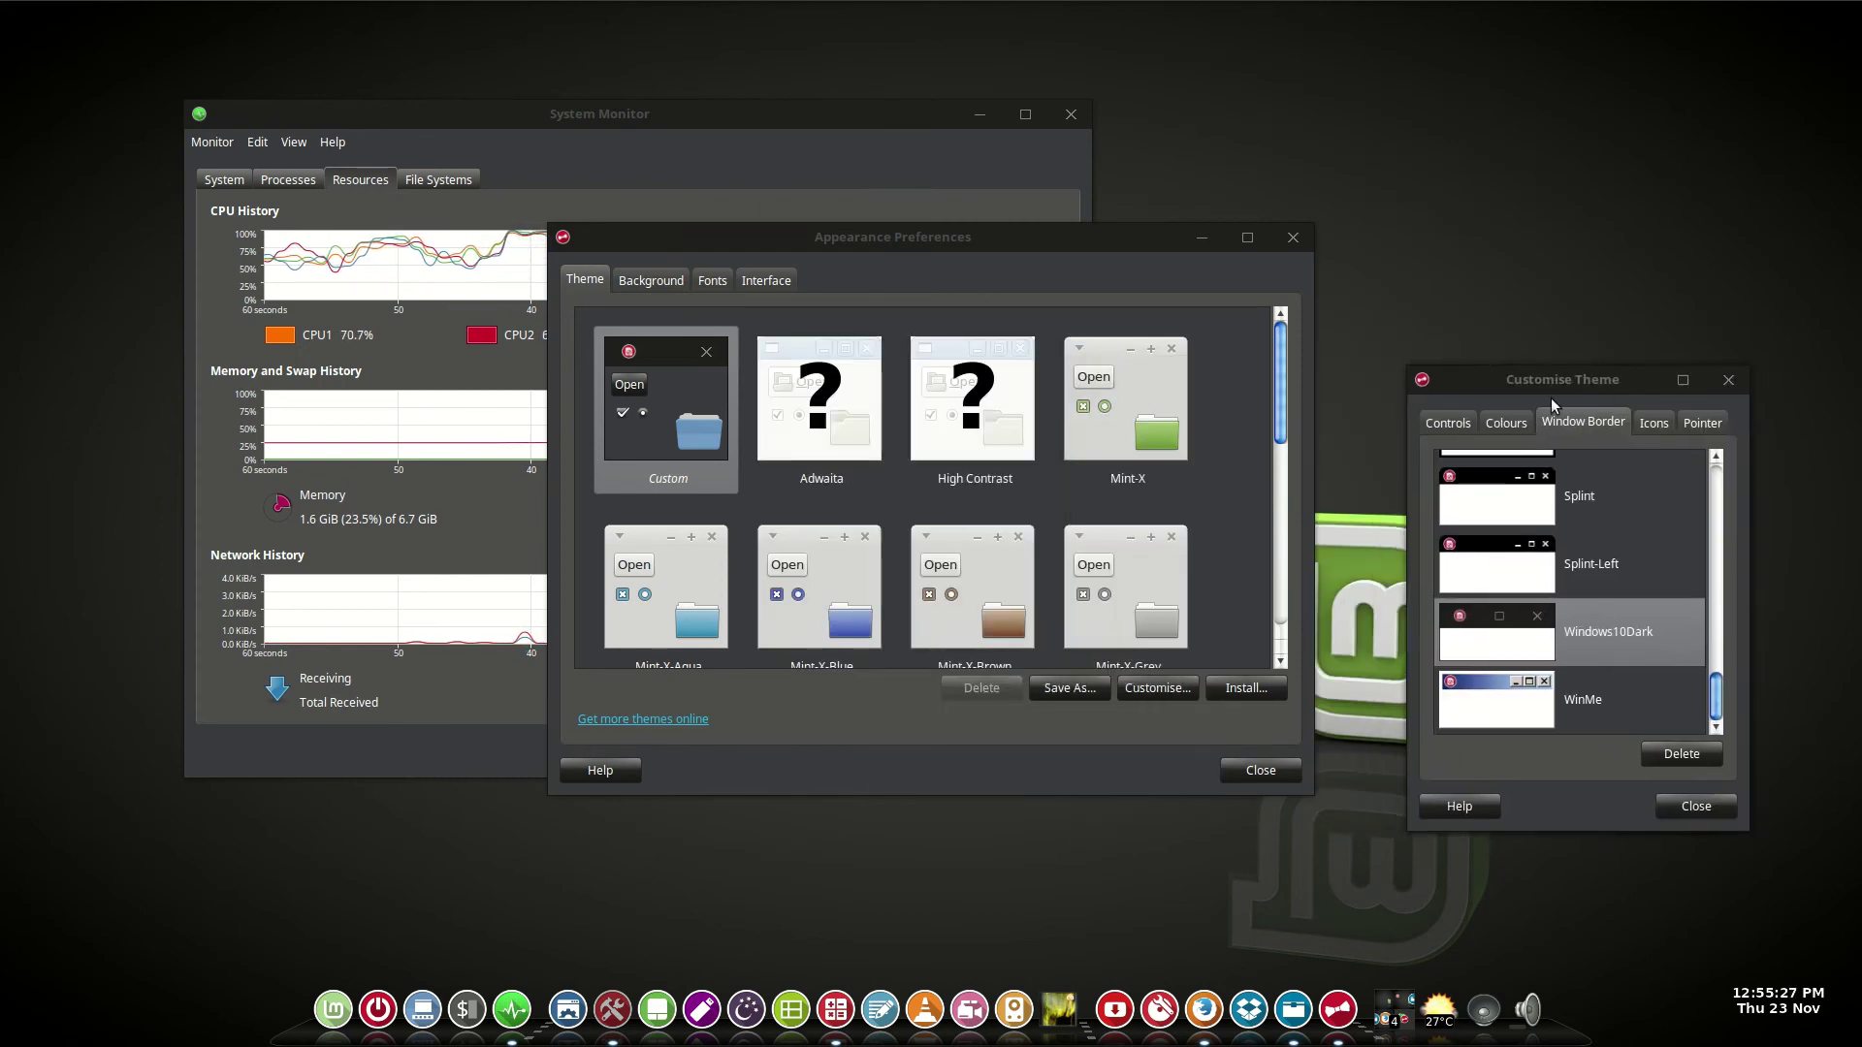
left_click(1451, 425)
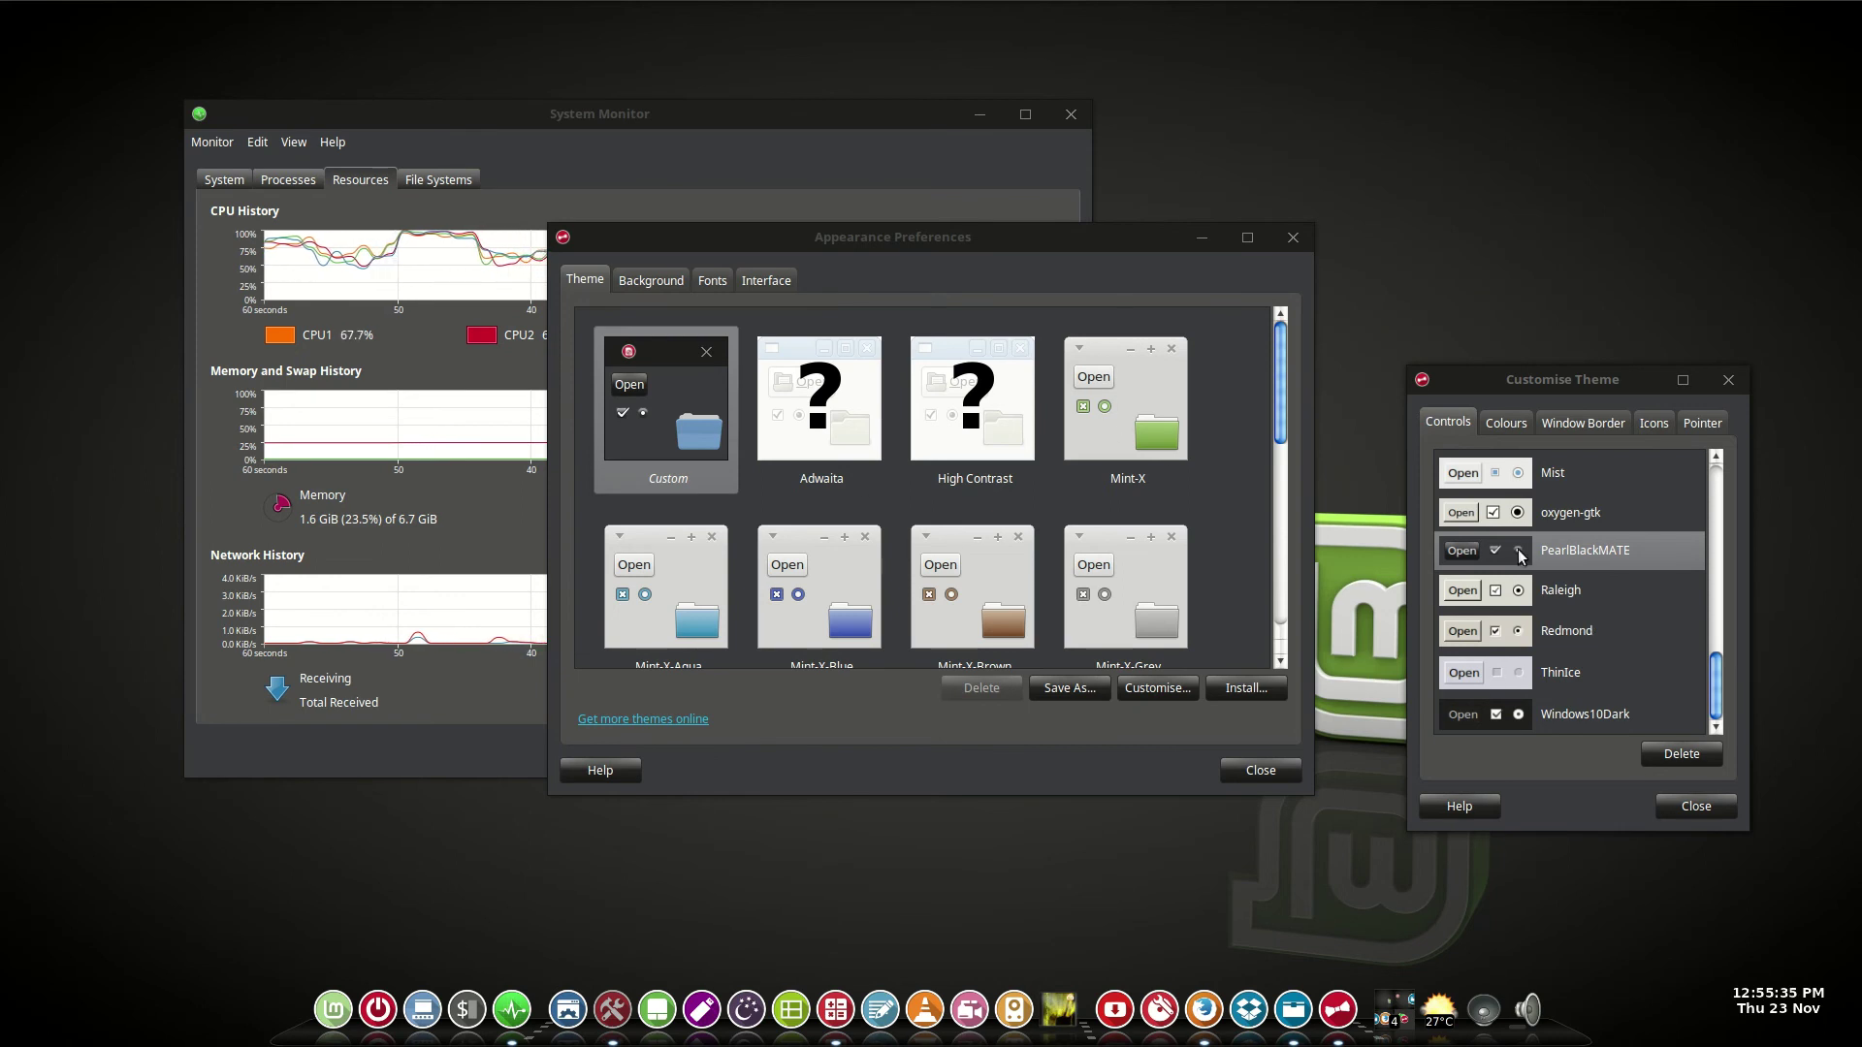
mouse_move(1720, 703)
left_mouse_down()
mouse_move(1720, 485)
mouse_move(1719, 691)
left_mouse_up()
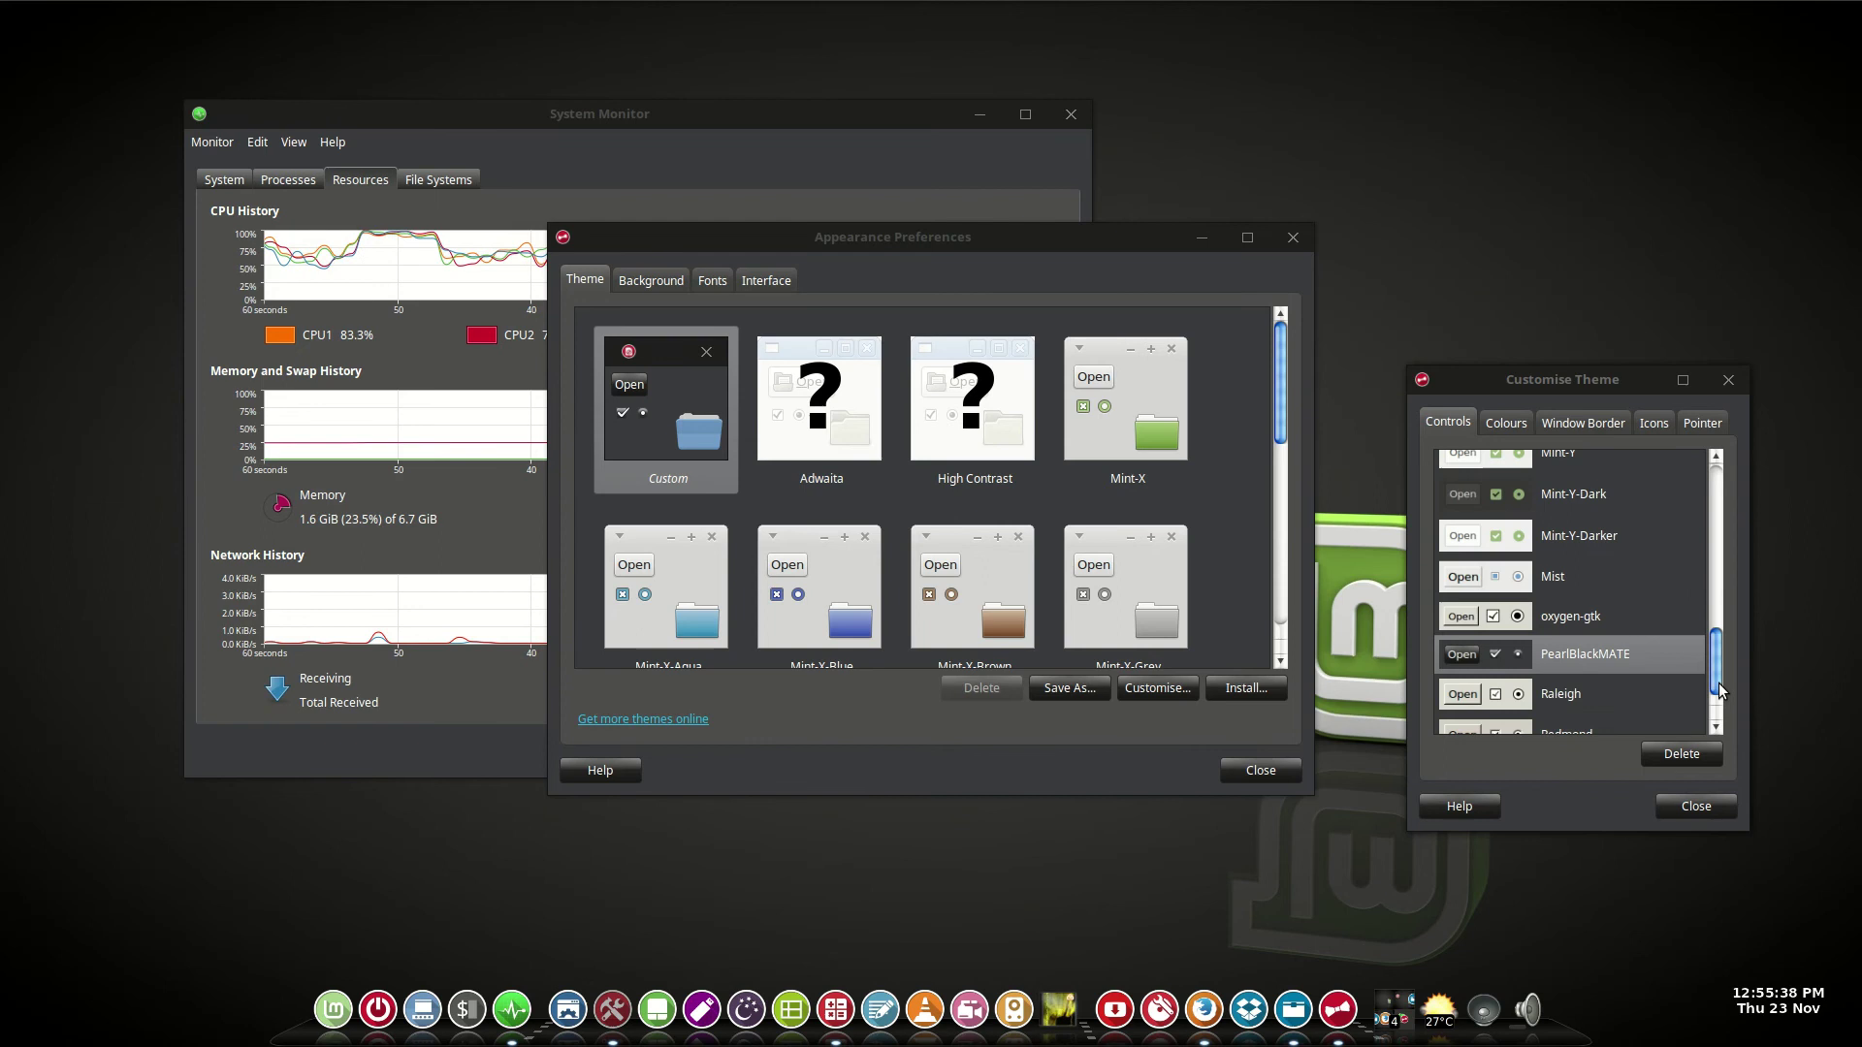
left_click(1700, 807)
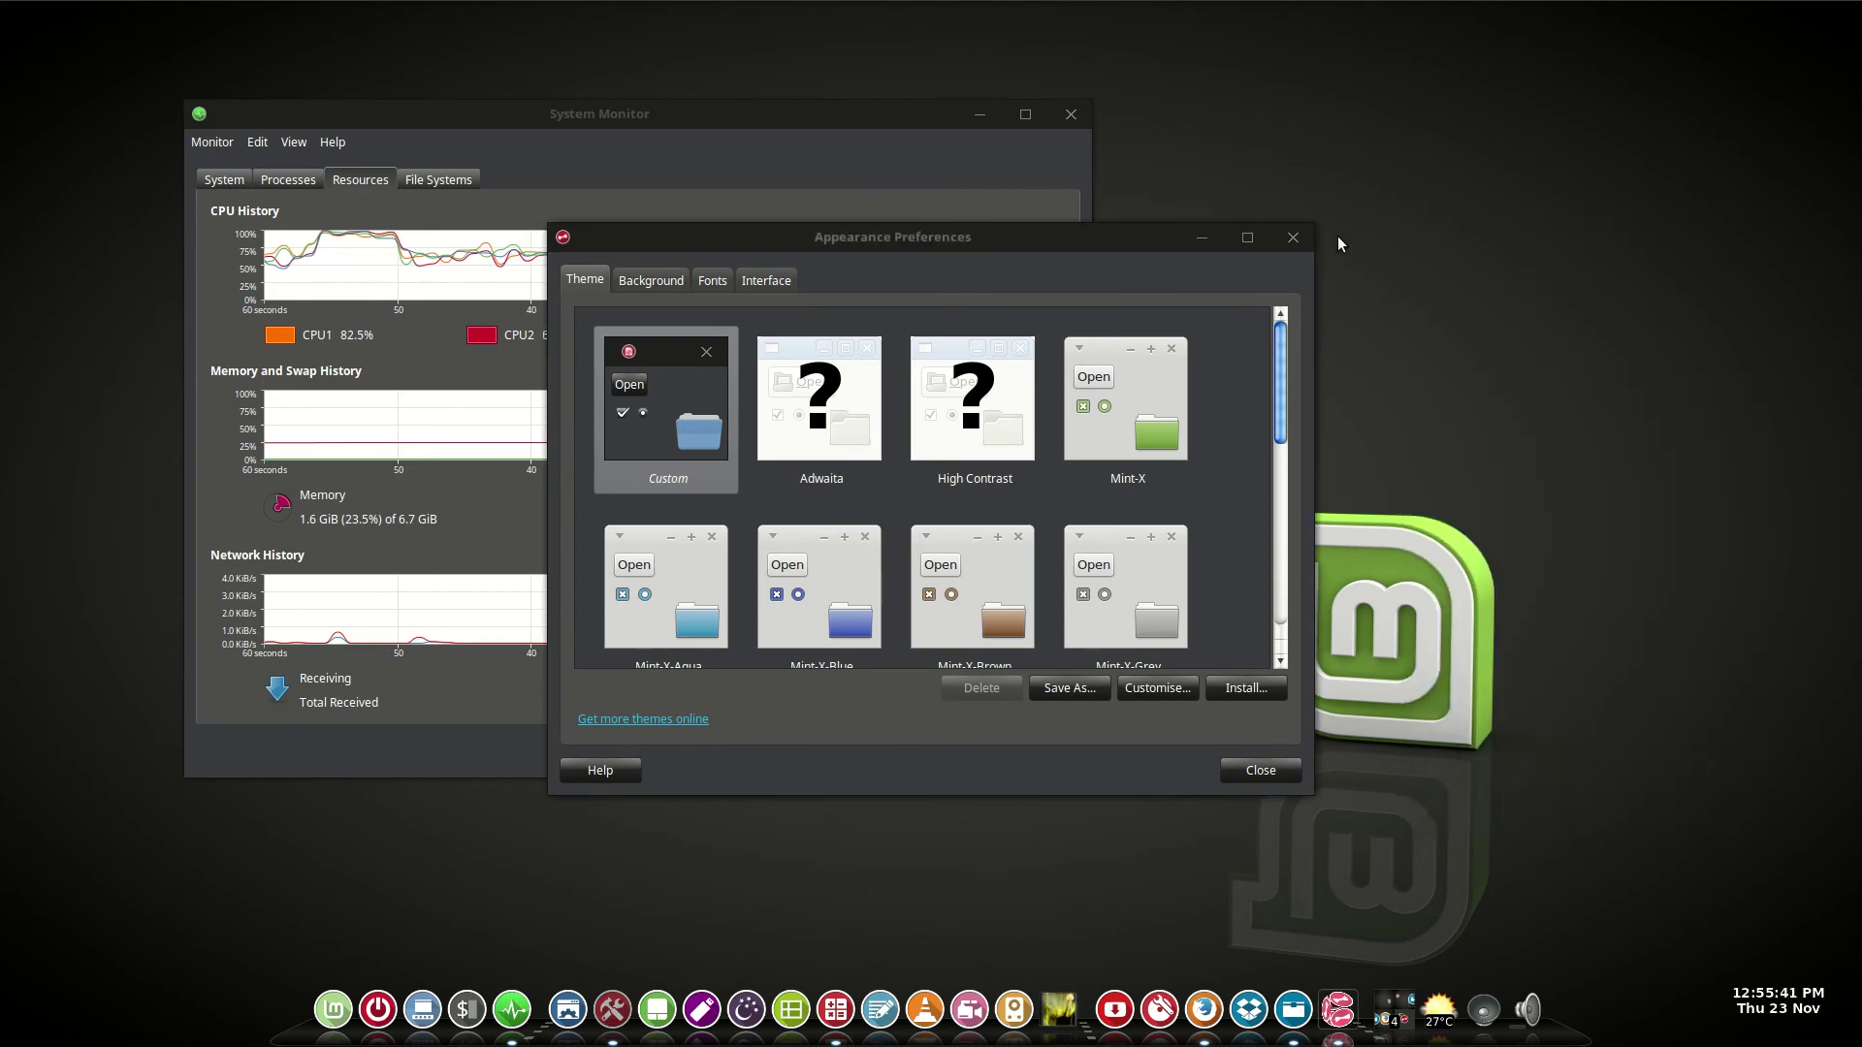
left_click(1292, 237)
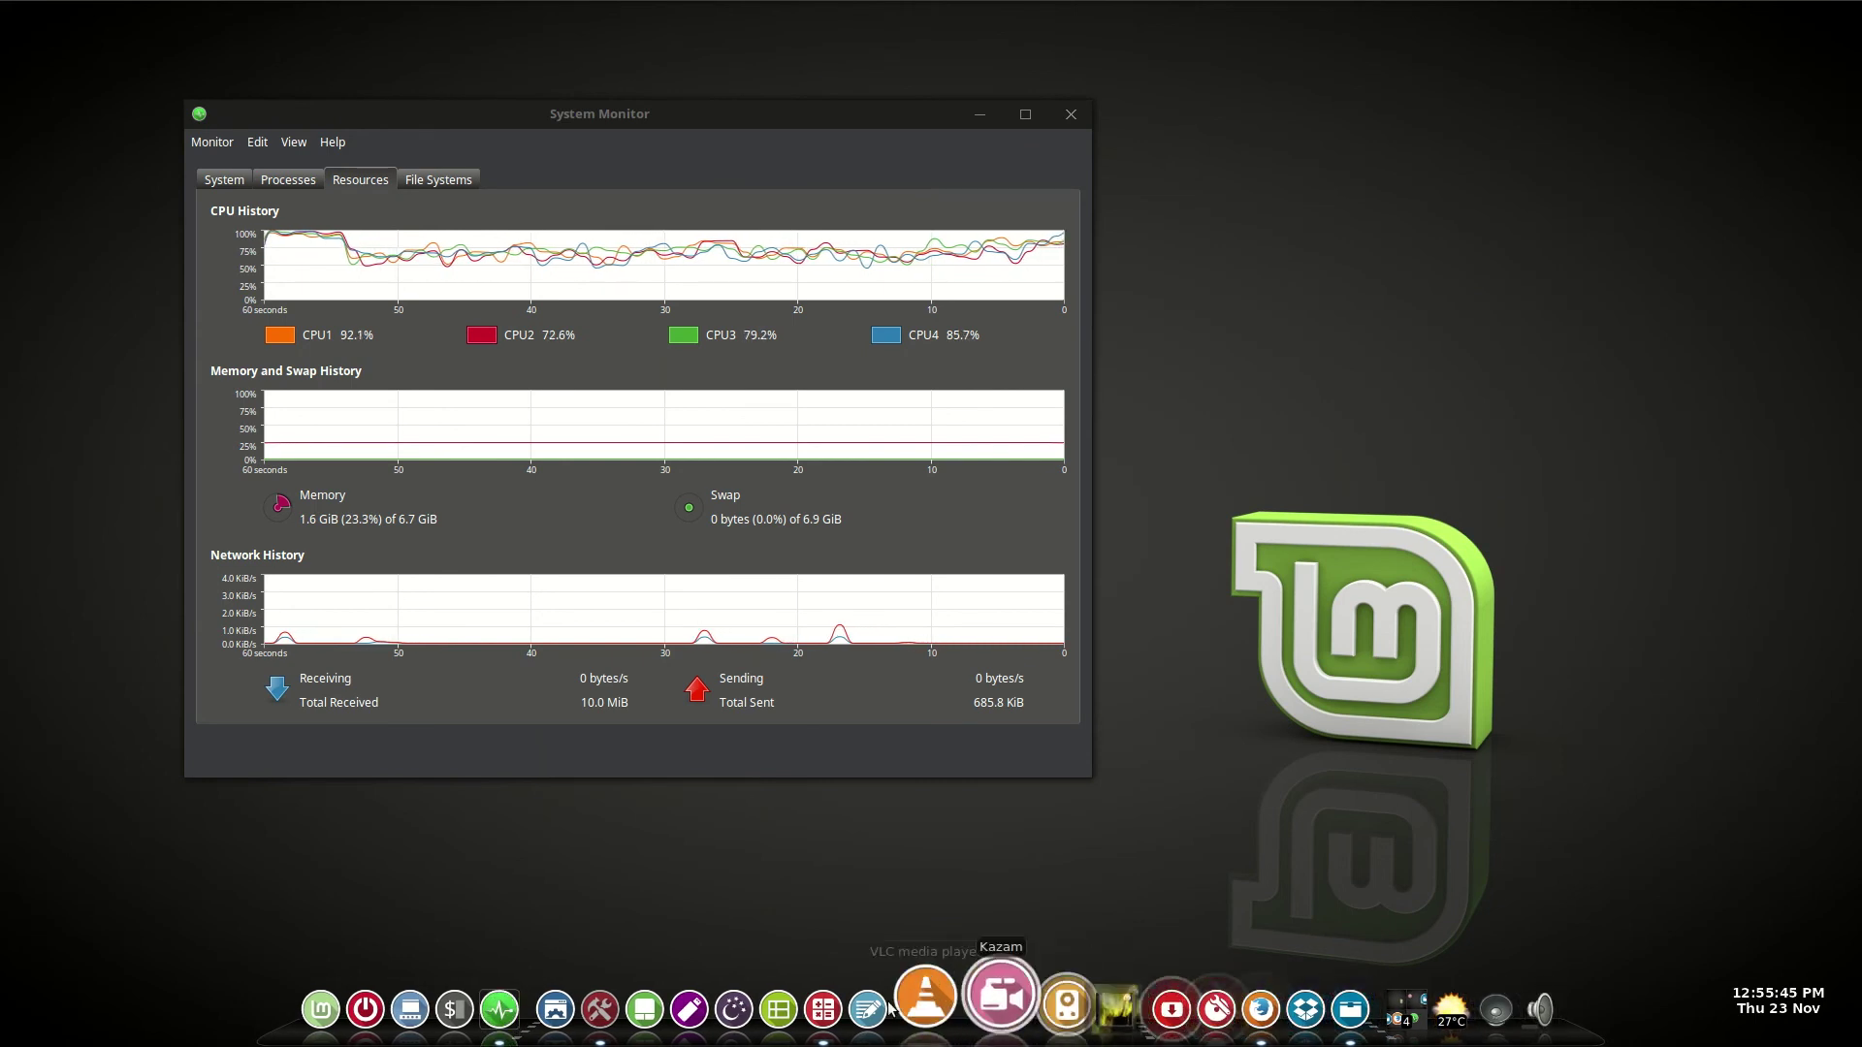
Toggle Control Centre from the dock several times, finishing with it restored over System Monitor
left_click(643, 1014)
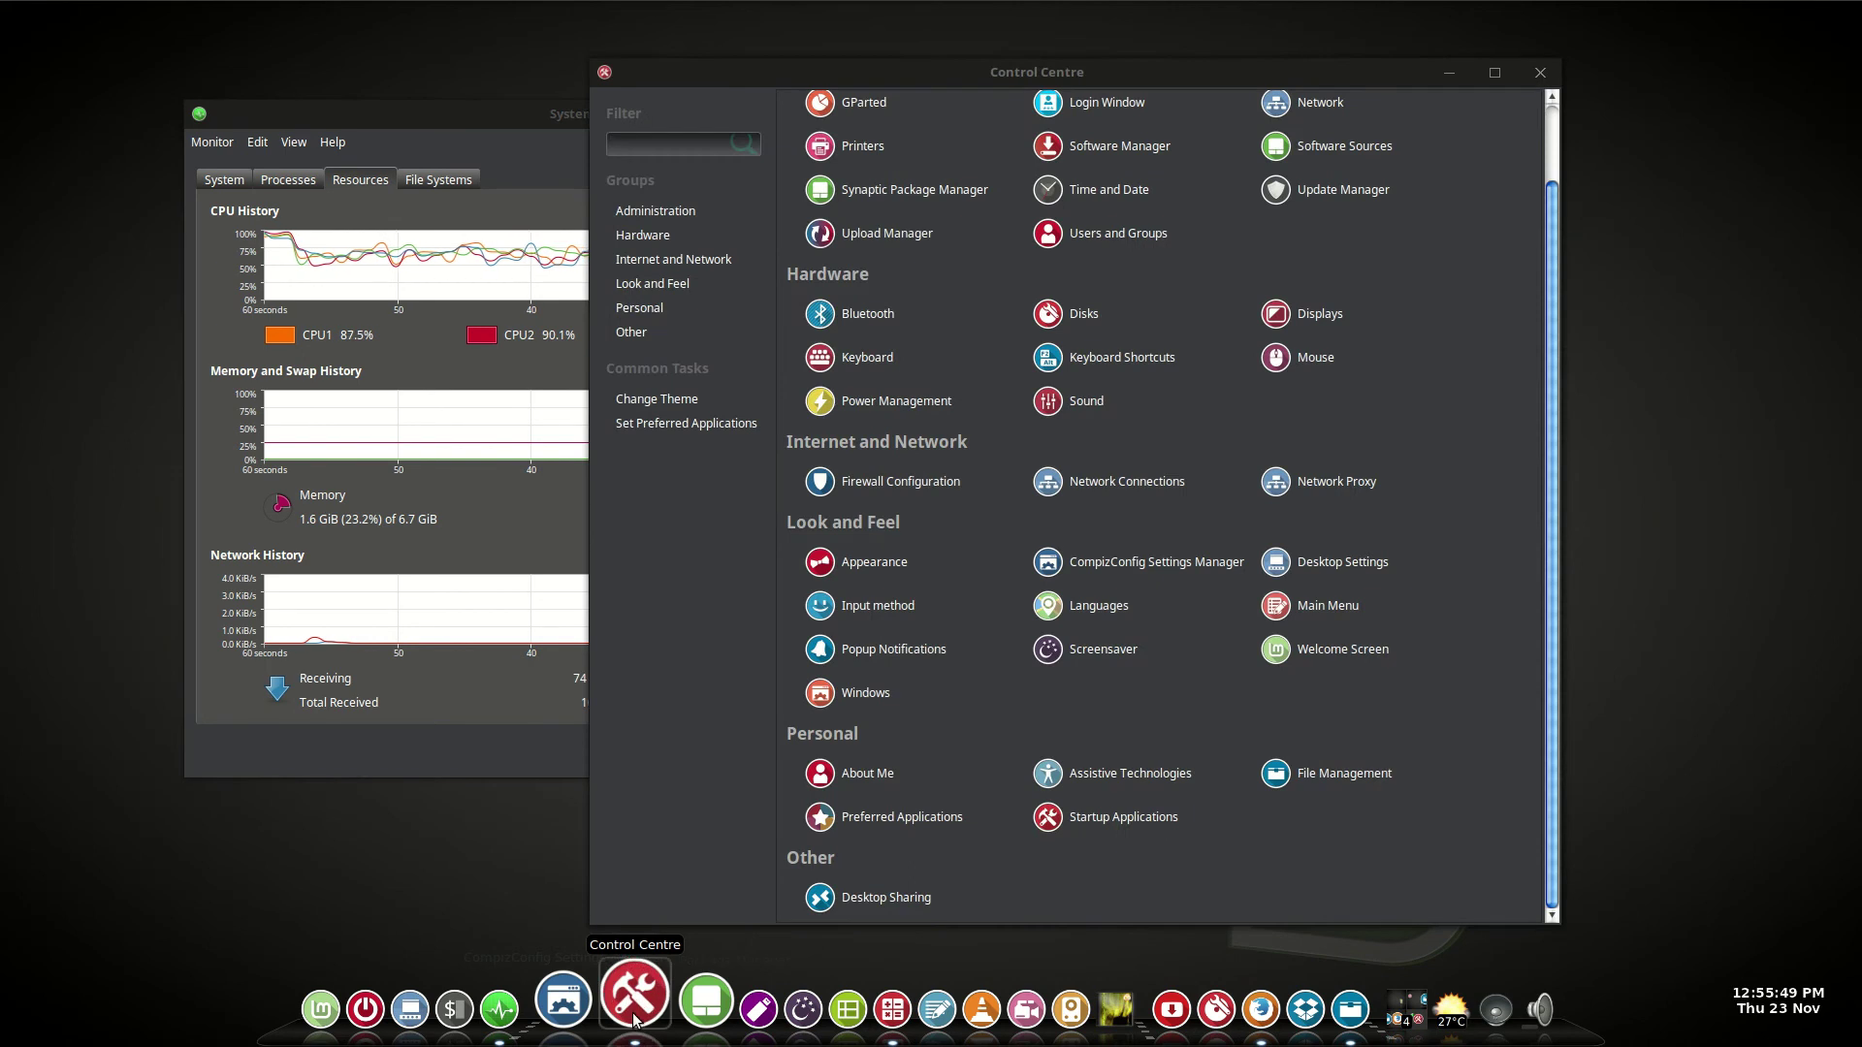
left_click(633, 1016)
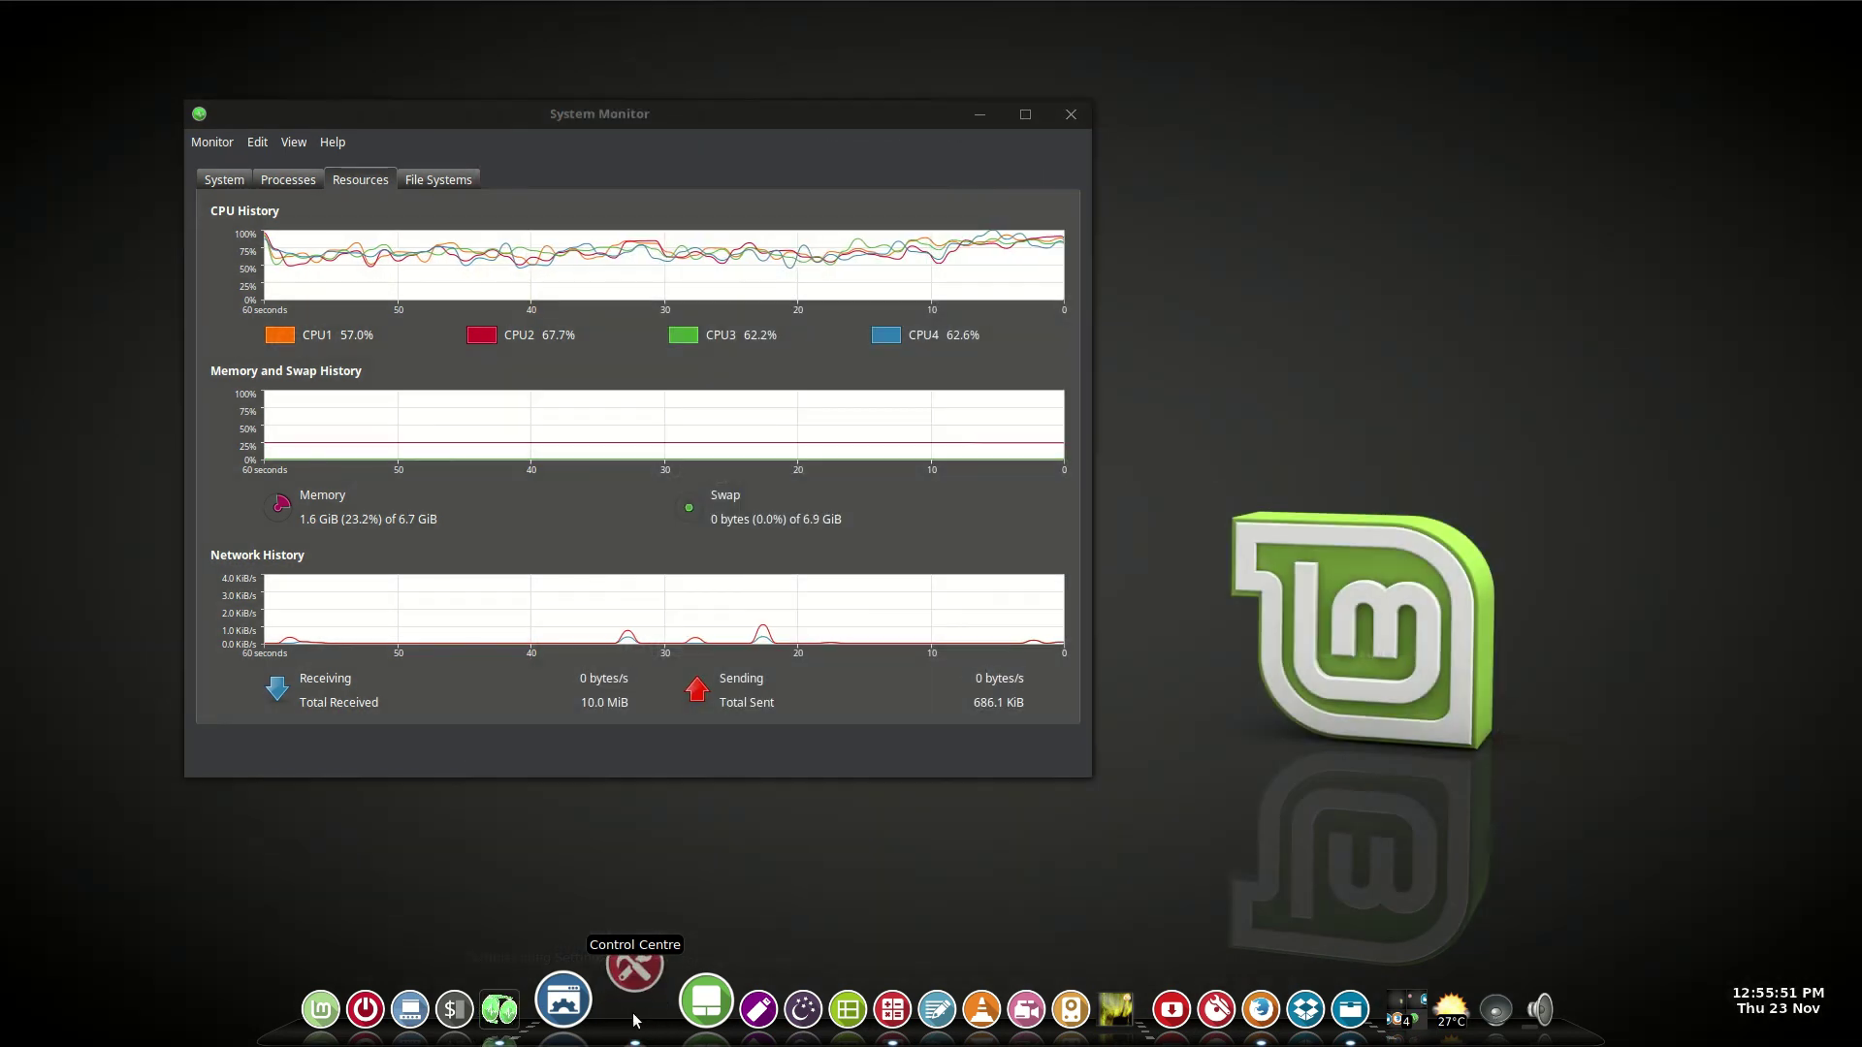
left_click(635, 1016)
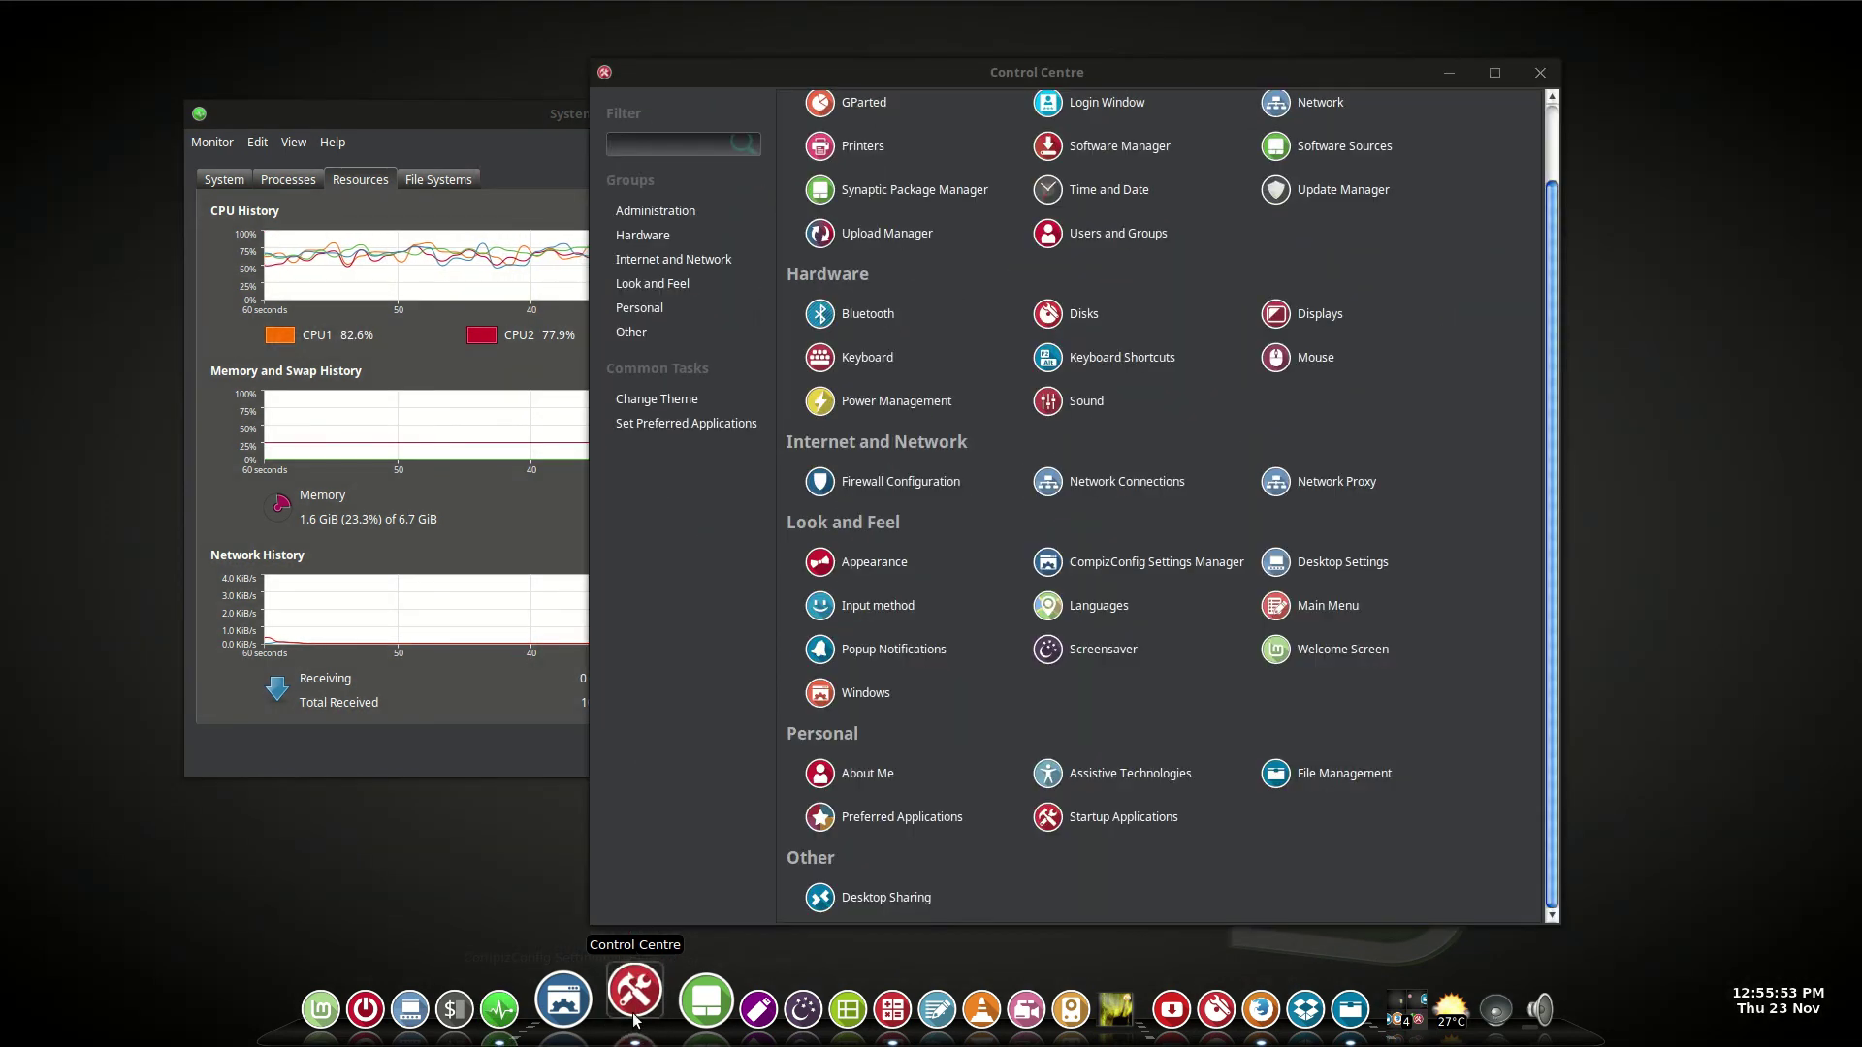
left_click(635, 1016)
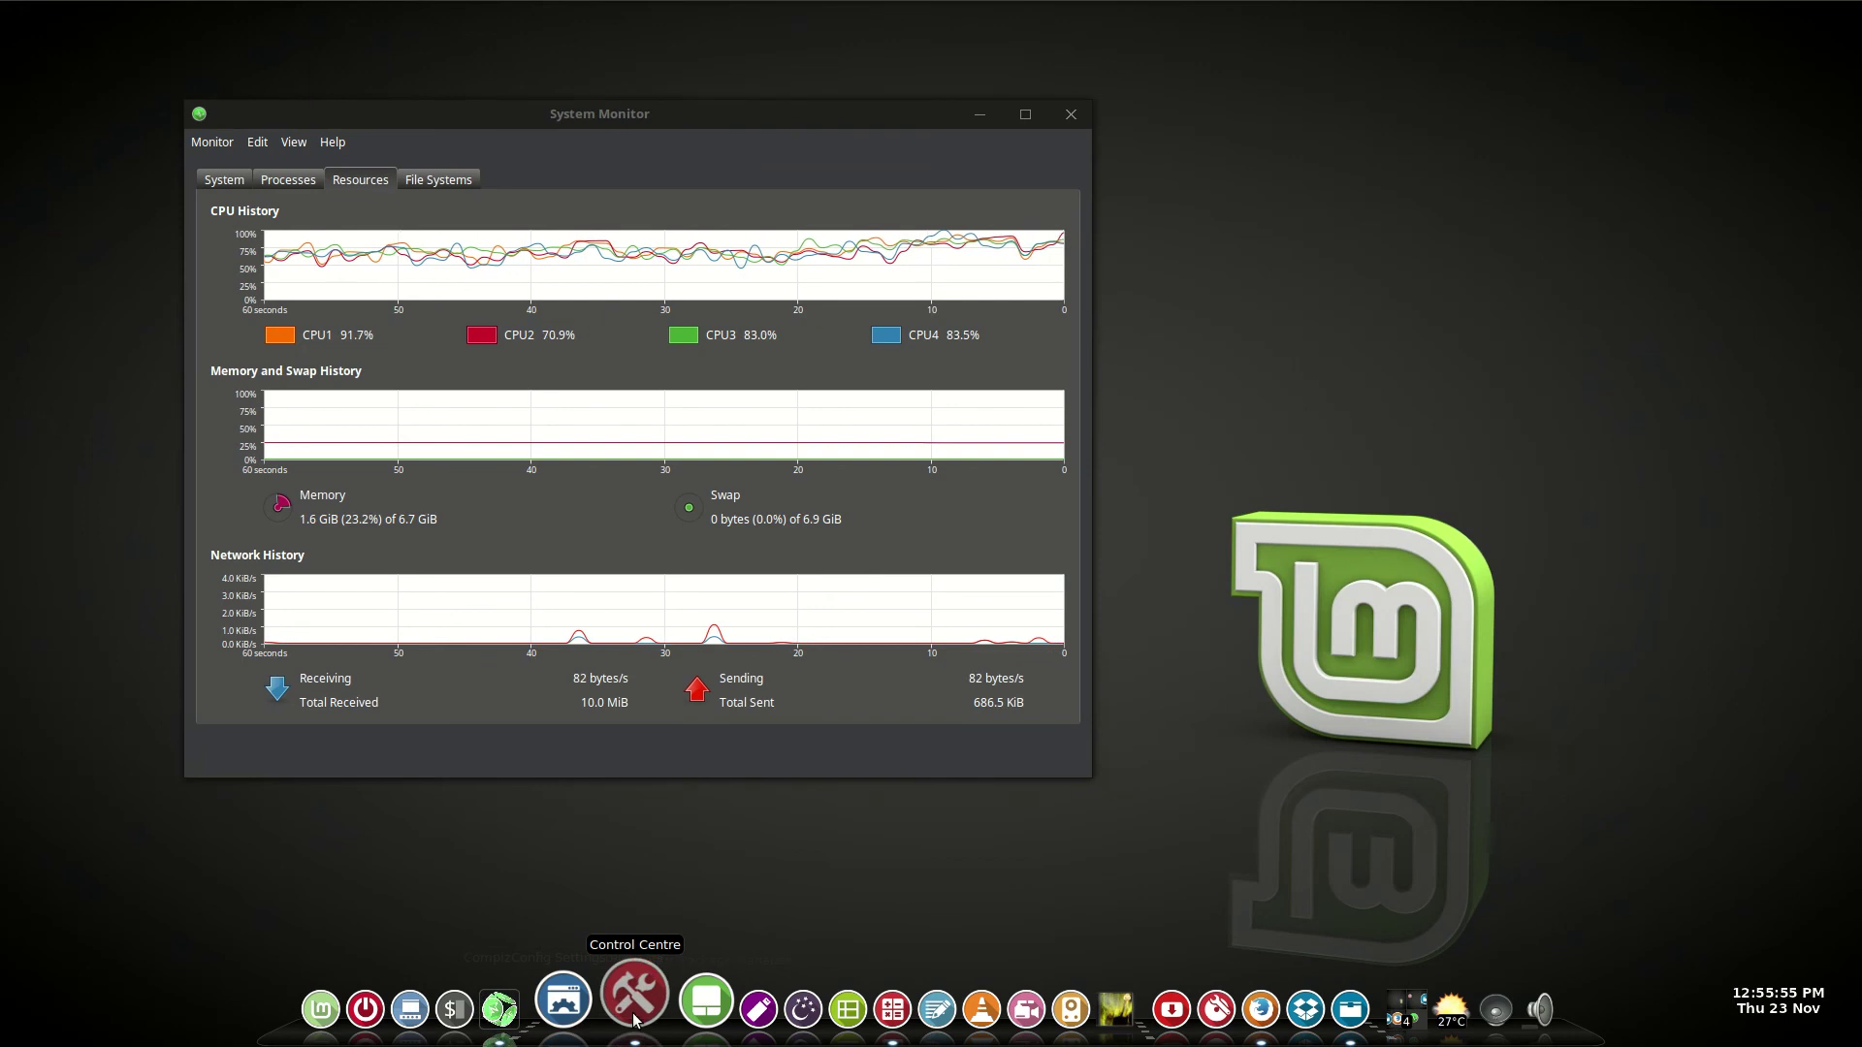
left_click(635, 1017)
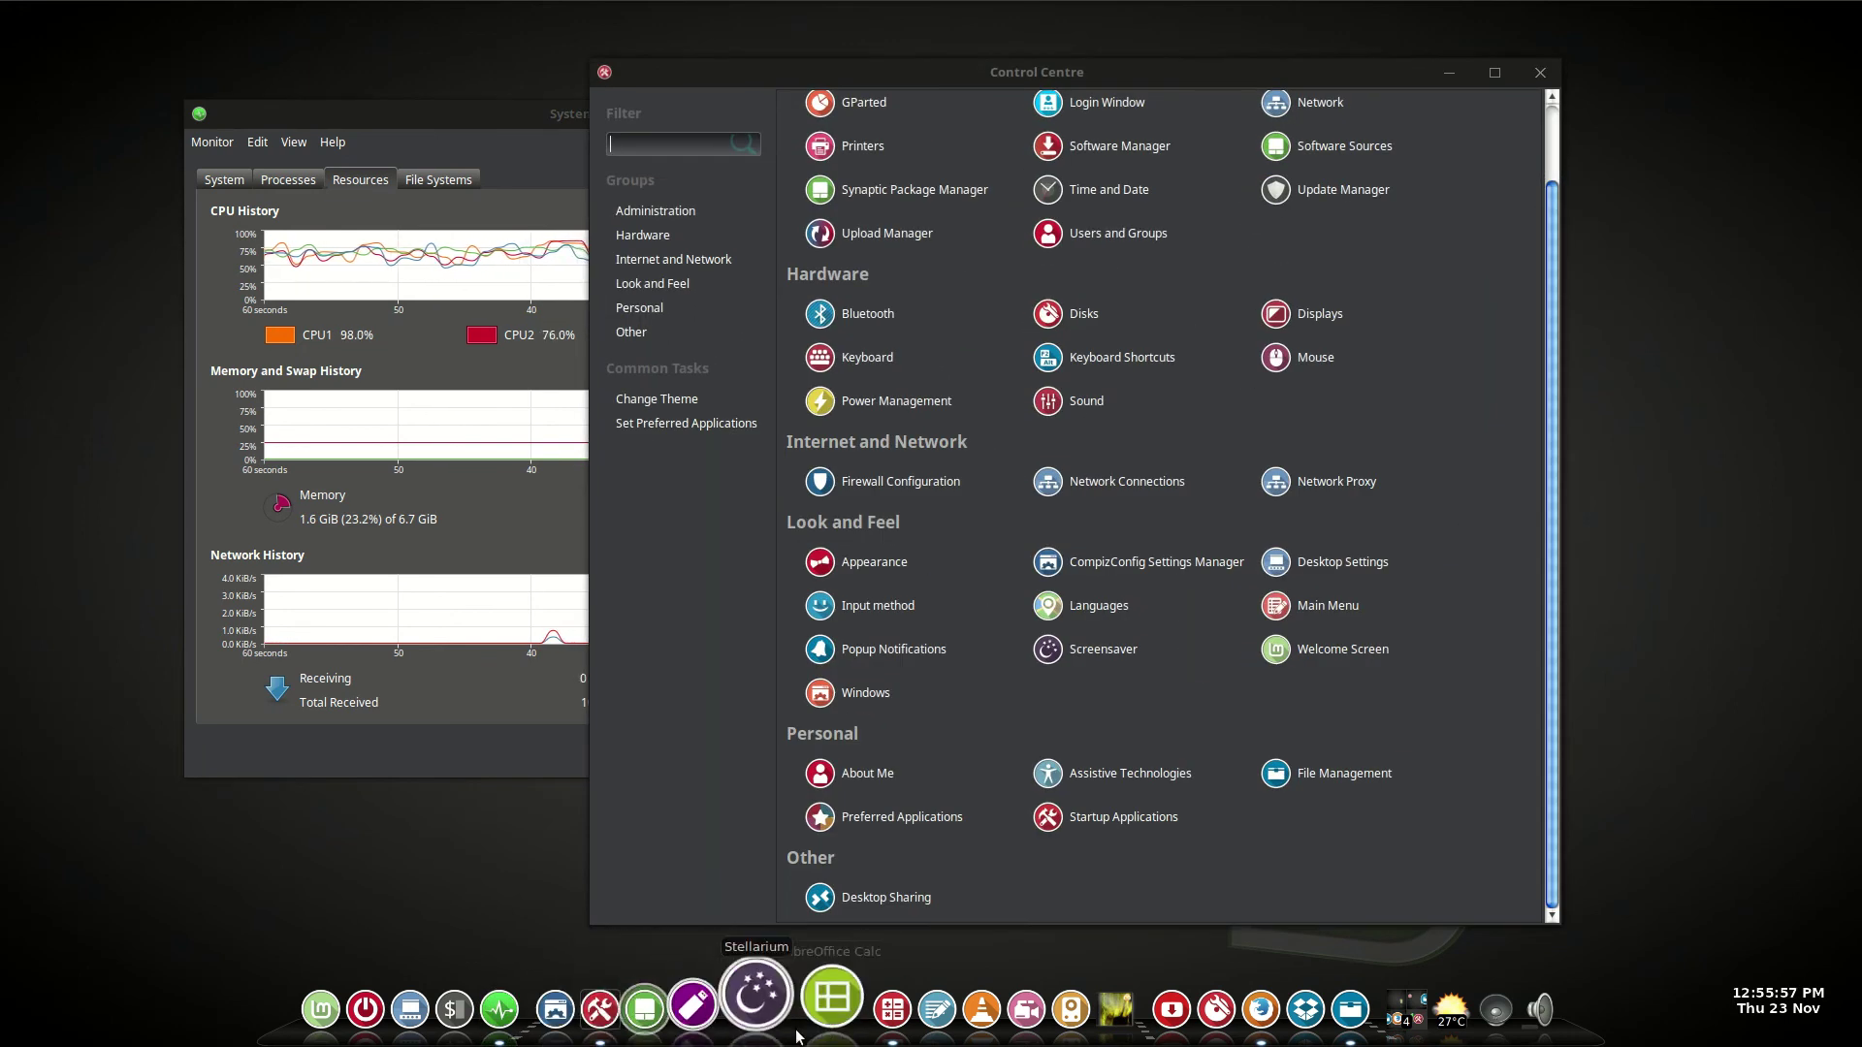
Toggle Calculator from the dock twice, leaving it minimised, then switch to the Media workspace
left_click(858, 1016)
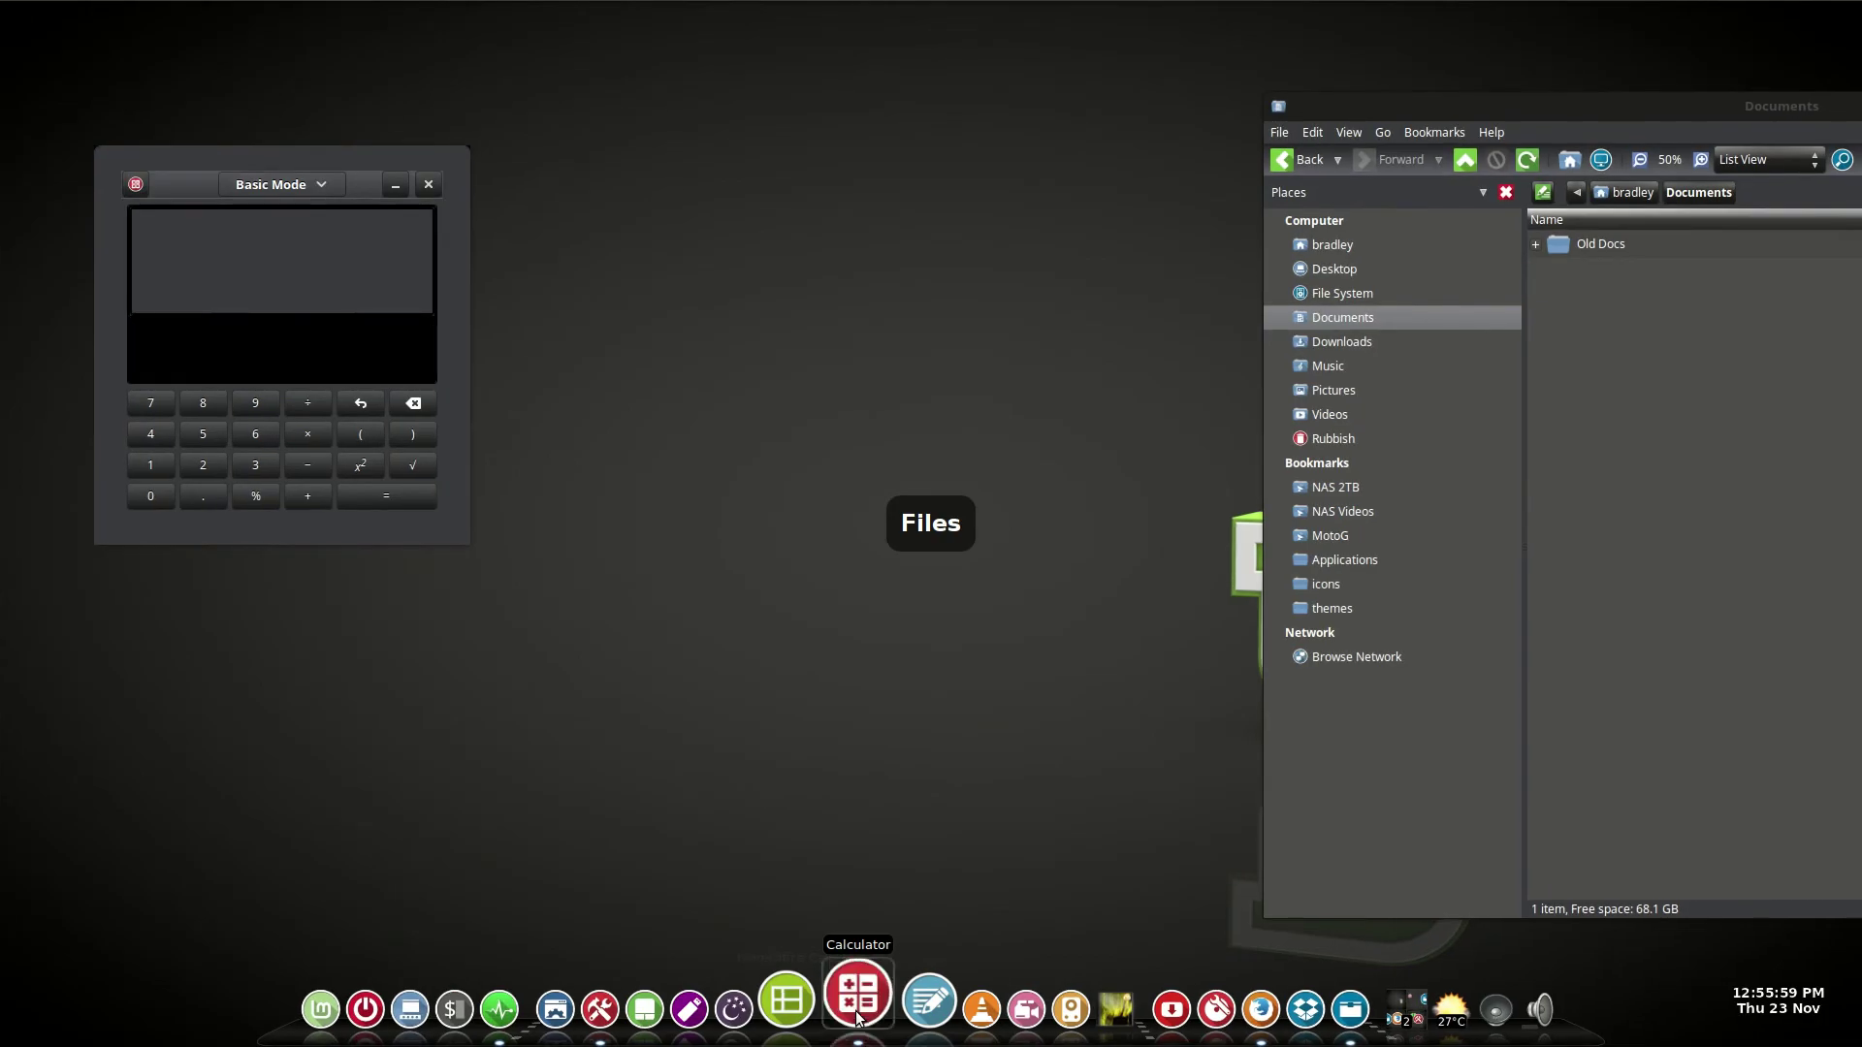
left_click(857, 1016)
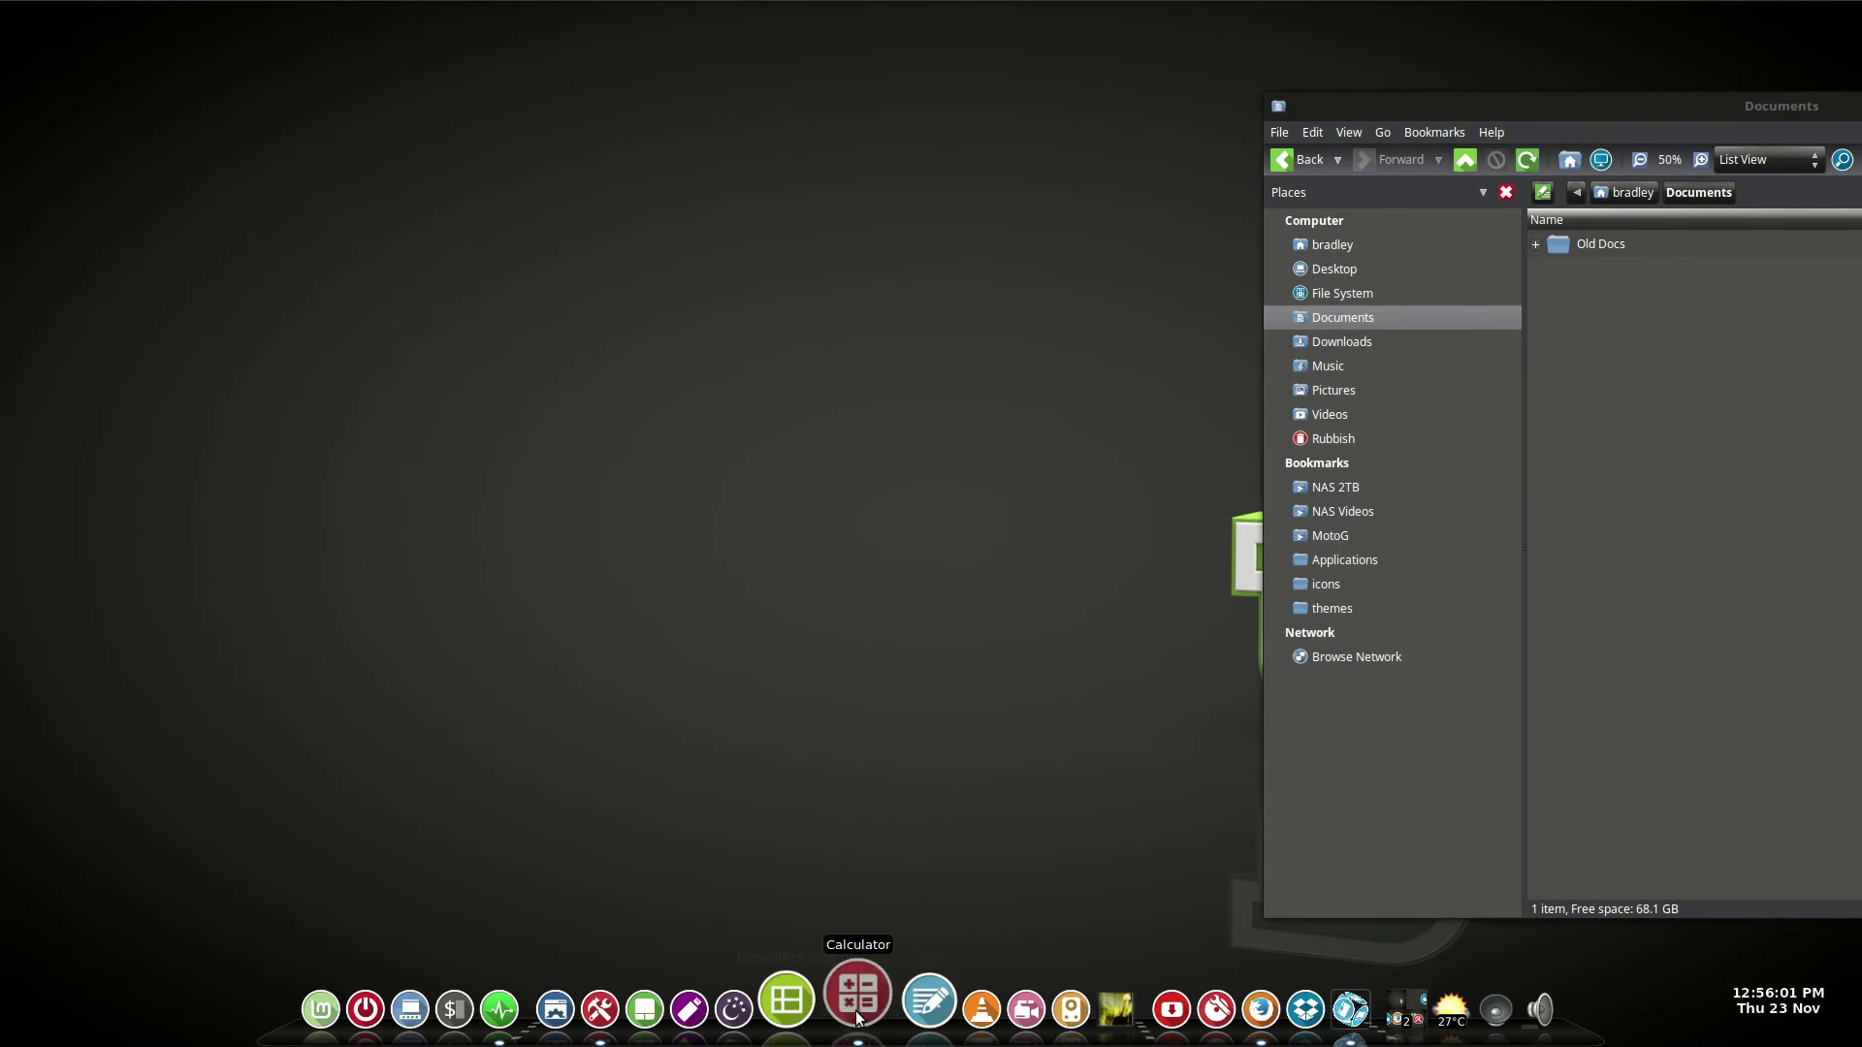
left_click(857, 1016)
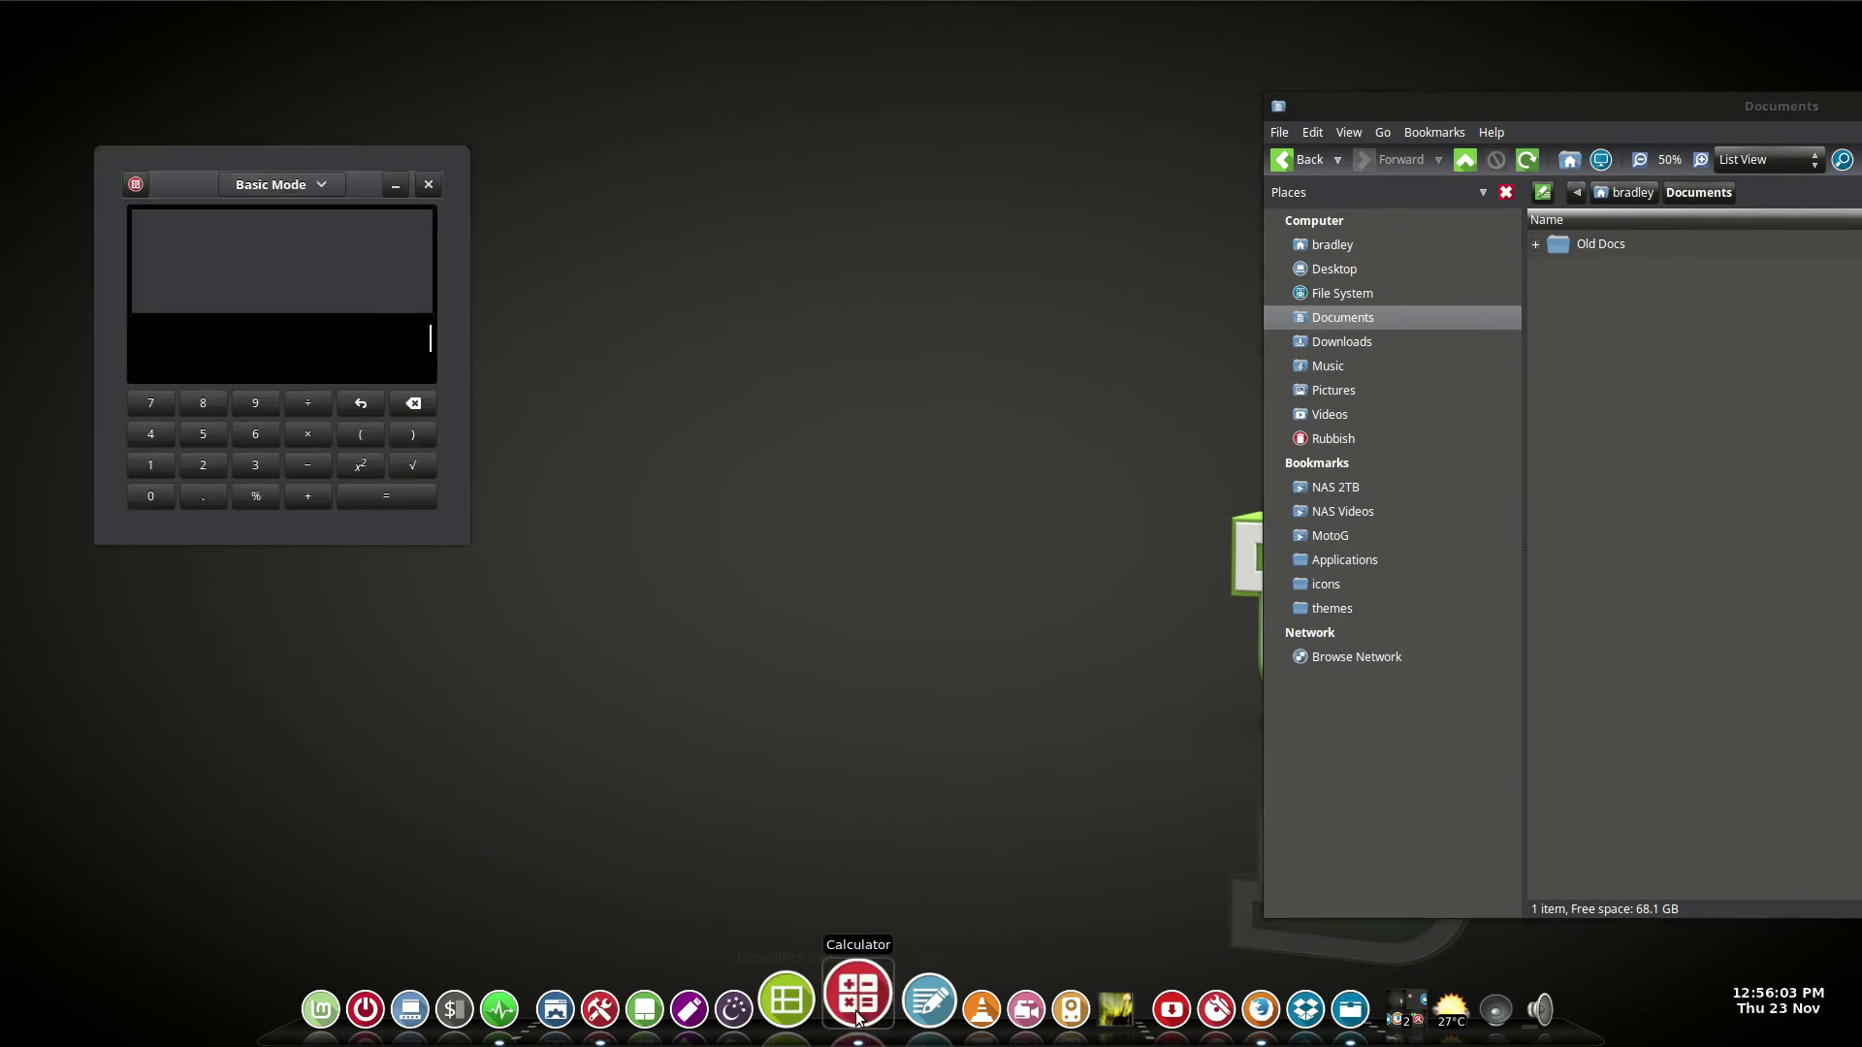
left_click(858, 1017)
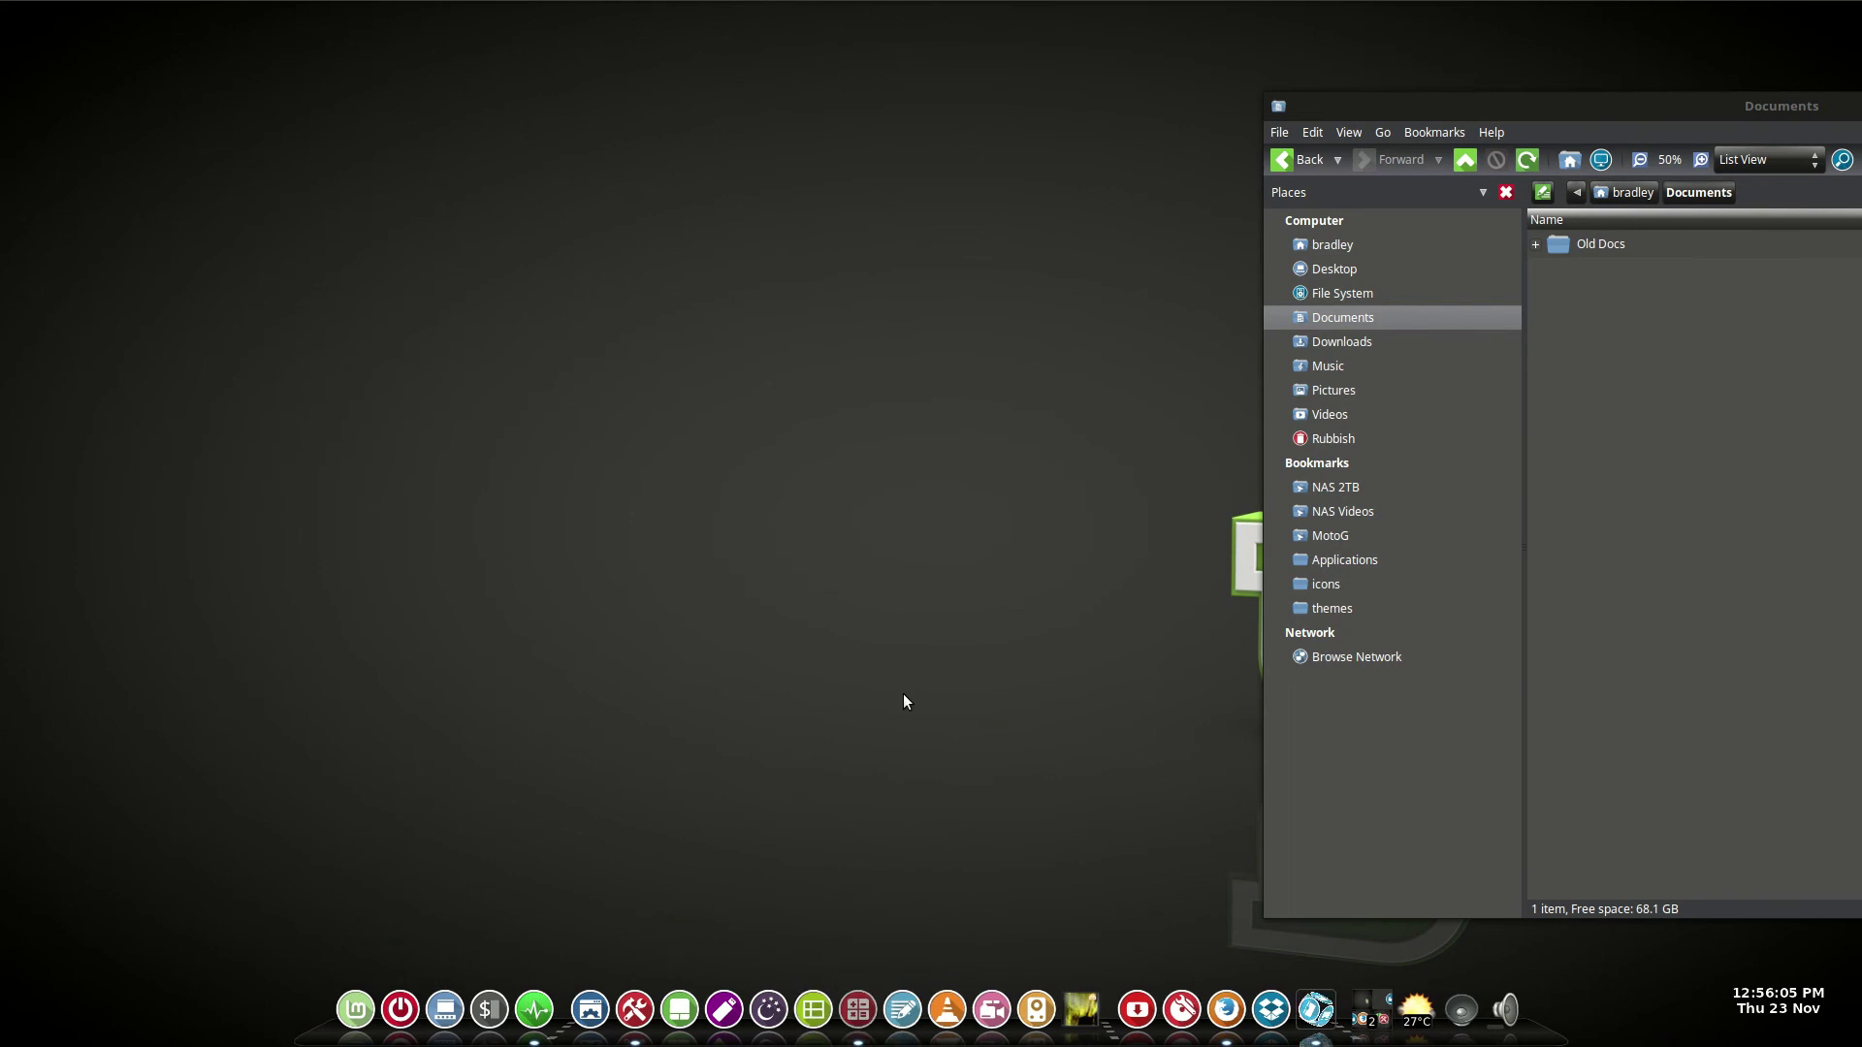
mouse_move(2, 6)
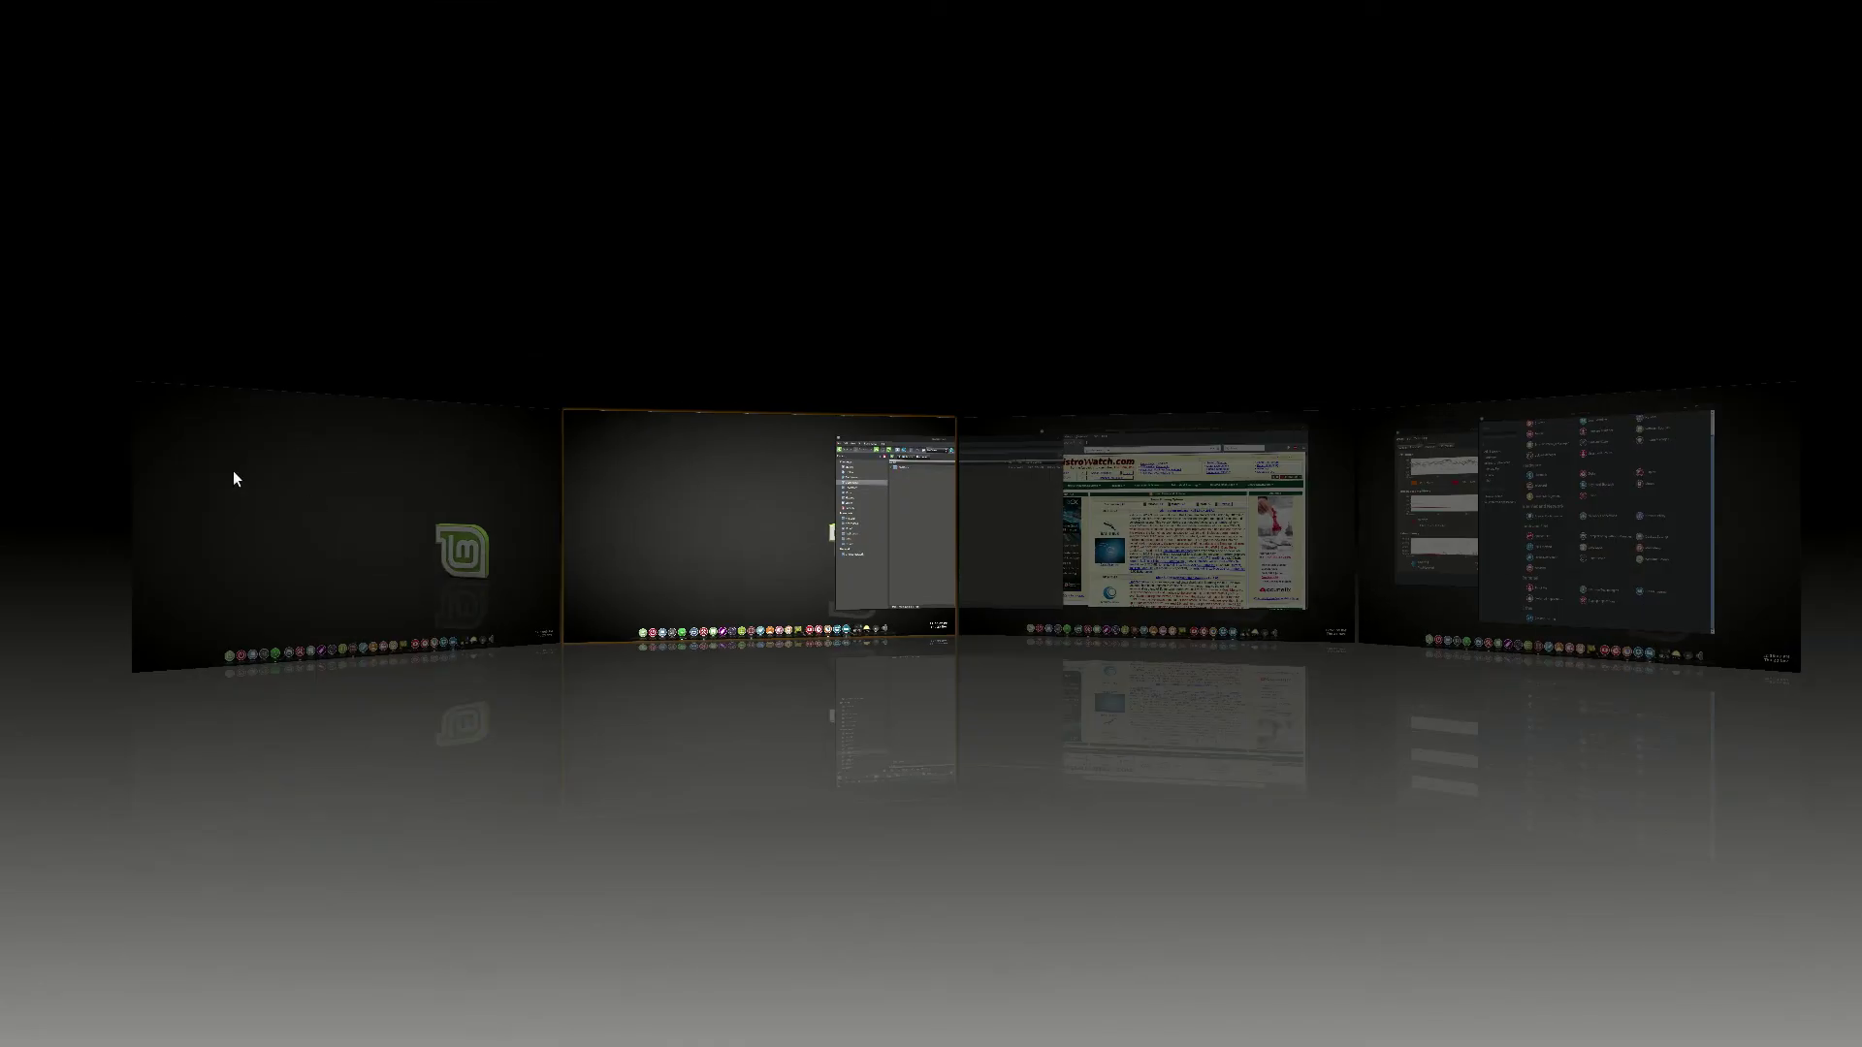
left_click(234, 474)
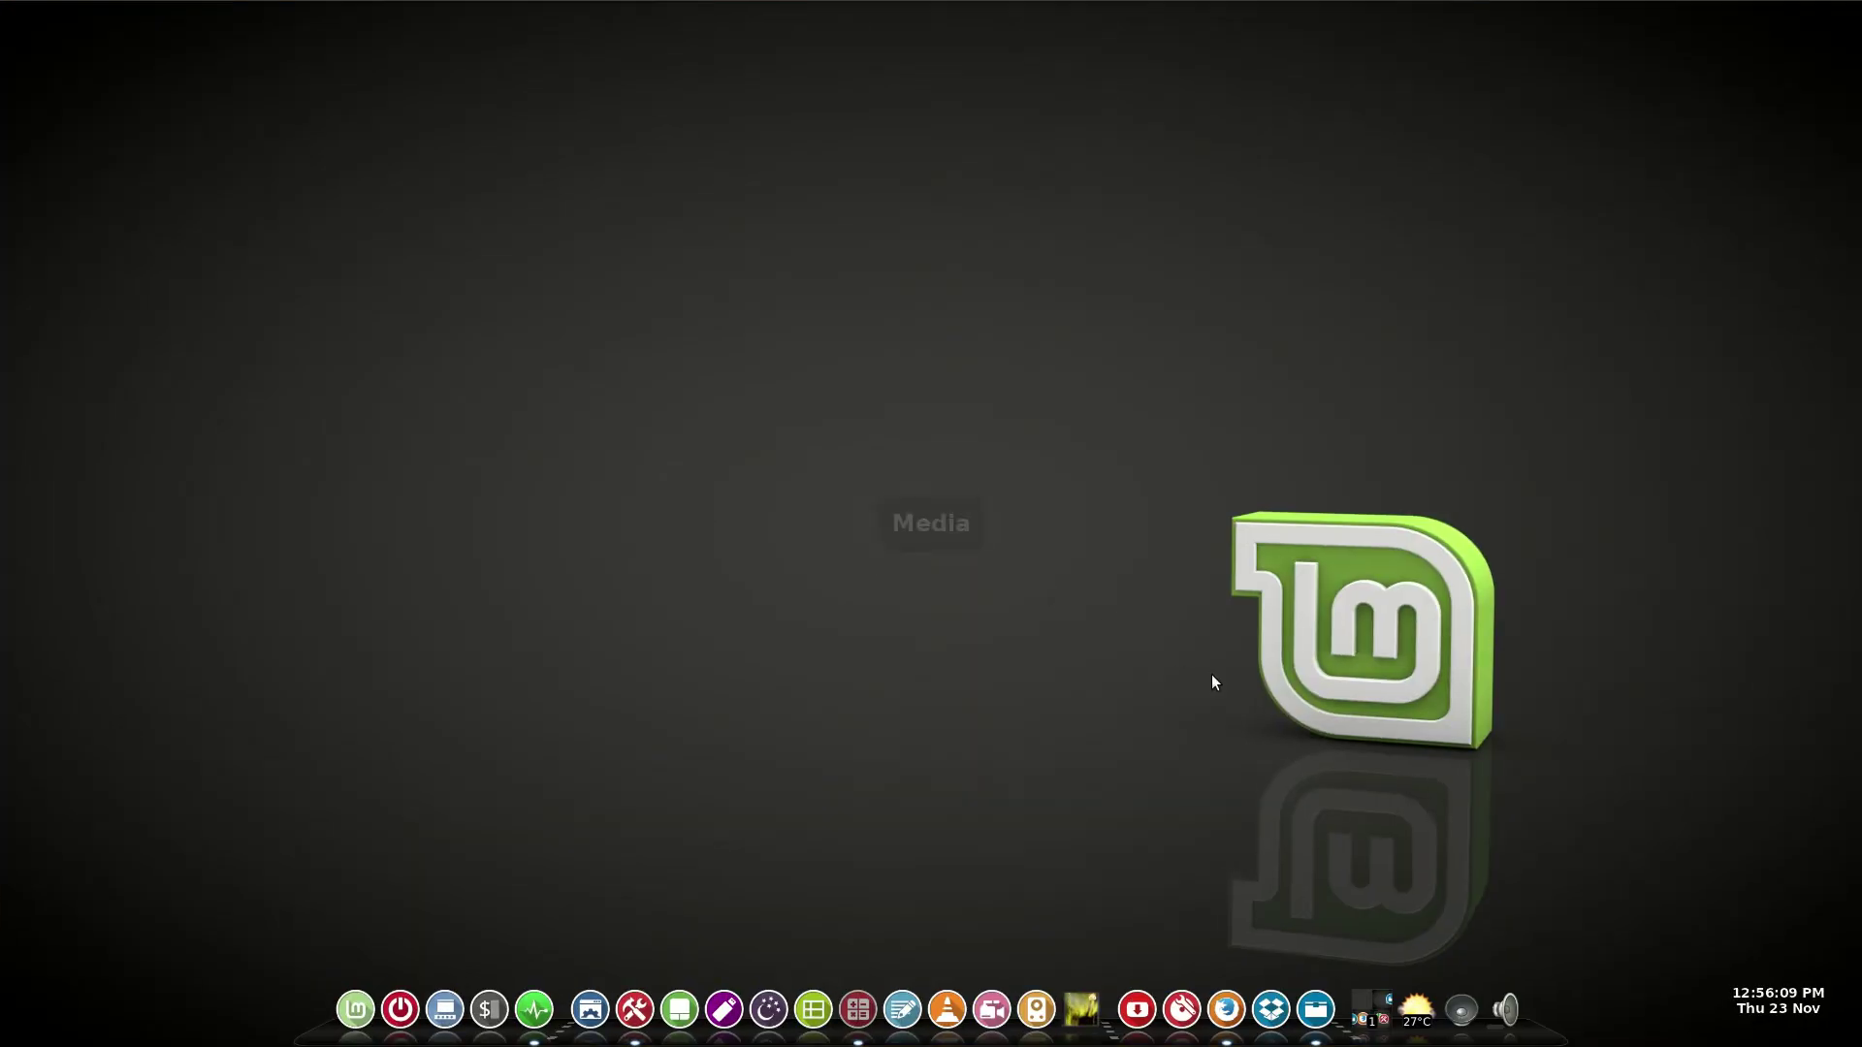
Bring up the Documents window, move it toward the screen centre, and leave it minimised
left_click(1316, 1008)
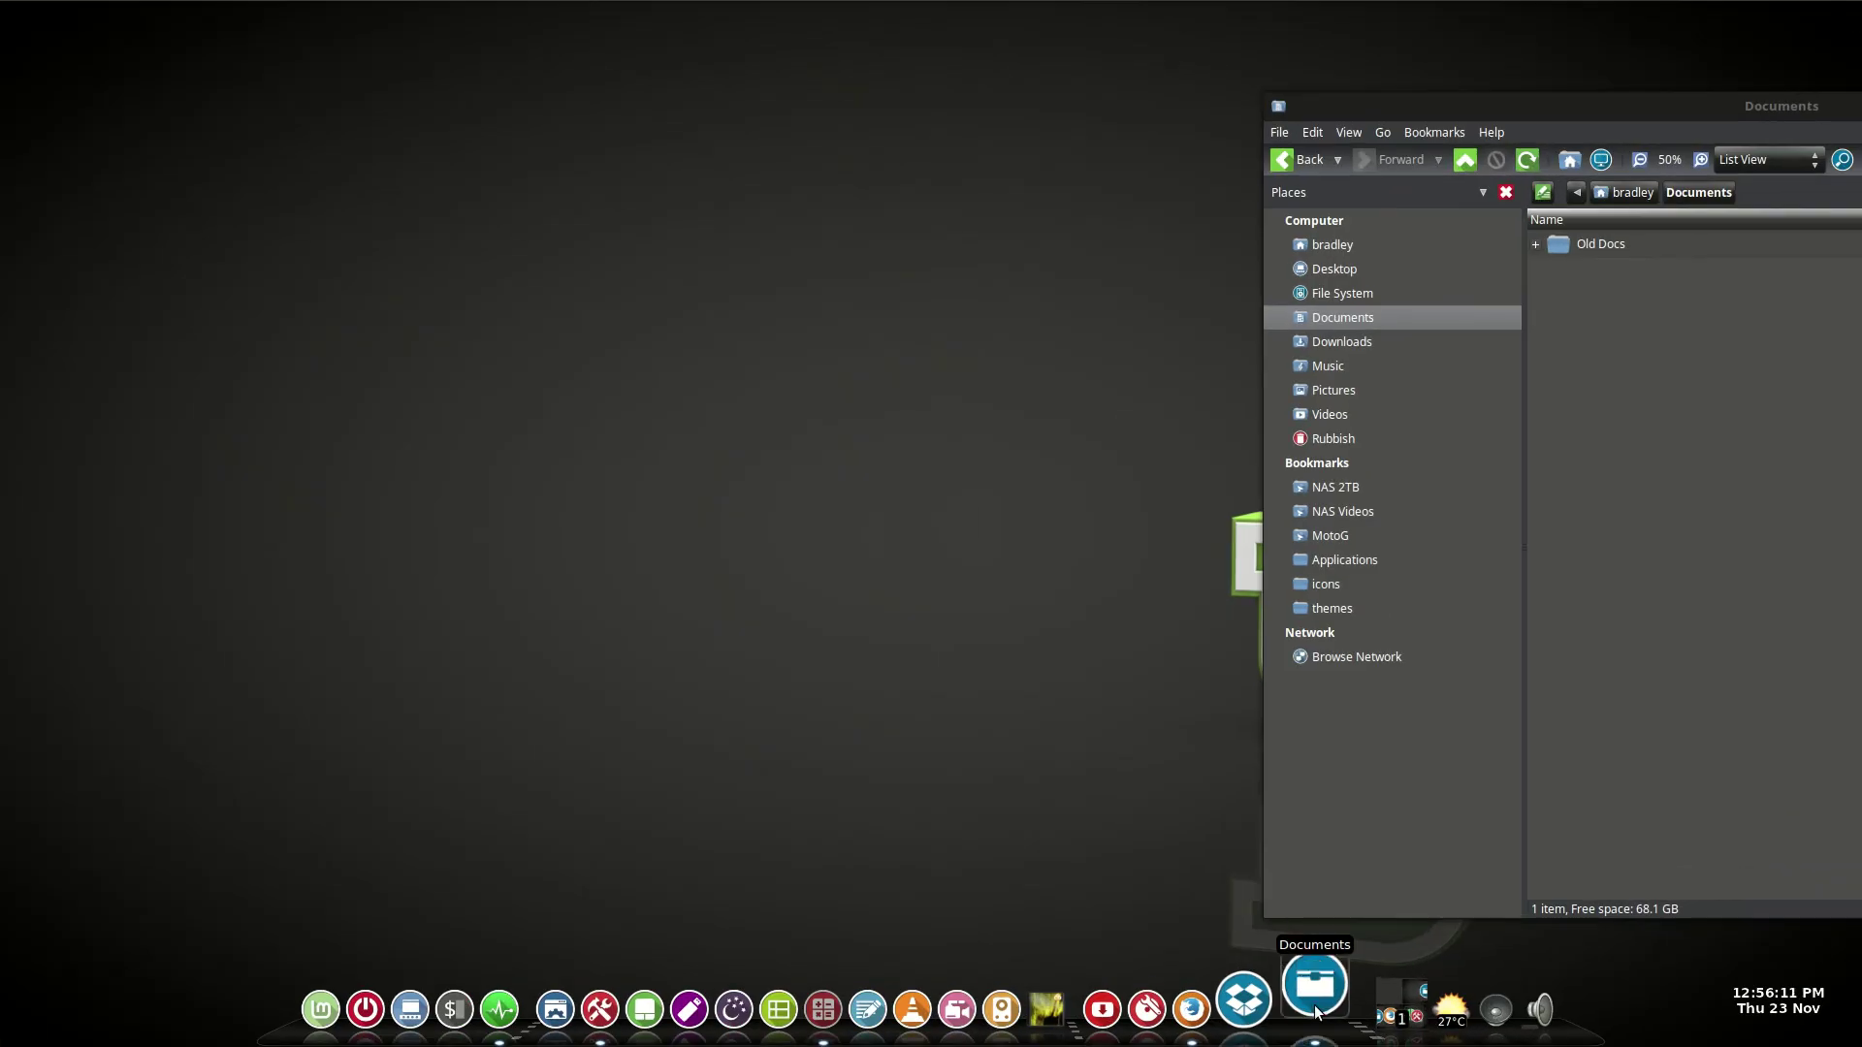
left_click_drag(1794, 114, 799, 79)
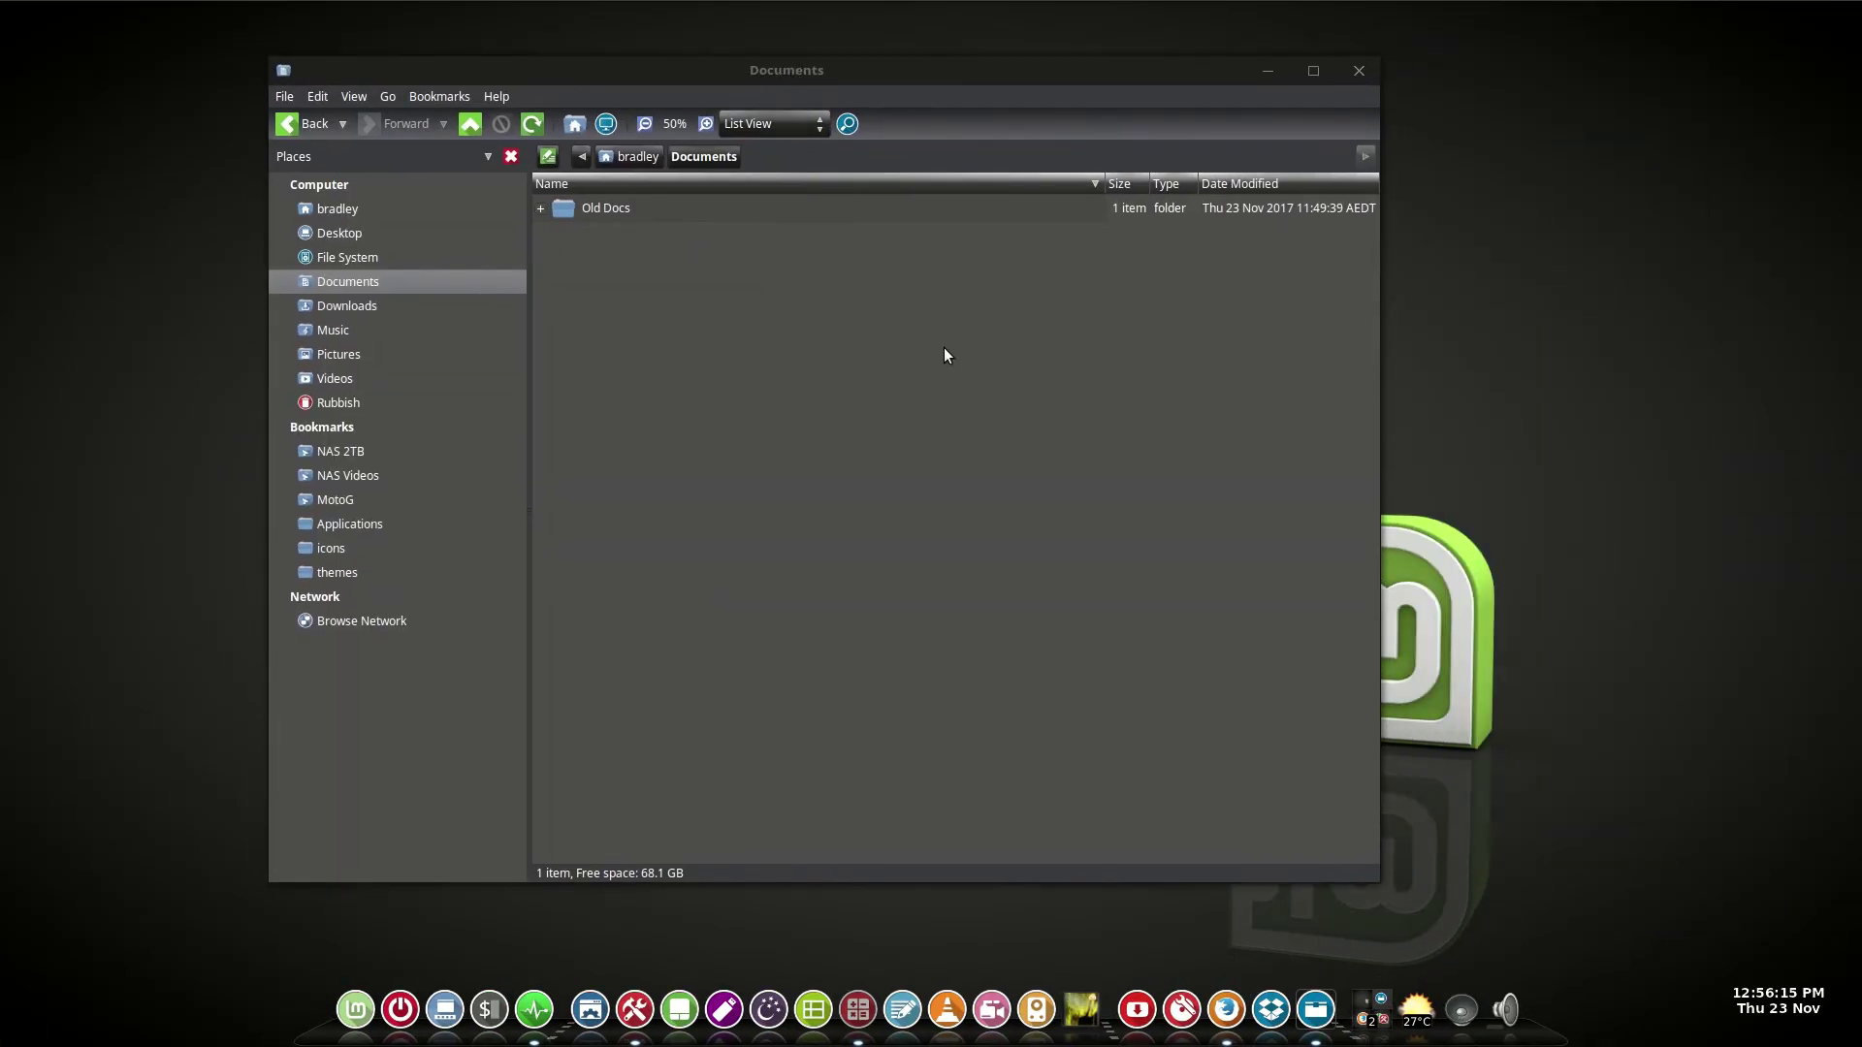
left_click(1317, 1016)
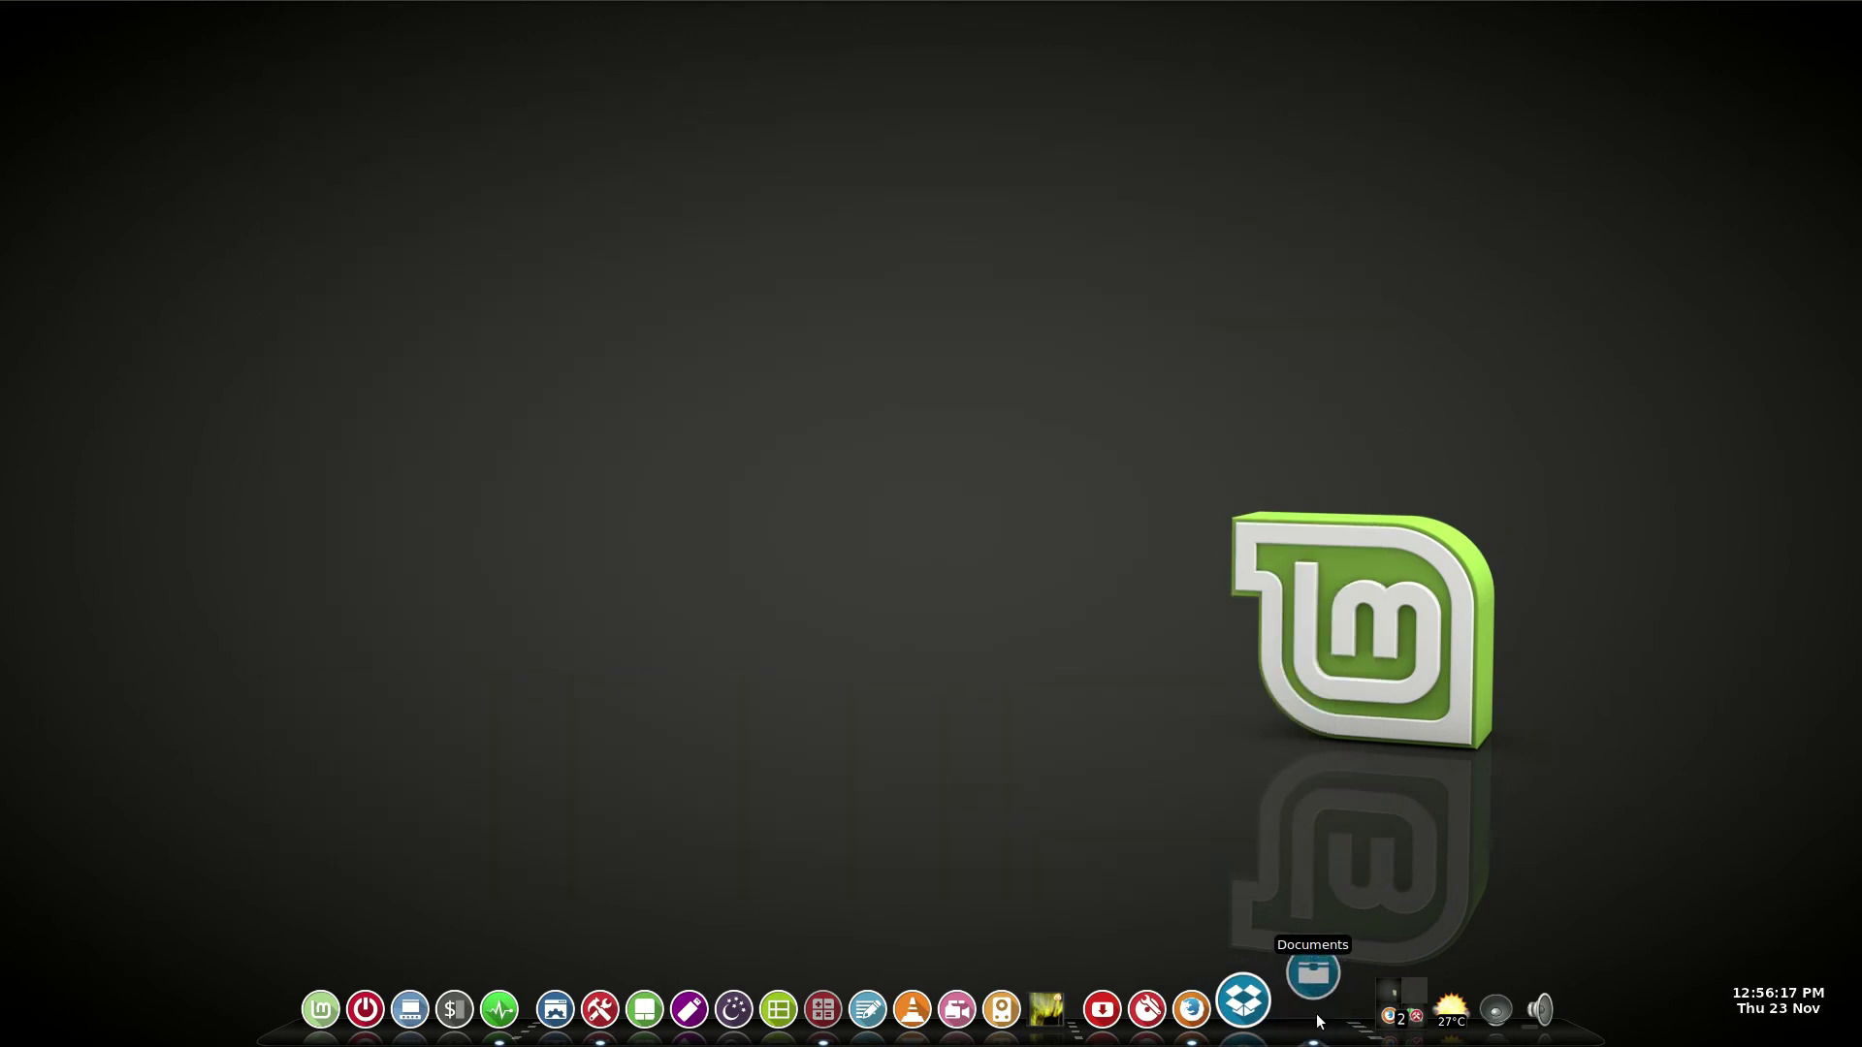
left_click(1317, 1017)
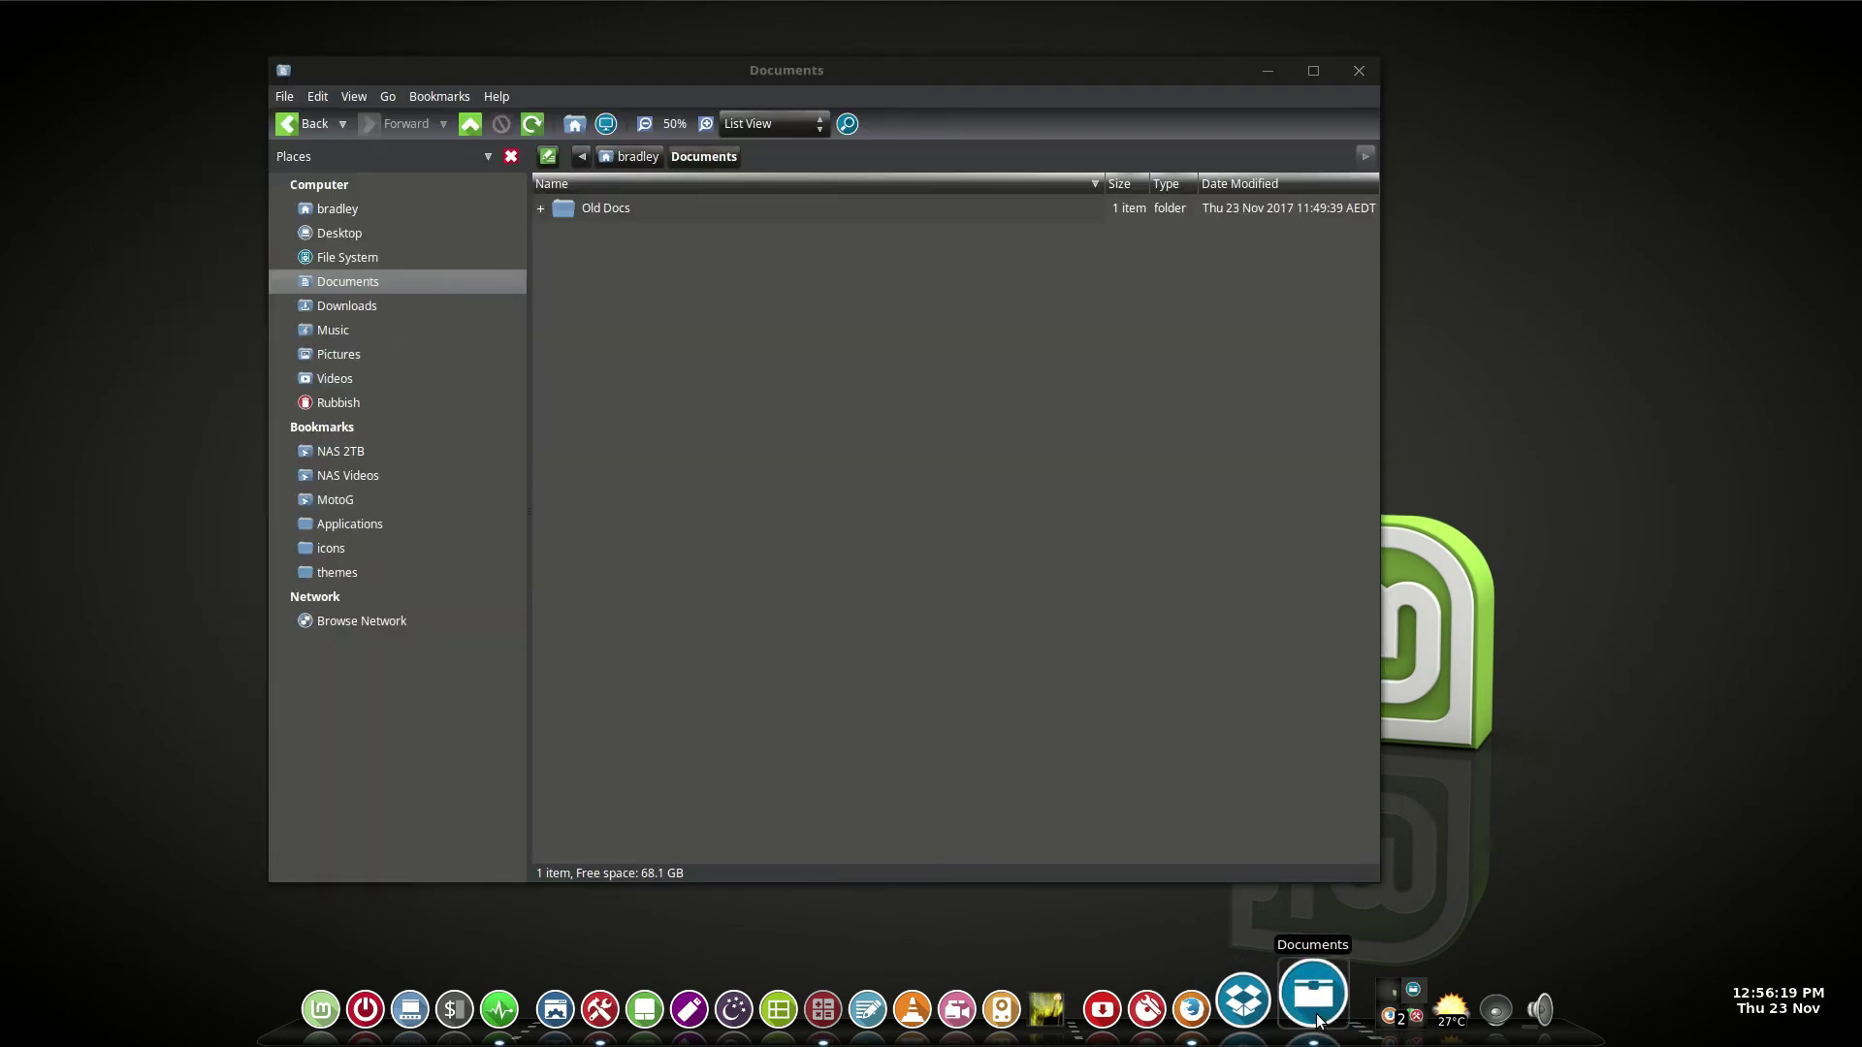
left_click(1317, 1016)
left_click(1317, 1016)
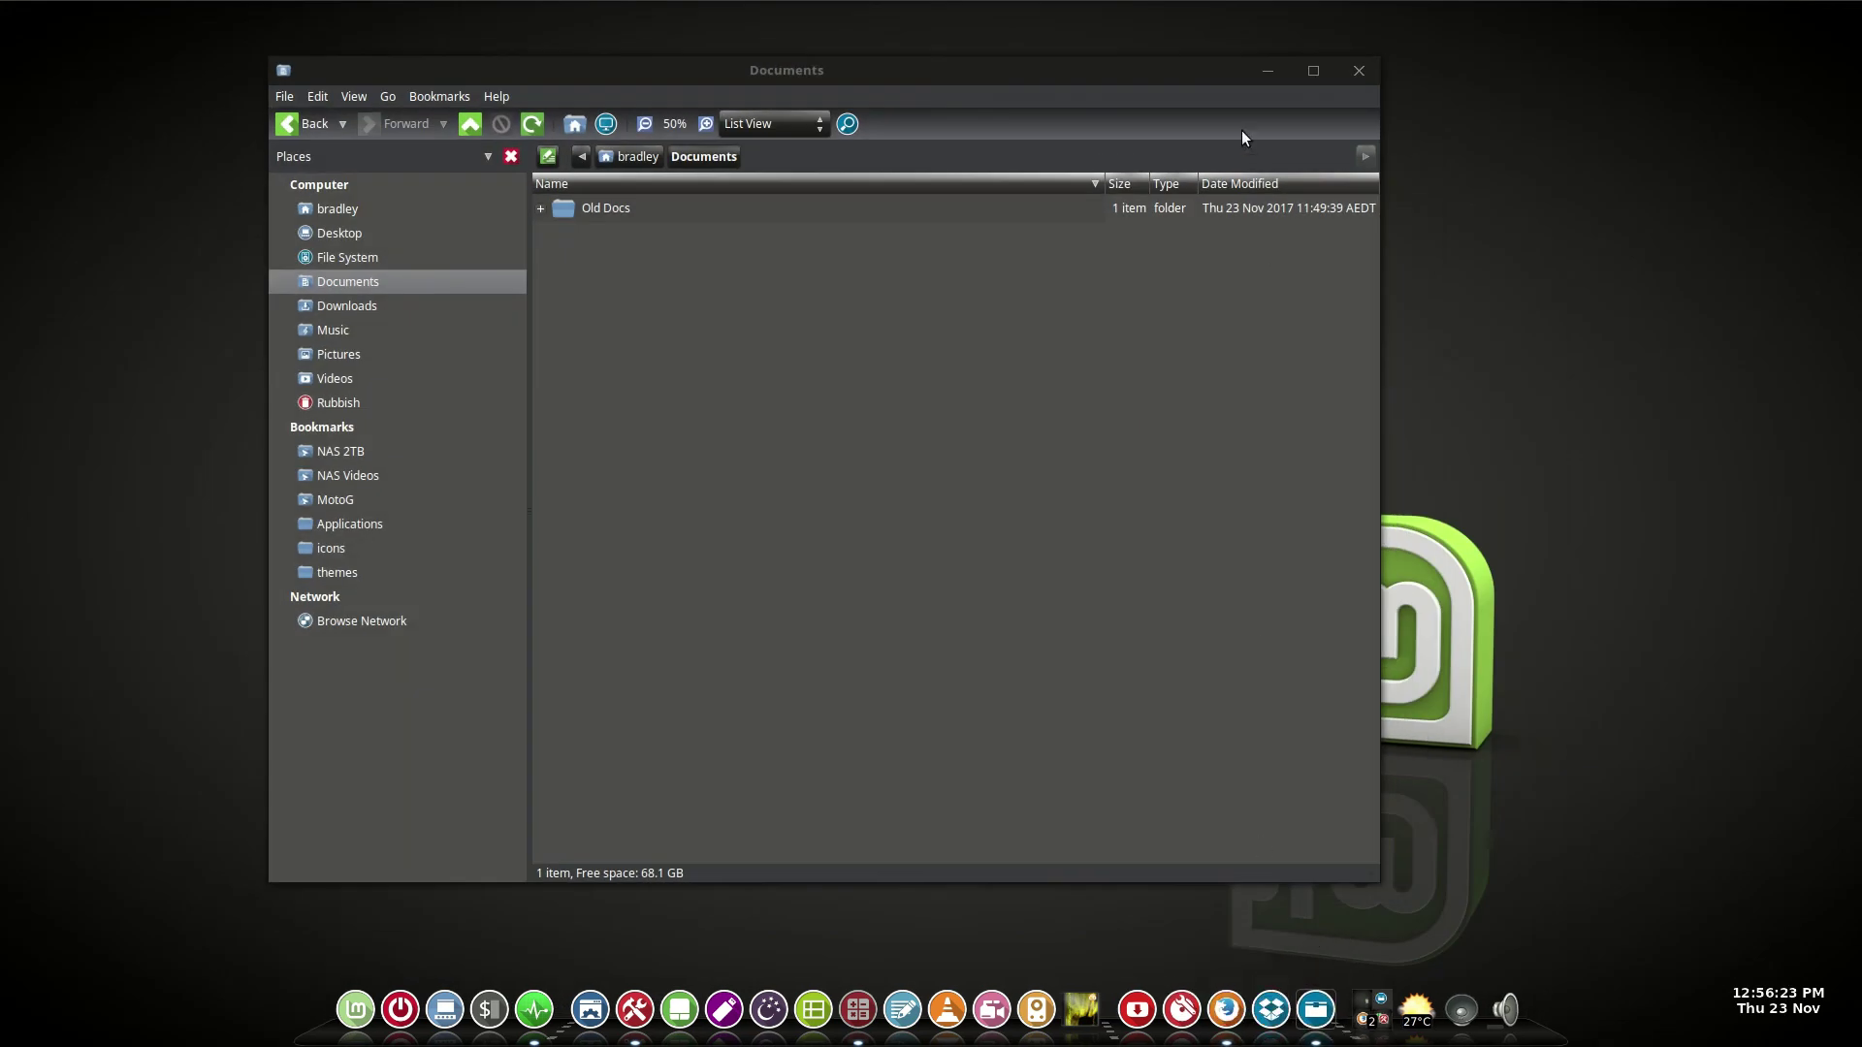
left_click(1268, 72)
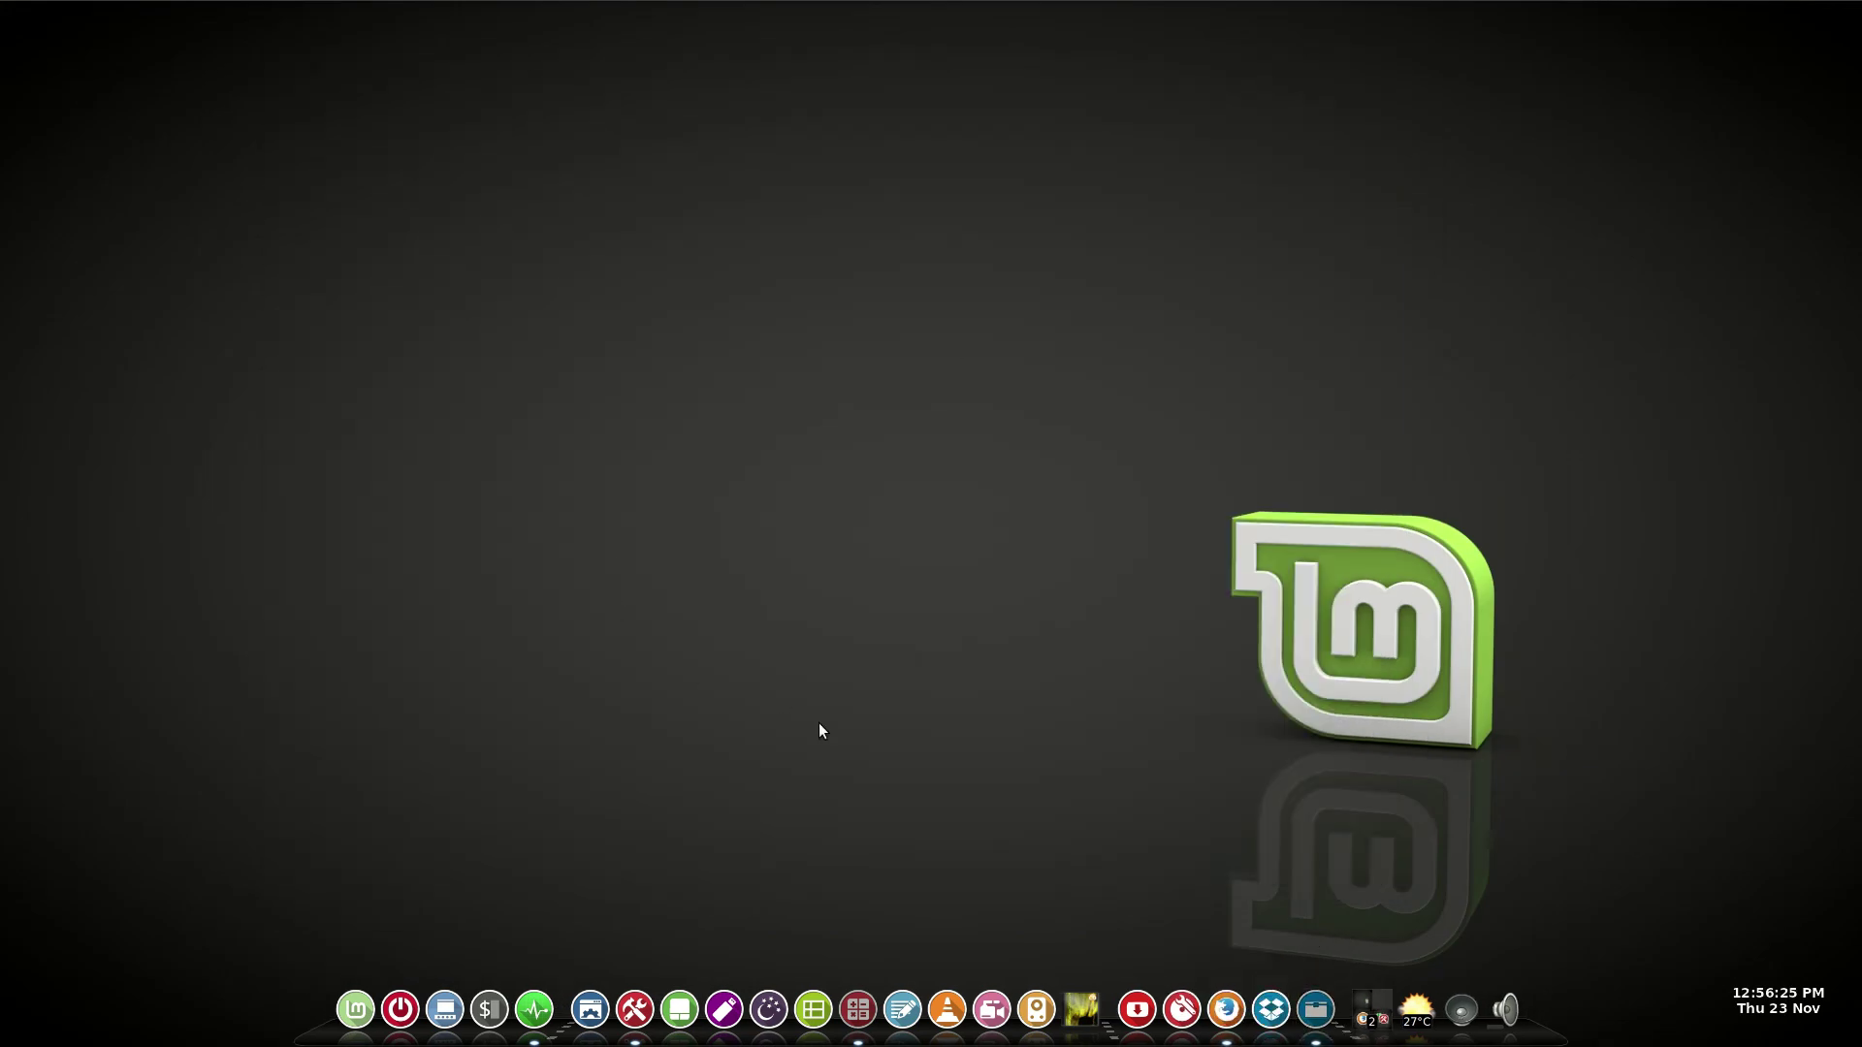
Open Calculator from the dock, minimise it again, and open the screen recorder's tray menu
left_click(859, 1009)
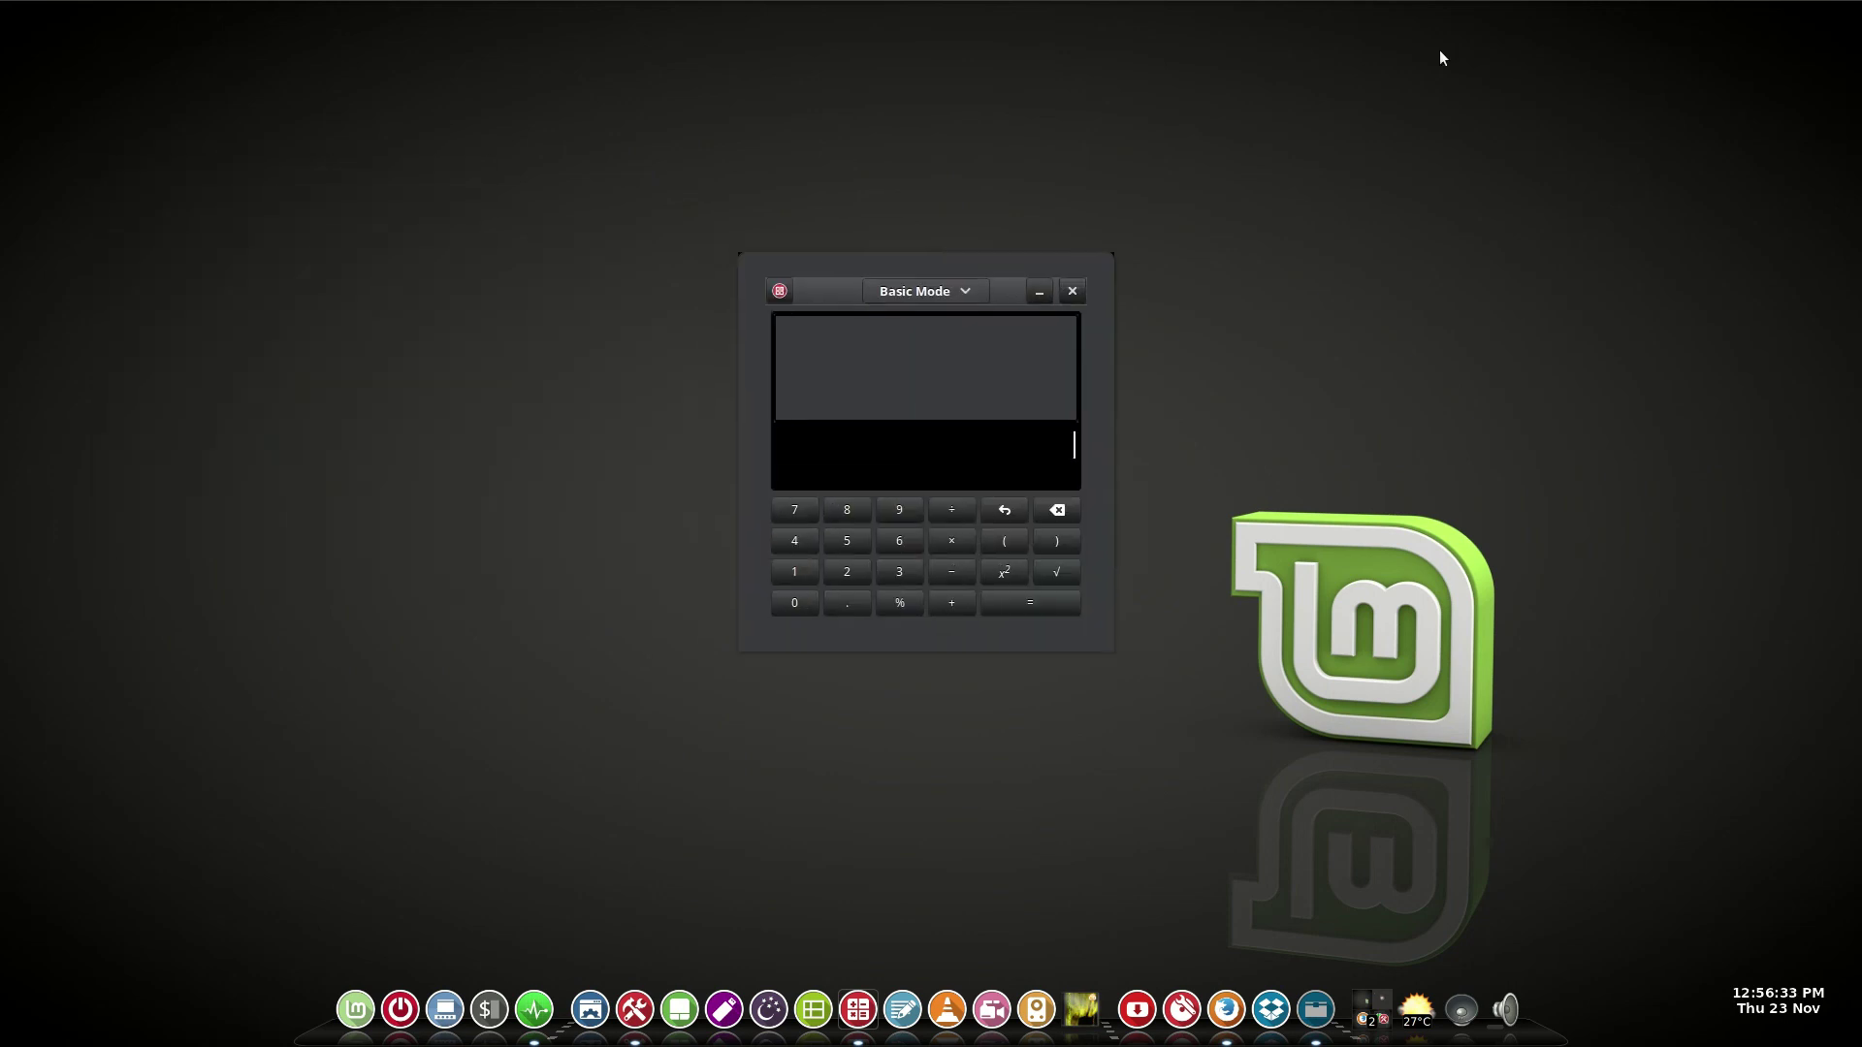
left_click(1048, 293)
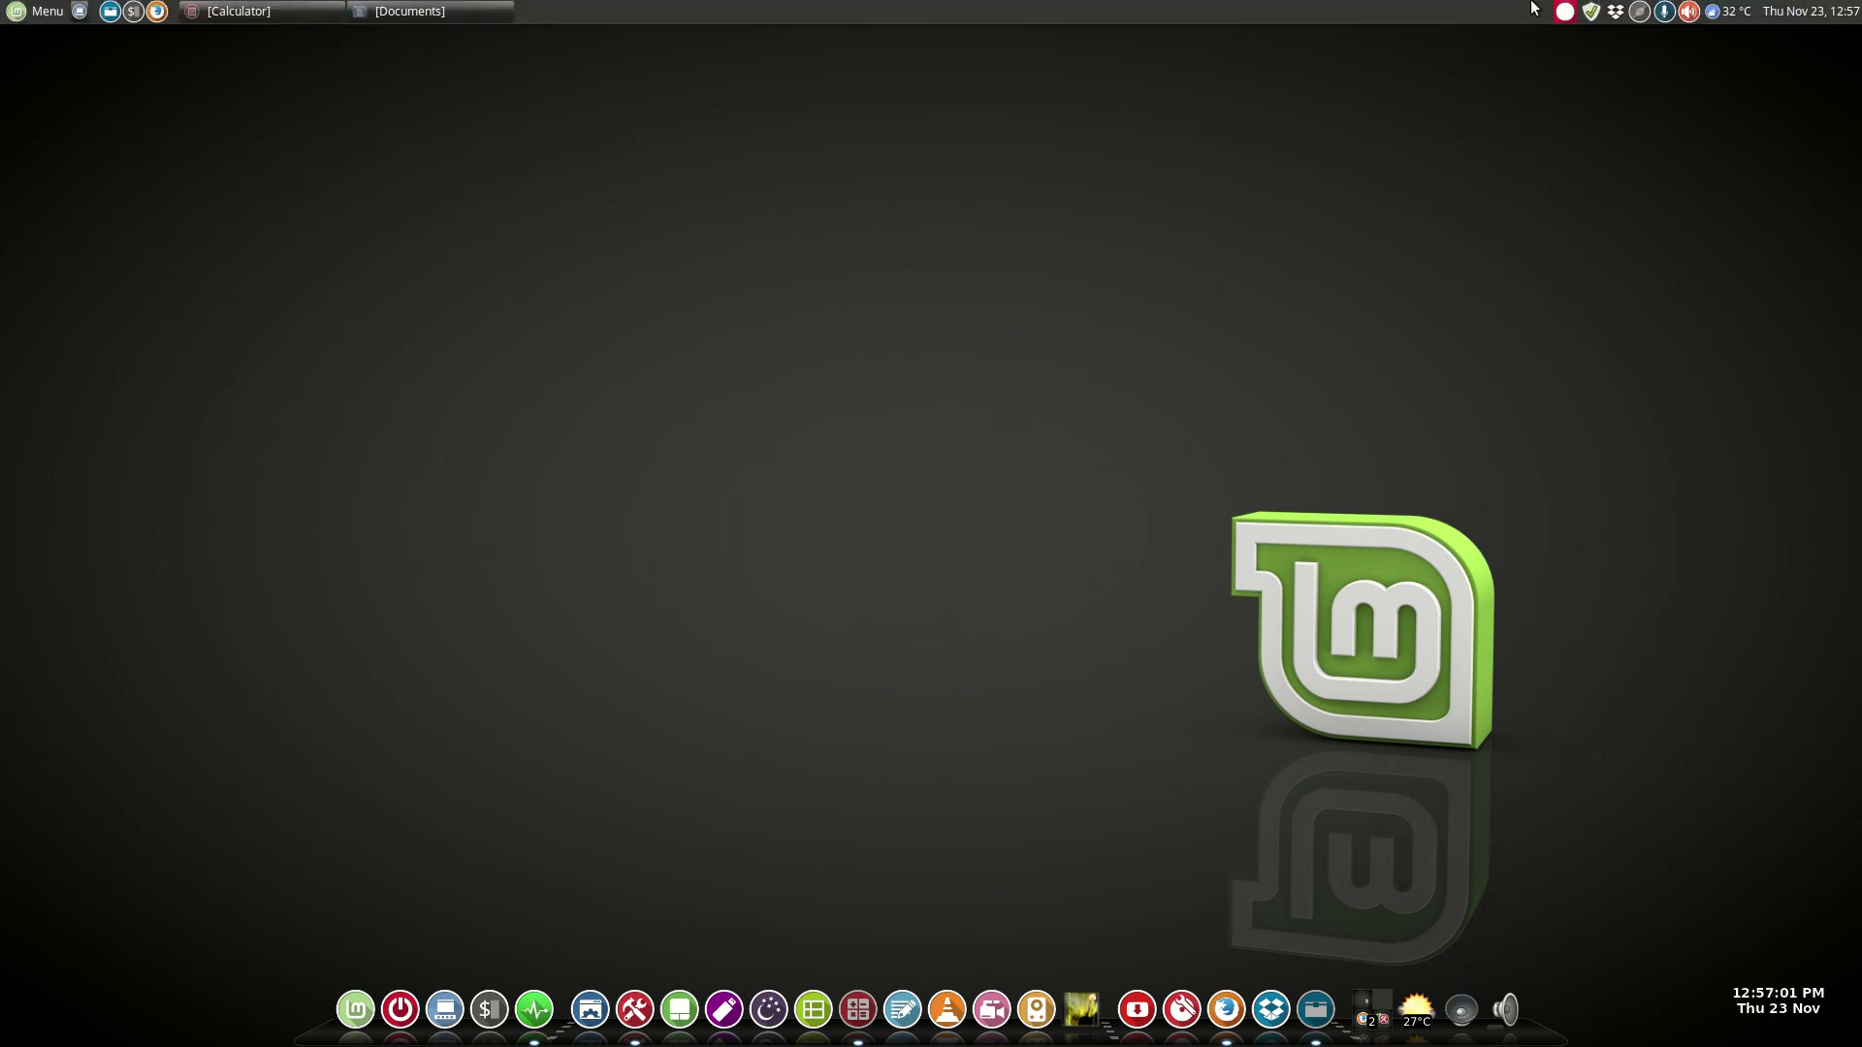
left_click(1564, 12)
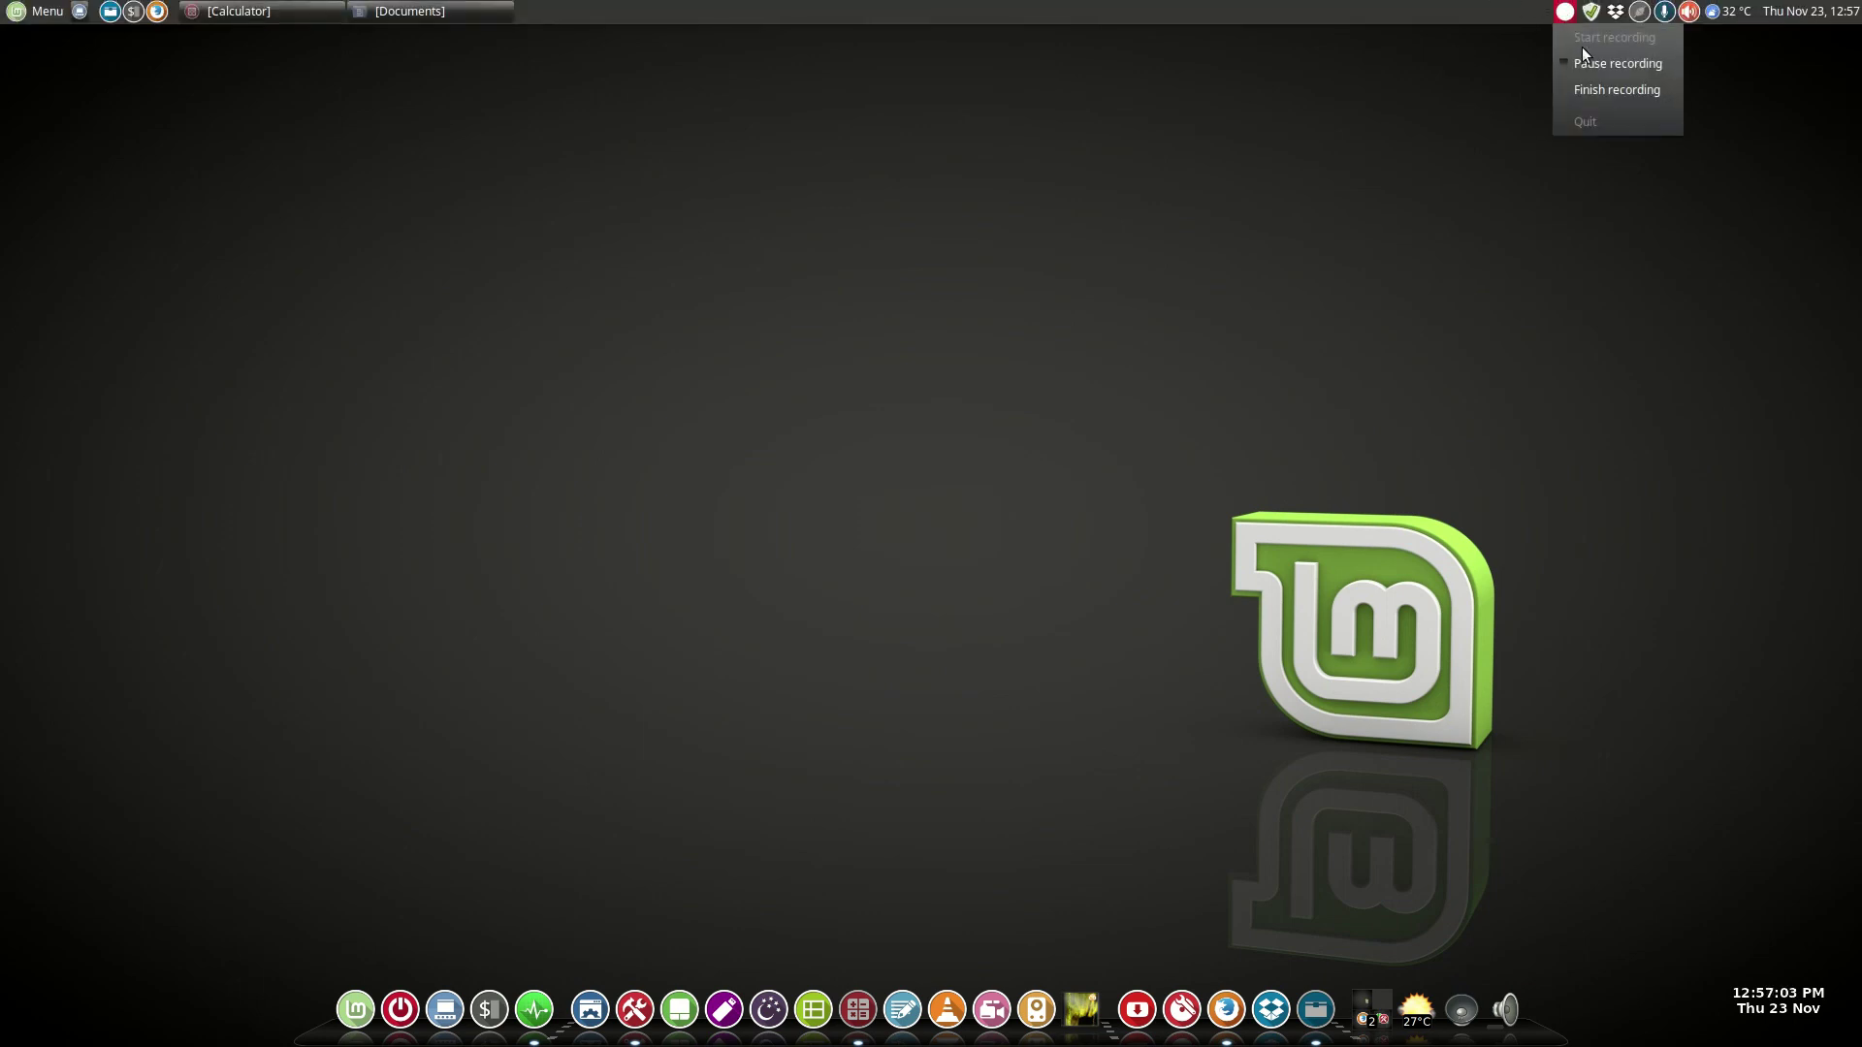